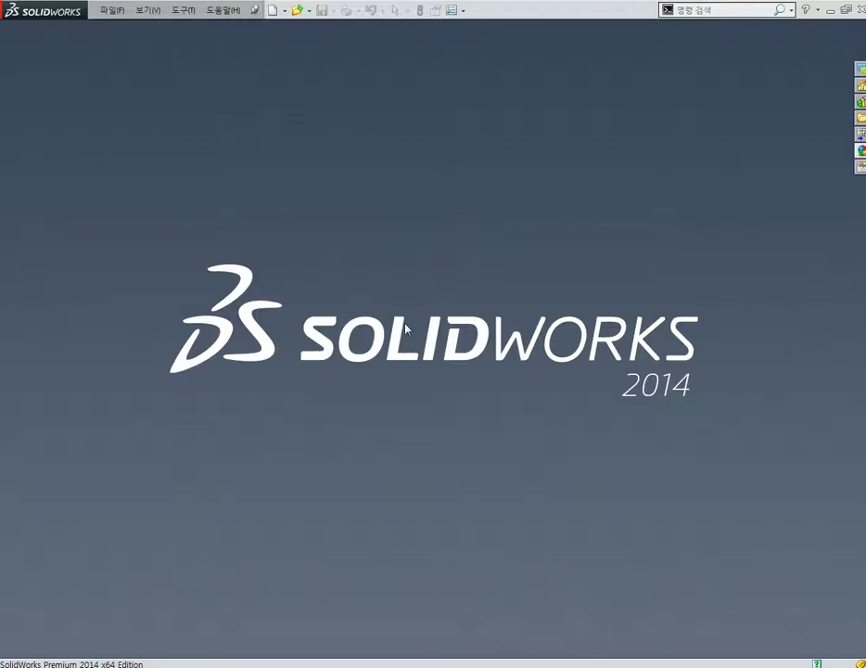
- Create a new part document and begin a sketch on its Top plane (윗면)
click(111, 9)
click(98, 26)
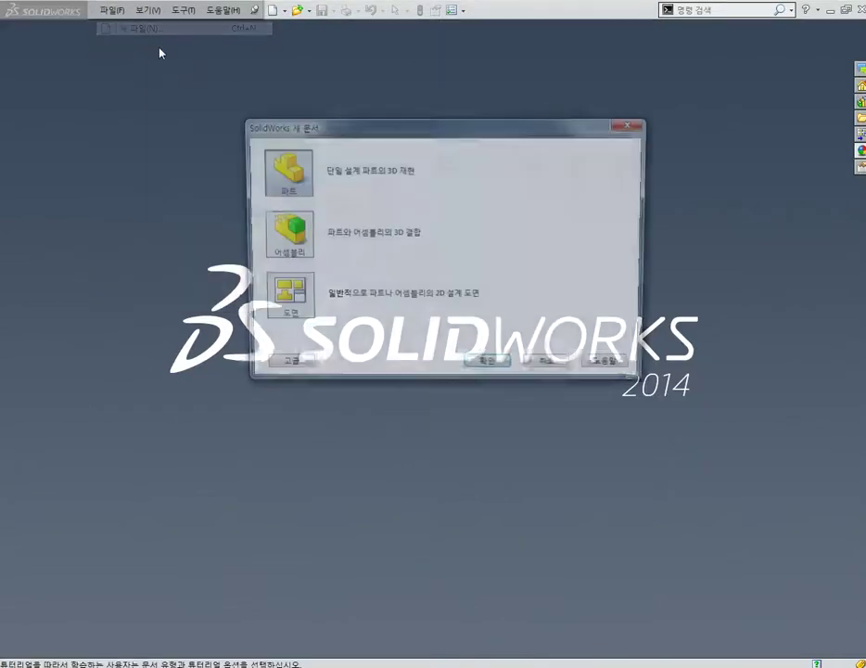
click(492, 369)
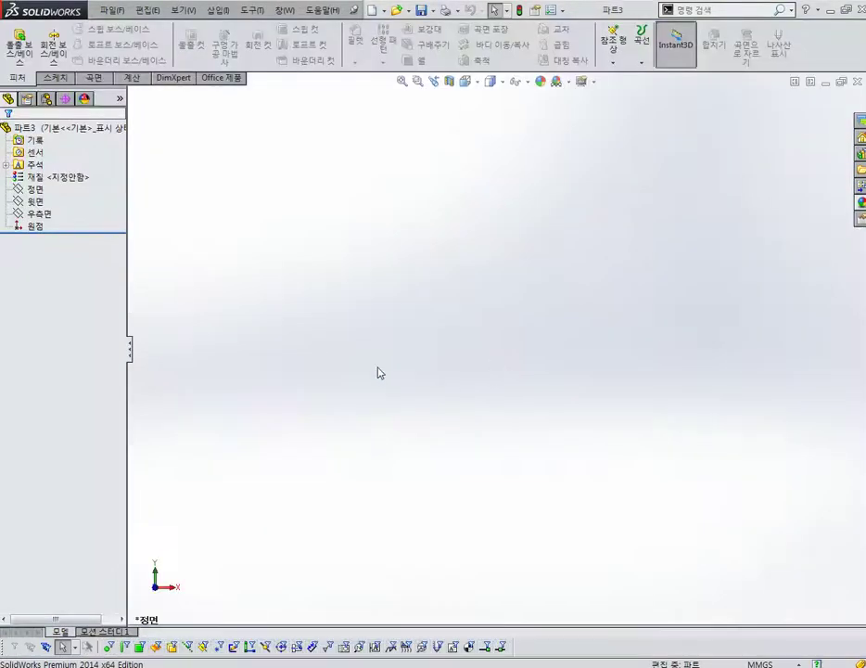
click(34, 202)
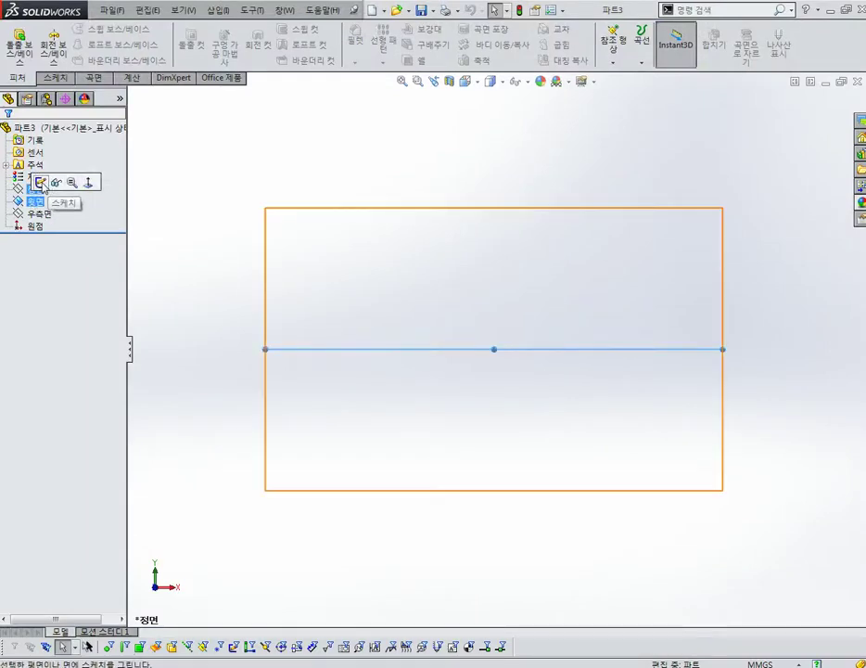
click(44, 181)
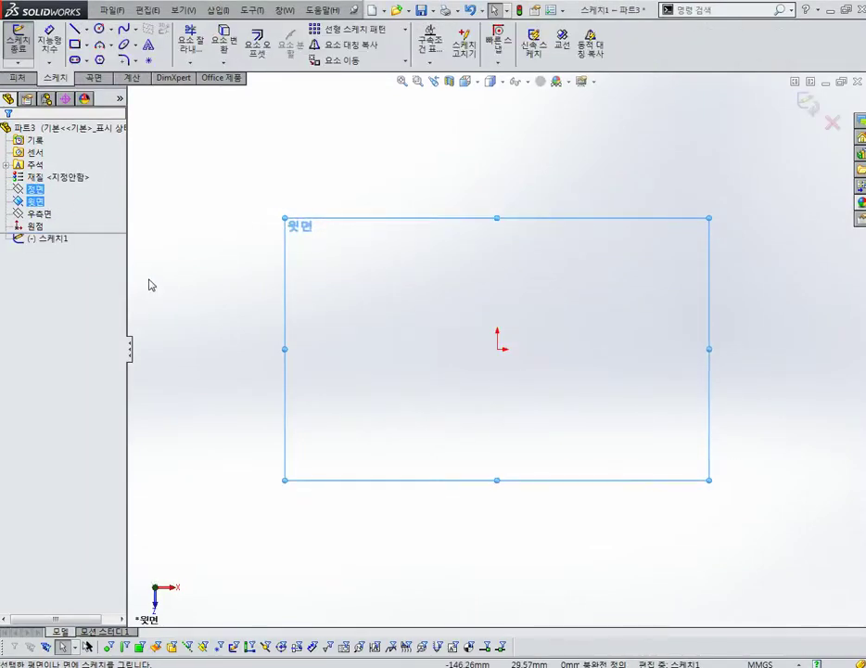
- Draw a circle centred on the origin and dimension its diameter to 60 mm
click(102, 31)
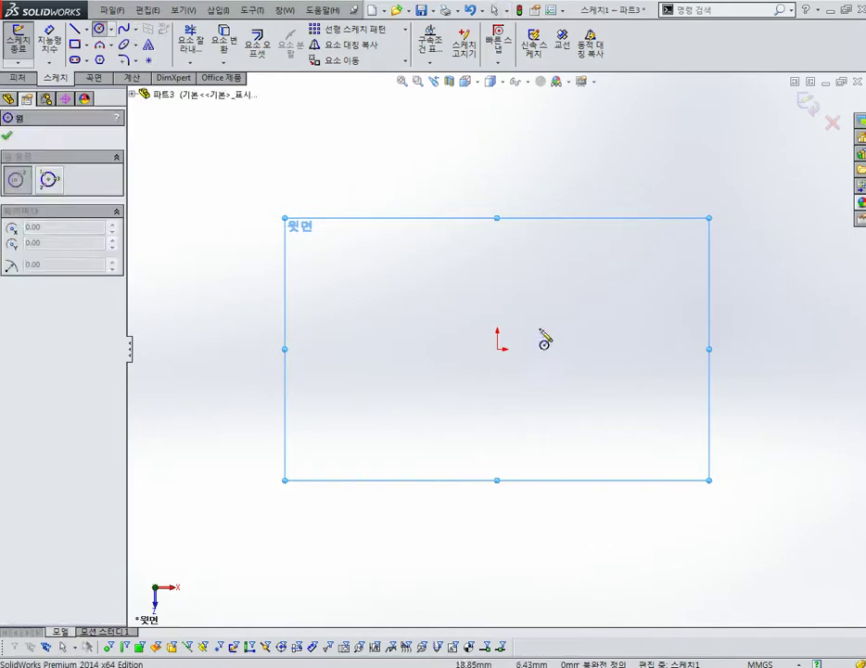
click(499, 349)
click(562, 262)
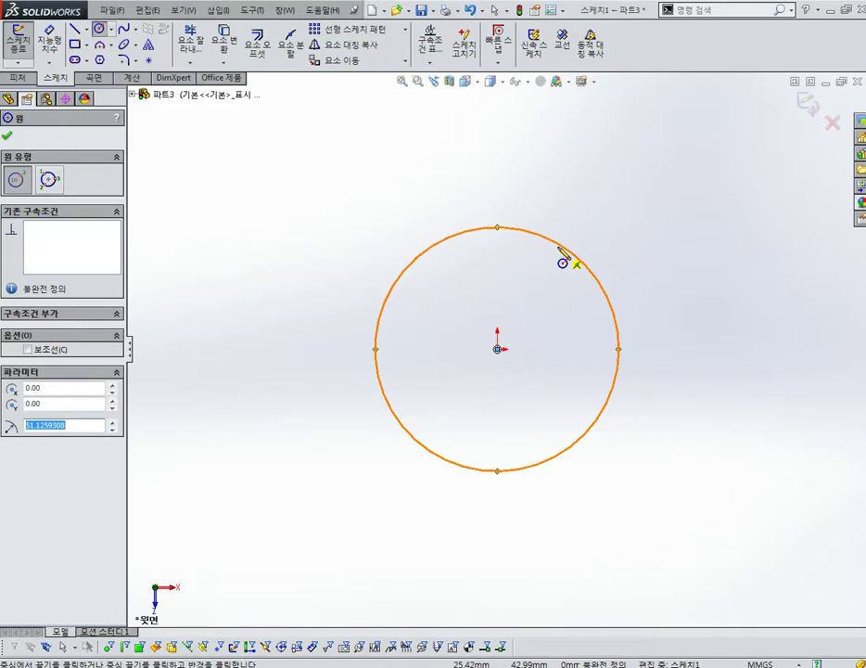
right_drag(272, 373, 278, 316)
click(402, 275)
click(380, 255)
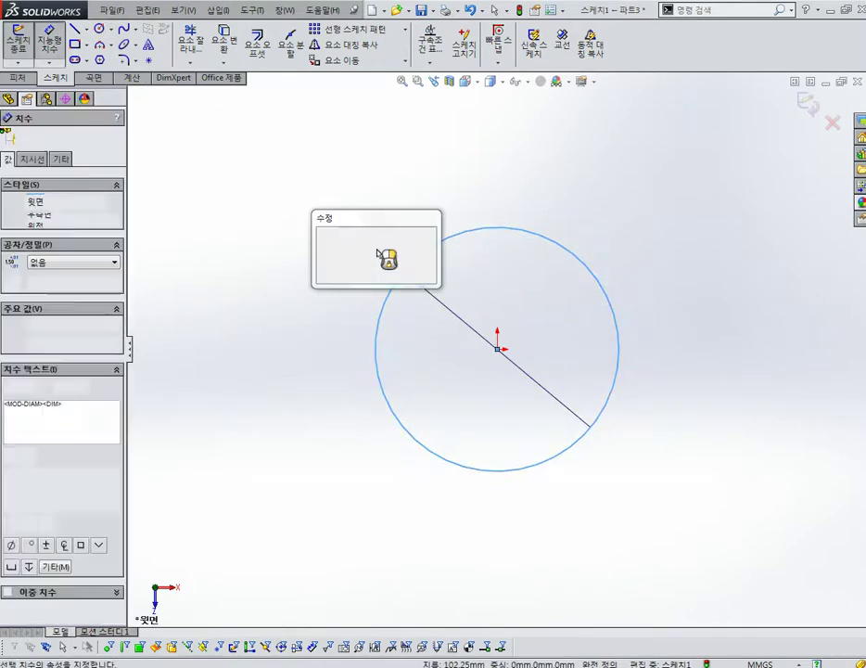
text(60)
key(Return)
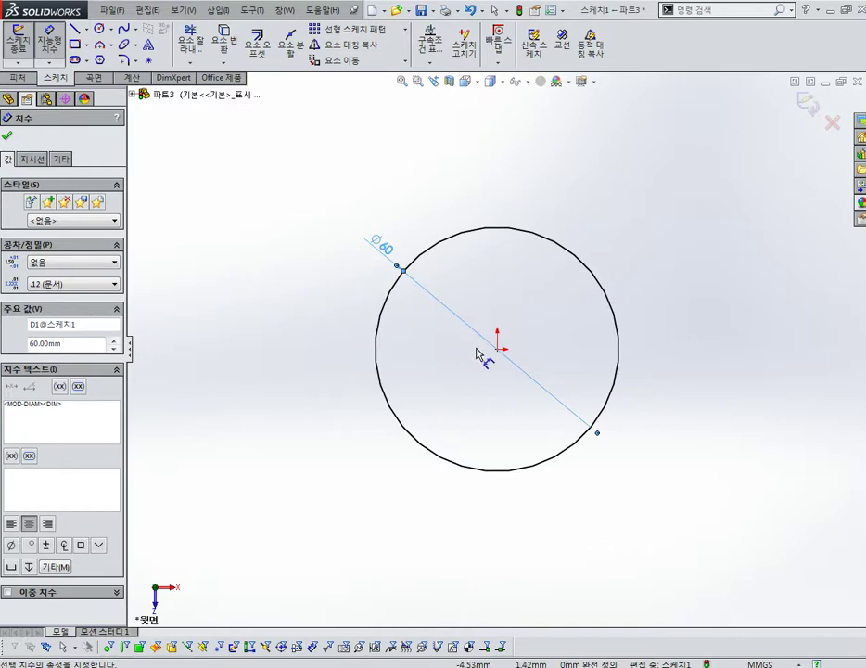
scroll(623, 368, up, 2)
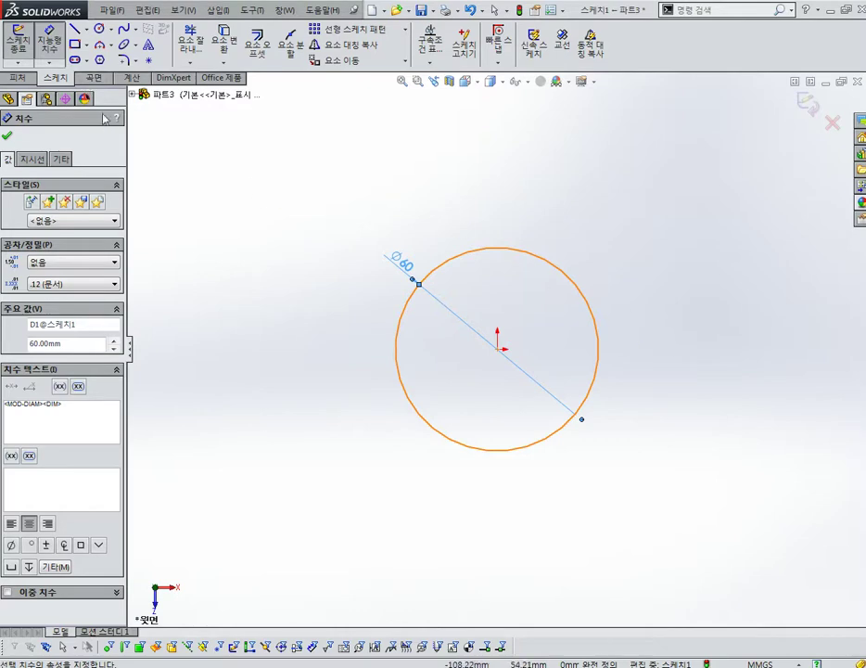
click(75, 28)
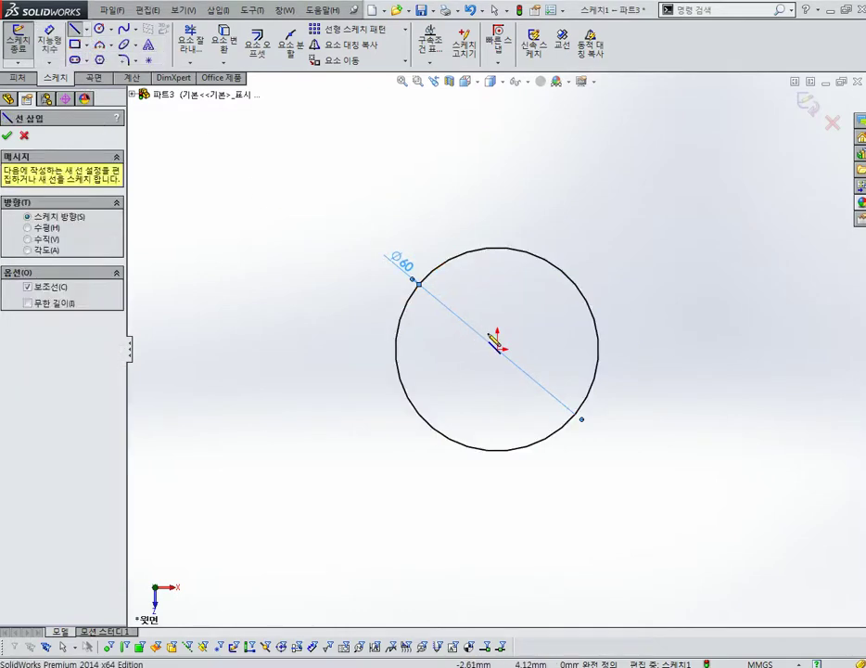
- Draw a horizontal centreline from the circle's centre, dimension it 96 mm, and place the dimension above
click(498, 350)
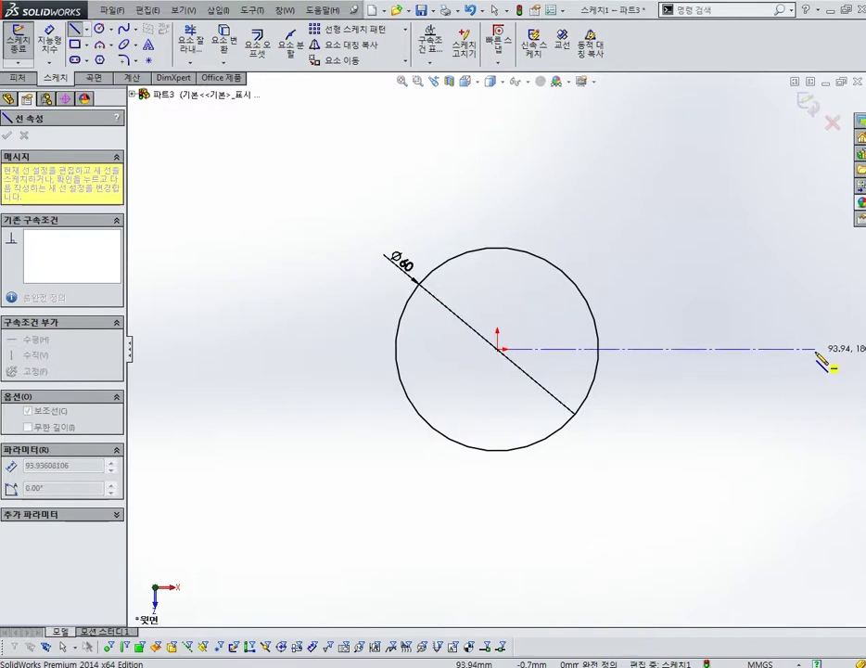
key(Escape)
right_drag(720, 495, 720, 358)
click(720, 351)
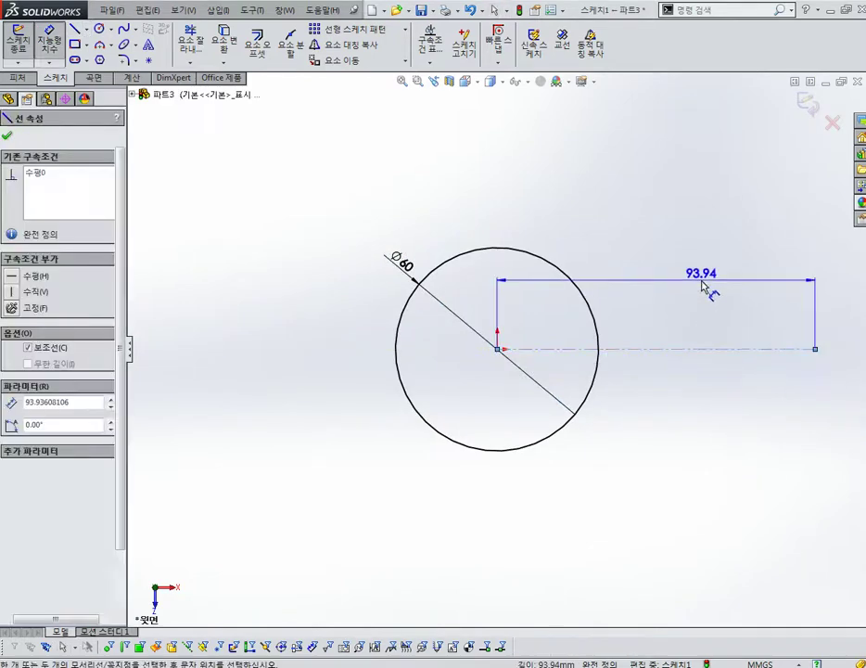
click(702, 280)
text(58-38)
key(Return)
drag(687, 301, 613, 280)
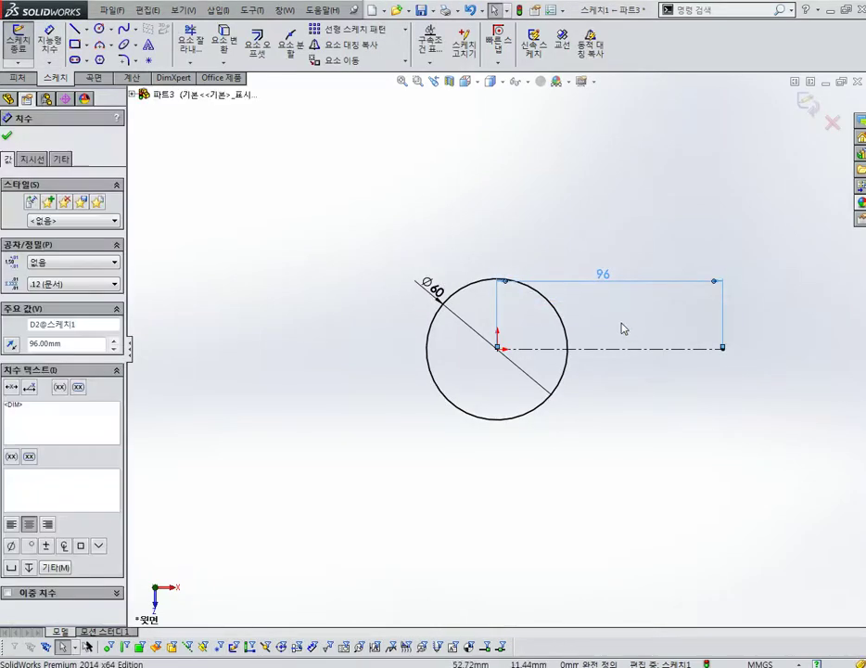
click(623, 328)
drag(612, 284, 613, 261)
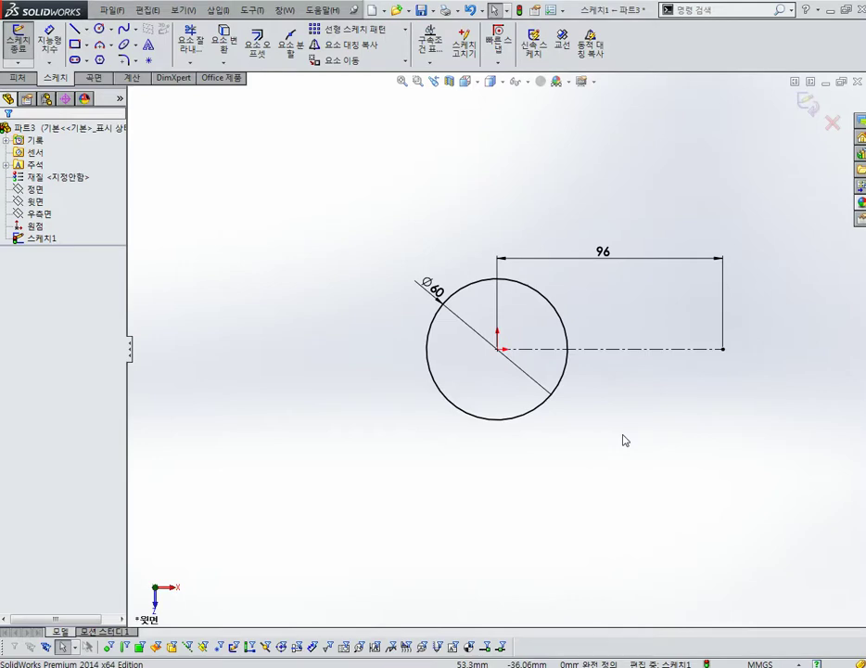
- Draw a centre-point arc near the centreline's right end, spanning above and below the centreline
scroll(716, 326, down, 1)
scroll(636, 401, down, 2)
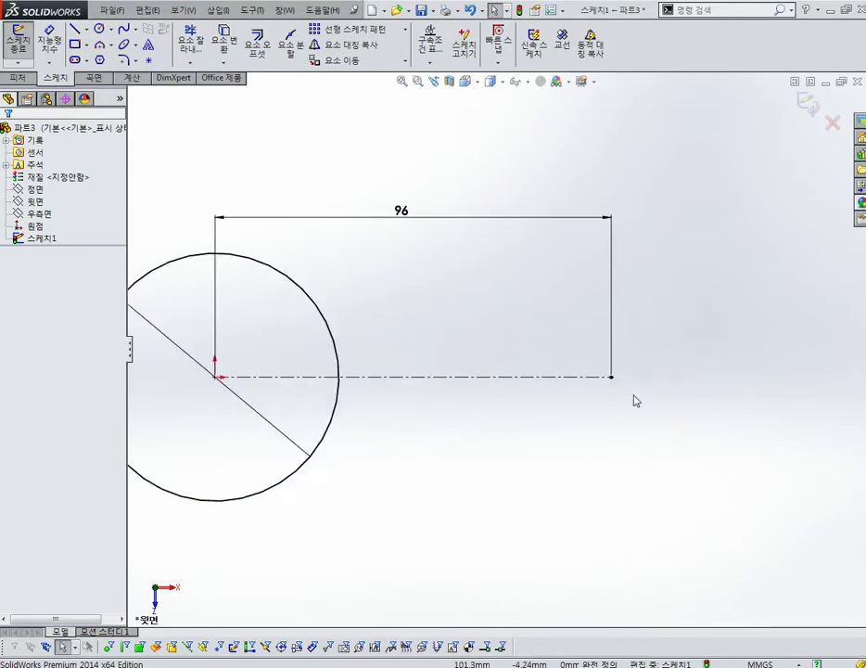
drag(406, 219, 396, 348)
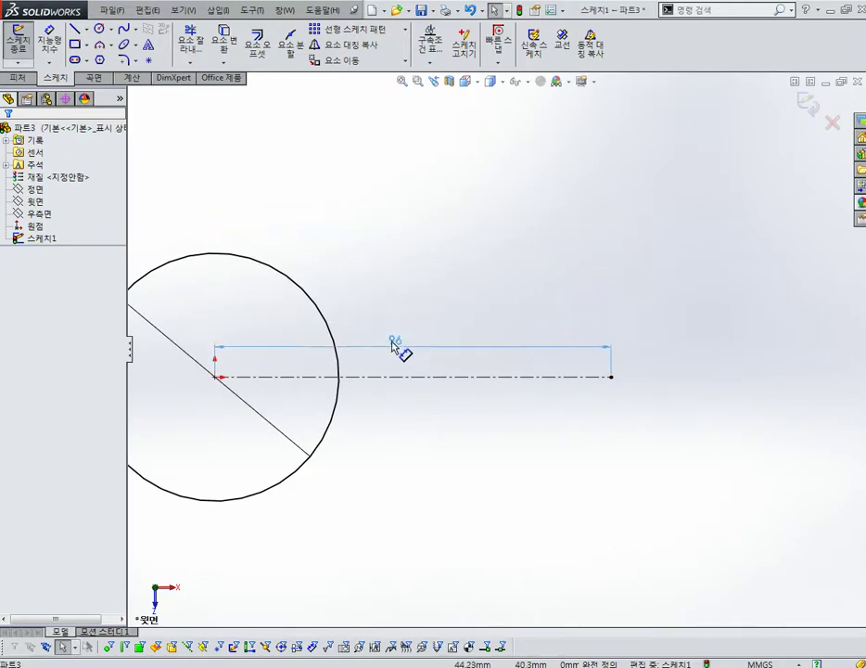
click(100, 46)
click(610, 376)
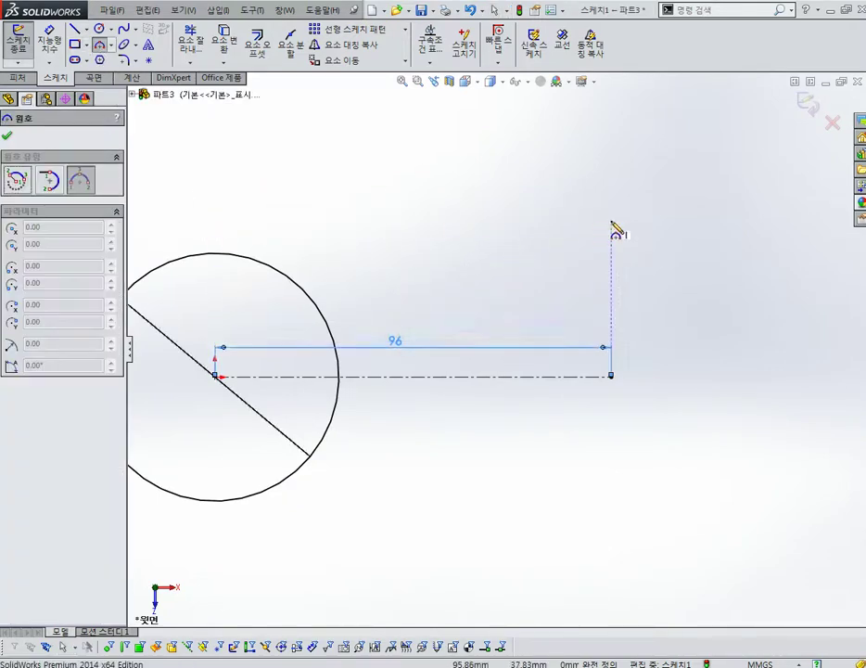
click(612, 220)
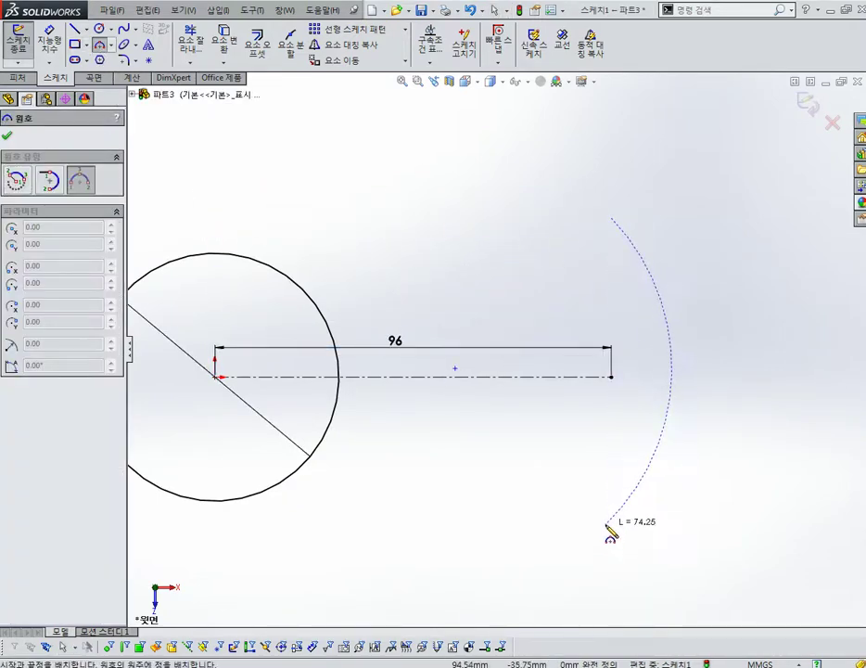
click(606, 524)
key(Escape)
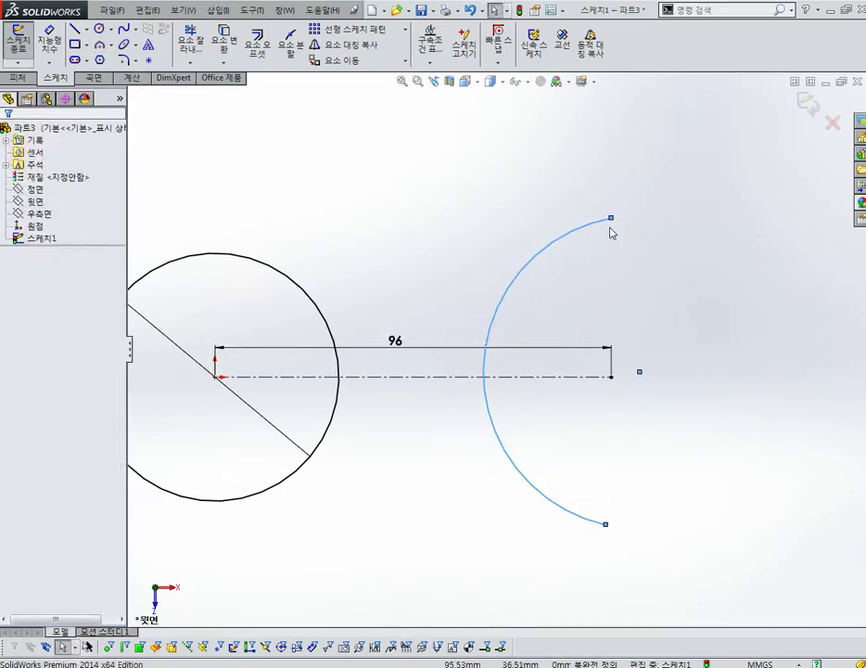
- Add a Vertical relation between the selected arc points
click(610, 376)
ctrl+click(606, 524)
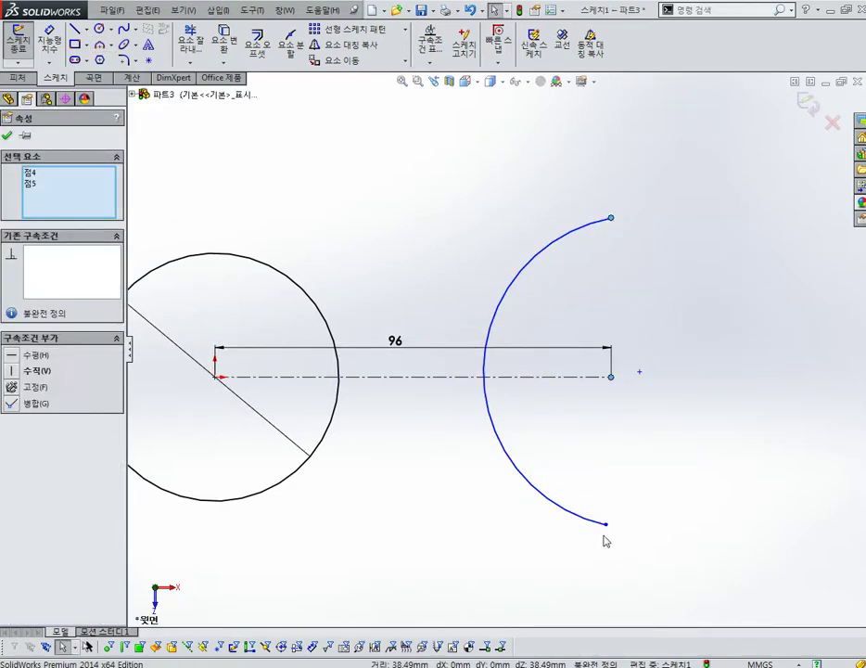
ctrl+click(320, 442)
click(11, 372)
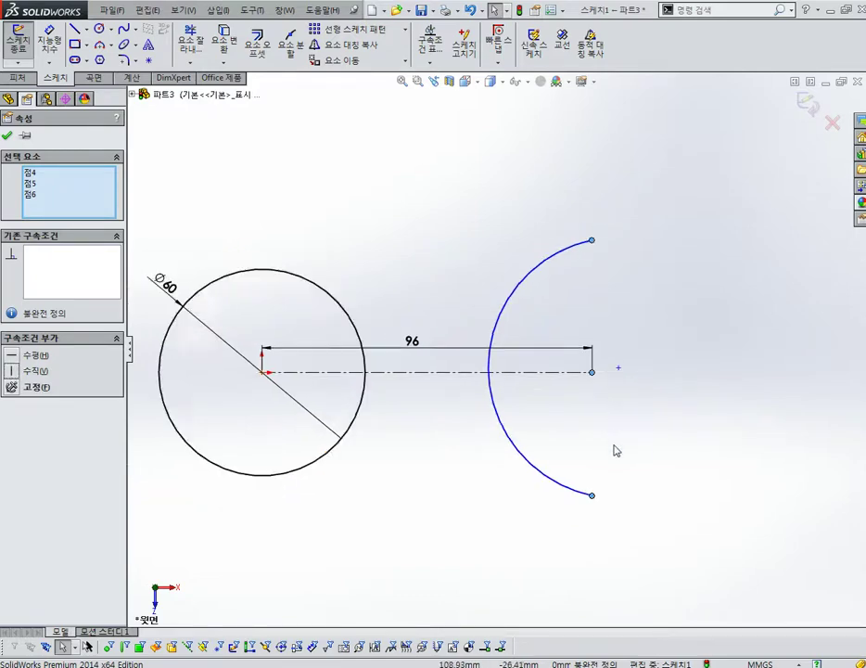
click(580, 397)
right_drag(585, 404, 575, 271)
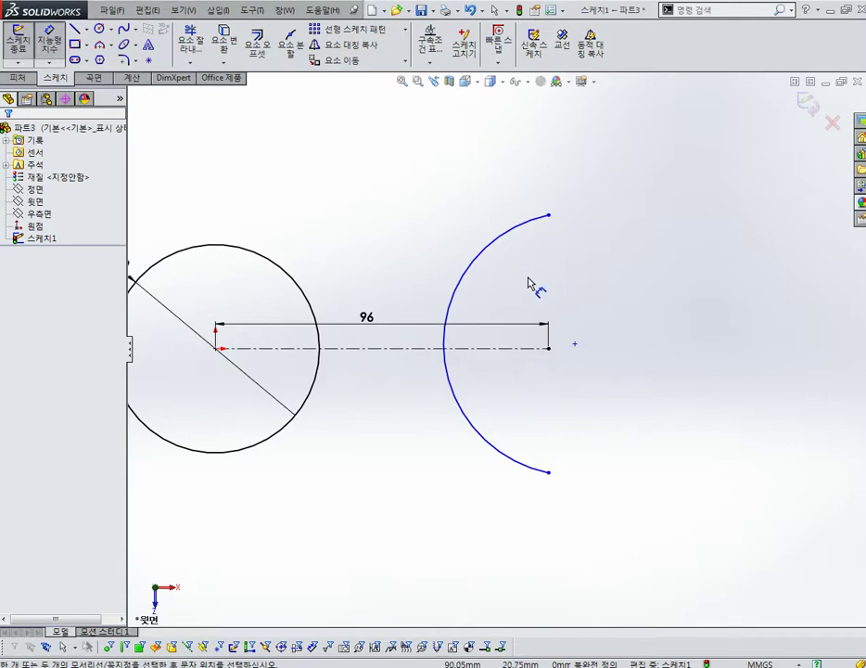
- Dimension the arc's radius to 60 mm
click(494, 264)
click(425, 239)
text(60)
key(Return)
scroll(532, 458, up, 1)
scroll(559, 416, up, 2)
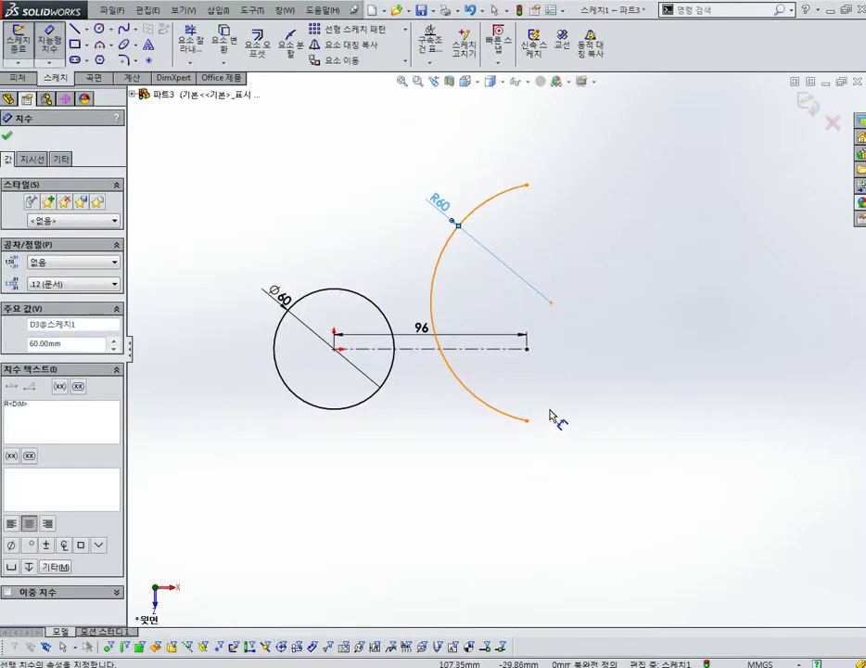
scroll(547, 335, down, 3)
key(Escape)
- Make the arc centre level with the centreline end and snap the arc's top end directly above it
click(548, 280)
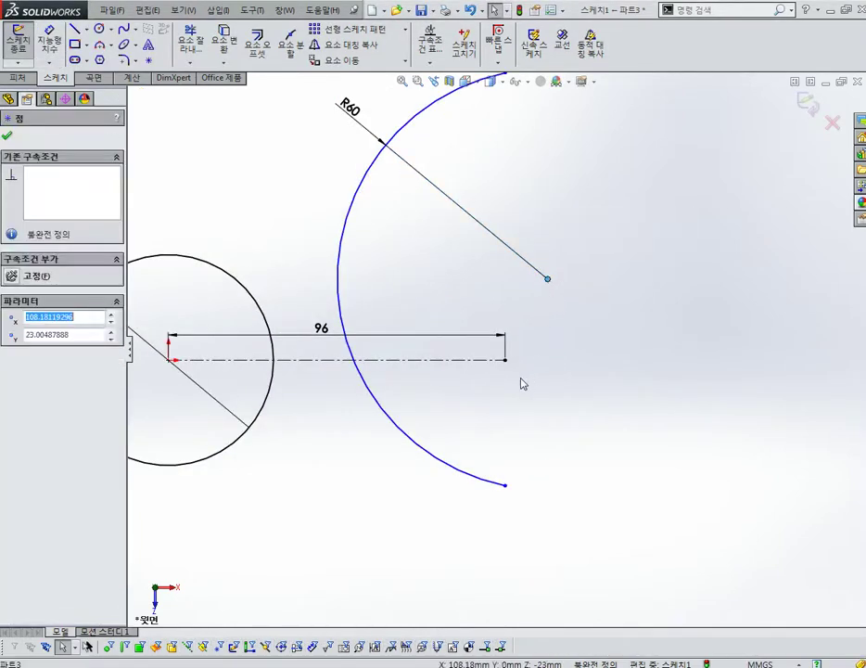
ctrl+click(506, 360)
click(458, 347)
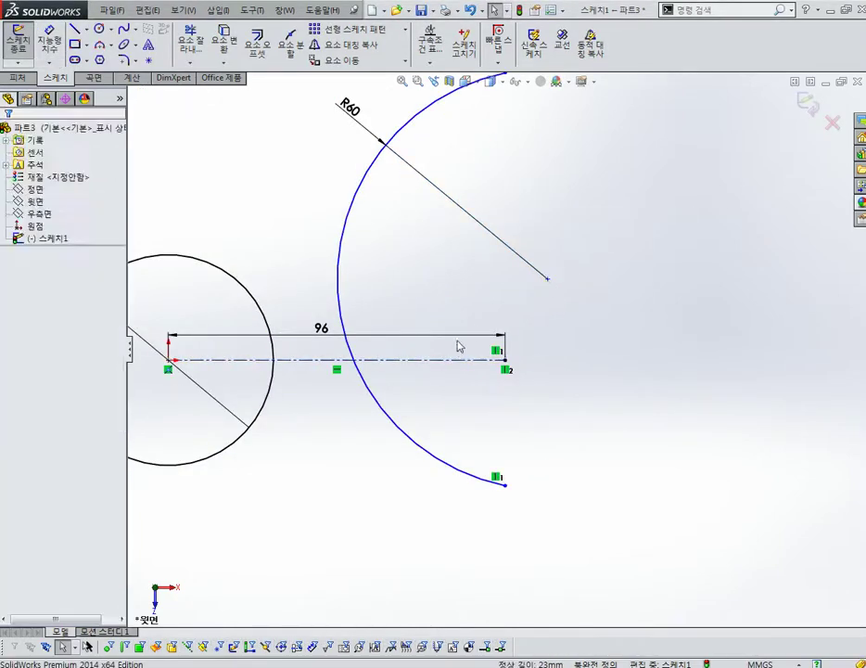
click(547, 280)
ctrl+click(505, 366)
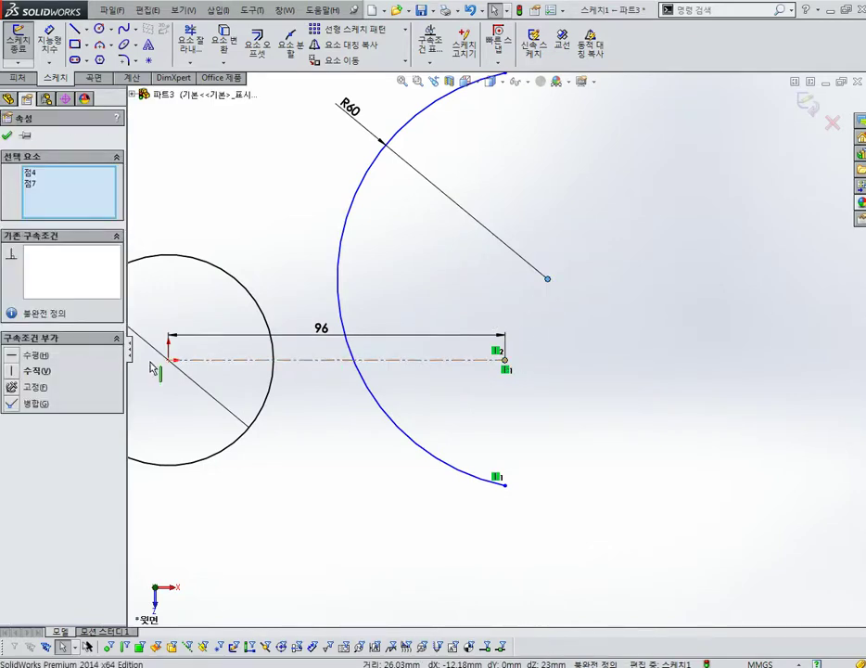
click(18, 355)
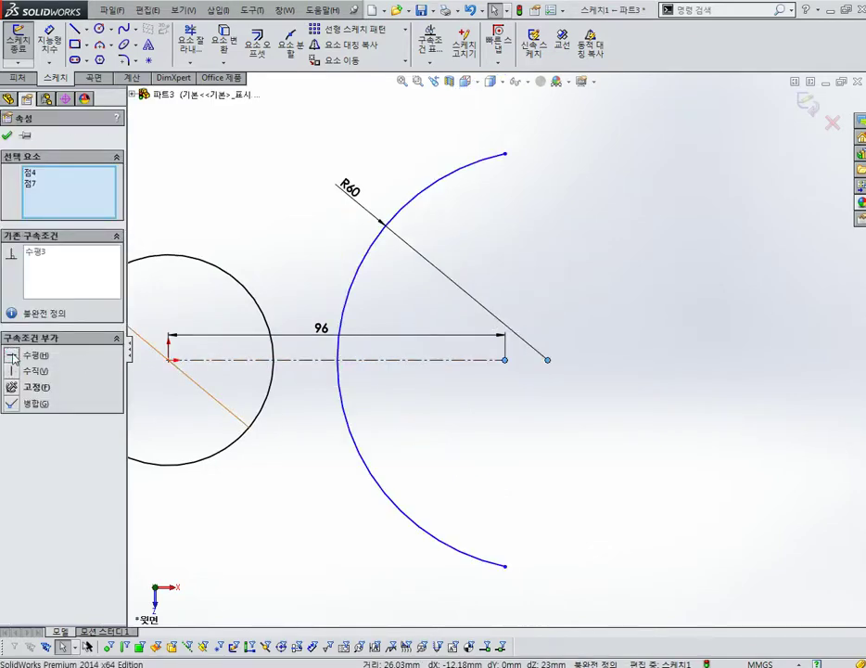
click(551, 362)
scroll(527, 351, up, 2)
drag(504, 217, 501, 217)
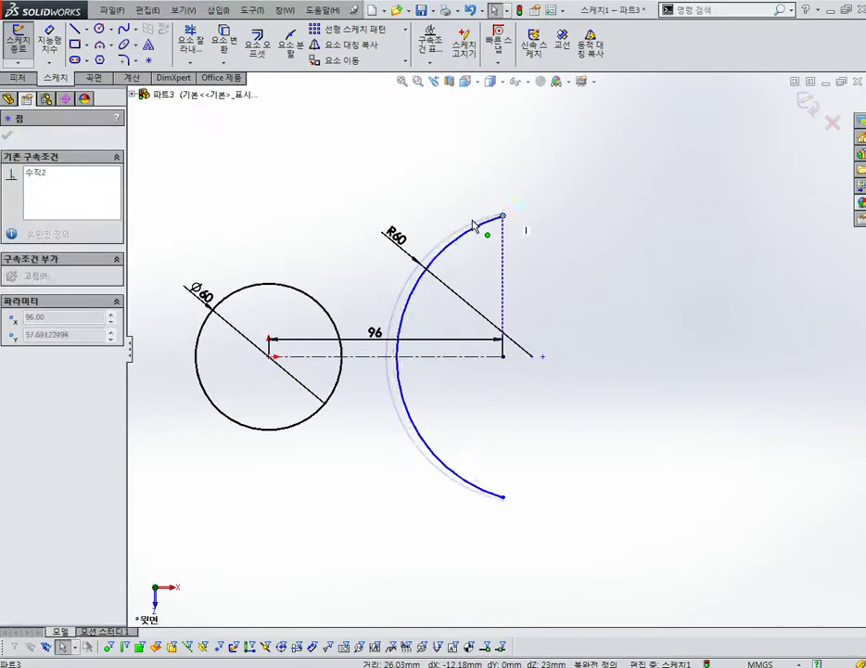
key(Escape)
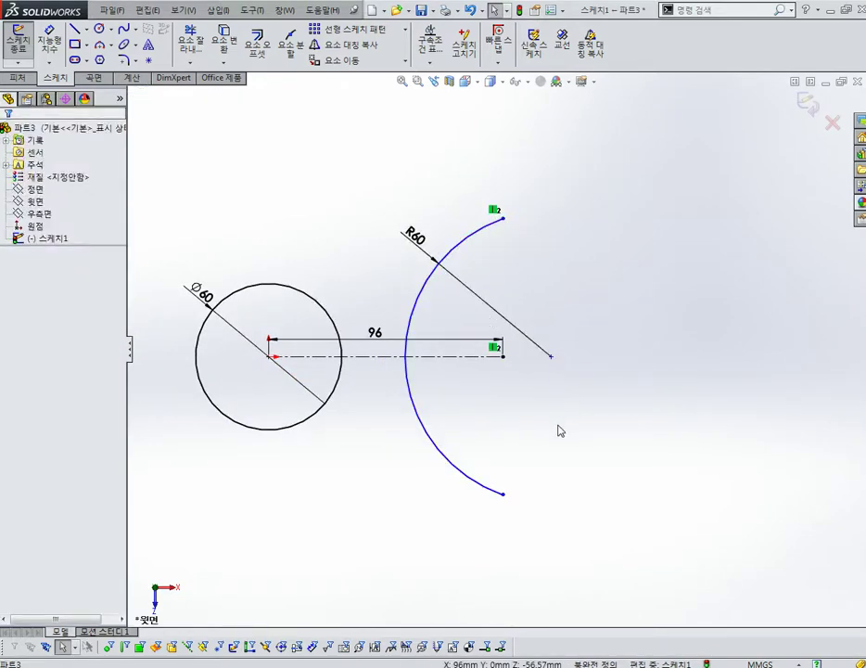
- Dimension the arc ends 80 mm apart vertically and move the R60 dimension clear of the arc
click(503, 219)
drag(505, 501, 508, 499)
click(635, 348)
text(80)
key(Return)
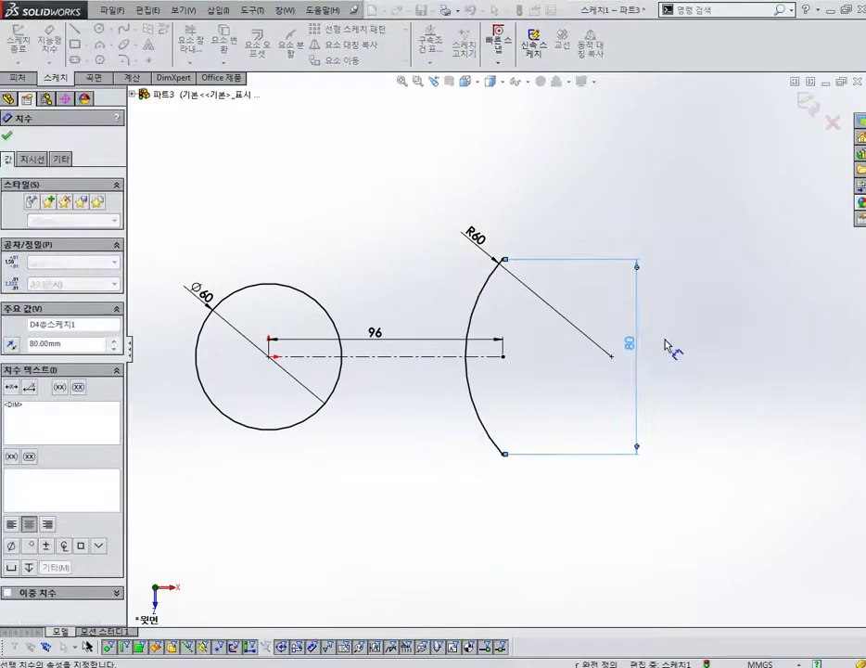
drag(498, 250, 525, 196)
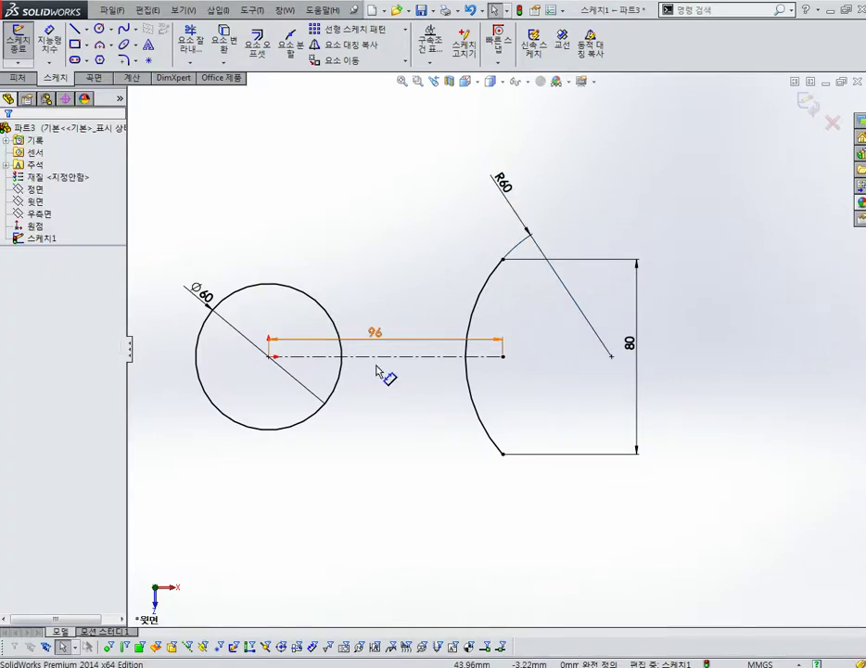
click(100, 47)
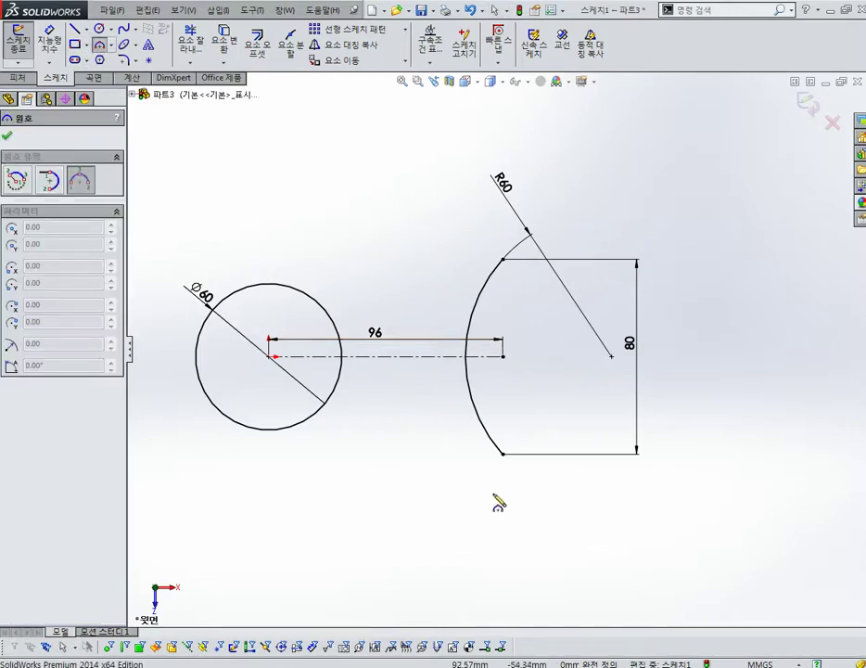
- Draw a three-point arc leftward from the R60 arc's lower end, tangent to the Ø60 circle
drag(502, 454, 179, 432)
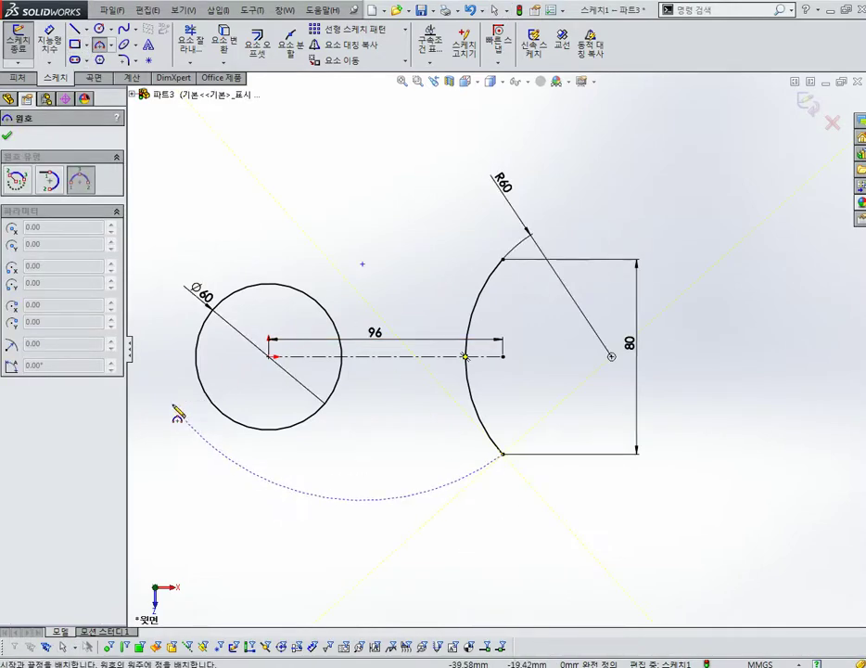
click(237, 444)
key(Escape)
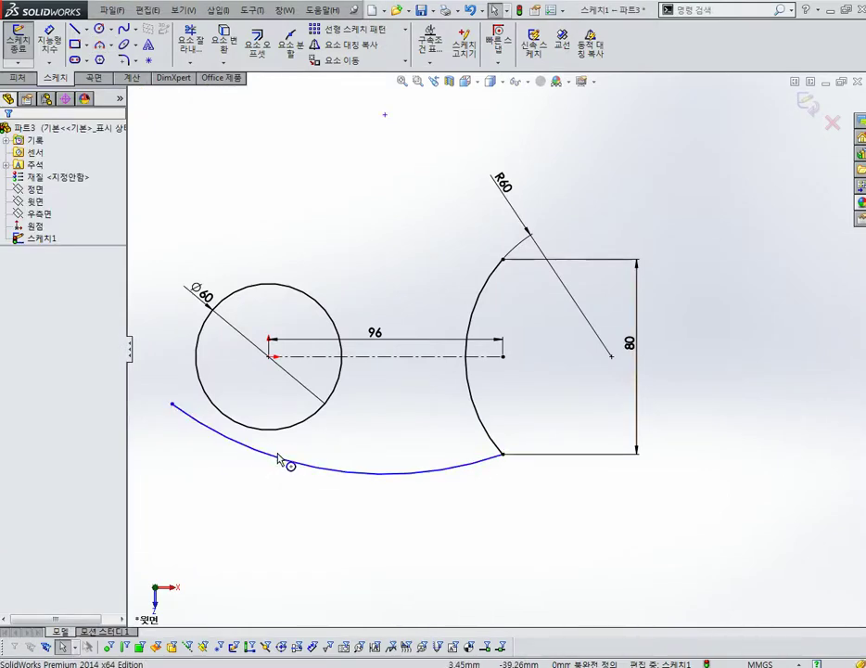
click(259, 441)
ctrl+click(227, 418)
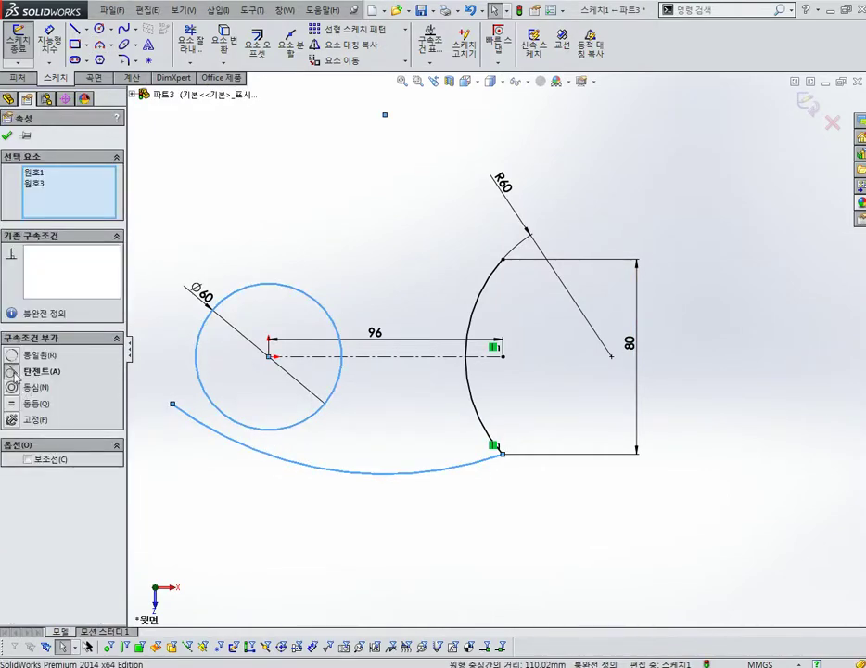
click(12, 371)
click(180, 392)
- Set the lower arc's radius to 300 and trim its overhang left of the circle
right_drag(248, 434, 248, 448)
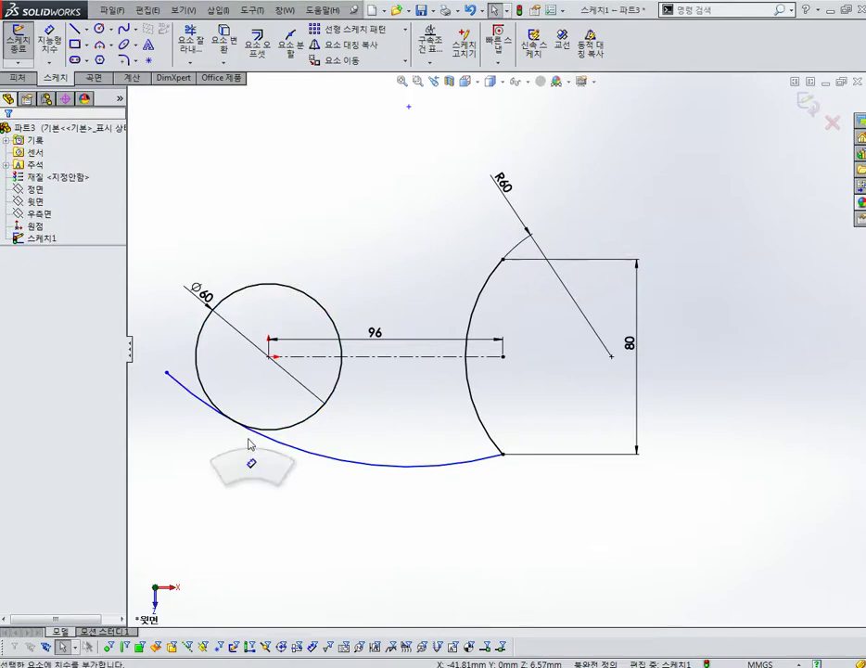
click(329, 458)
click(333, 498)
key(Return)
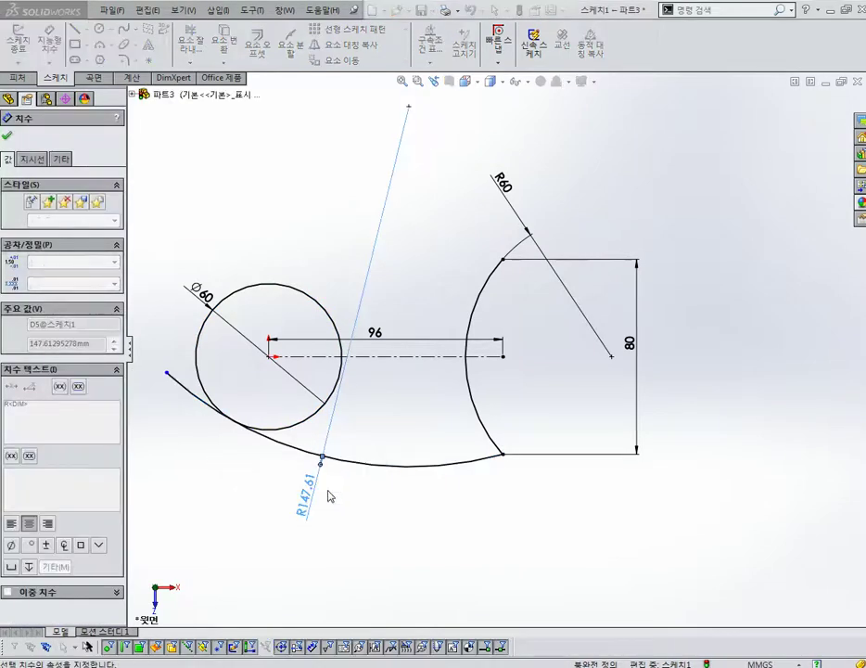
text(300)
key(Return)
key(Escape)
scroll(289, 417, up, 3)
scroll(289, 297, down, 3)
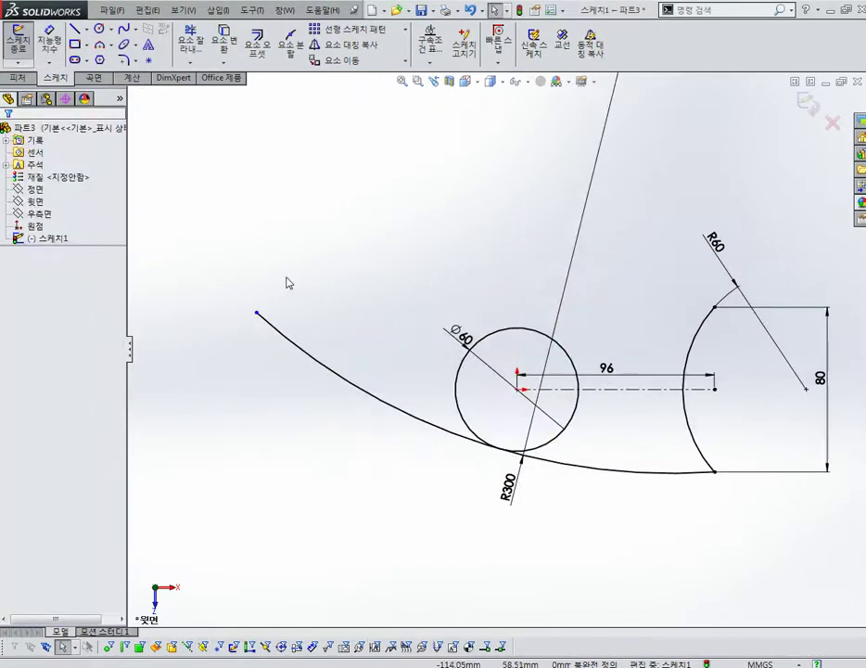
click(202, 54)
drag(396, 422, 393, 405)
- Reposition the R60 dimension and mirror the lower R300 arc about the horizontal centreline
scroll(595, 464, up, 3)
scroll(580, 422, down, 3)
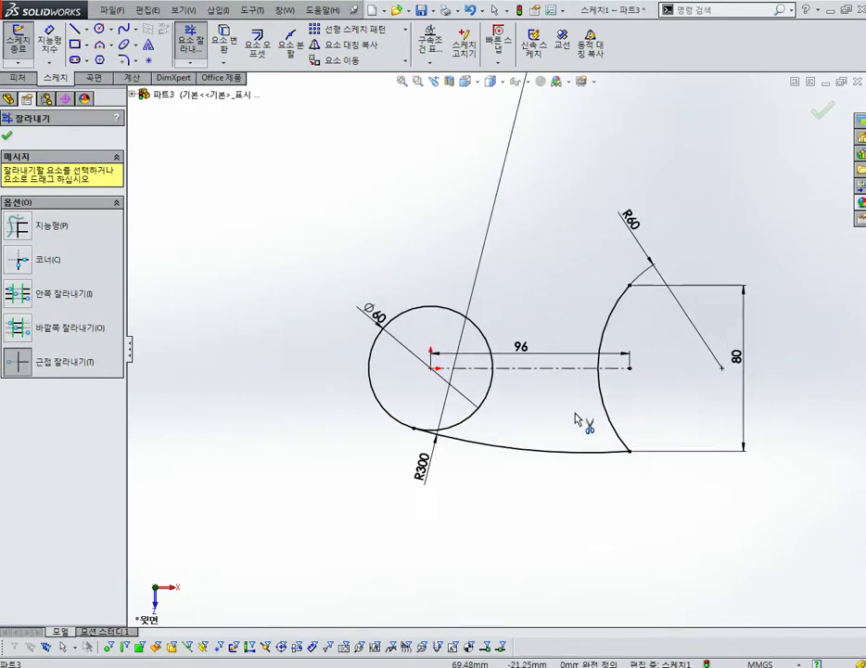
key(Escape)
drag(630, 220, 568, 306)
scroll(626, 350, down, 2)
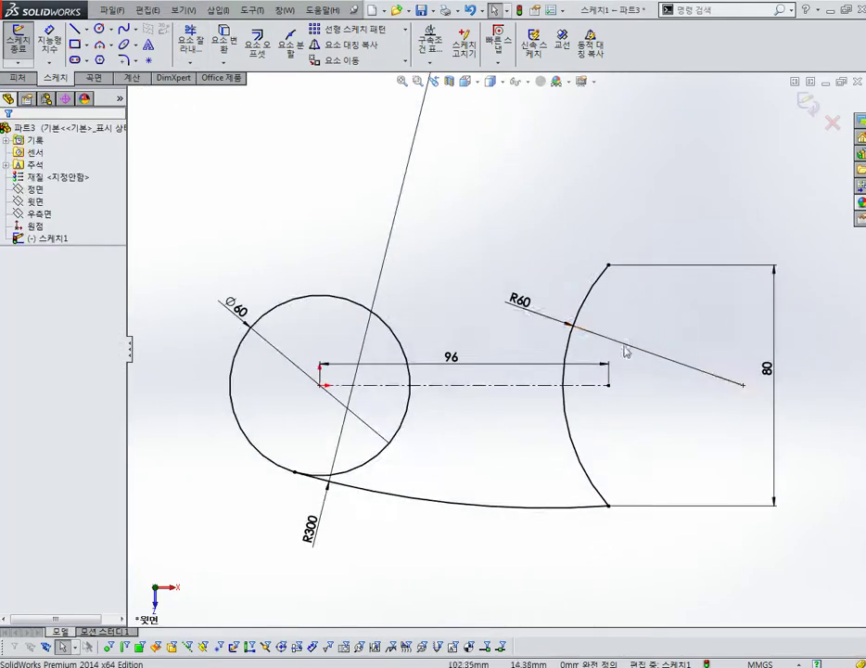
click(356, 47)
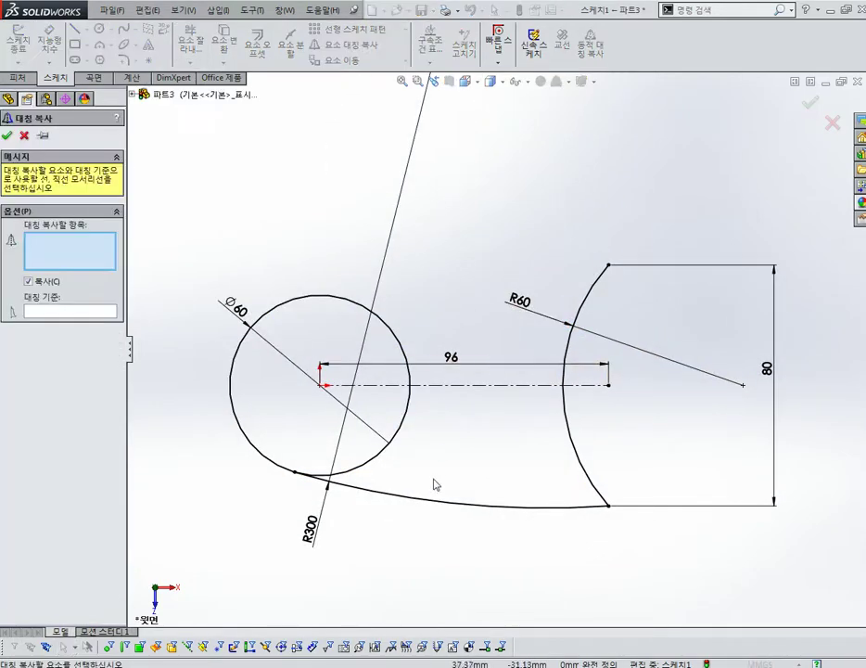
click(436, 502)
click(58, 312)
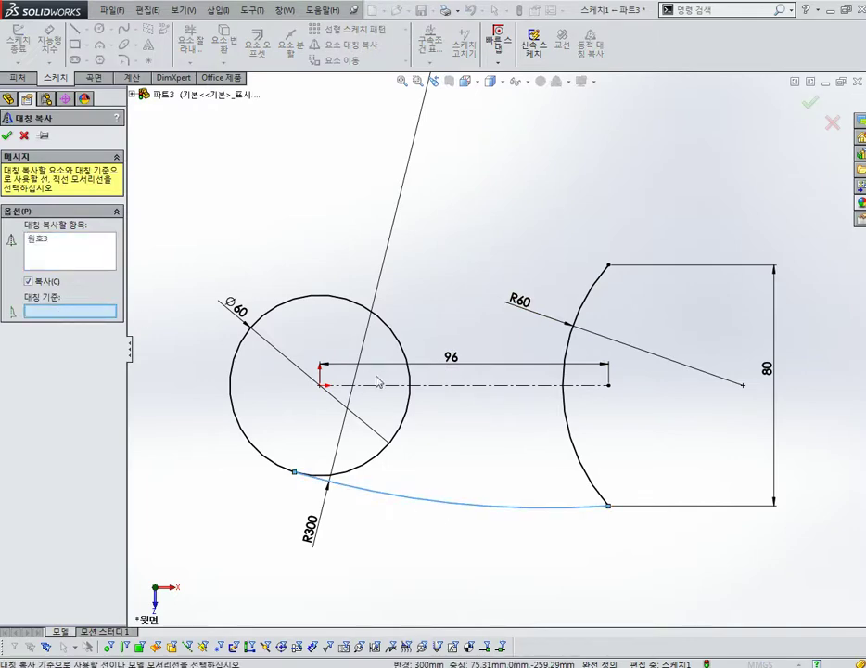
click(431, 385)
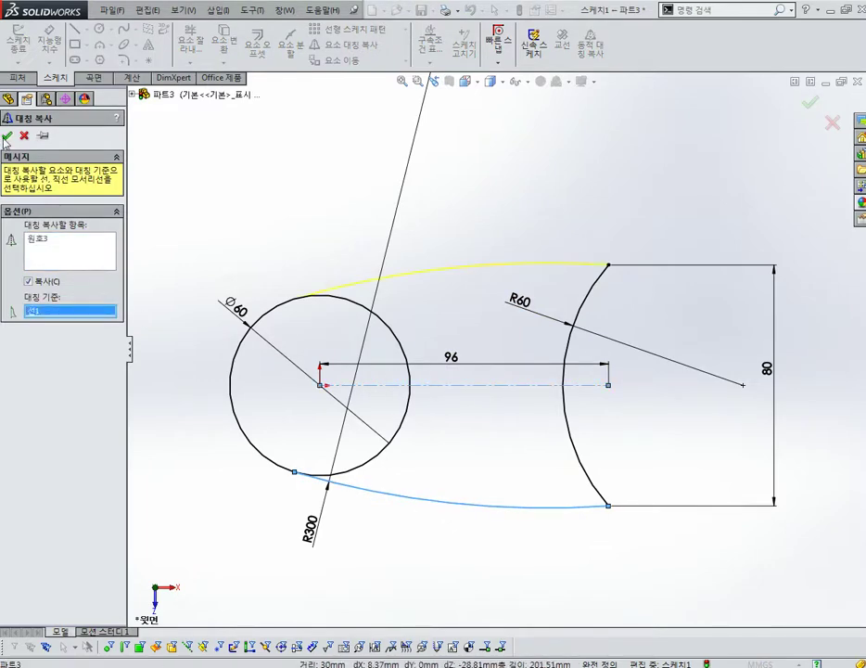
click(6, 137)
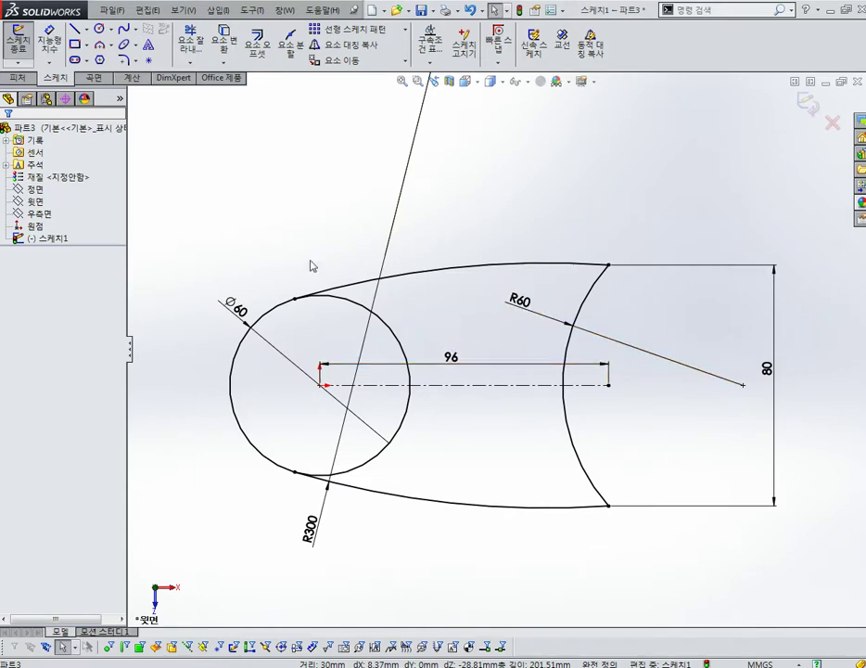
- Trim away the inner portions of the Ø60 circle between the arcs
click(188, 53)
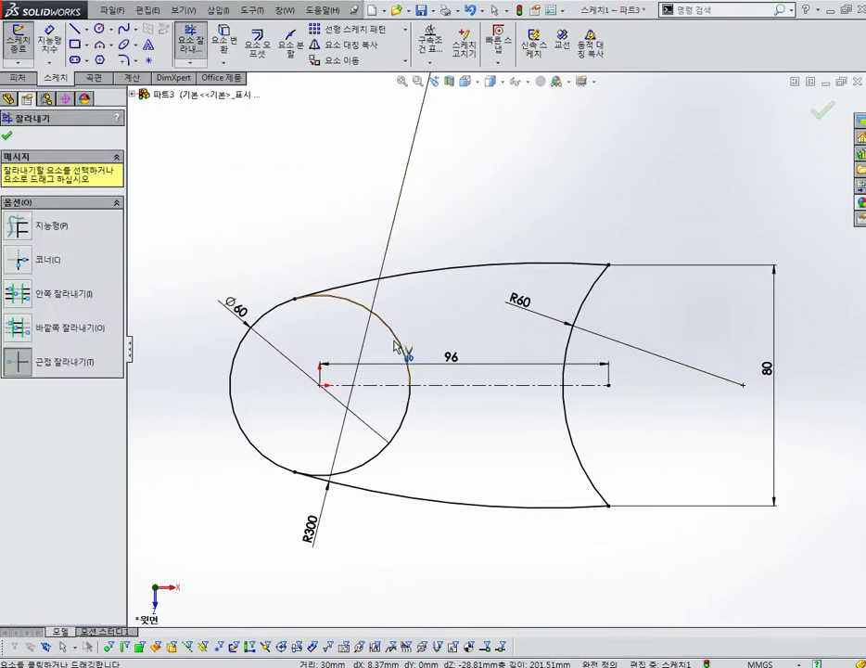
click(398, 347)
click(402, 427)
scroll(451, 443, up, 2)
scroll(445, 325, down, 2)
scroll(446, 341, up, 1)
key(Escape)
- Tidy the R60 and 96 dimensions, moving the 96 below the centreline, and exit the sketch
scroll(468, 303, up, 2)
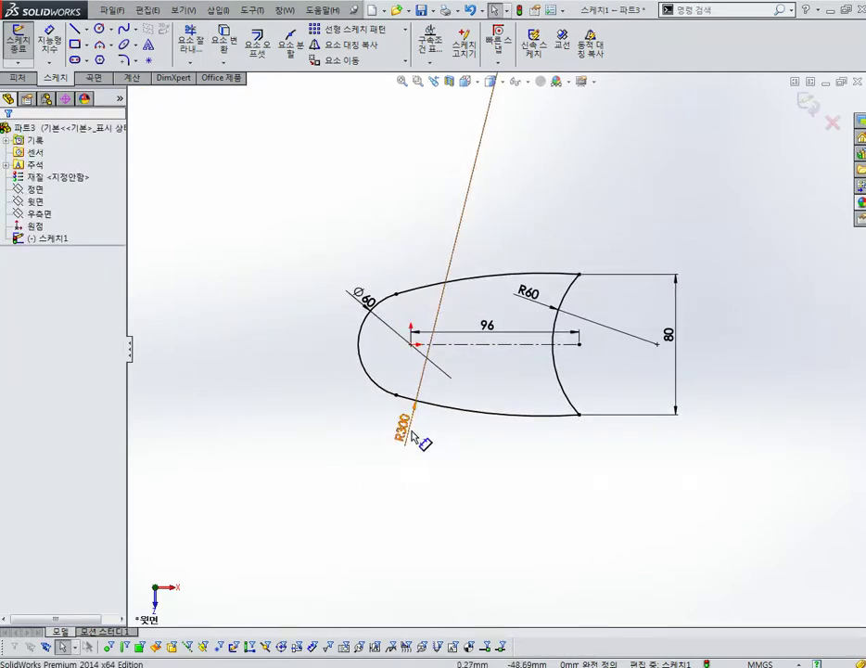
click(385, 455)
key(Escape)
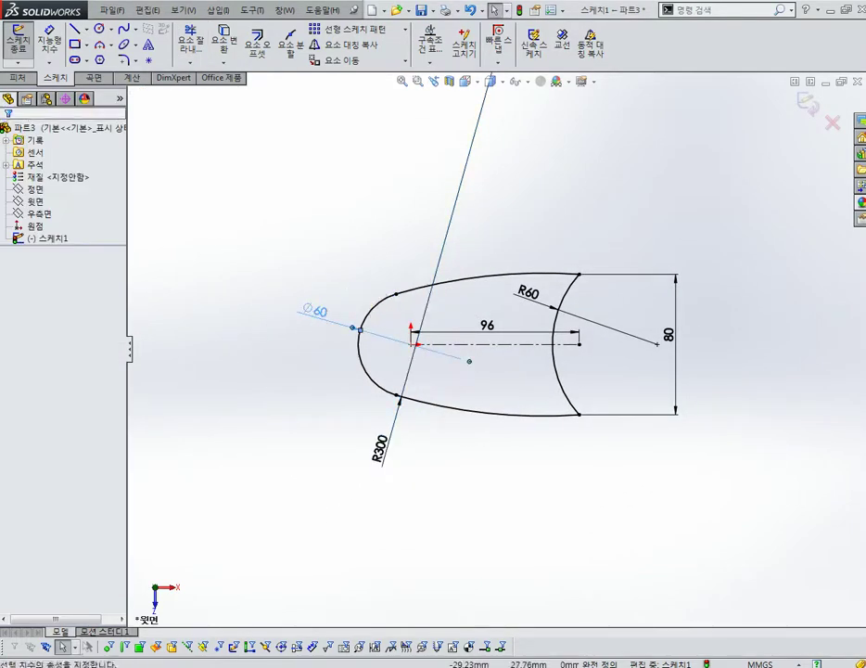
scroll(550, 314, down, 2)
drag(557, 309, 541, 315)
drag(457, 342, 464, 399)
key(Escape)
scroll(422, 392, down, 2)
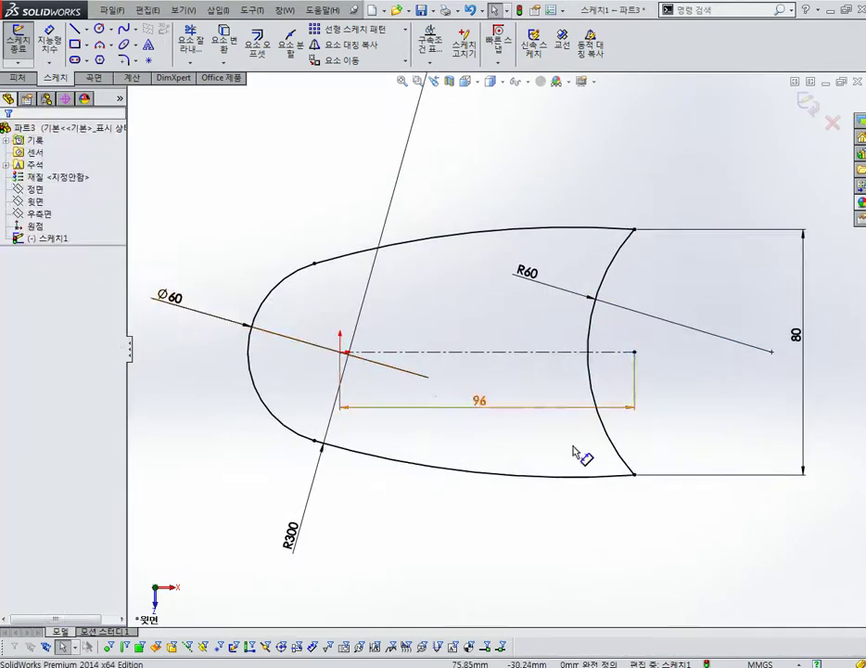
scroll(491, 389, up, 3)
middle_drag(464, 306, 596, 231)
click(807, 111)
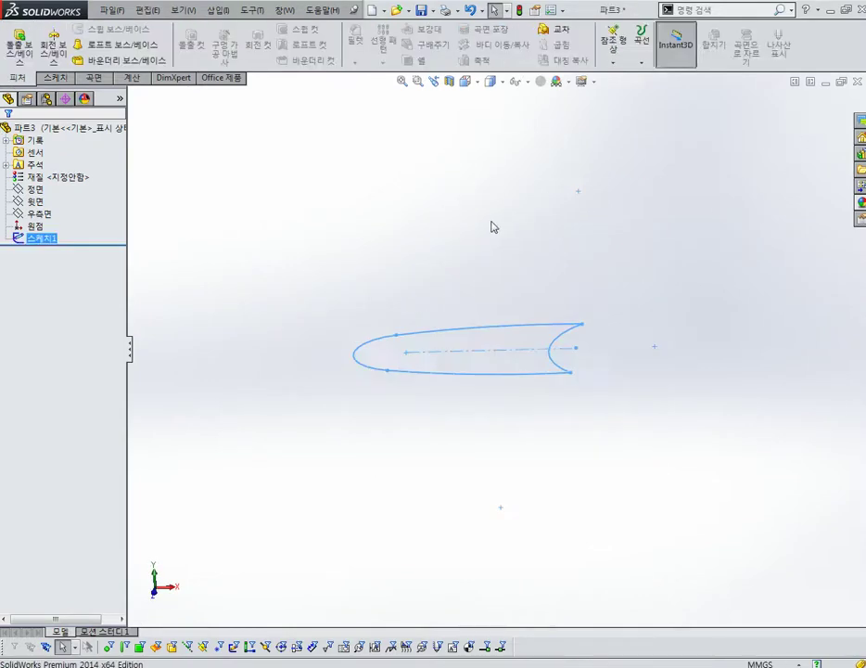
- Extrude the closed profile 100 mm into a solid, Boss-Extrude1
click(18, 42)
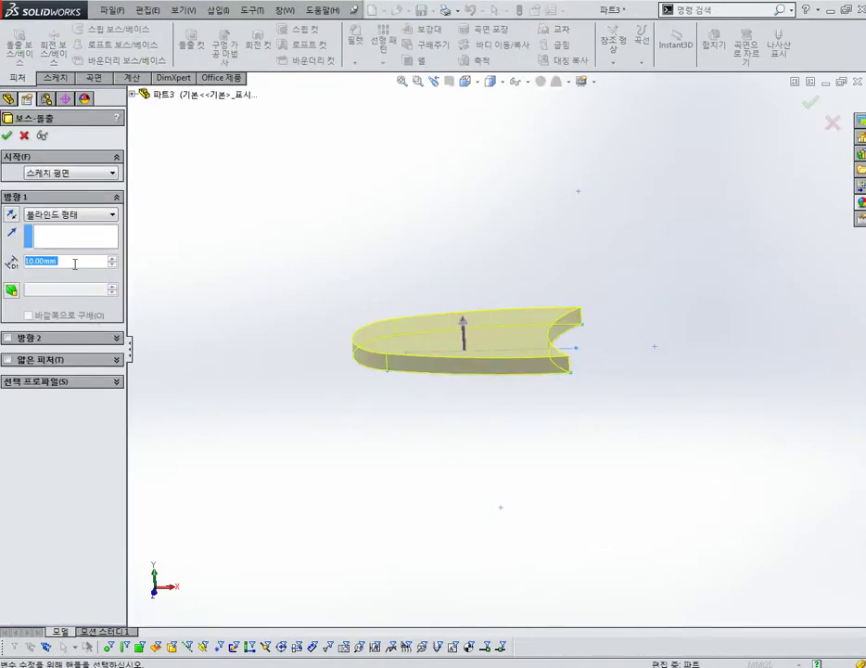
text(100)
key(Return)
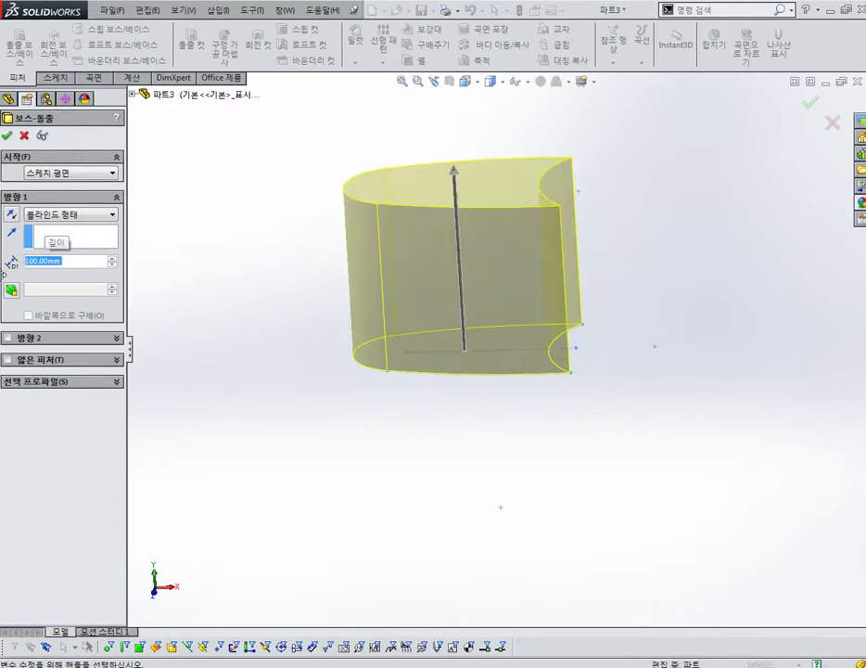
scroll(356, 277, down, 3)
scroll(437, 267, up, 1)
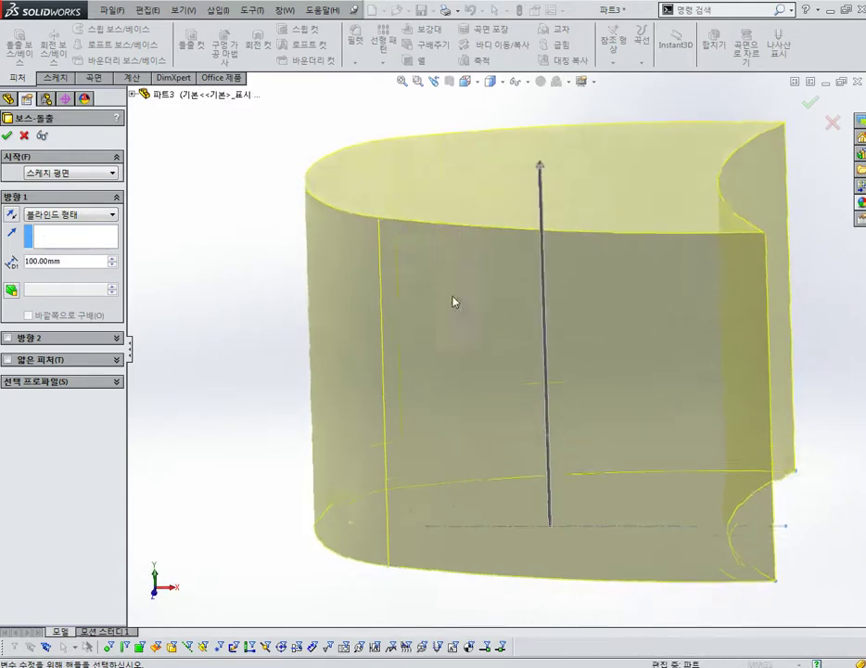
scroll(454, 299, up, 1)
click(6, 135)
mouse_move(445, 362)
middle_down()
mouse_move(338, 368)
mouse_move(525, 347)
mouse_move(576, 354)
middle_up()
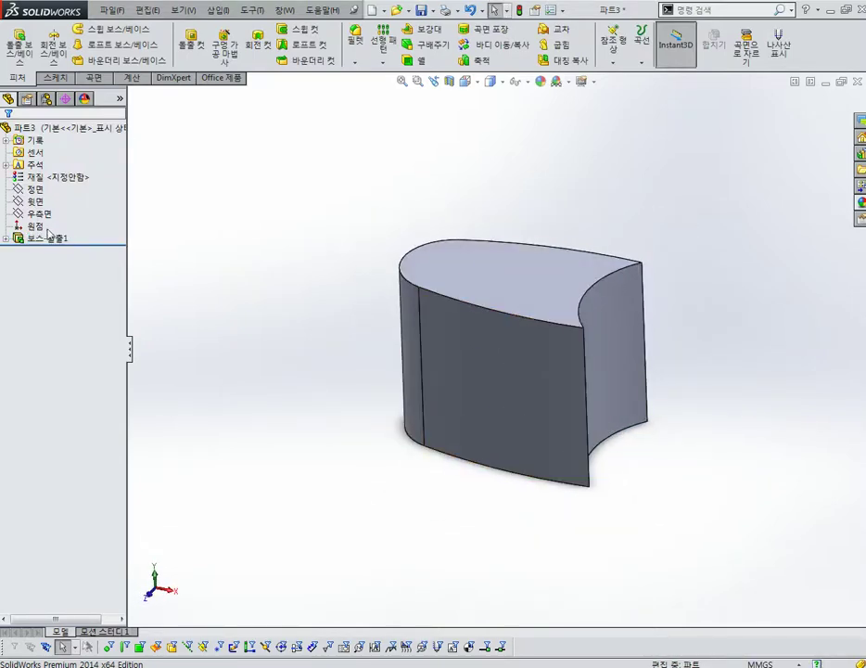
- Edit Boss-Extrude1 to add a 10° inward draft to its sides
right_click(41, 239)
click(58, 197)
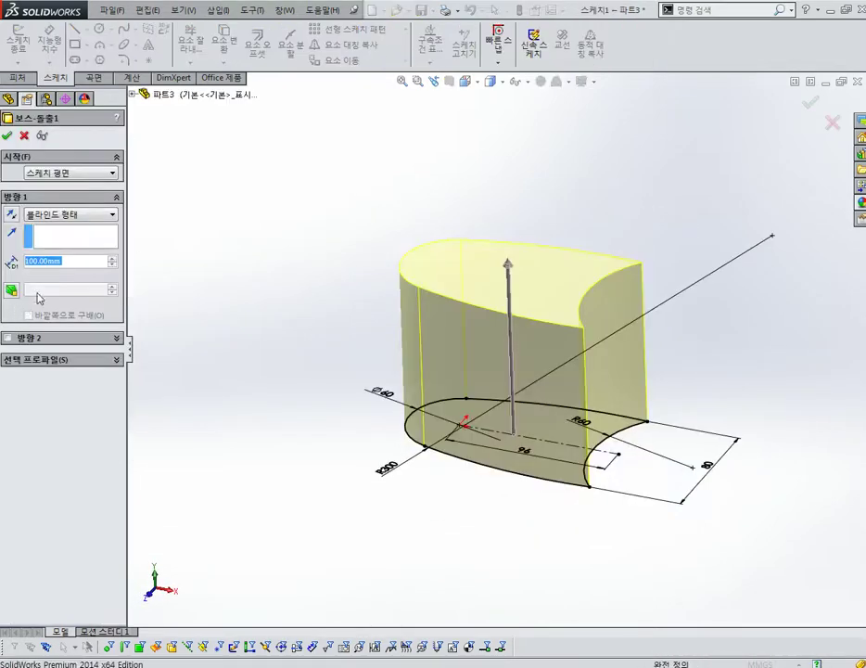
click(10, 290)
text(10)
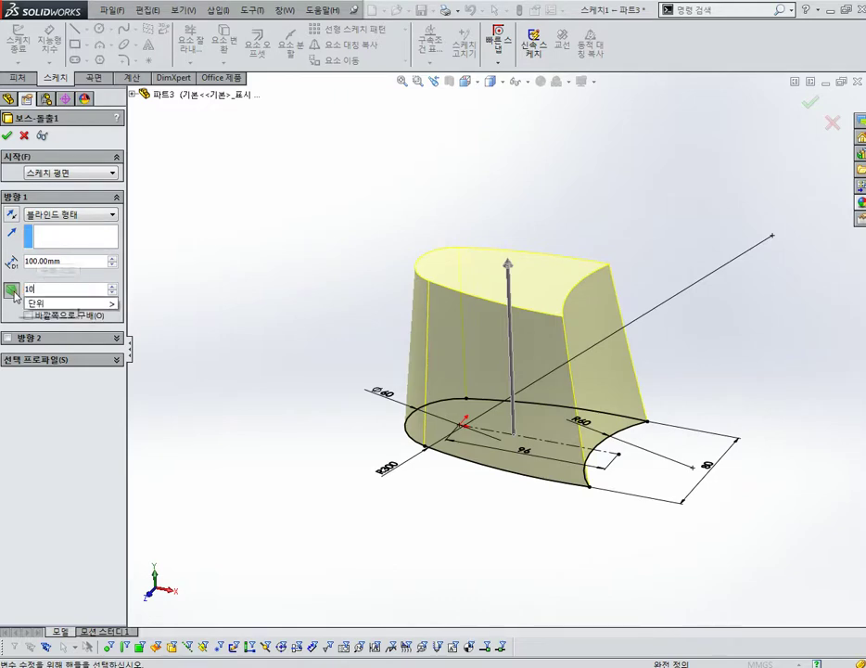
key(Return)
click(7, 136)
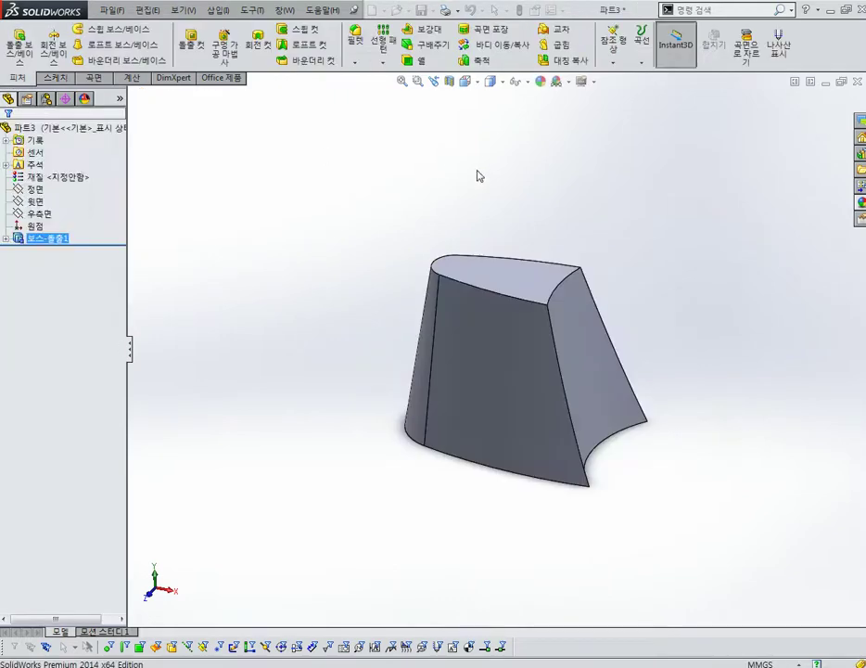
click(467, 82)
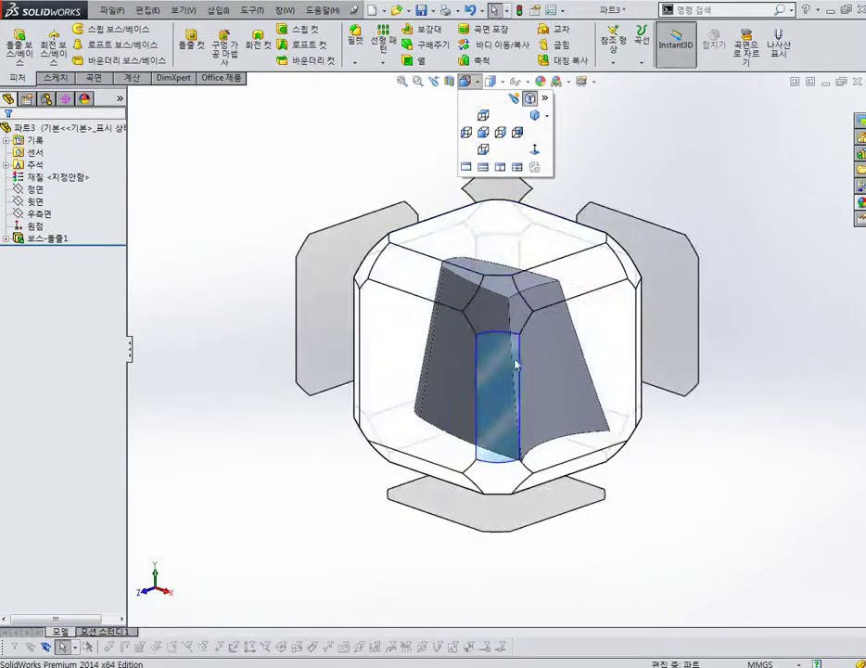
- Rotate the view to the solid's underside and select its flat base face
scroll(489, 335, up, 3)
mouse_move(489, 335)
middle_down()
mouse_move(599, 436)
mouse_move(648, 368)
mouse_move(545, 345)
mouse_move(685, 328)
mouse_move(669, 281)
mouse_move(670, 159)
mouse_move(657, 490)
mouse_move(687, 436)
middle_up()
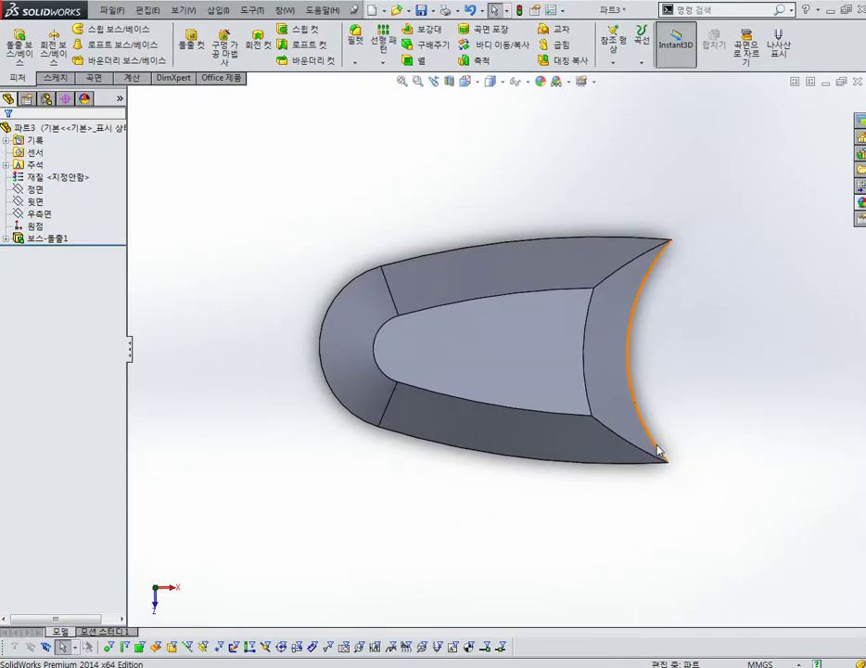
key(Up)
key(Up)
key(Up)
key(Up)
key(Up)
key(Up)
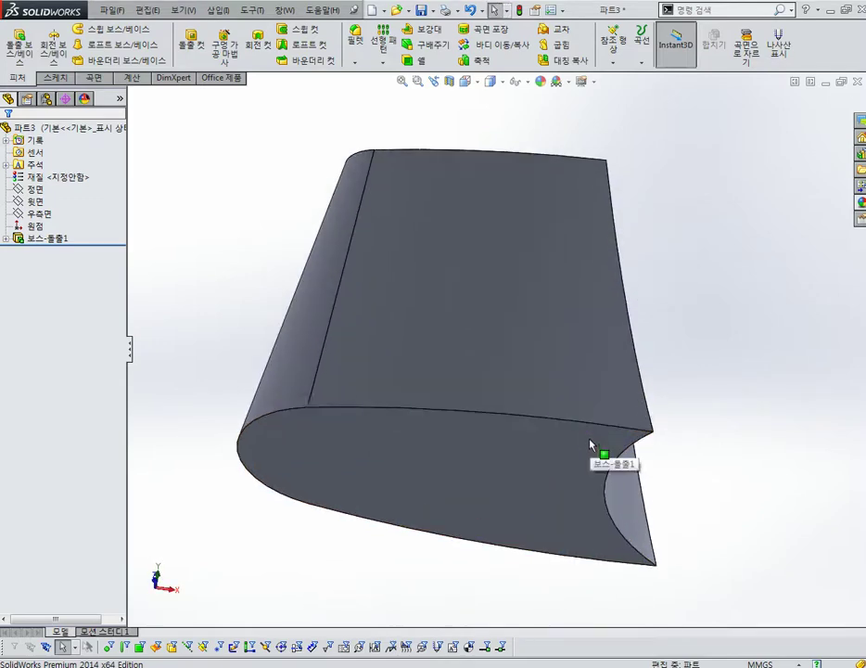
key(Up)
key(Up)
key(Up)
click(555, 470)
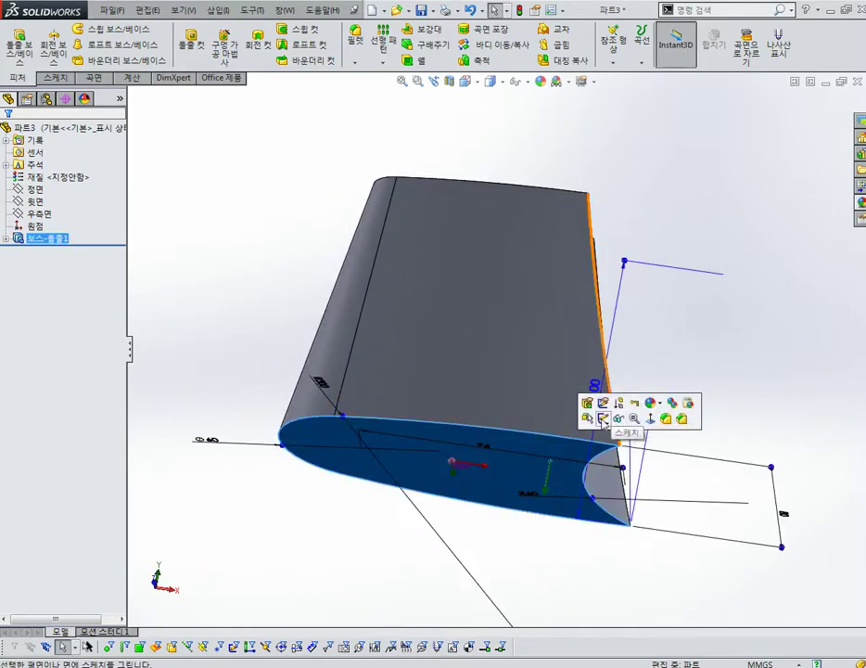
- Start a sketch on the solid's base face and draw a corner rectangle enclosing the bullet-shaped outline
click(603, 420)
key(ctrl+8)
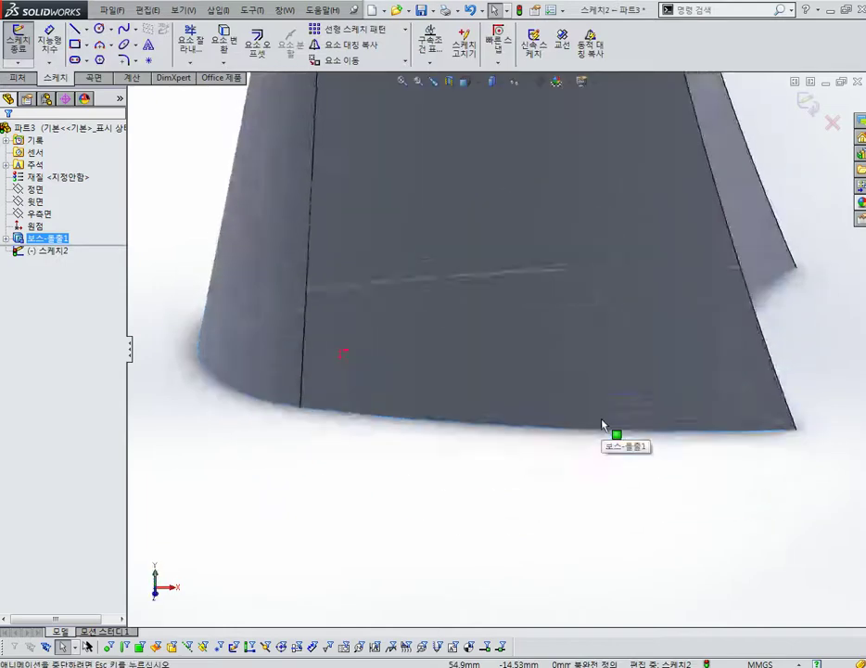
scroll(525, 349, up, 3)
scroll(501, 345, up, 1)
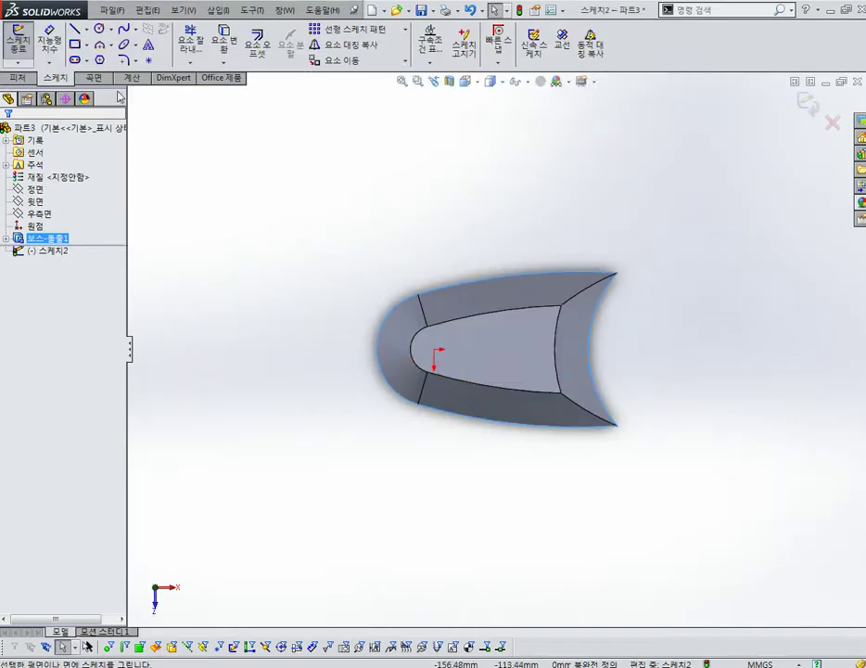
click(75, 43)
click(319, 251)
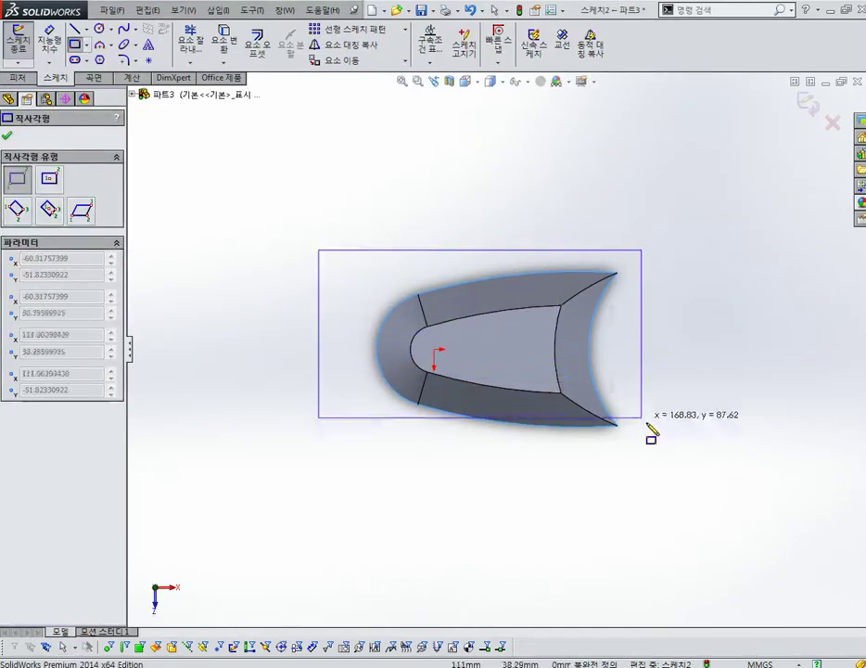
click(673, 451)
key(Escape)
scroll(499, 350, up, 3)
scroll(509, 314, down, 2)
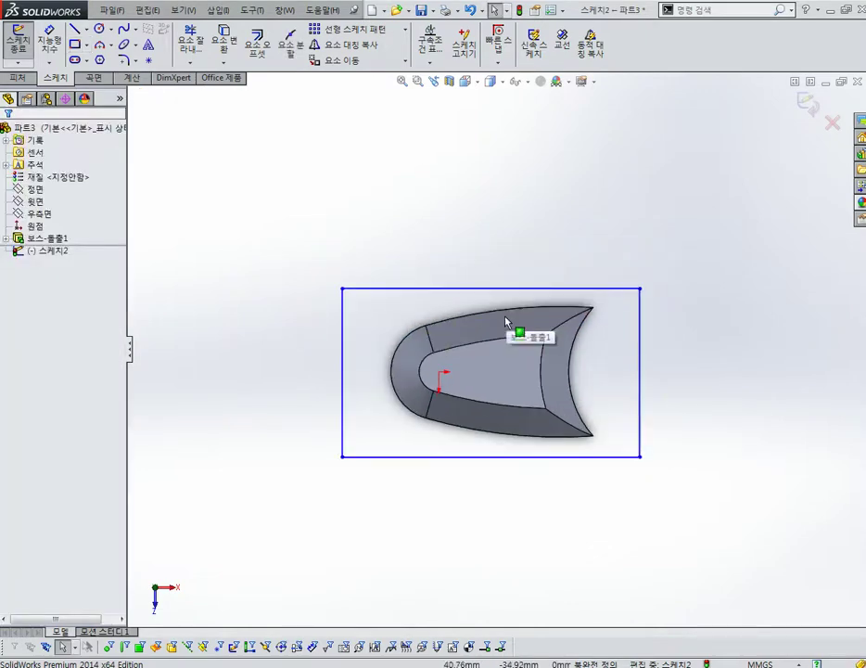
right_drag(520, 425, 523, 459)
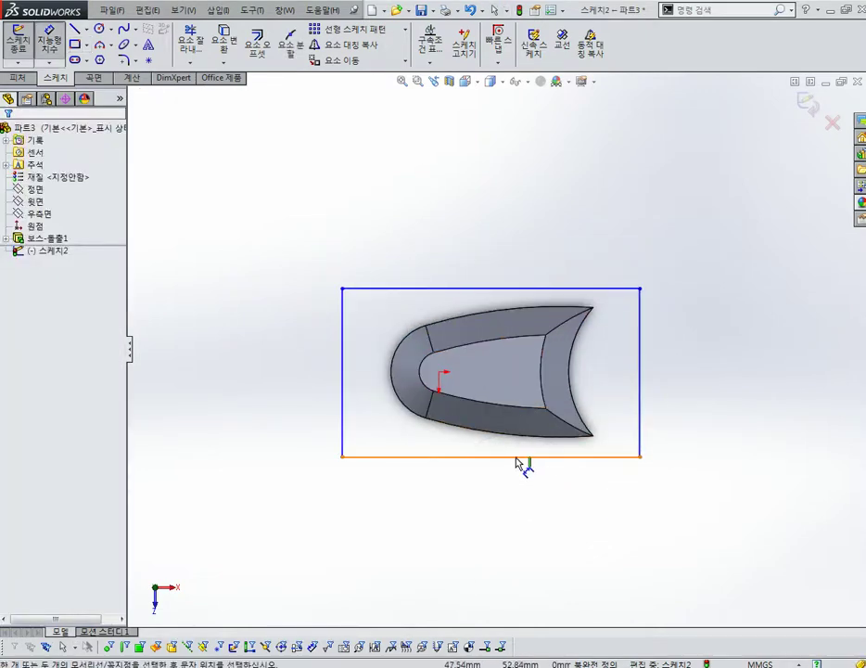
- Dimension the rectangle 140 wide and 100 tall
click(523, 457)
click(506, 507)
text(140)
key(Return)
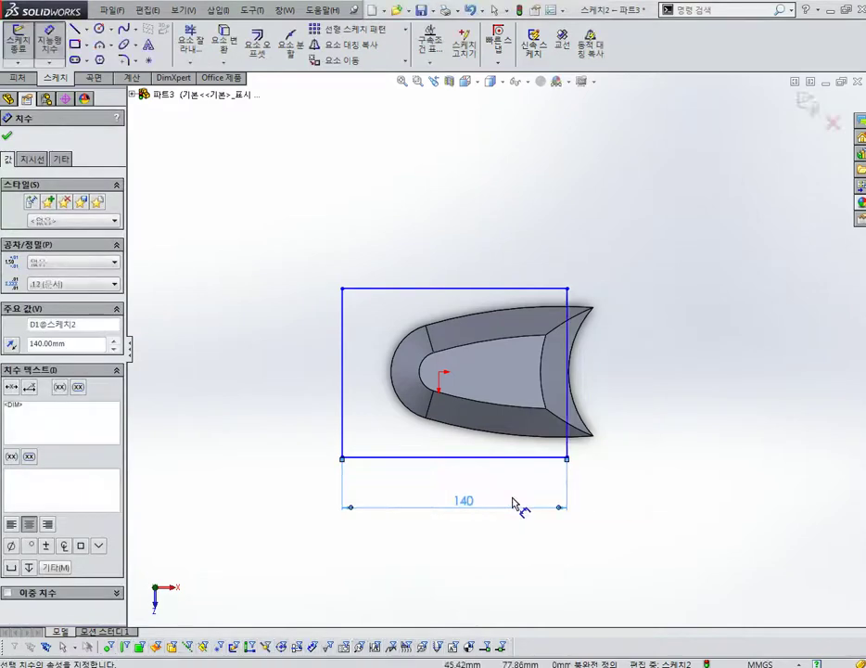
click(569, 385)
click(631, 376)
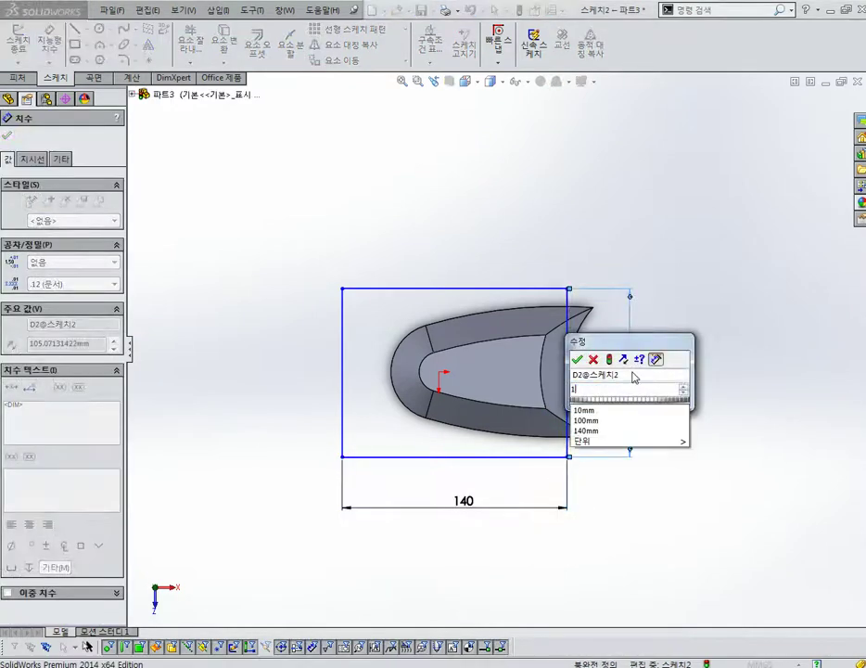
key(Return)
- Set the inner arc centre 50 above the rectangle's bottom edge
click(441, 383)
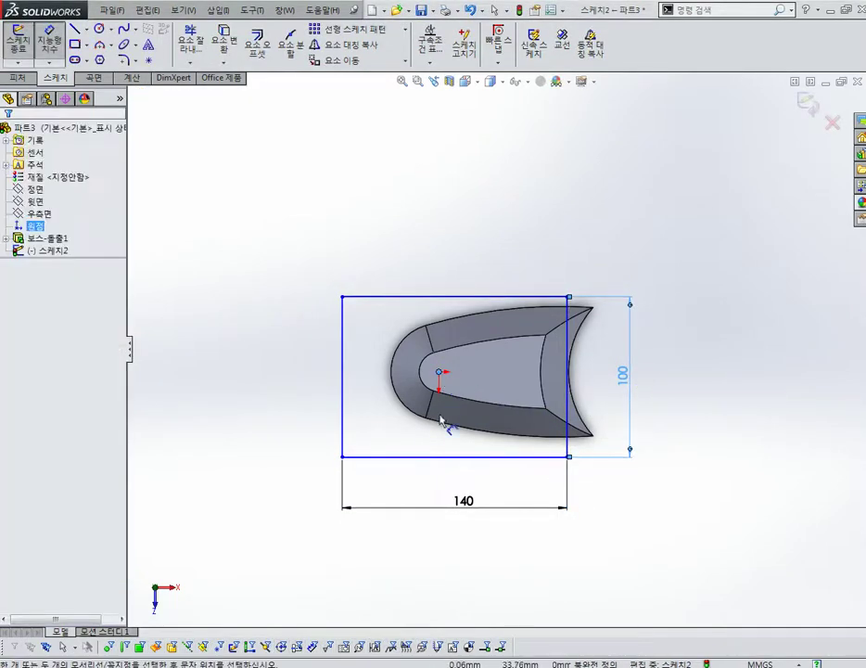
click(437, 456)
click(376, 408)
text(25)
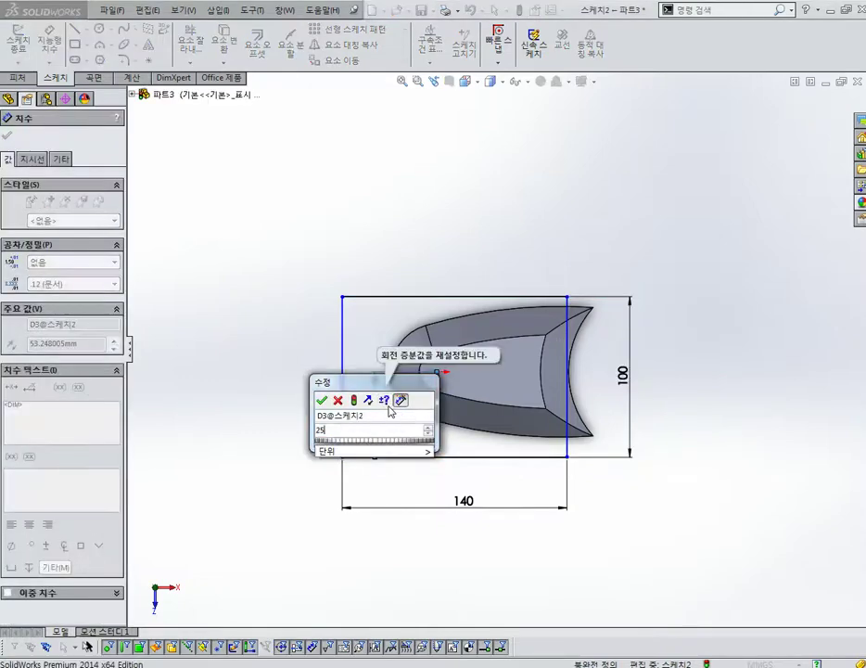
key(BackSpace)
key(BackSpace)
text(0)
key(Return)
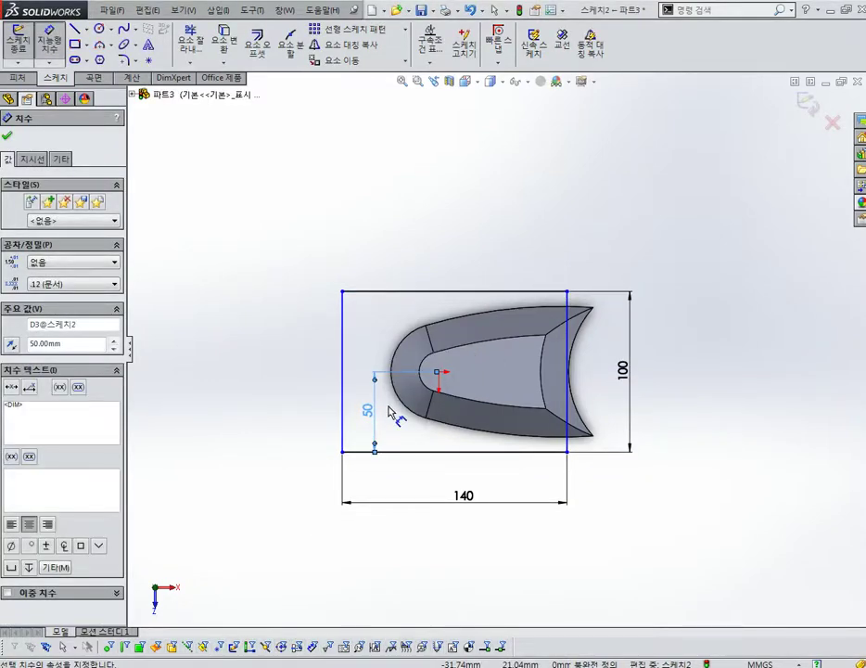
- Add a 7 mm arc-to-left-edge distance, then undo it
scroll(415, 392, down, 3)
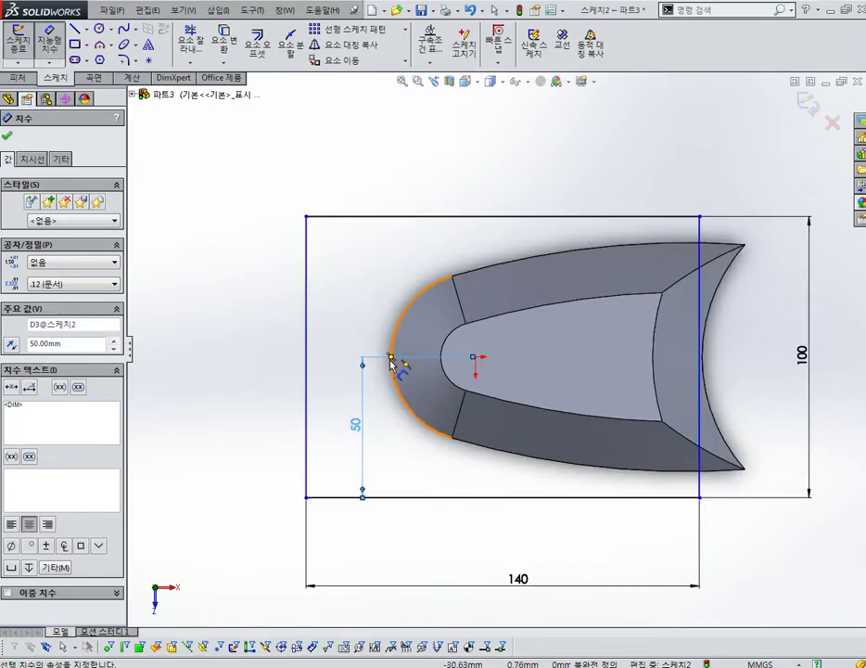
click(390, 360)
click(307, 364)
click(340, 332)
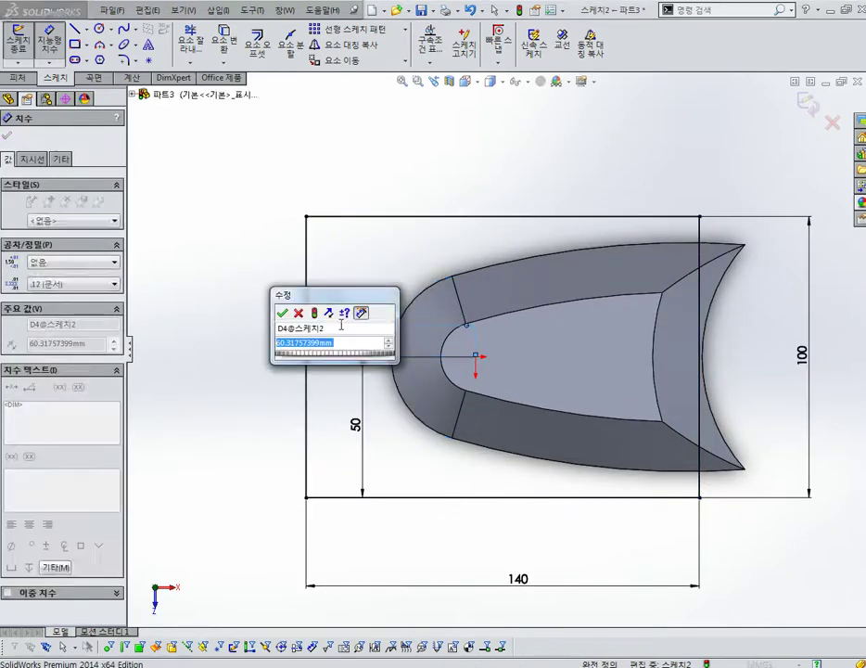
text(7)
key(Return)
key(Escape)
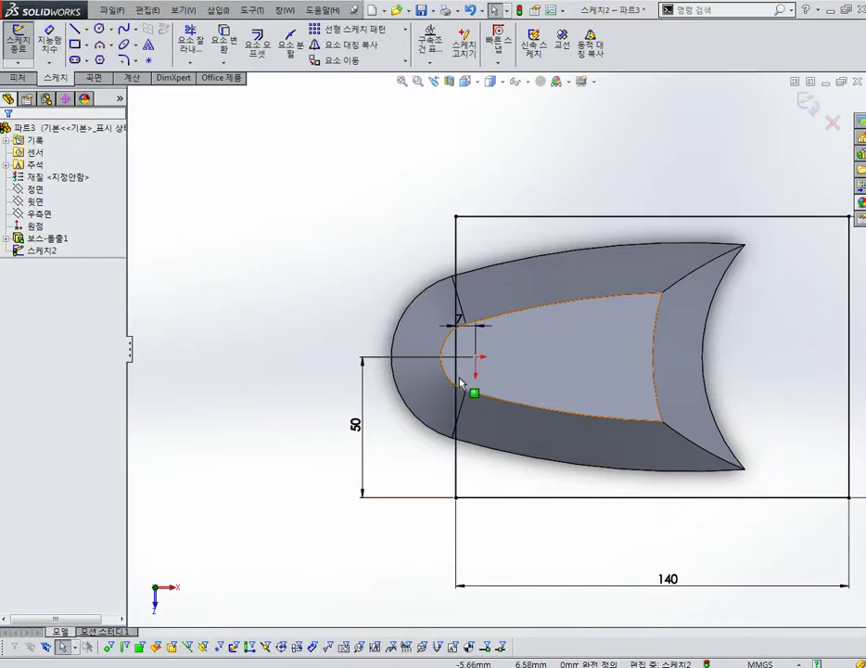
key(ctrl+z)
scroll(352, 341, down, 3)
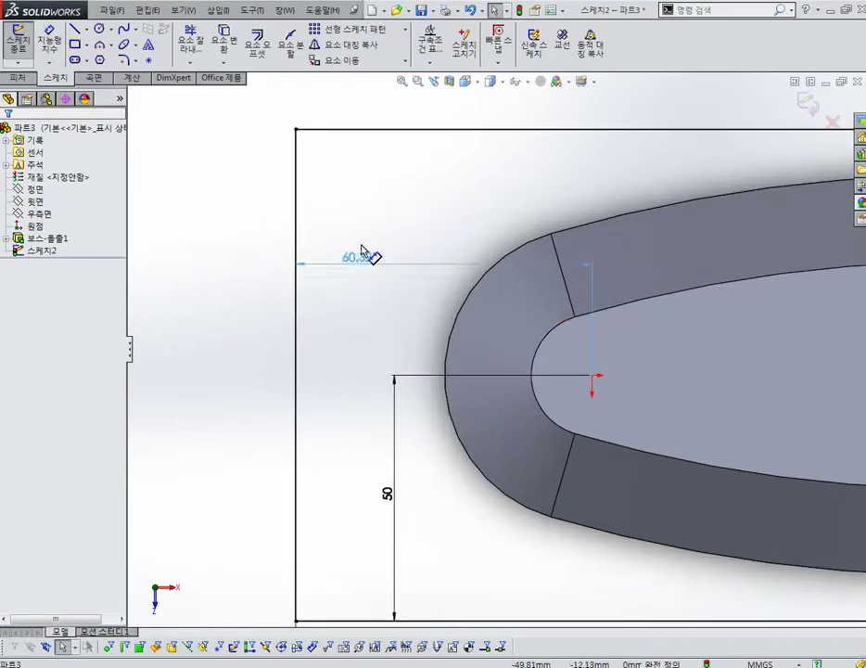
key(ctrl+z)
- Move the 50 dimension aside and set the outer arc 7 from the rectangle's left edge
right_drag(372, 269, 372, 238)
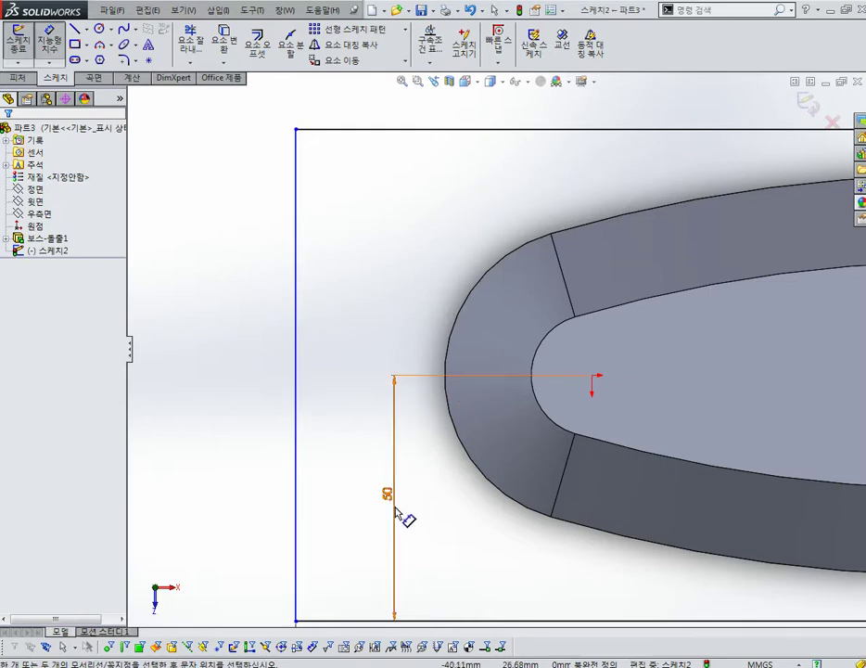
drag(399, 510, 633, 494)
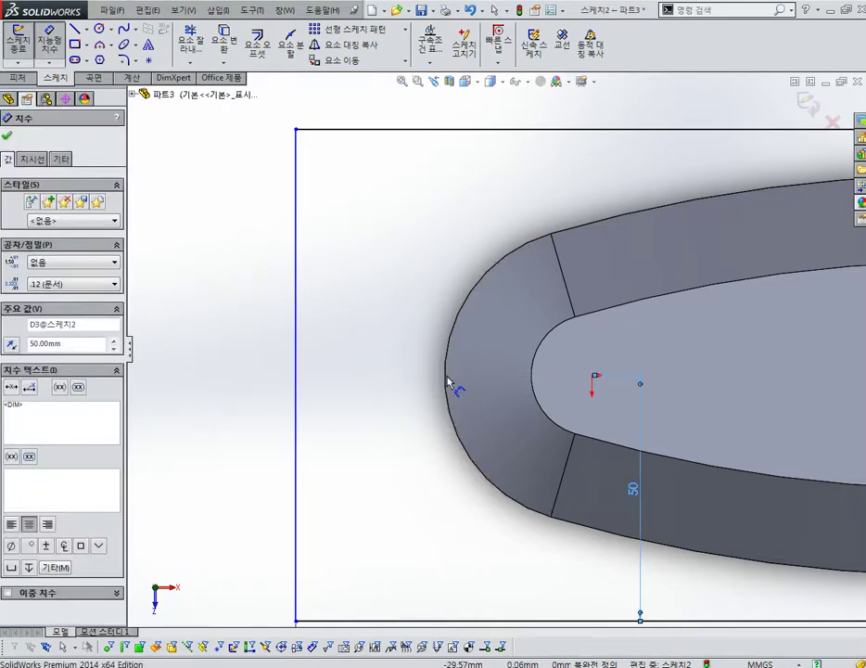
click(446, 378)
click(297, 408)
click(336, 418)
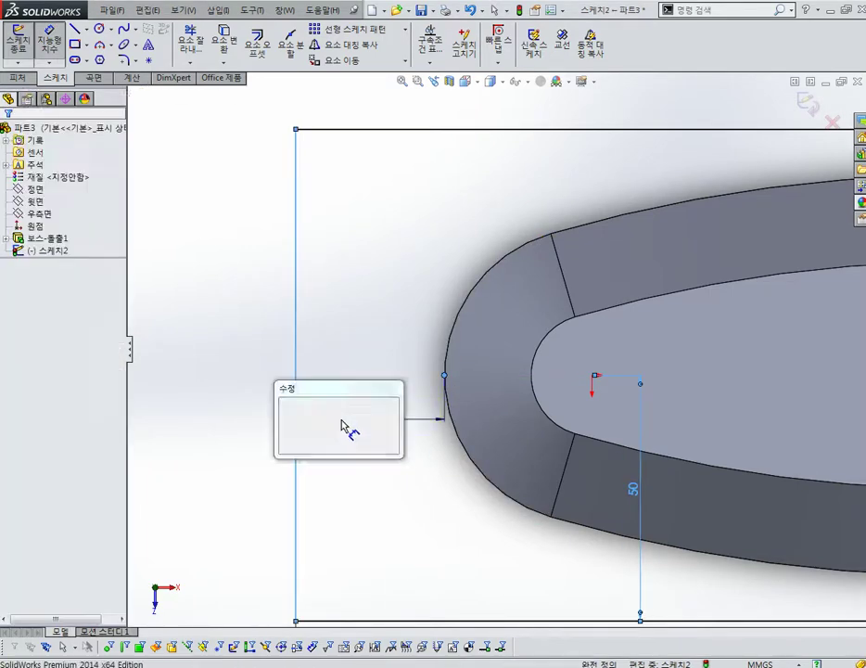
text(7)
key(Return)
scroll(471, 371, up, 5)
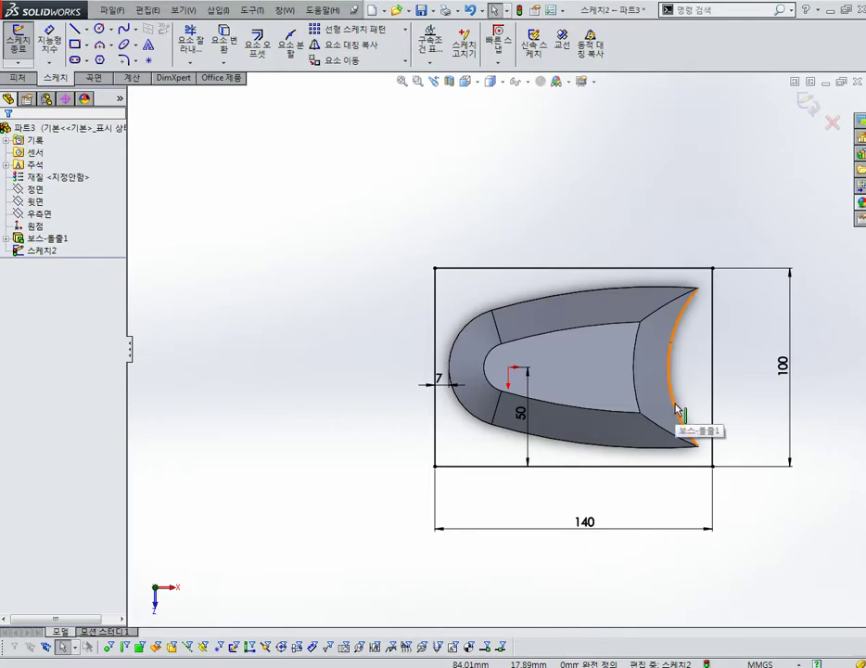
scroll(492, 340, up, 2)
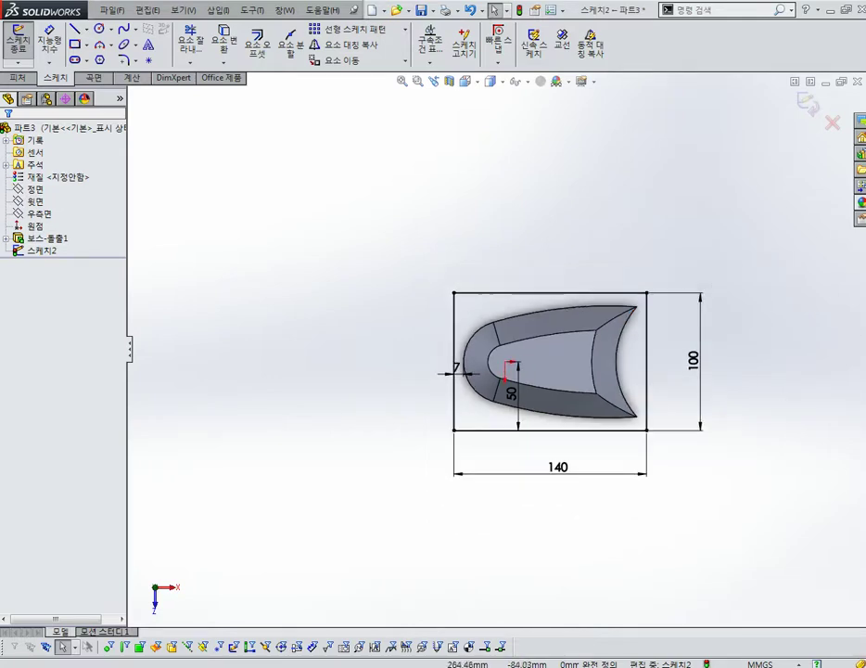
- Change the rectangle's width from 140 to 160 and height from 100 to 120
scroll(715, 247, down, 1)
double_click(515, 520)
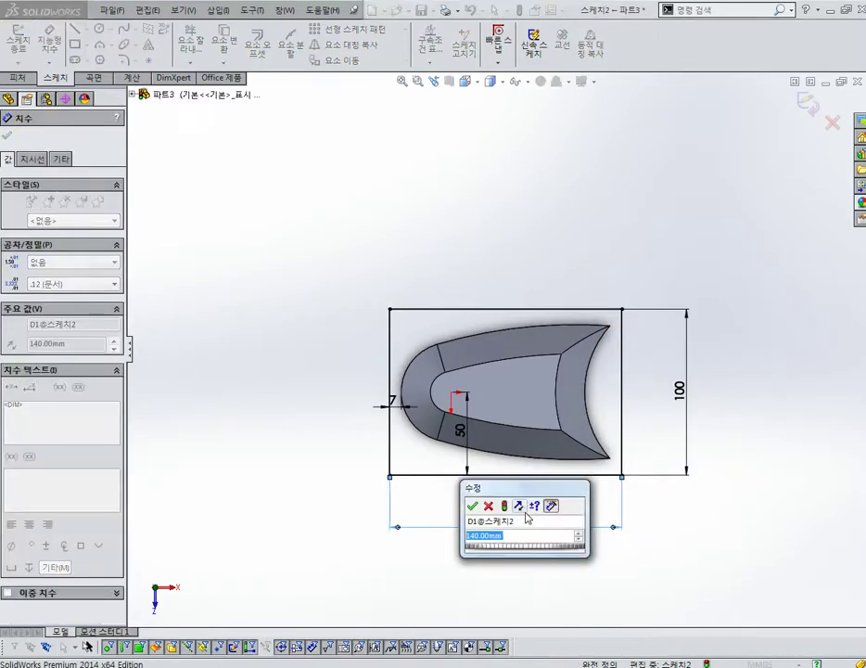
text(16)
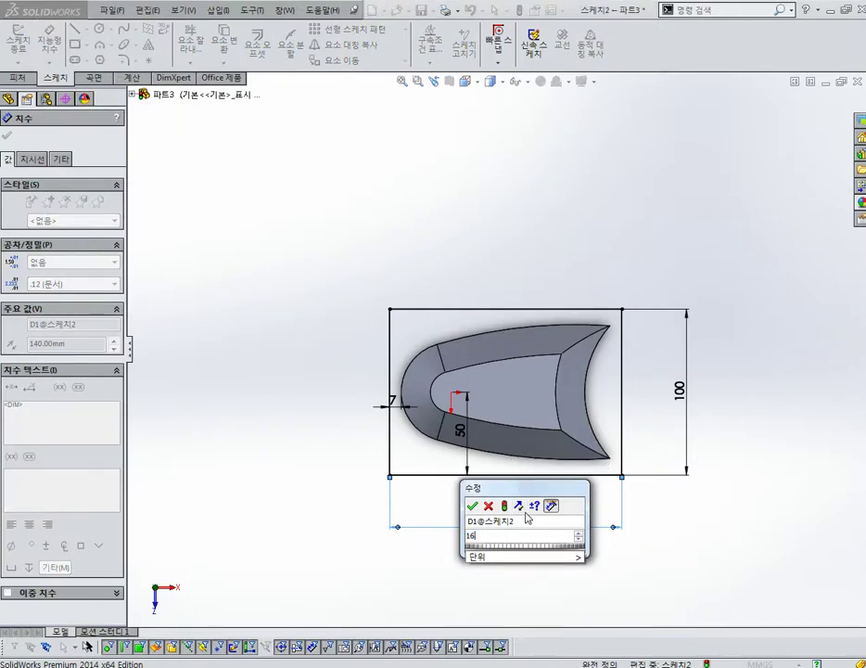
text(50)
key(Return)
double_click(715, 394)
text(120)
key(Return)
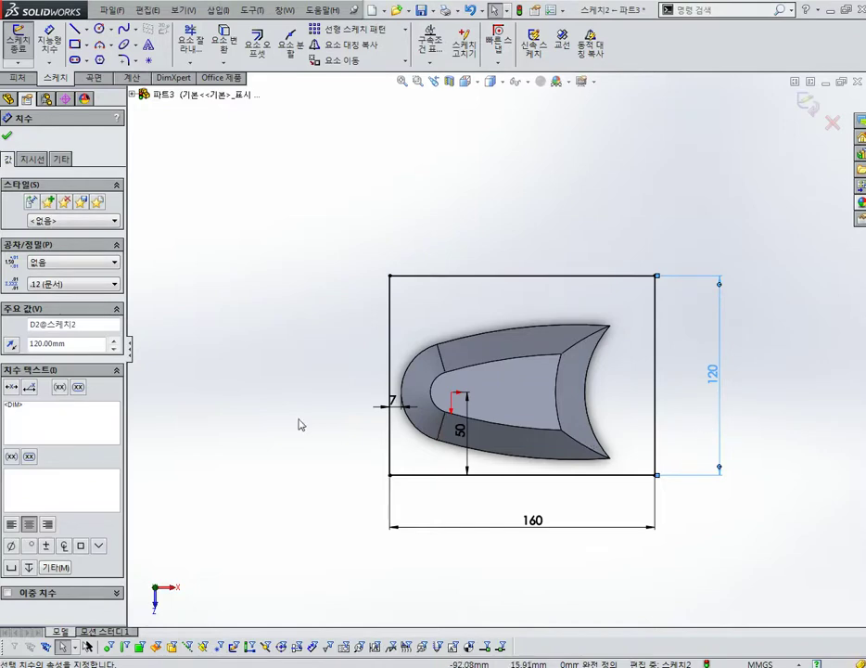
- Change the locating distances from 50 to 60 and from 7 to 17
double_click(463, 428)
text(60)
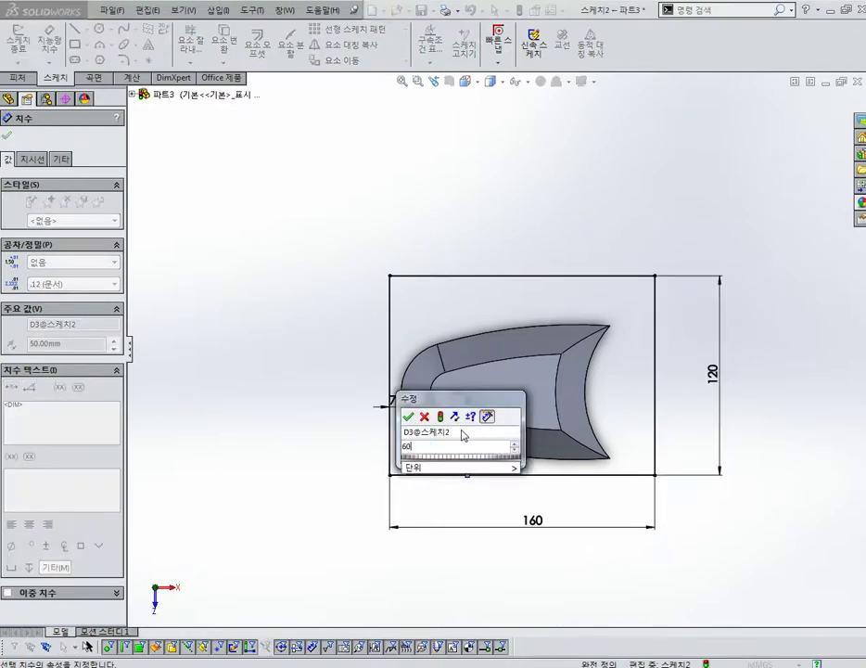
key(Return)
click(389, 403)
text(17)
key(Return)
key(Escape)
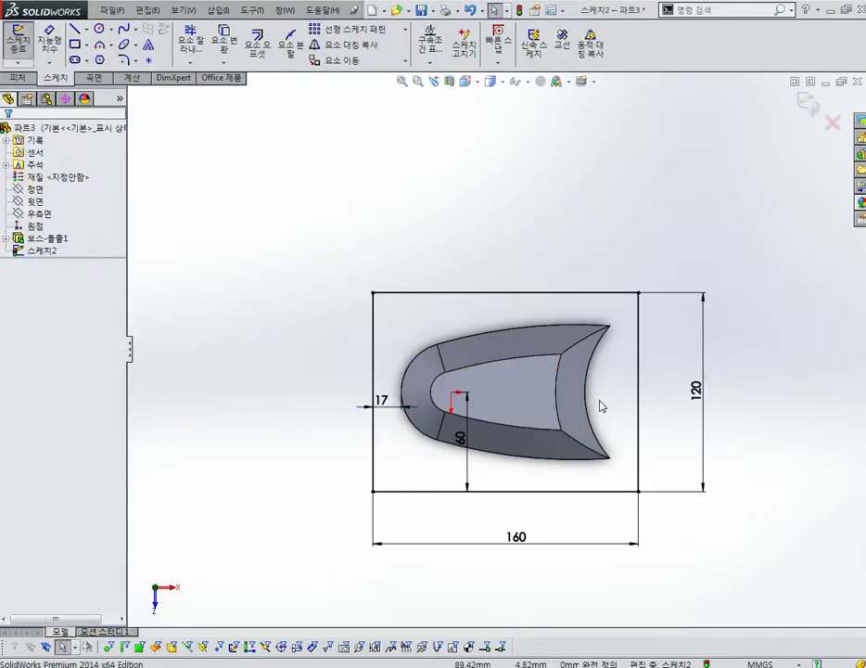
- Pull the 160 and 120 dimensions closer to the rectangle and fit the sketch in view
drag(522, 553, 522, 540)
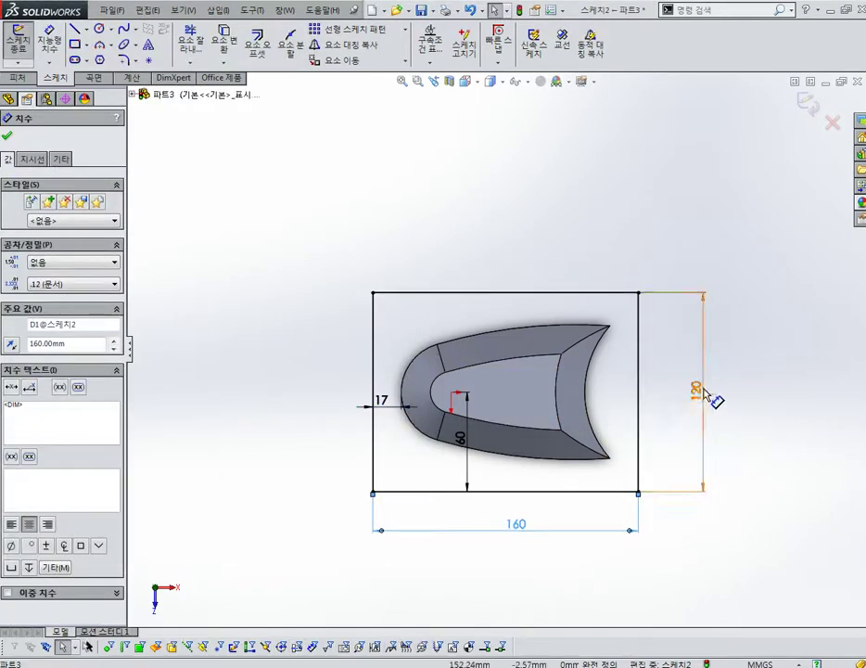
drag(697, 396, 674, 405)
key(Escape)
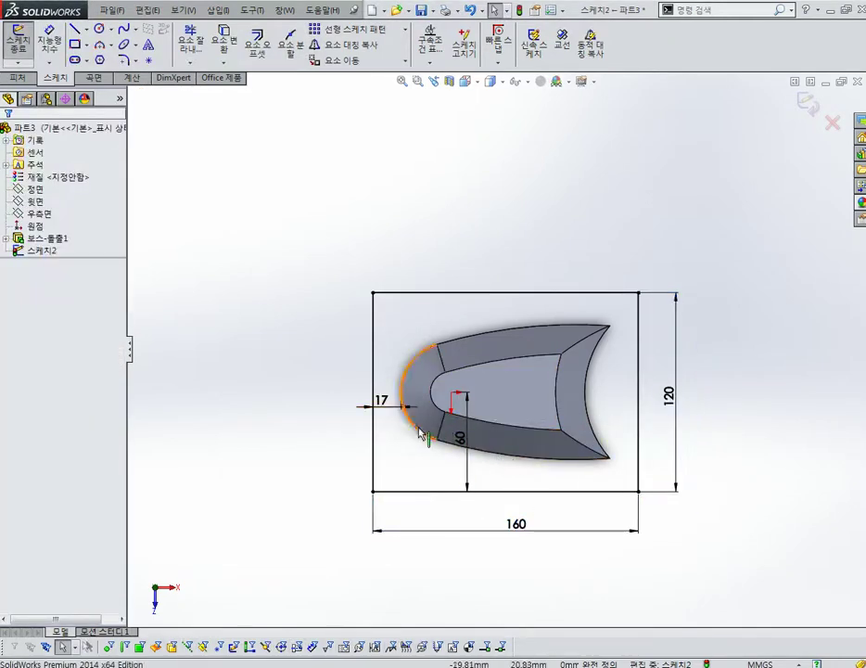
click(409, 449)
key(f)
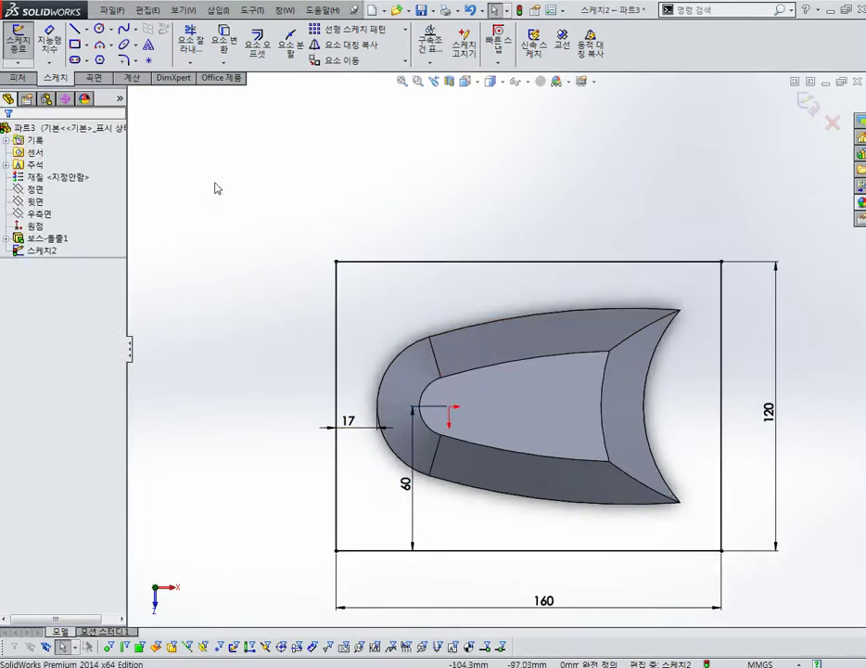
click(99, 29)
- Draw a small circle at the rectangle's upper-left and dimension it Ø11
drag(365, 291, 380, 285)
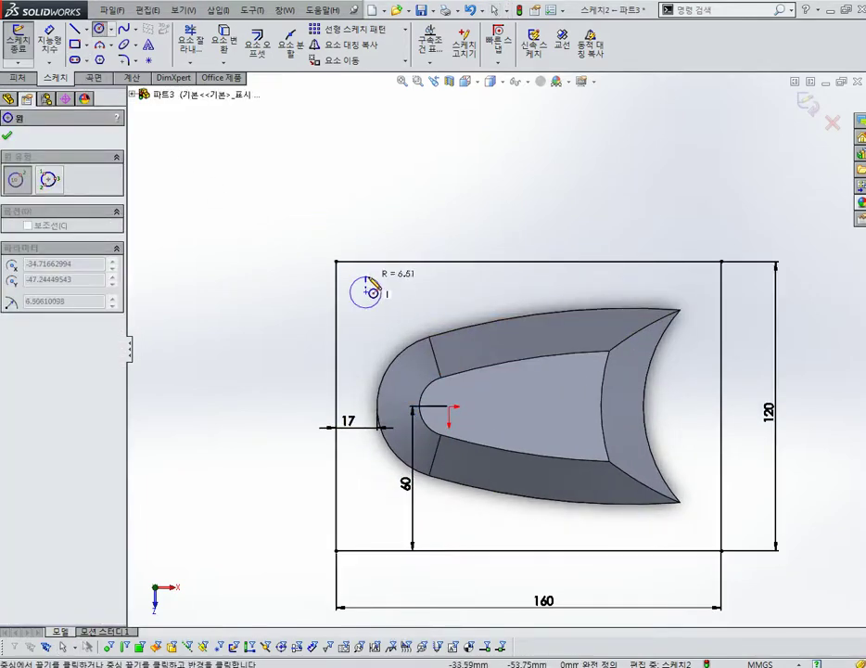
key(Escape)
right_drag(390, 185, 391, 147)
click(381, 289)
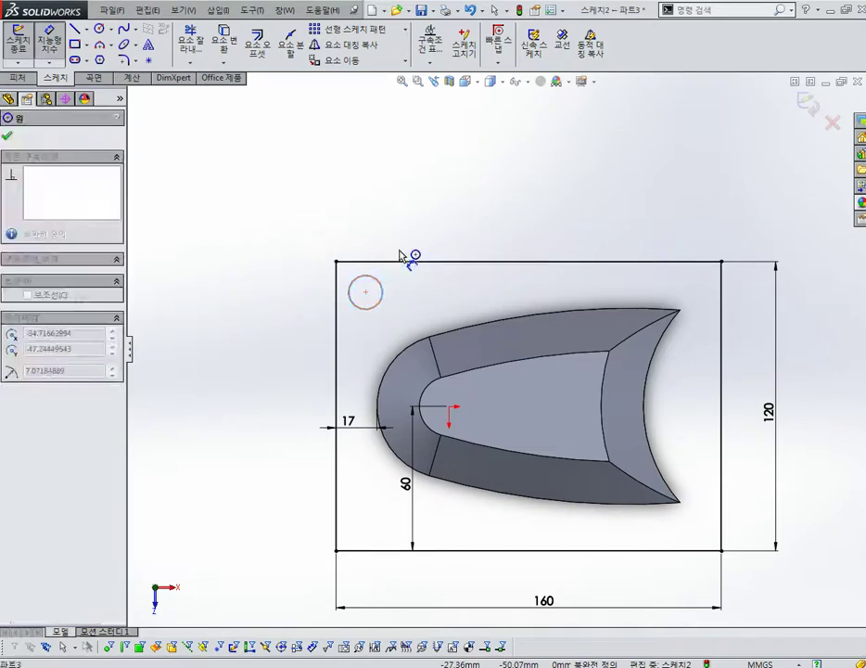
click(415, 243)
text(11)
key(Return)
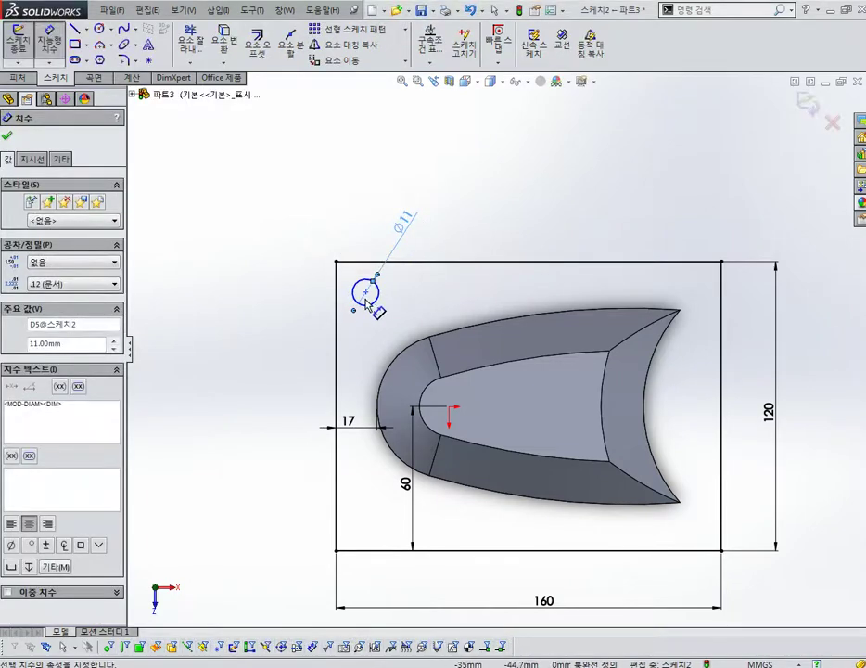
key(Escape)
- Place the circle's centre 10 from the rectangle's top edge and 10 from its left edge
click(366, 291)
ctrl+click(381, 262)
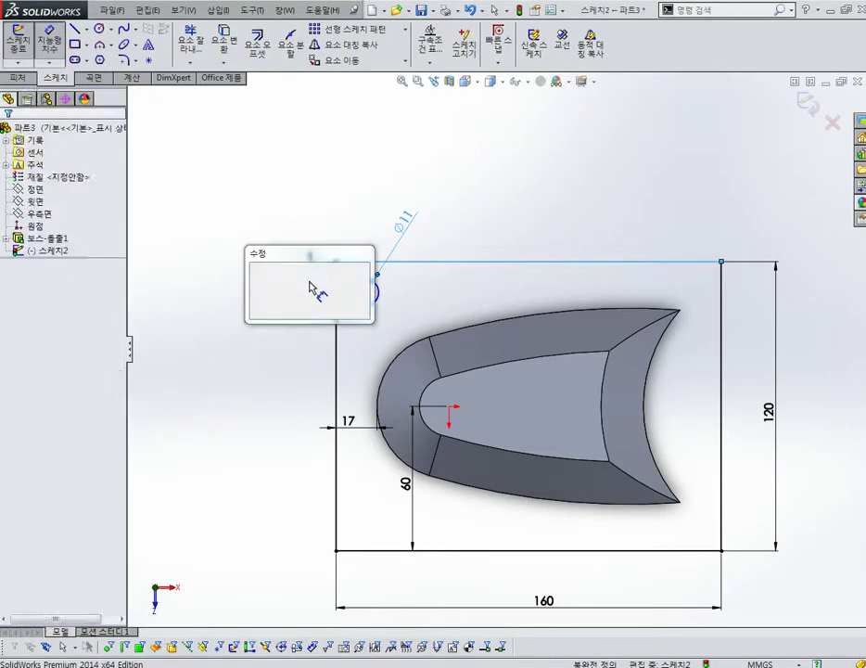
text(10)
key(Return)
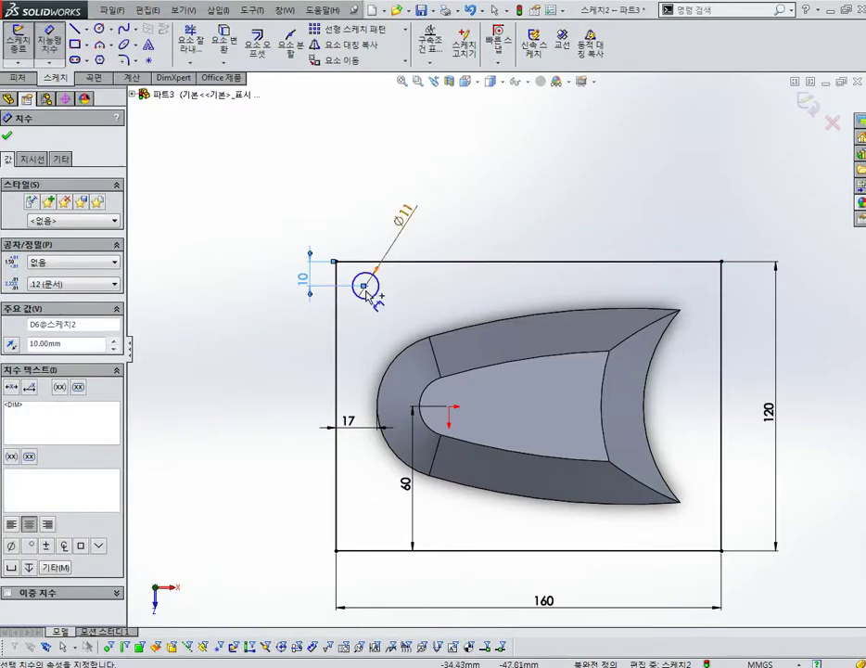
click(366, 286)
click(335, 292)
click(350, 316)
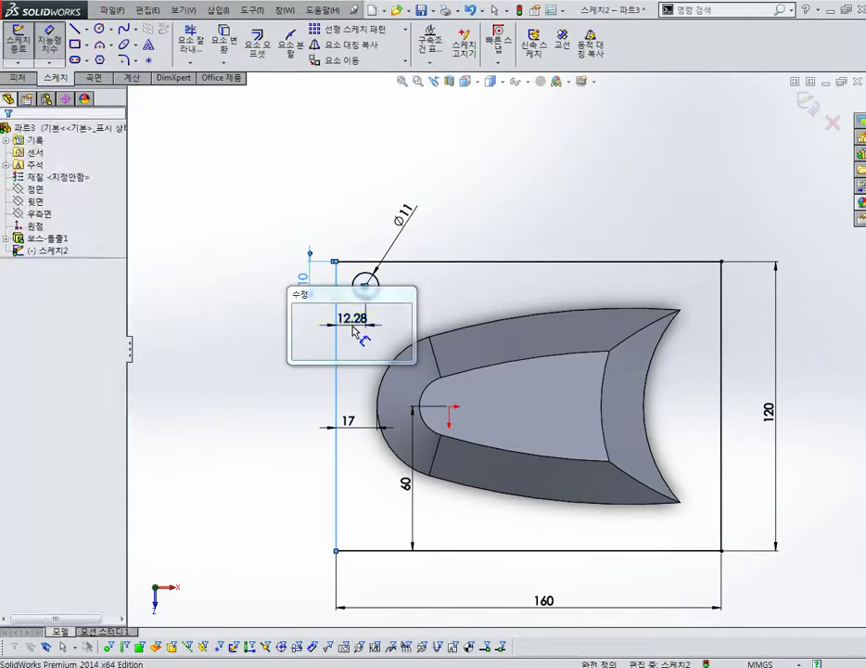
text(10)
key(Return)
key(Escape)
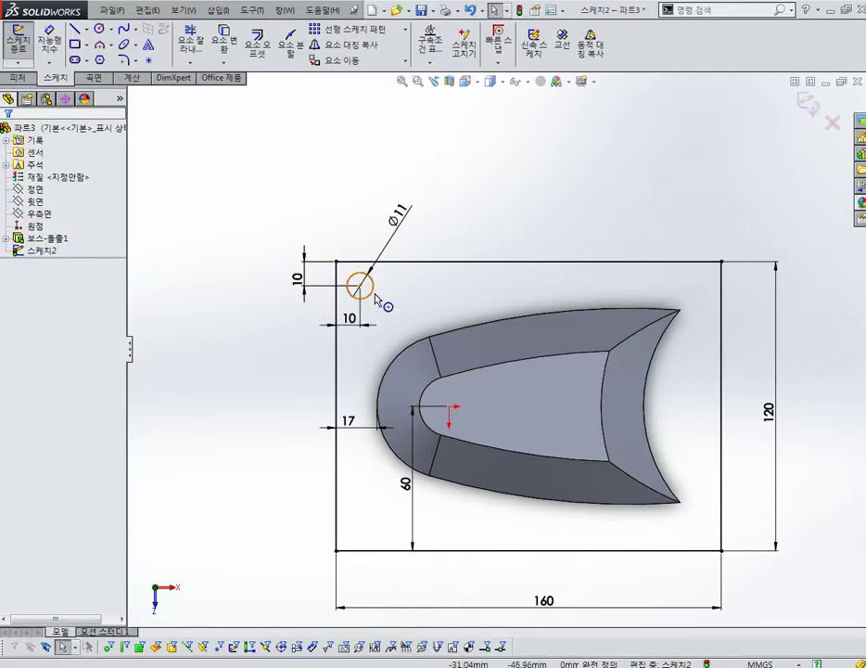
click(405, 29)
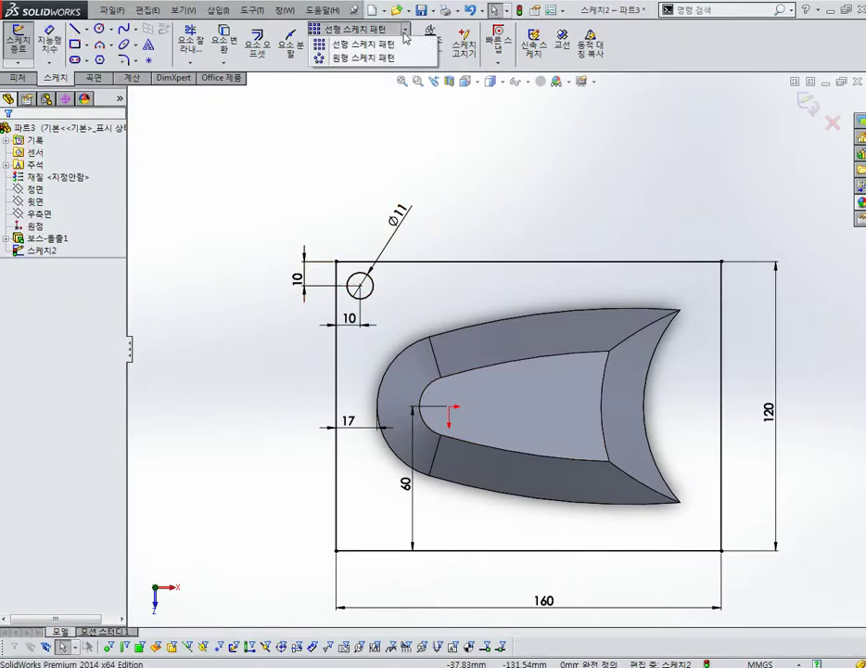
click(376, 45)
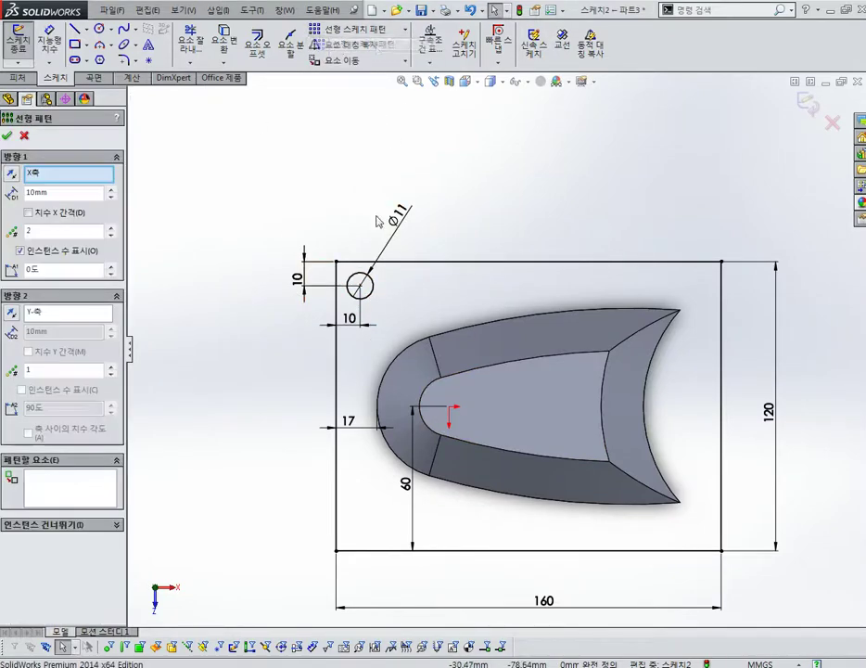
click(373, 288)
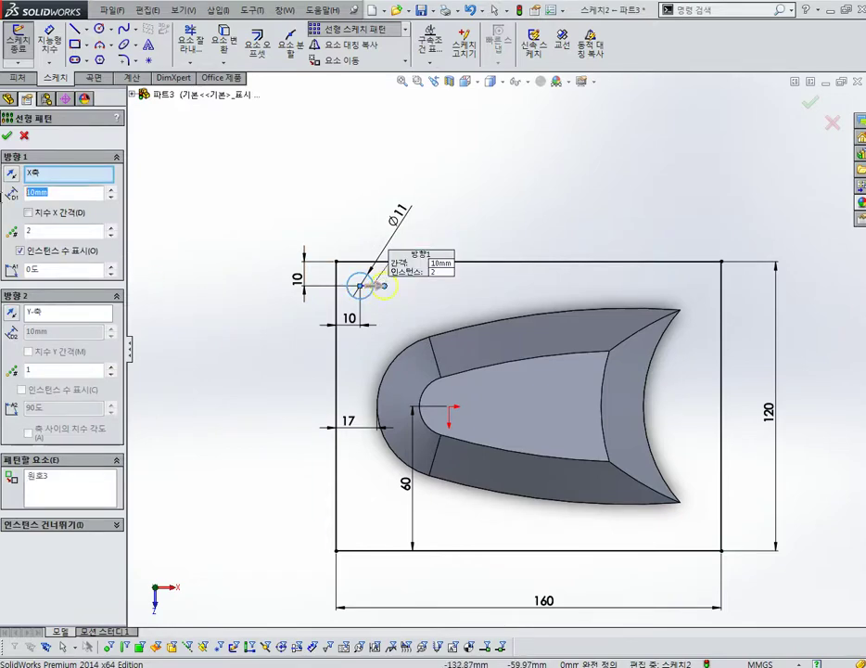
text(140)
key(Return)
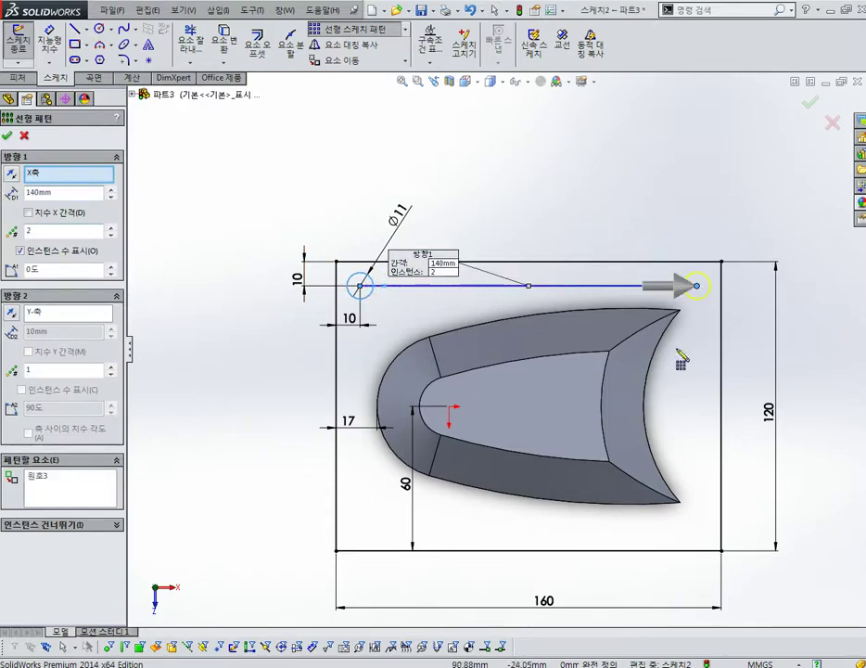
key(Return)
text(120)
key(Return)
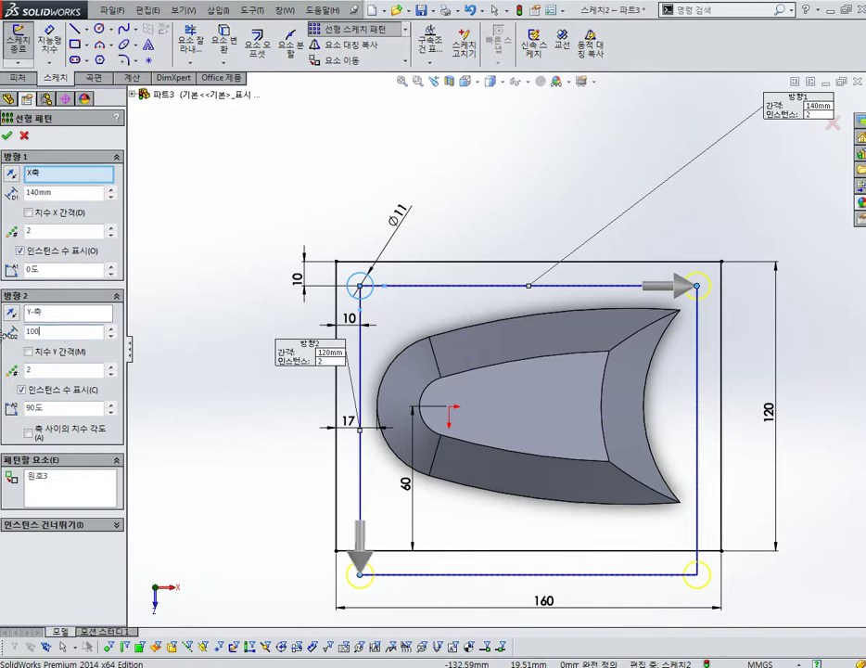
key(Return)
scroll(677, 269, down, 2)
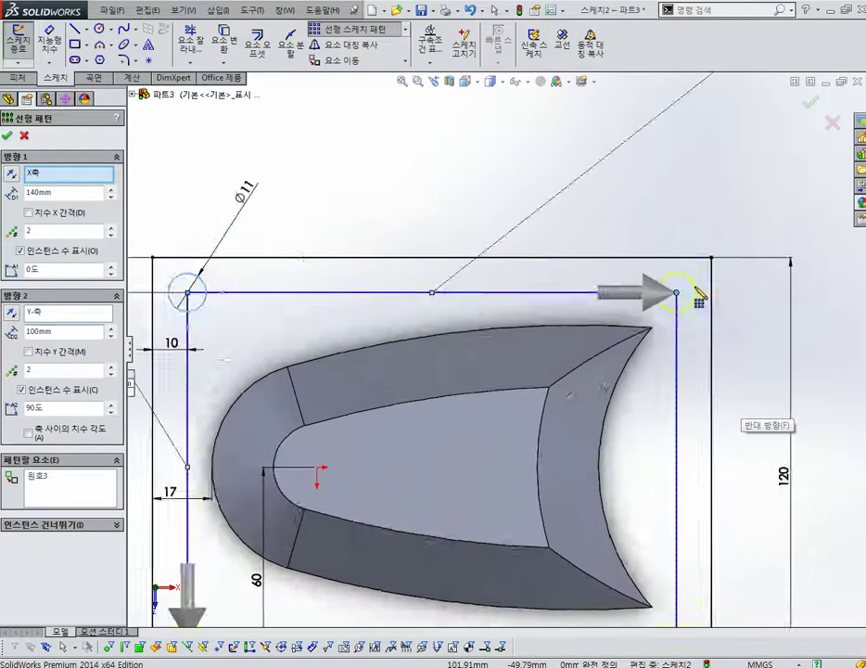
scroll(657, 306, down, 1)
scroll(631, 340, up, 3)
scroll(447, 263, down, 1)
scroll(278, 306, down, 1)
scroll(417, 445, down, 1)
key(Escape)
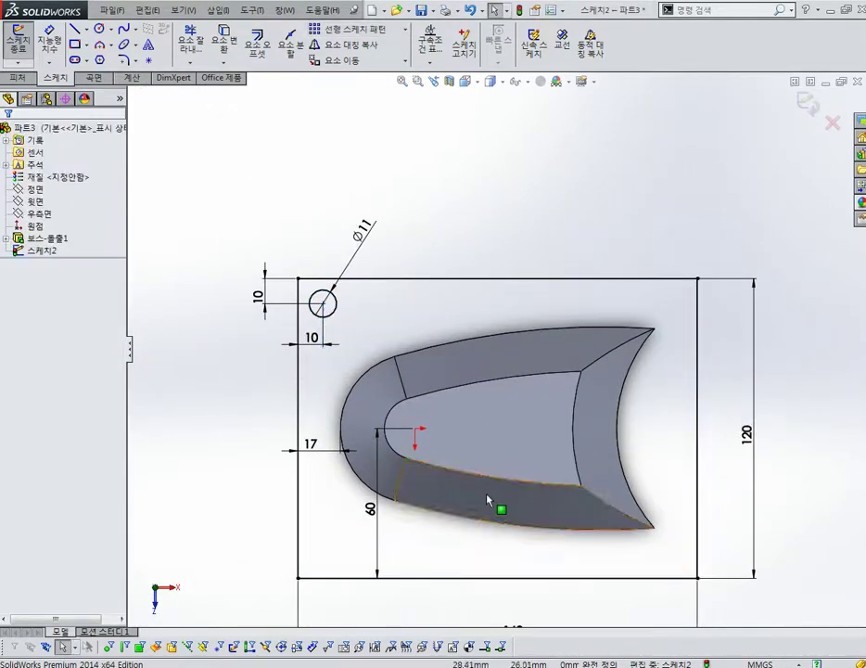
- Make the Ø11 circle construction geometry and exit Sketch2
scroll(368, 346, down, 2)
click(330, 245)
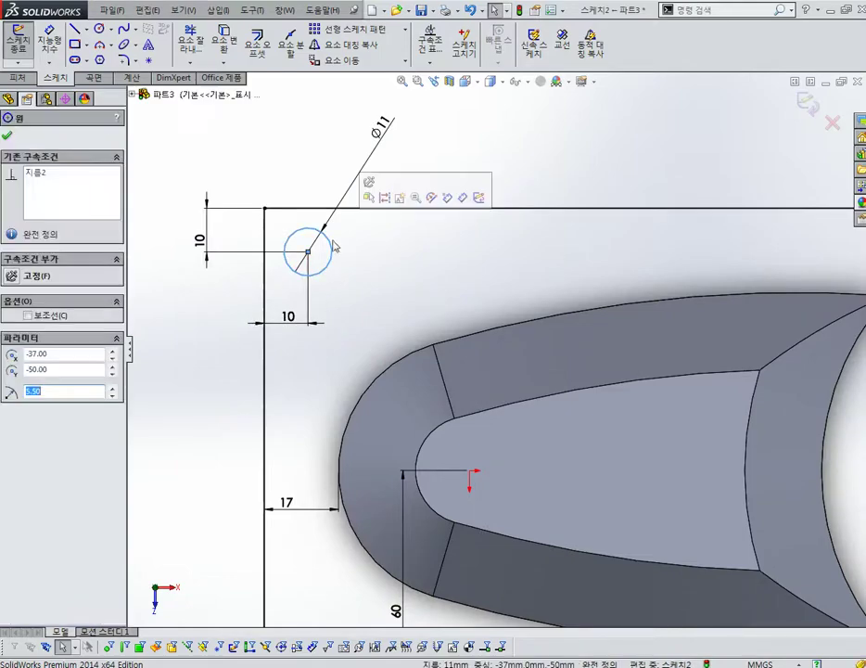
click(384, 196)
key(ctrl+7)
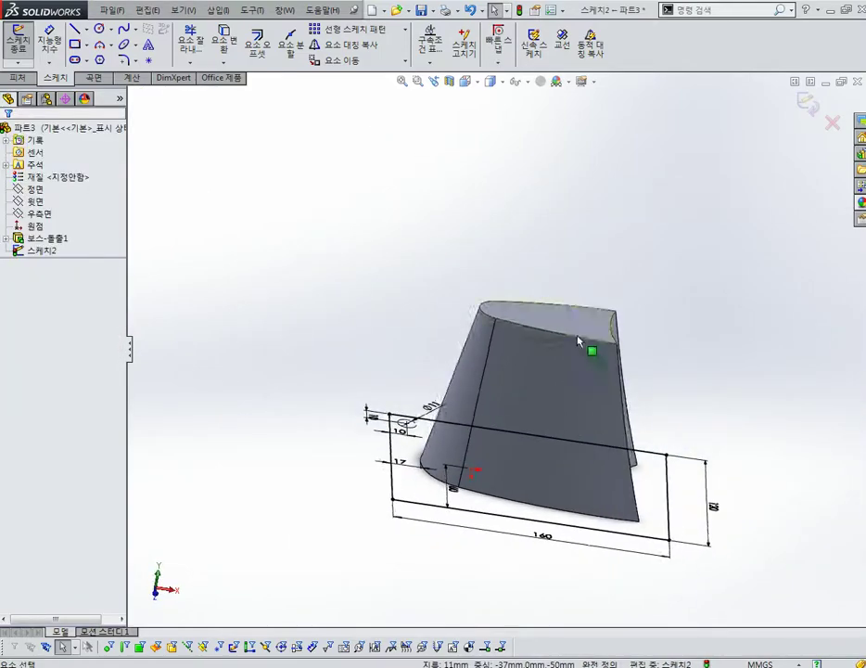
click(809, 102)
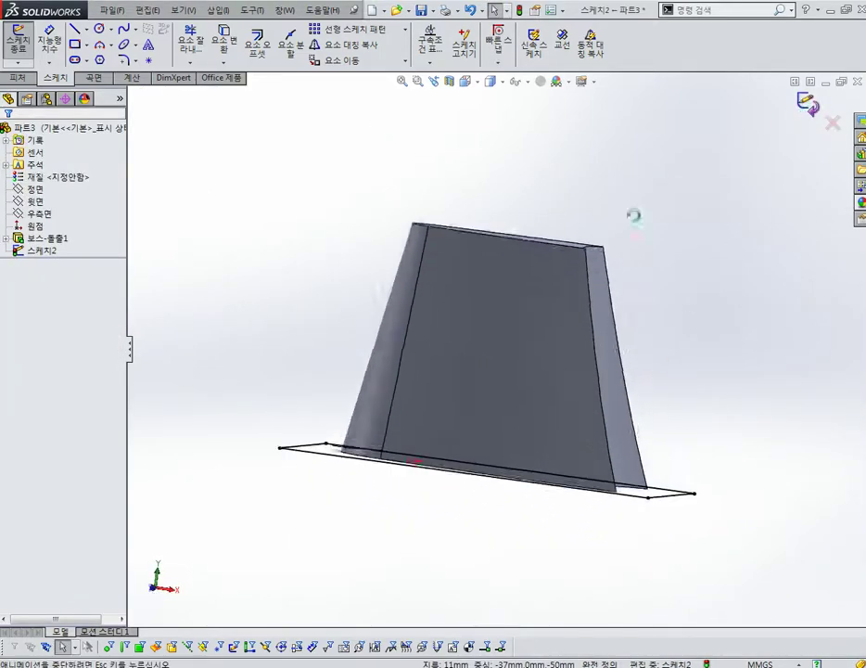
- Extrude Sketch2 10 mm to form the base plate
click(17, 37)
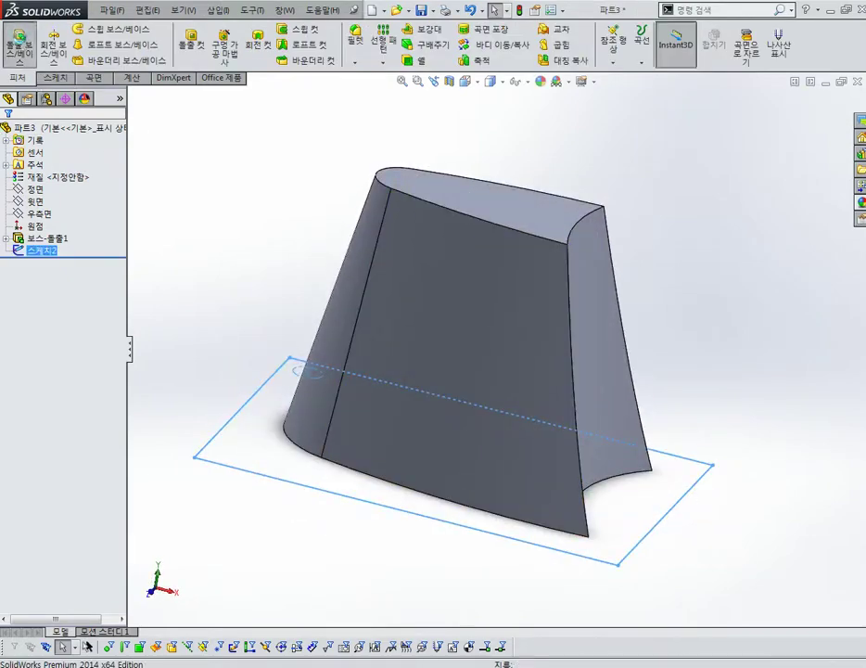
text(10)
key(Return)
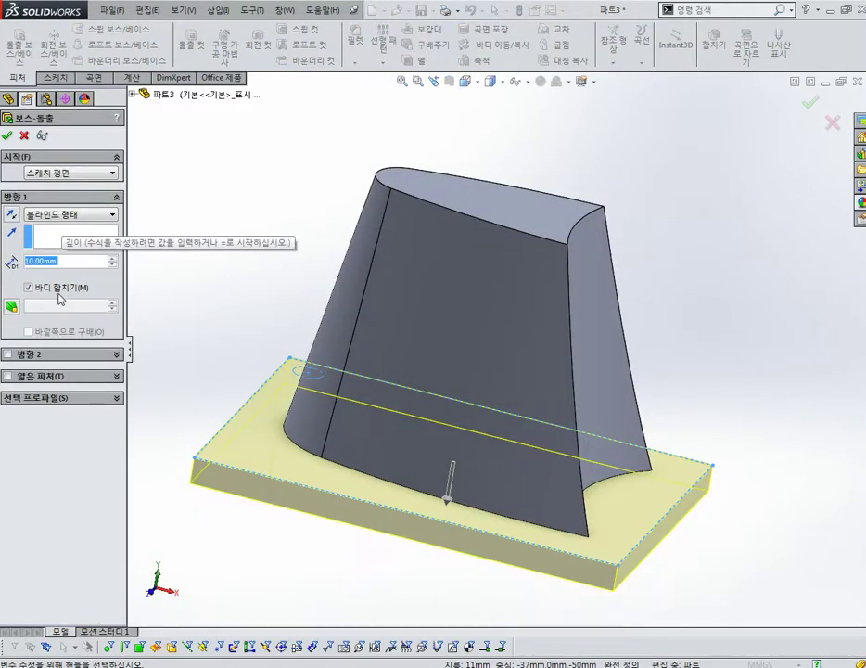
click(6, 135)
- Inspect the plate from several angles and pick its top face as the draft's neutral plane
mouse_move(222, 149)
middle_down()
mouse_move(237, 251)
mouse_move(453, 366)
mouse_move(475, 229)
middle_up()
mouse_move(488, 298)
middle_down()
mouse_move(554, 294)
mouse_move(463, 295)
mouse_move(576, 295)
mouse_move(560, 374)
middle_up()
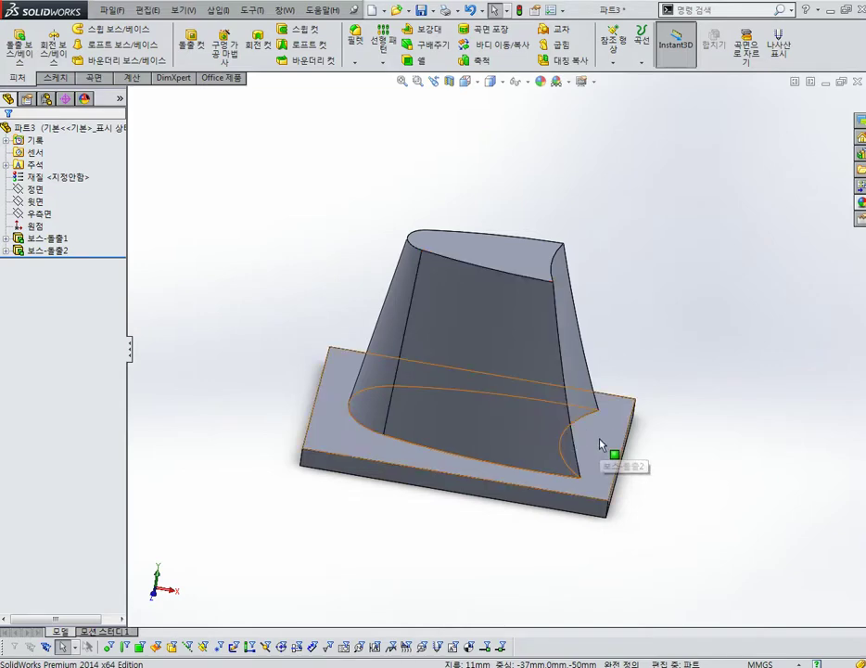
scroll(600, 351, up, 2)
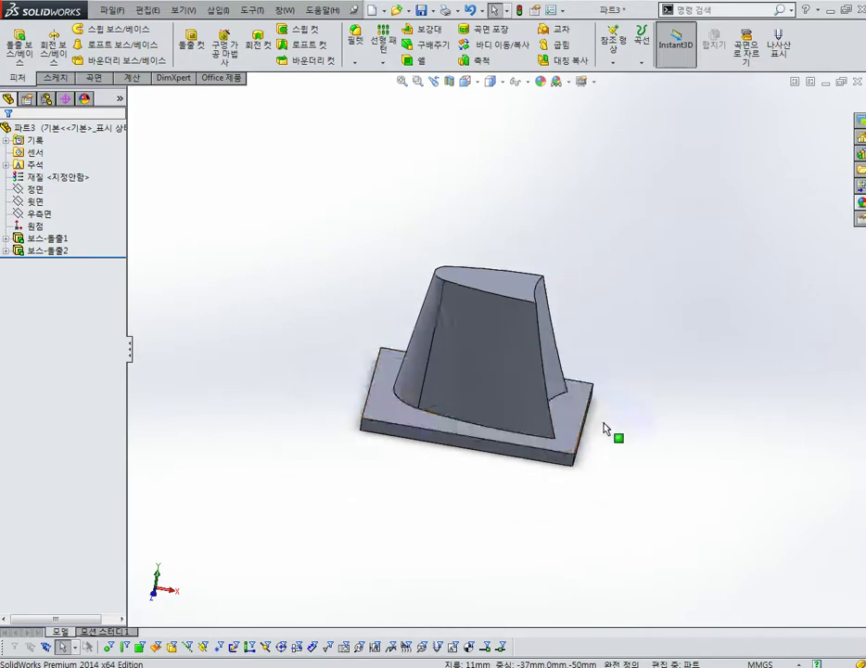
mouse_move(573, 359)
middle_down()
mouse_move(486, 414)
mouse_move(599, 395)
mouse_move(602, 455)
middle_up()
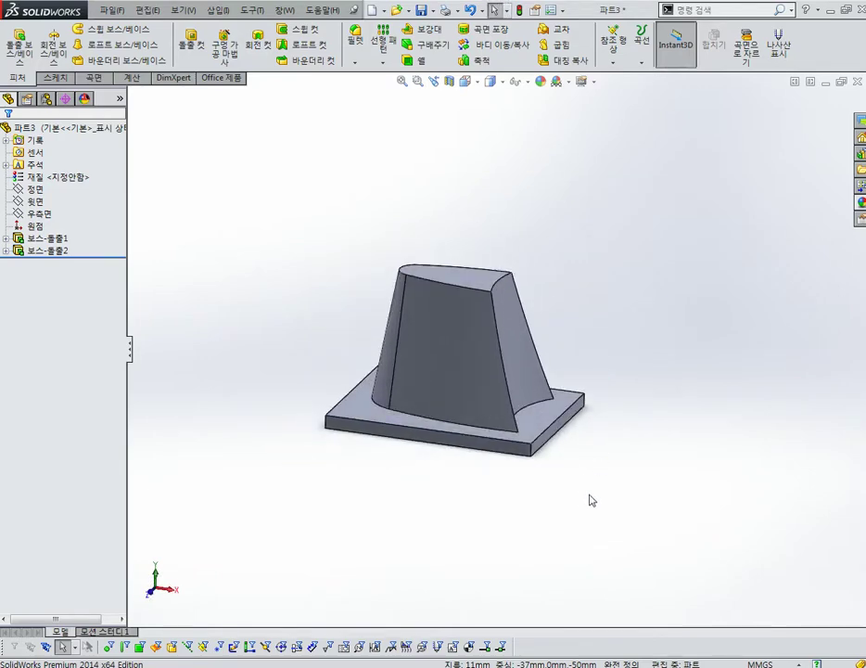
click(526, 379)
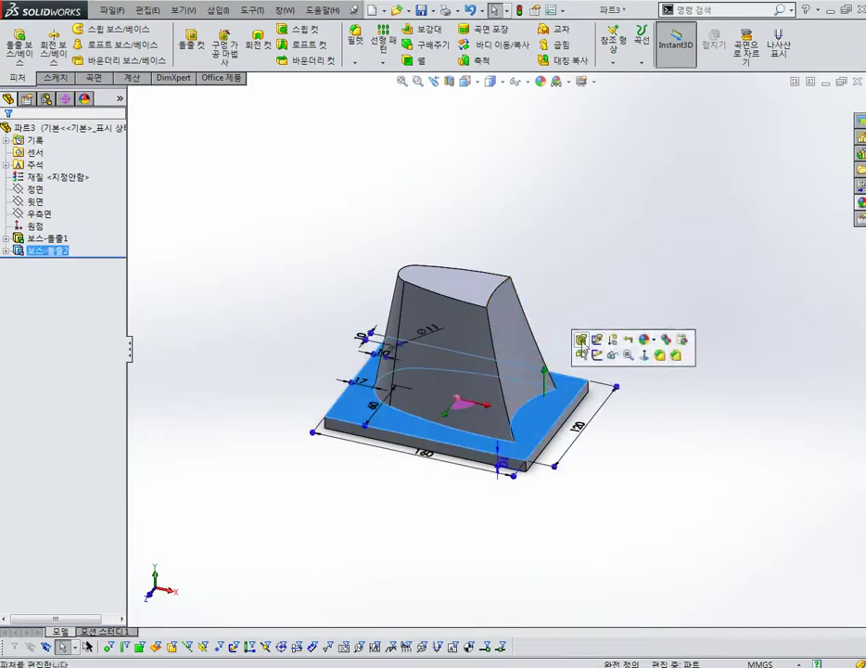
click(758, 355)
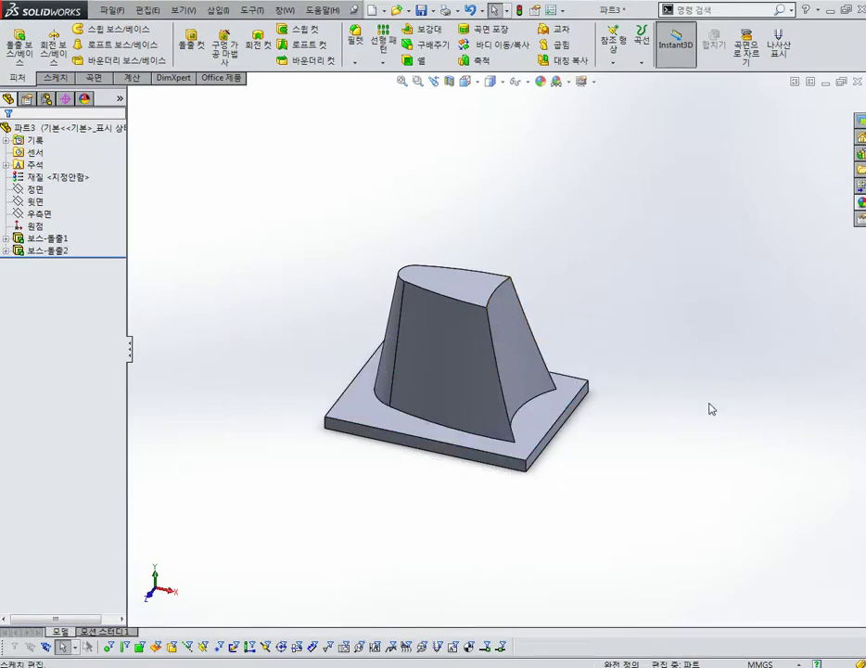
scroll(622, 460, down, 1)
scroll(480, 324, down, 3)
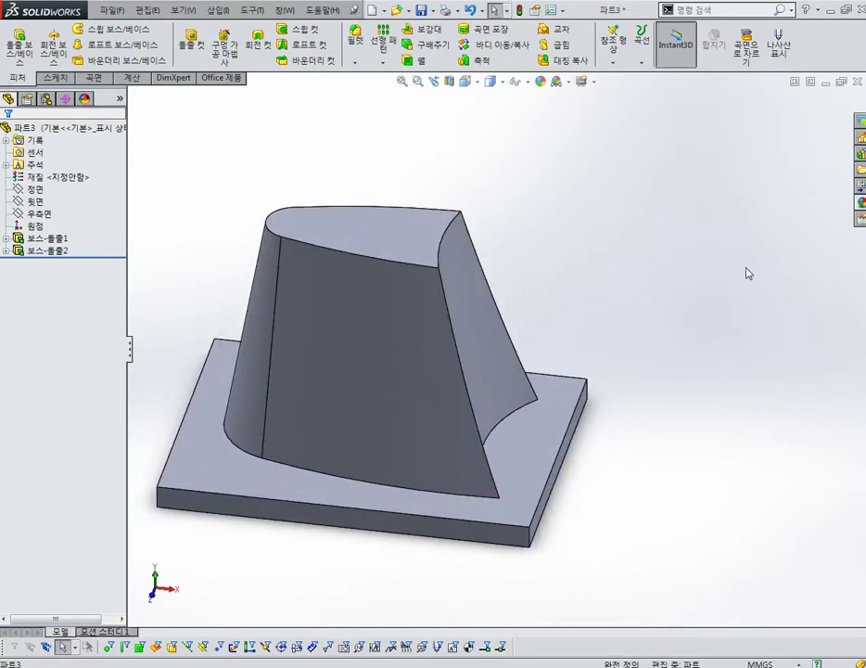
middle_drag(749, 274, 485, 155)
mouse_move(545, 315)
middle_down()
mouse_move(614, 389)
mouse_move(572, 408)
middle_up()
click(534, 446)
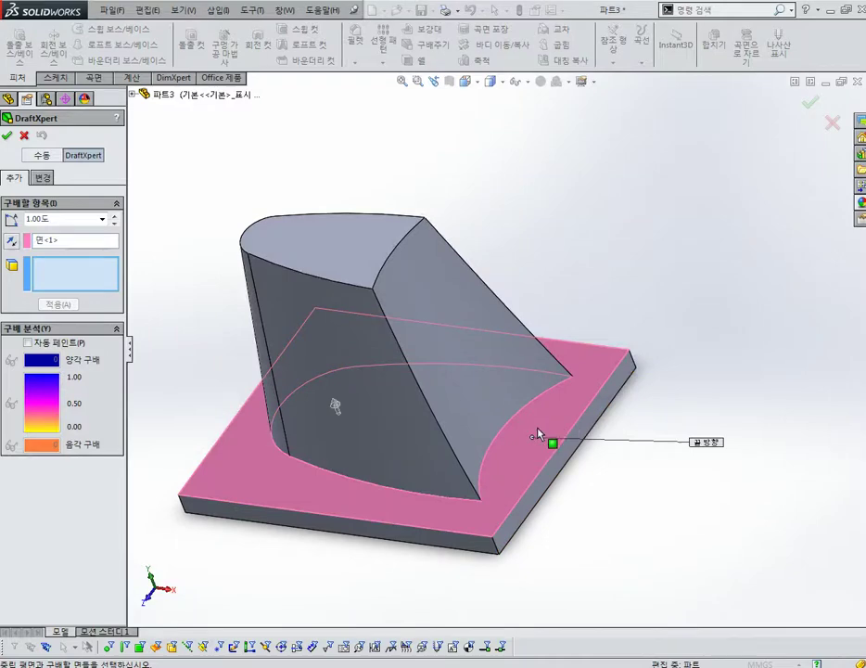
- Draft the slanted side face 15° from the plate top and finish Draft1
click(461, 347)
middle_drag(467, 351, 130, 293)
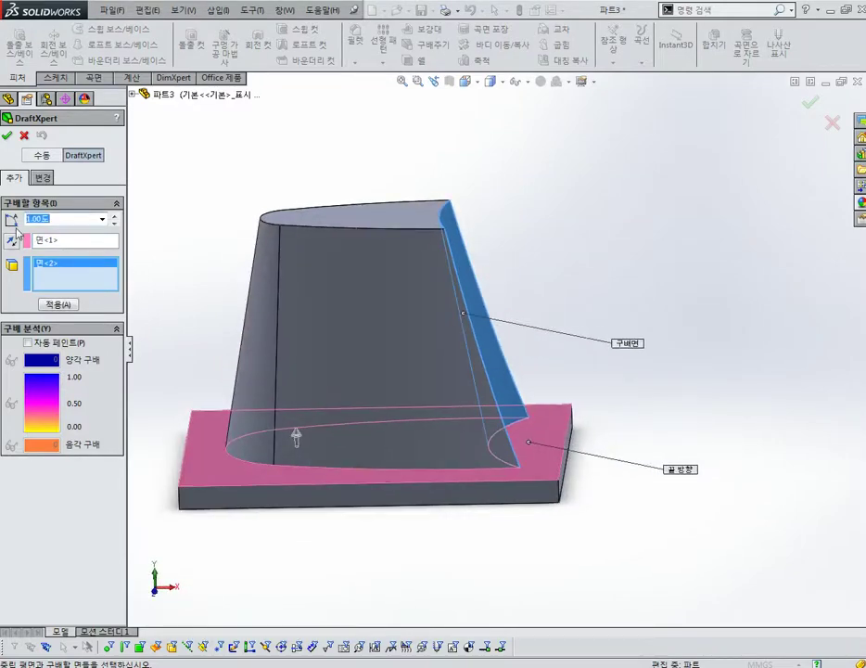
text(15)
key(Return)
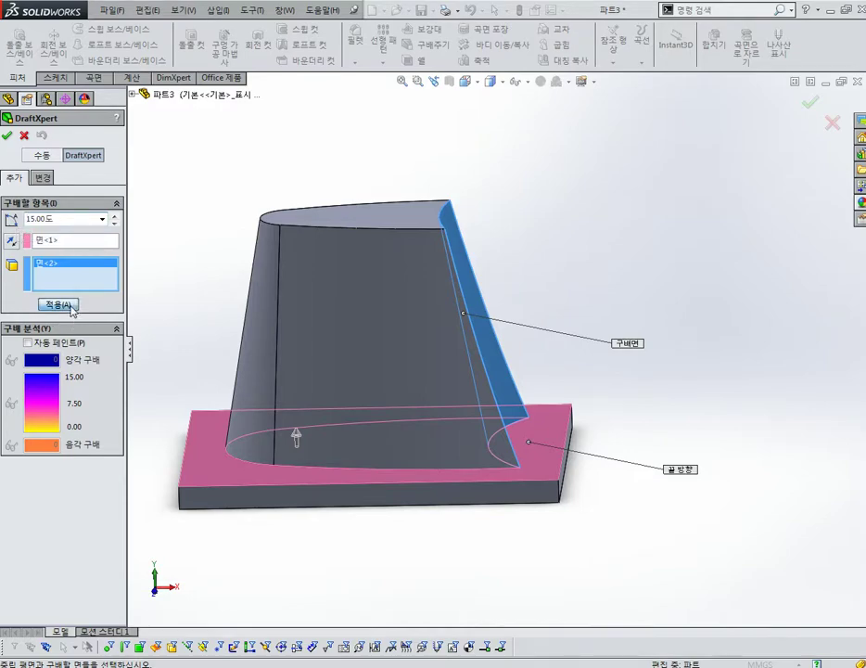
click(58, 305)
mouse_move(422, 323)
middle_down()
mouse_move(416, 304)
mouse_move(410, 353)
mouse_move(452, 292)
mouse_move(466, 329)
mouse_move(412, 350)
mouse_move(492, 303)
mouse_move(483, 316)
mouse_move(611, 328)
middle_up()
click(6, 135)
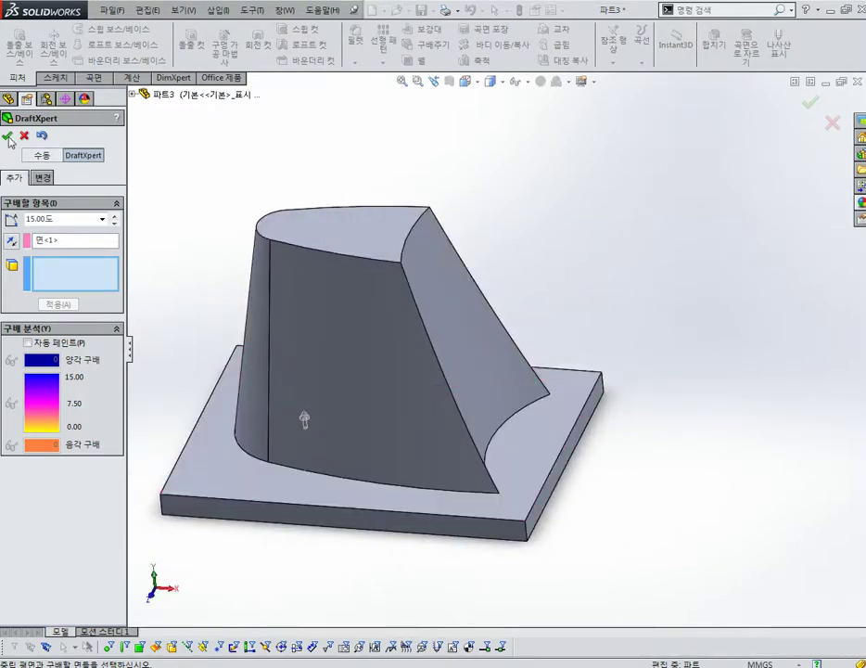
- Orbit around the part and select the drafted face to check it
mouse_move(478, 214)
middle_down()
mouse_move(499, 271)
mouse_move(466, 329)
middle_up()
click(466, 329)
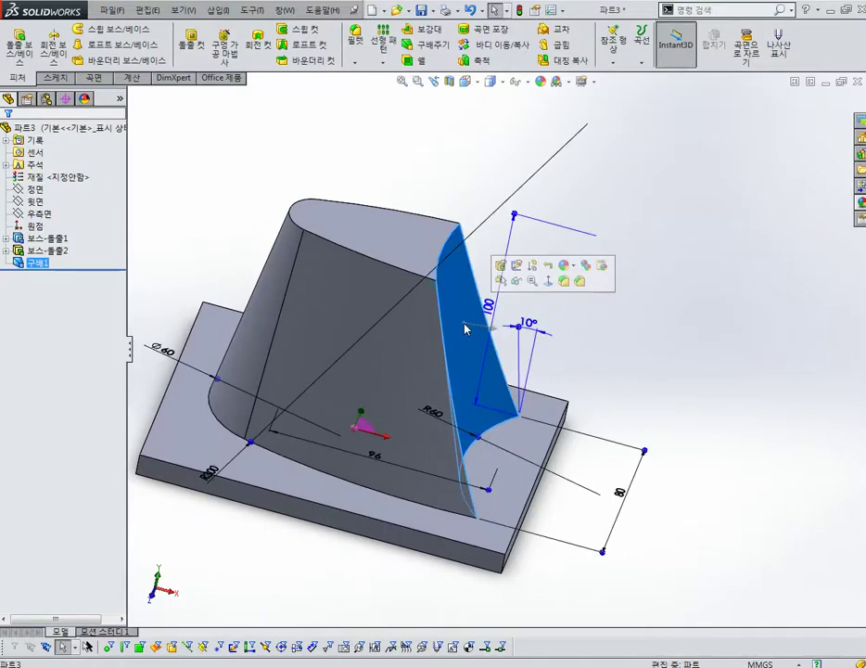
scroll(471, 327, up, 3)
key(Escape)
middle_drag(470, 326, 396, 377)
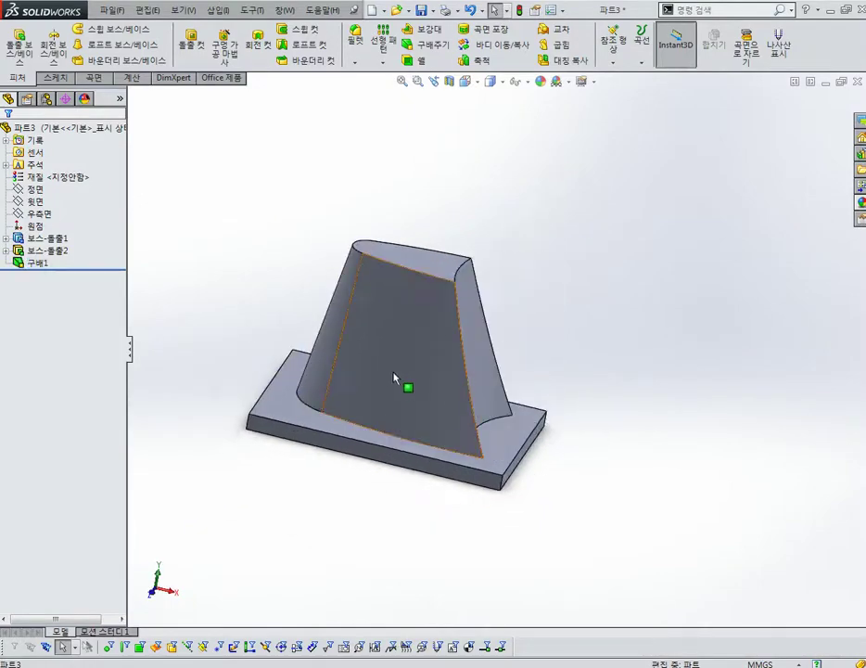
scroll(396, 376, down, 3)
- Save the part as 1차모델링
key(ctrl+s)
text(1차모델)
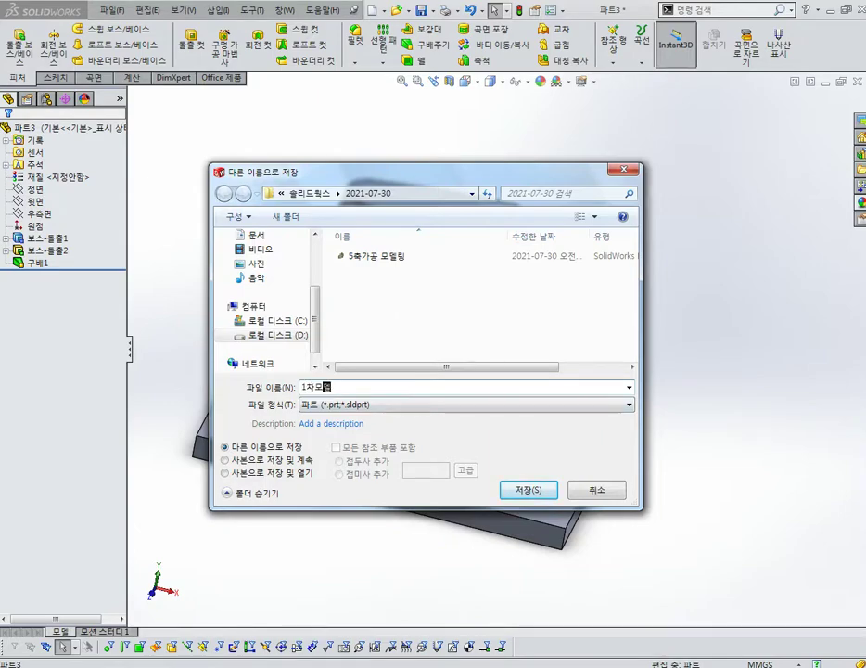
text(링)
key(Return)
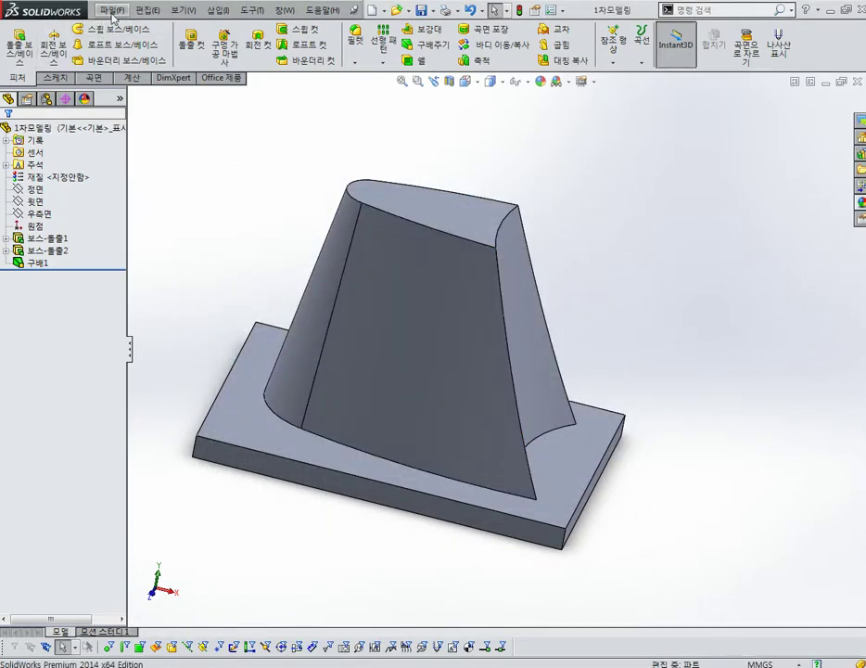
- Create a new drawing document and choose the A2 (ISO) sheet size
click(112, 10)
click(97, 28)
click(289, 295)
click(471, 361)
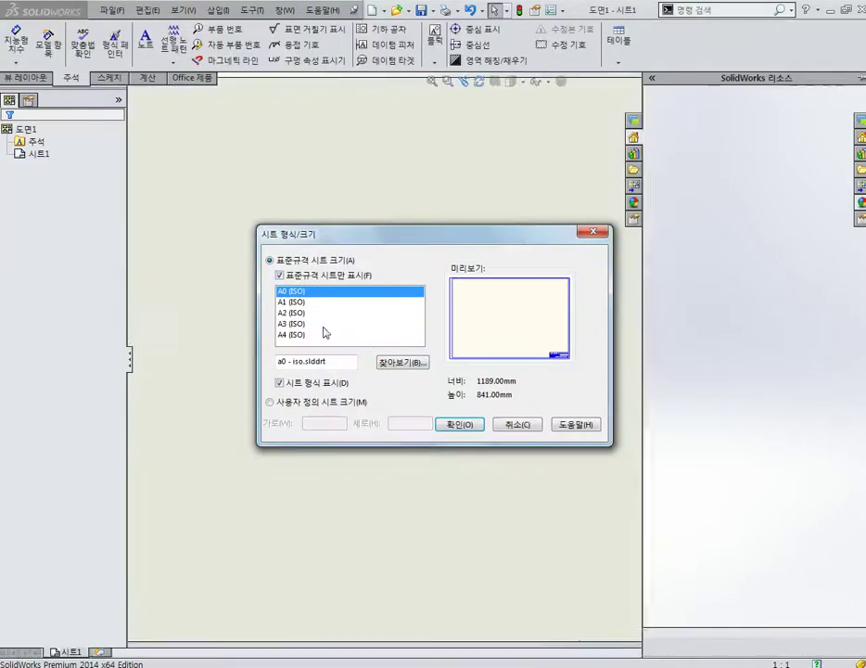
click(290, 313)
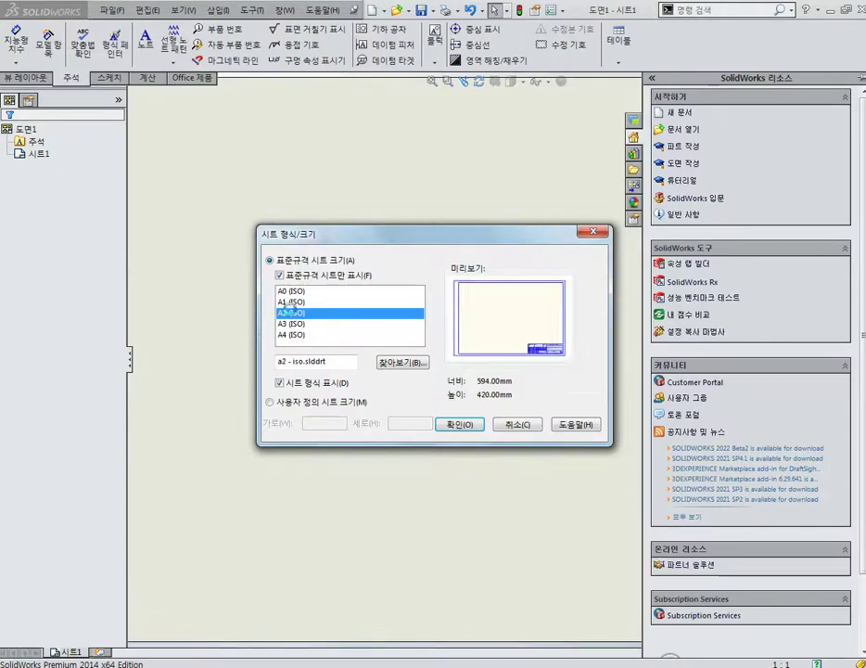
- Confirm the A2 sheet and place a front view of 1차모델링 on it
click(459, 424)
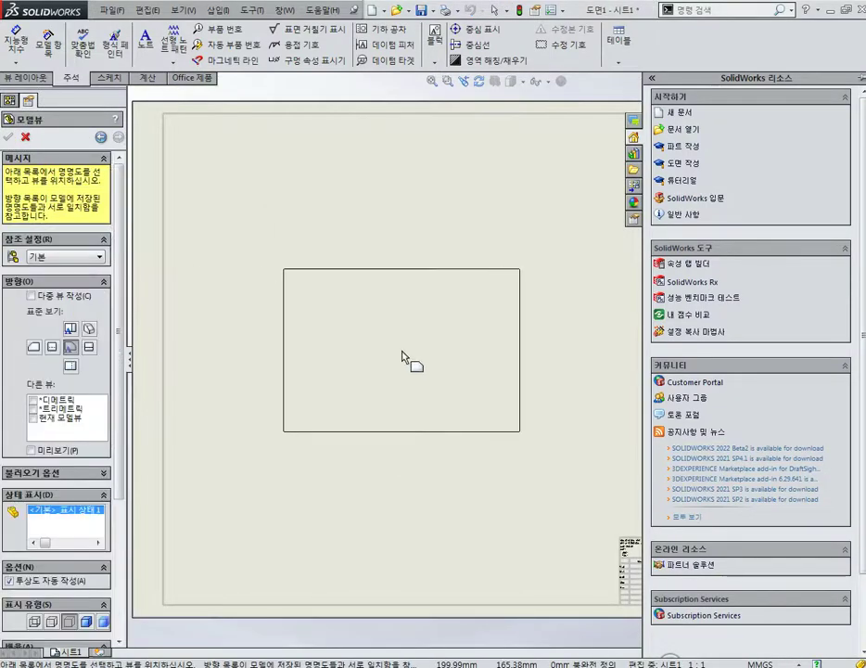
click(402, 355)
scroll(478, 358, up, 2)
key(Escape)
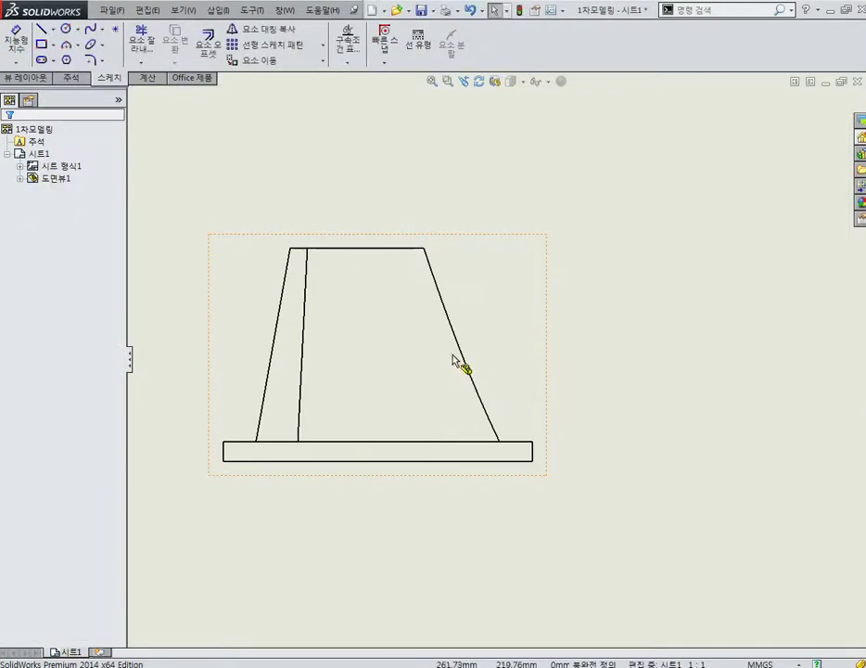
click(466, 253)
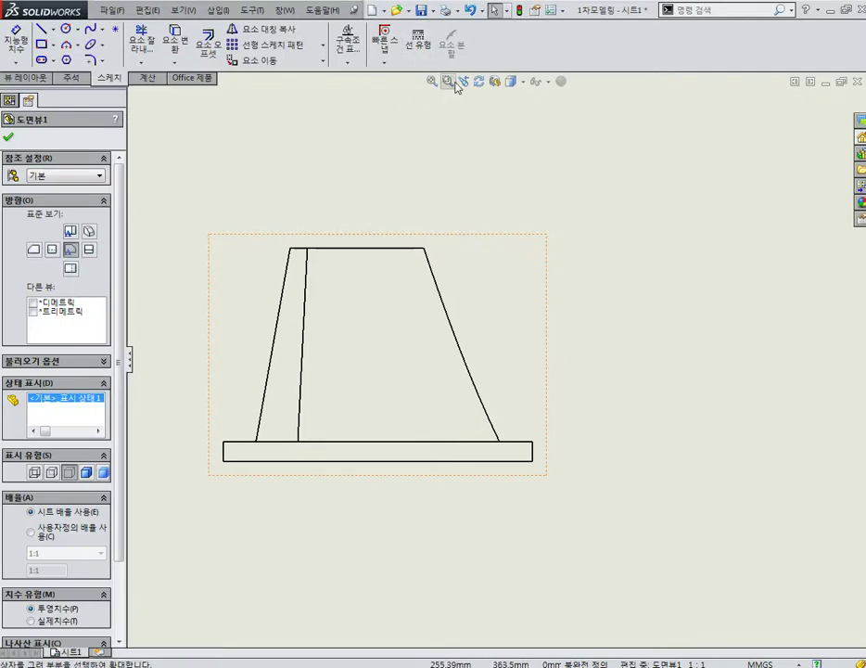
click(516, 85)
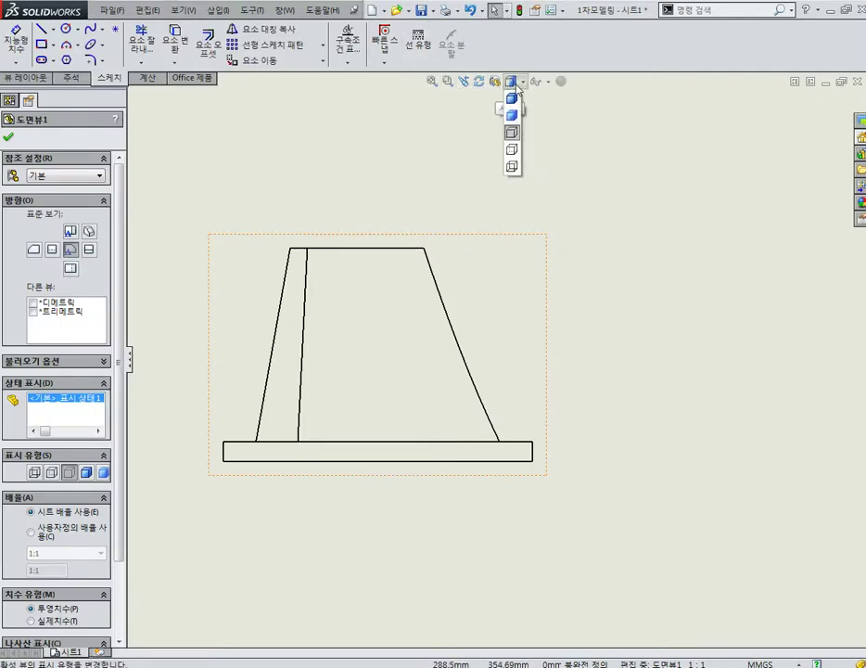
- Show hidden lines in the front drawing view
click(516, 150)
scroll(480, 470, down, 2)
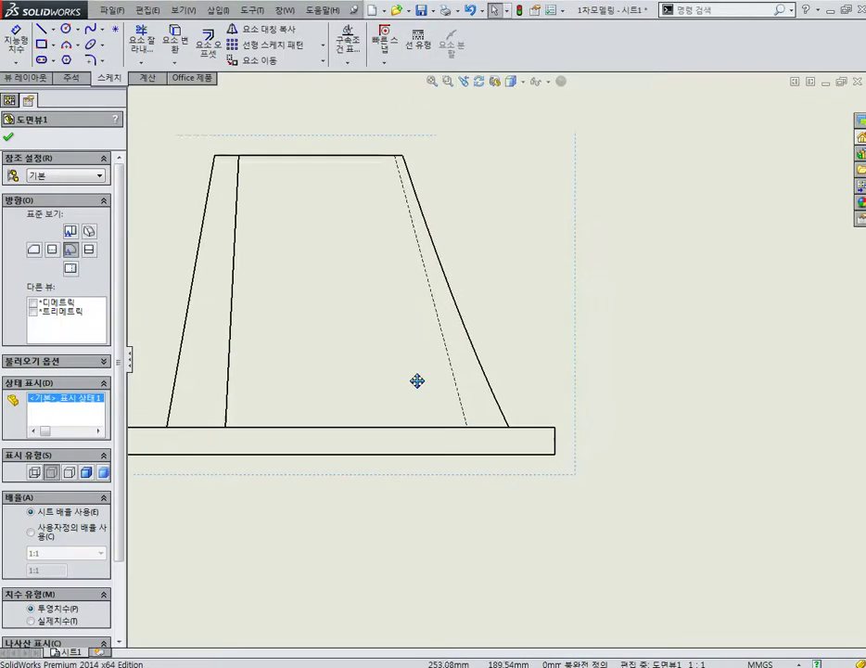
key(Escape)
- Dimension the 105° angle between the dashed hidden edge and the base plate's top edge
click(71, 78)
click(19, 49)
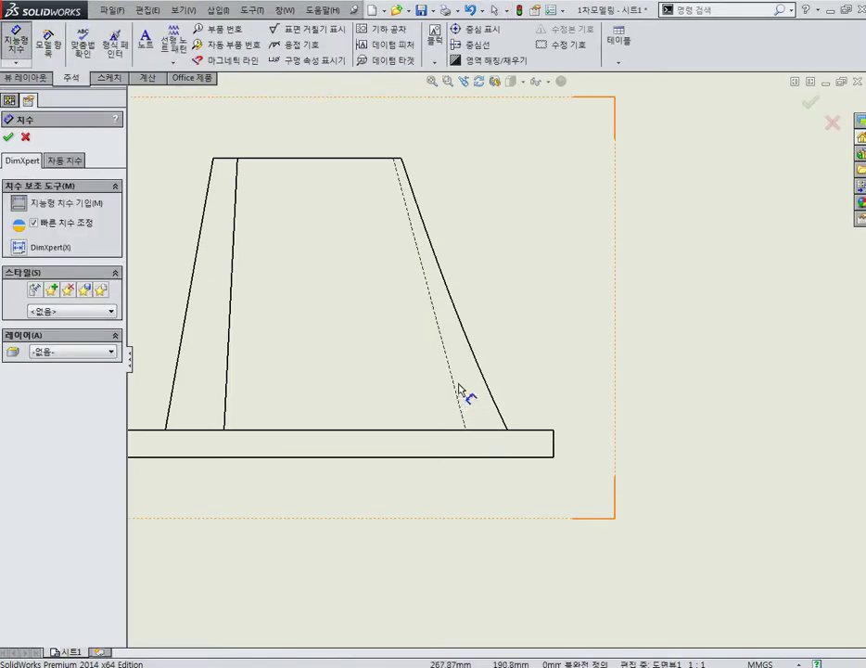
click(453, 374)
click(540, 430)
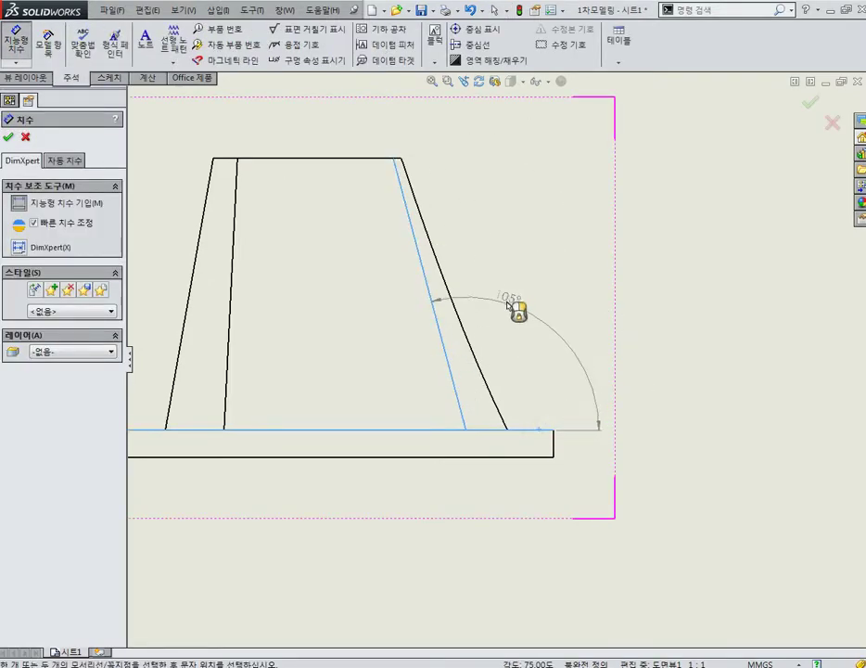
click(516, 302)
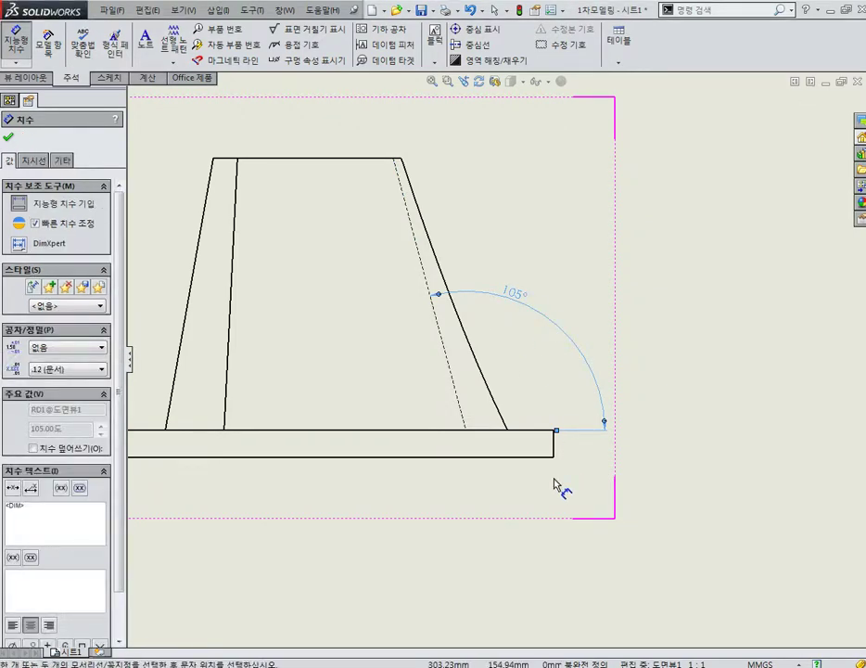
ctrl+middle_drag(513, 451, 515, 428)
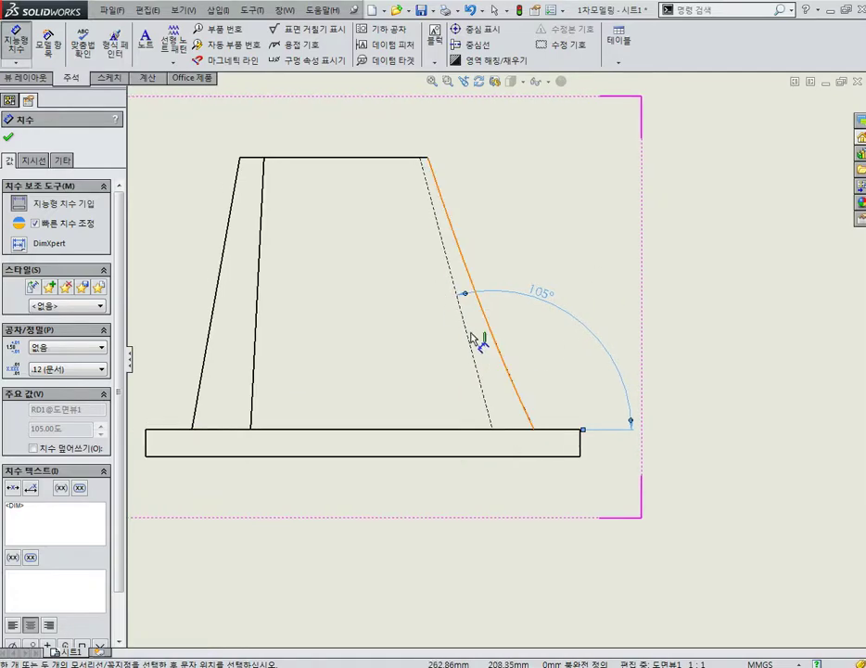
ctrl+middle_drag(499, 350, 565, 367)
key(Escape)
scroll(597, 418, up, 3)
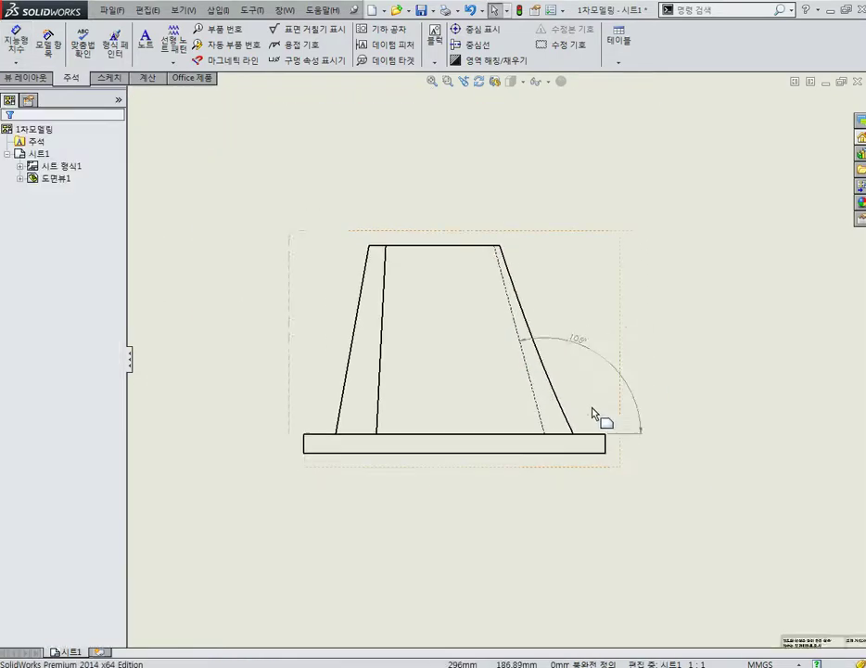
- Save the drawing as 1차모델링, then switch to the 1차모델링 part window and reorient the model
key(ctrl+s)
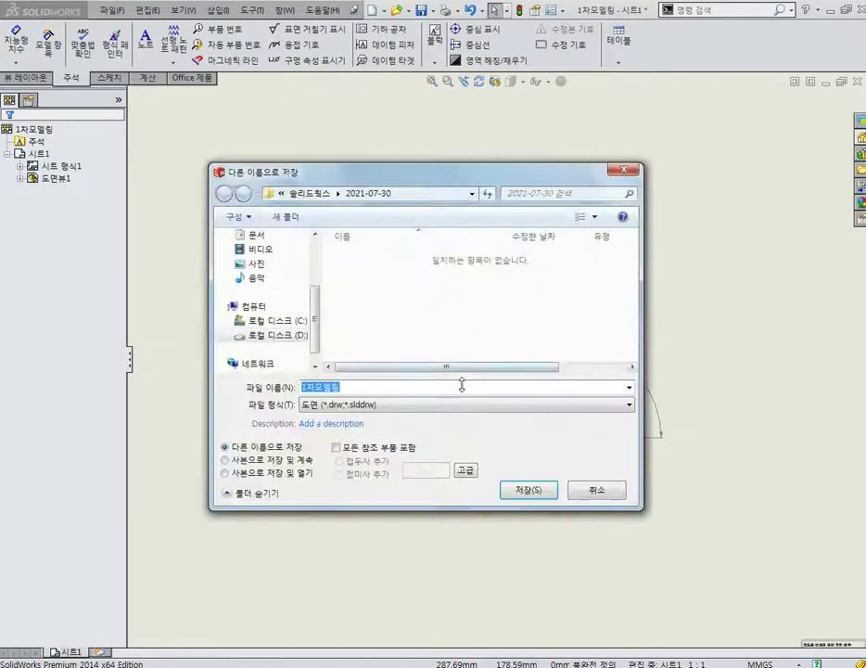
click(520, 489)
key(ctrl+Tab)
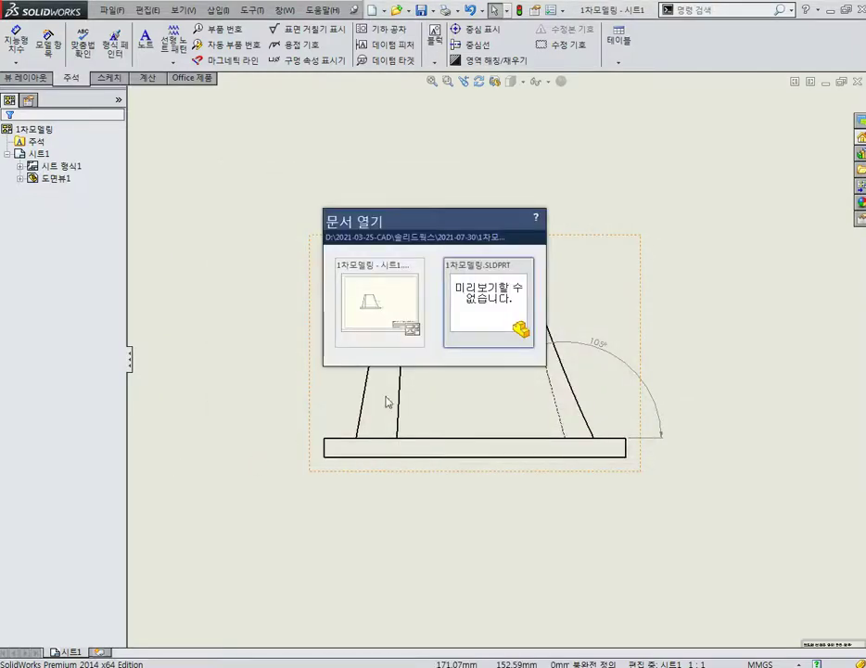
click(479, 301)
mouse_move(482, 305)
middle_down()
mouse_move(412, 368)
mouse_move(490, 282)
mouse_move(578, 328)
middle_up()
mouse_move(561, 343)
middle_down()
mouse_move(525, 368)
mouse_move(484, 368)
mouse_move(448, 321)
middle_up()
key(f)
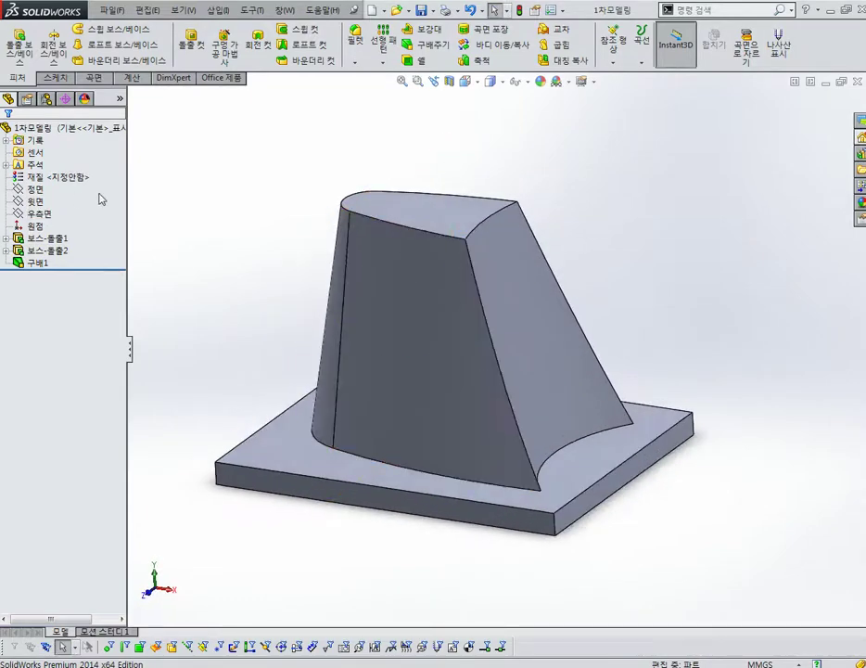
click(37, 189)
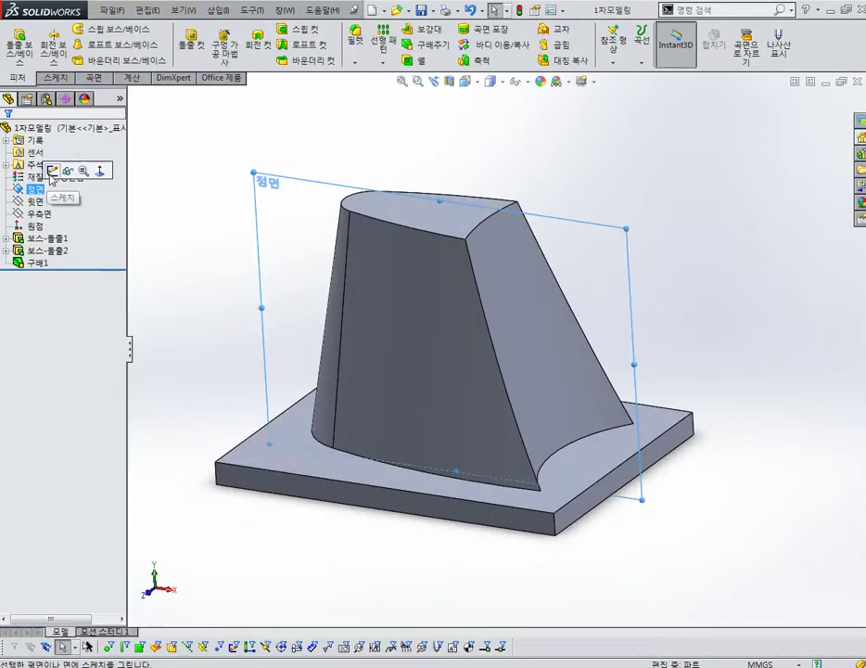
- On the front plane, sketch a three-point arc spanning across the top of the part
click(70, 170)
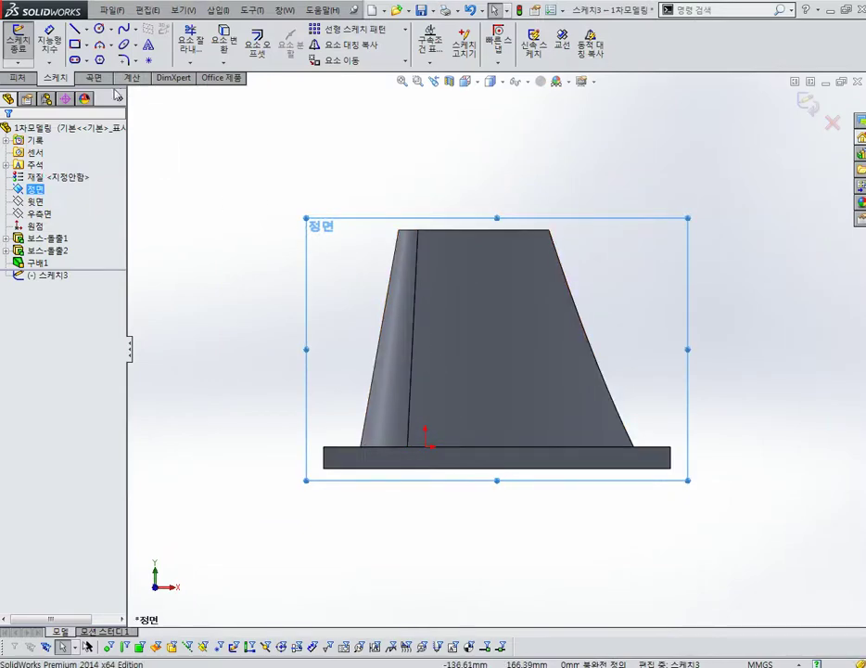
click(99, 45)
click(272, 389)
click(658, 327)
click(515, 299)
key(Escape)
- Dimension the arc's radius to 300
right_drag(656, 378, 619, 315)
click(618, 316)
click(622, 271)
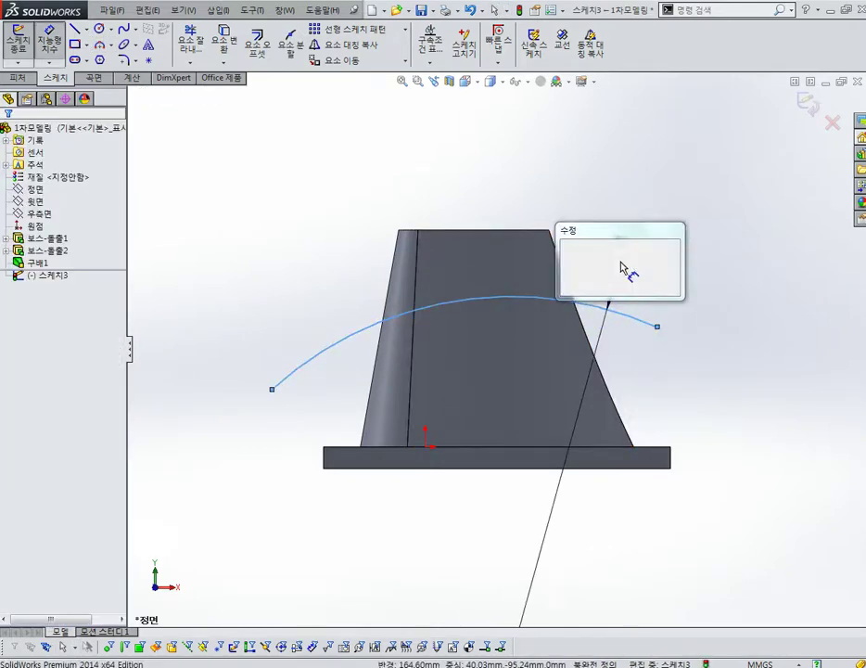
text(300)
key(Return)
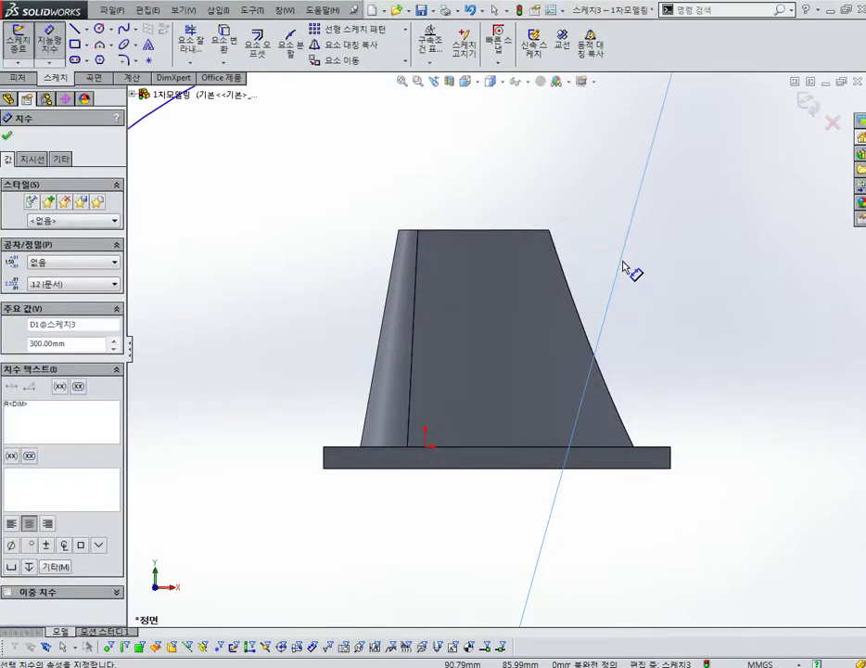
- Drag the arc's centre point down well below the part
scroll(586, 363, up, 3)
scroll(547, 417, up, 2)
mouse_move(502, 454)
mouse_down()
mouse_move(519, 542)
mouse_move(509, 549)
mouse_up()
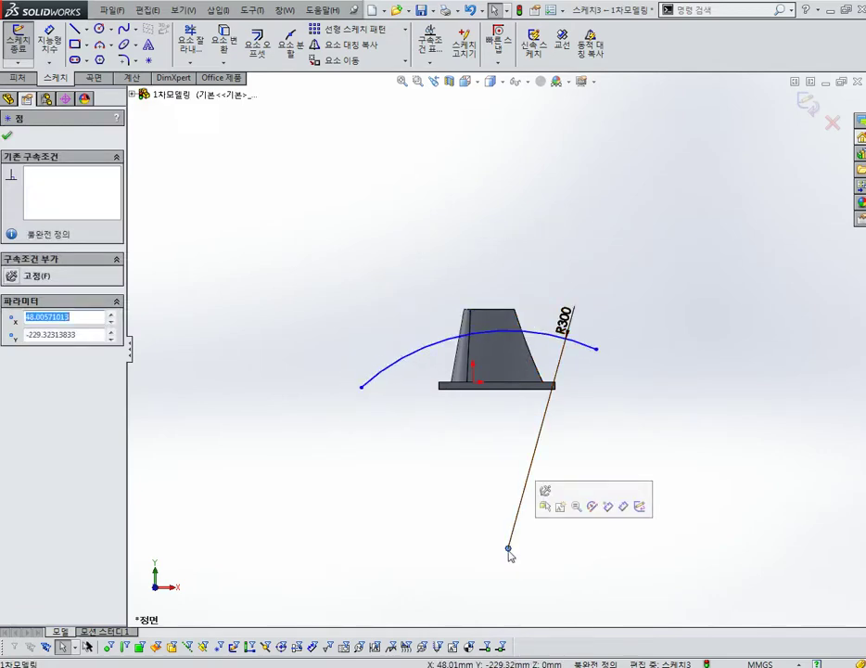
scroll(548, 361, down, 2)
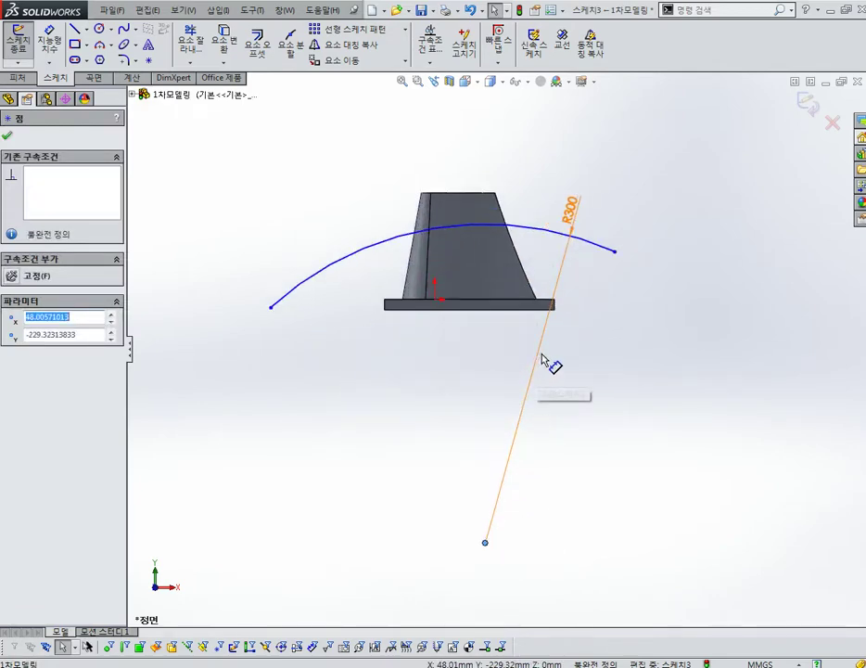
scroll(466, 245, down, 2)
scroll(493, 271, up, 2)
scroll(517, 561, up, 2)
scroll(505, 448, down, 1)
click(528, 435)
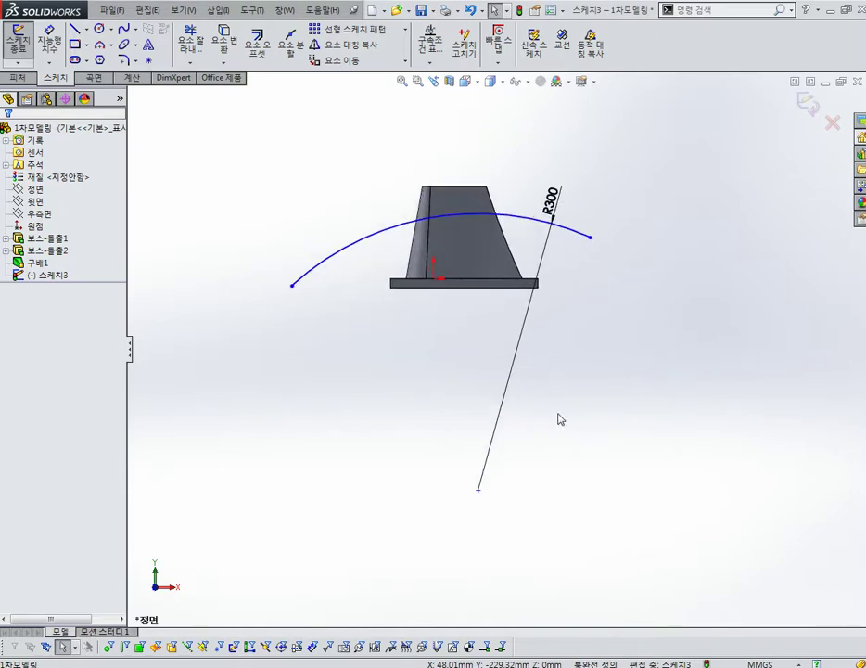
- Dimension the arc centre 50 mm horizontally from the base plate's right corner
right_drag(558, 416, 561, 328)
scroll(526, 291, down, 3)
scroll(510, 353, up, 2)
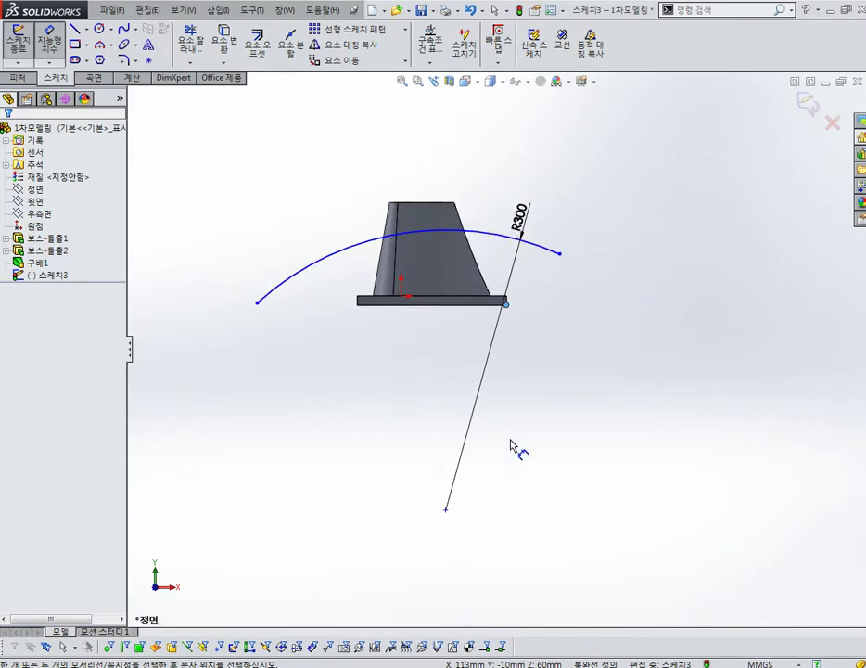
click(446, 511)
click(470, 534)
text(50)
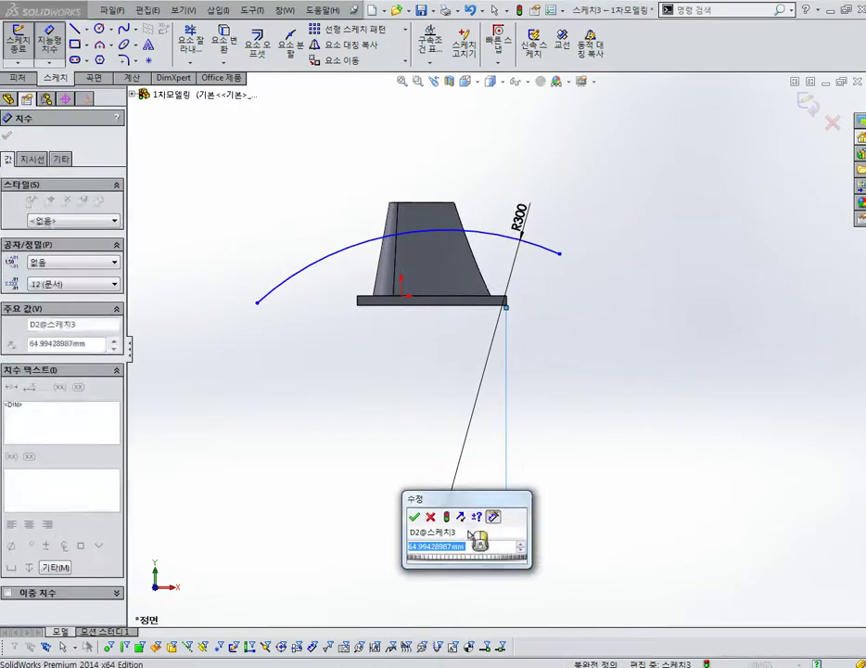
key(Return)
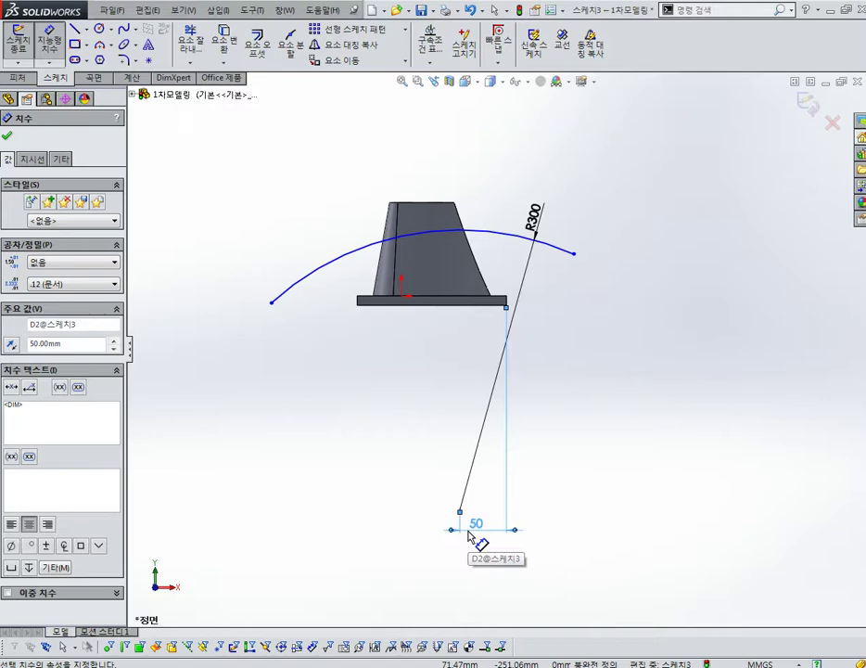
key(Escape)
- Dimension the arc centre 250 mm vertically below the base plate's bottom edge
right_drag(427, 417, 426, 376)
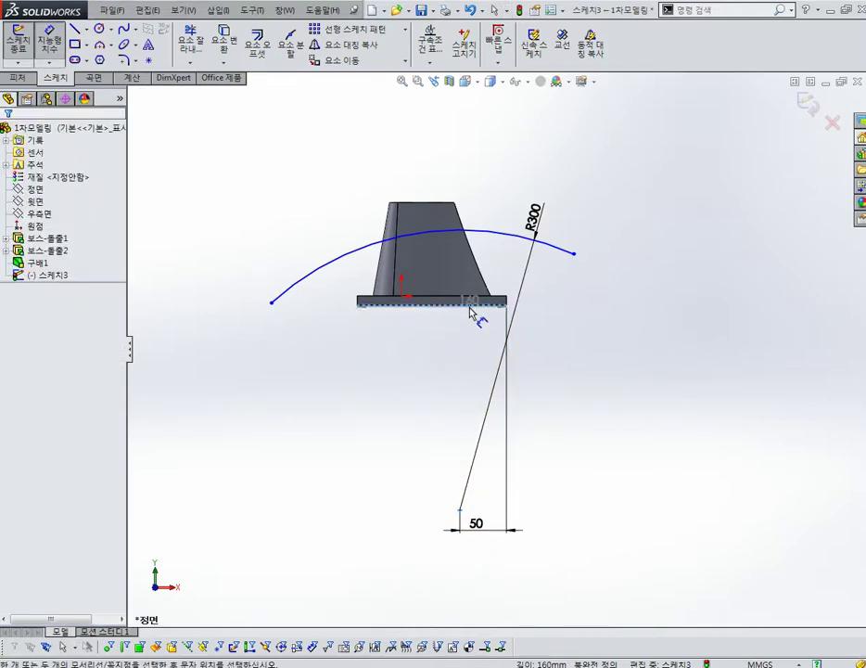
click(471, 314)
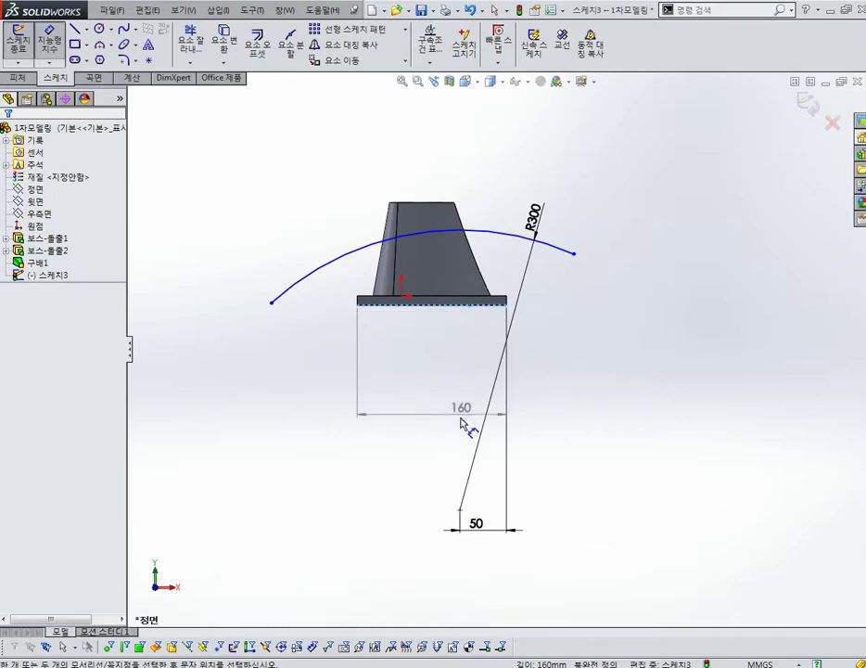
click(461, 510)
click(411, 435)
text(250)
key(Return)
key(Escape)
drag(499, 532, 499, 561)
click(417, 458)
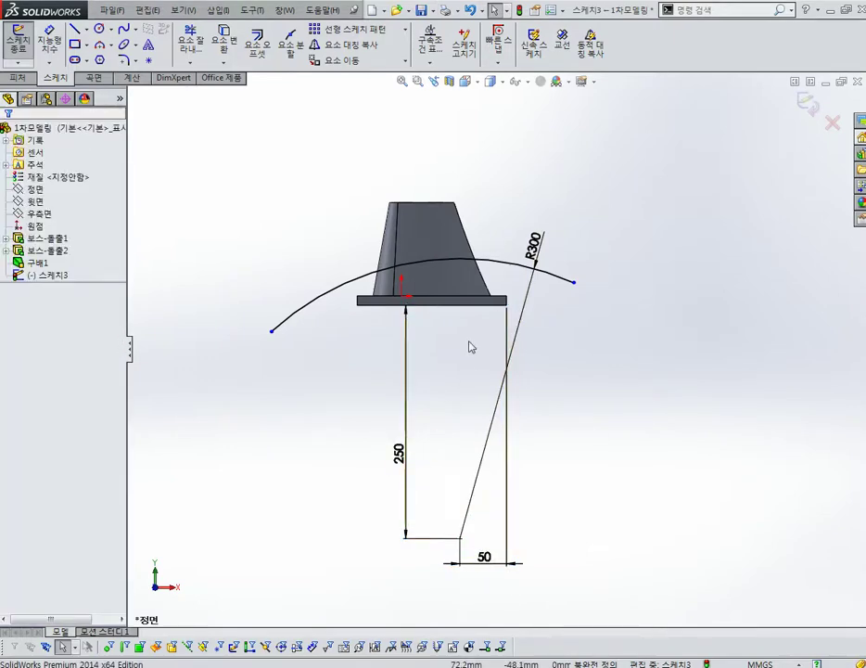
- Pull both arc ends inward, then exit the sketch
scroll(469, 346, up, 2)
scroll(336, 368, down, 2)
drag(290, 362, 358, 316)
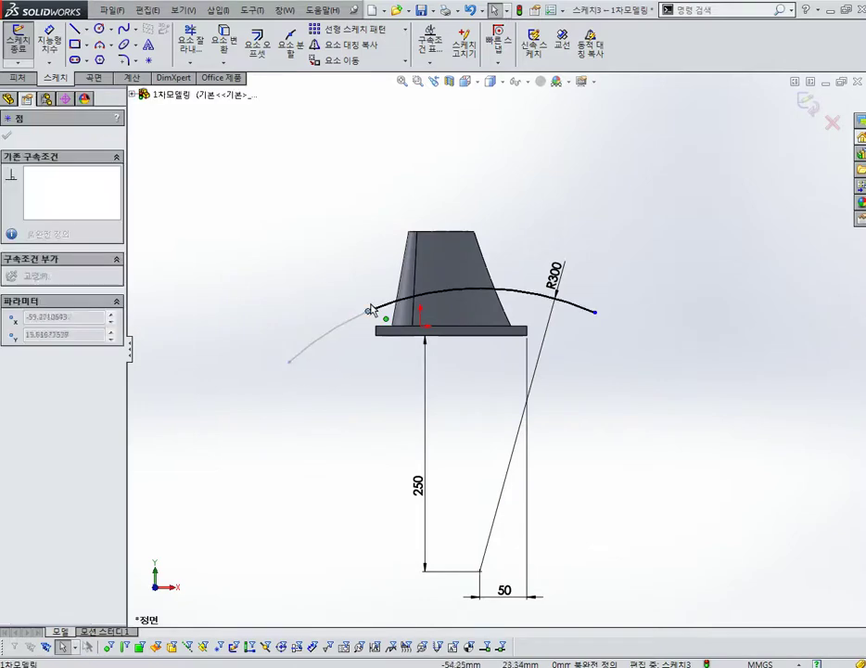
drag(595, 311, 527, 293)
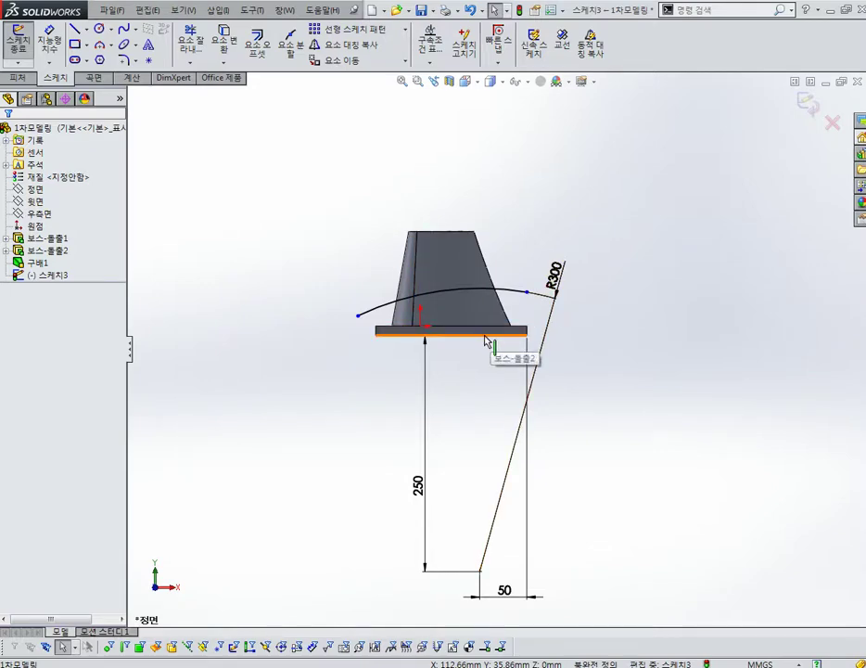
middle_drag(484, 343, 513, 313)
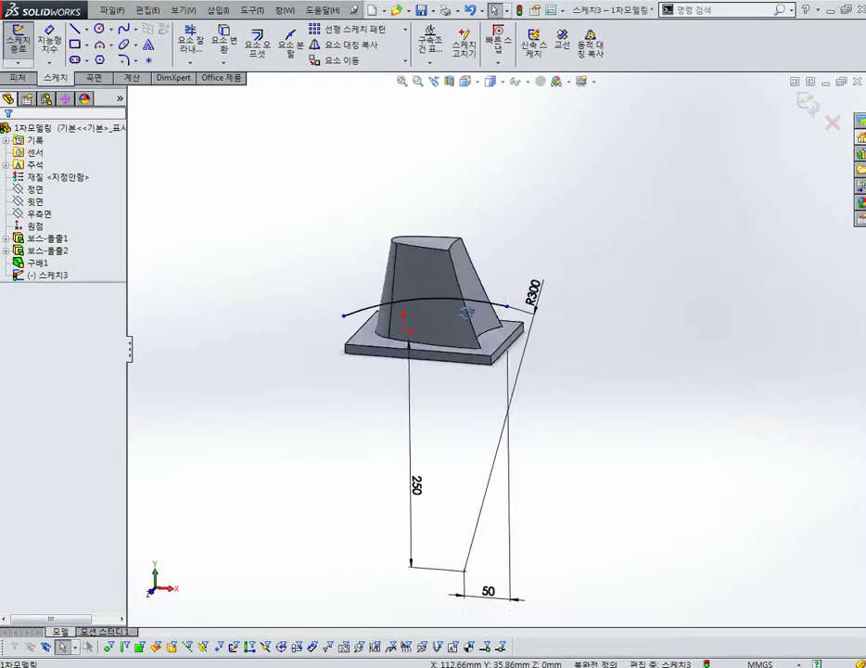
scroll(513, 313, down, 2)
click(809, 104)
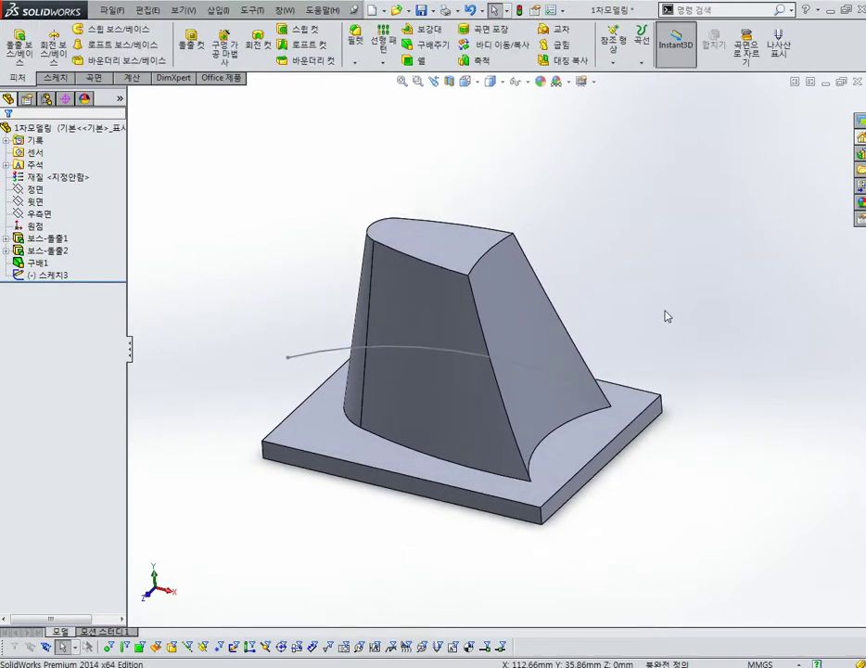
- Create reference plane 평면1 parallel to the base plate's side face through the arc's endpoint
click(617, 62)
click(638, 74)
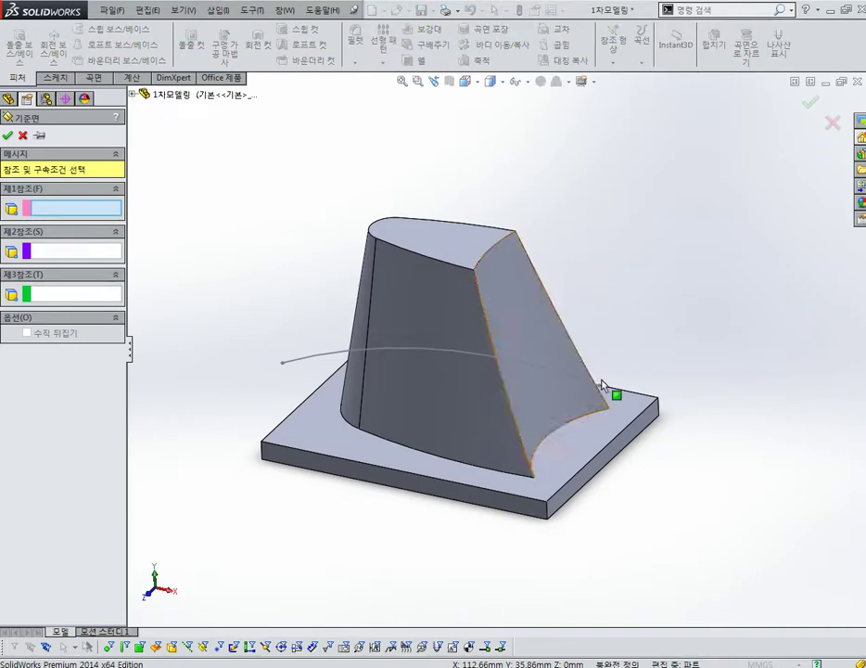
scroll(662, 442, down, 1)
click(580, 476)
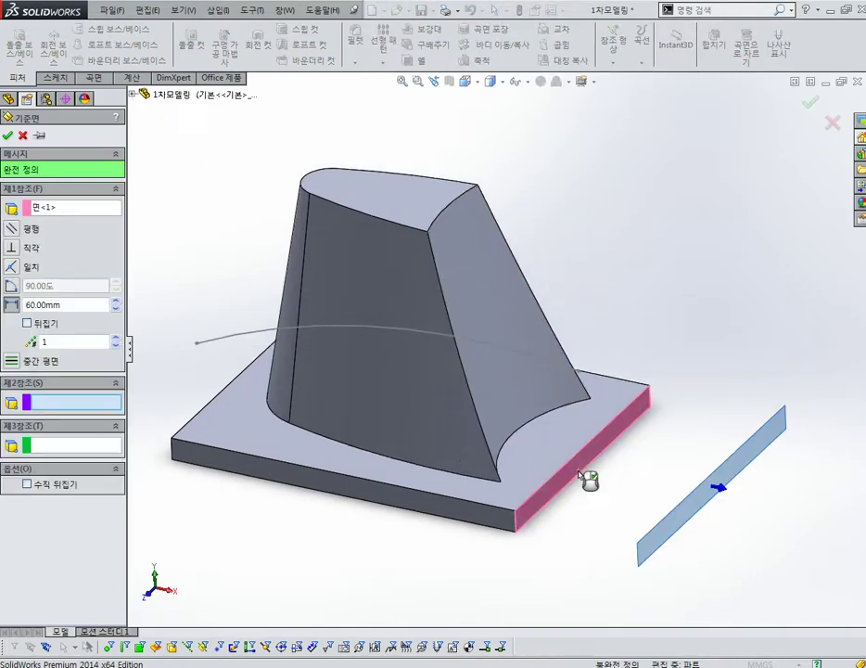
middle_drag(652, 406, 620, 388)
click(595, 373)
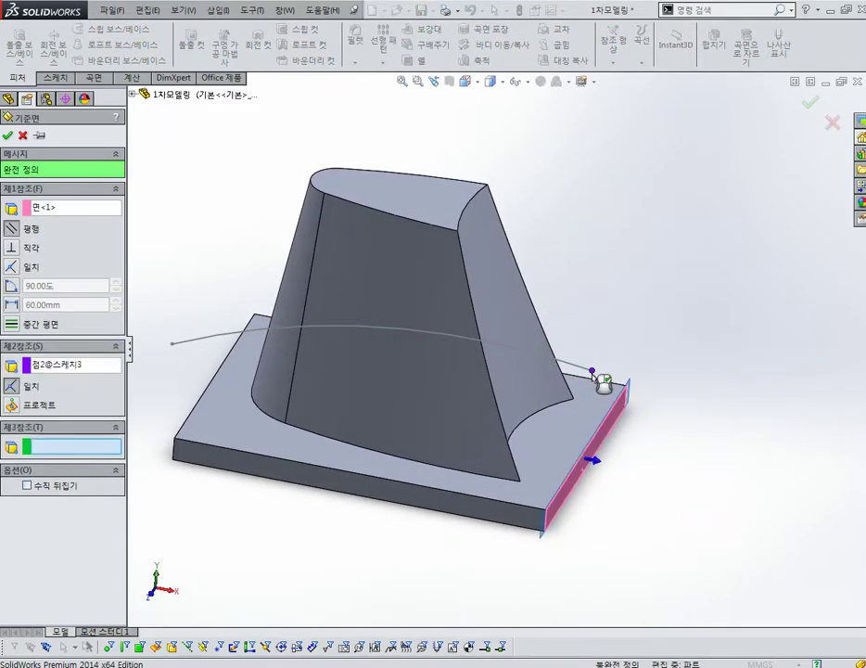
scroll(603, 383, down, 1)
scroll(603, 380, up, 2)
scroll(590, 376, up, 2)
middle_drag(619, 375, 237, 323)
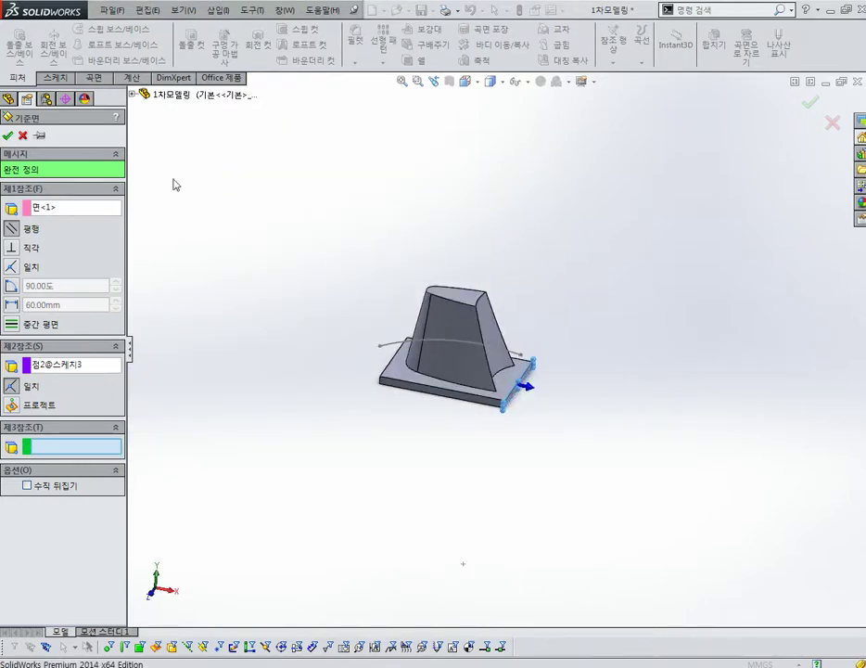
key(Return)
- Start a new sketch on 평면1
scroll(532, 354, down, 2)
scroll(634, 395, down, 2)
scroll(603, 467, down, 3)
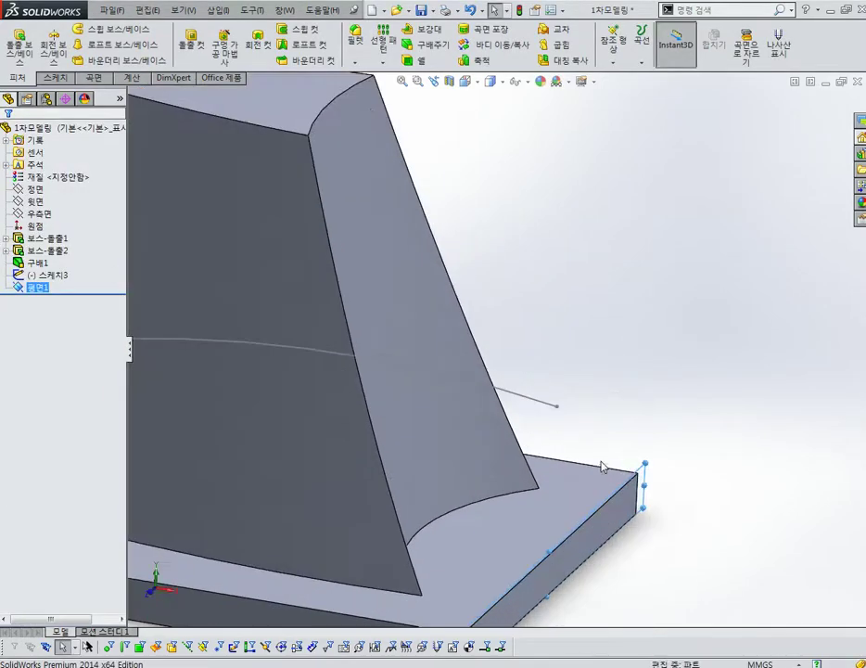
click(647, 483)
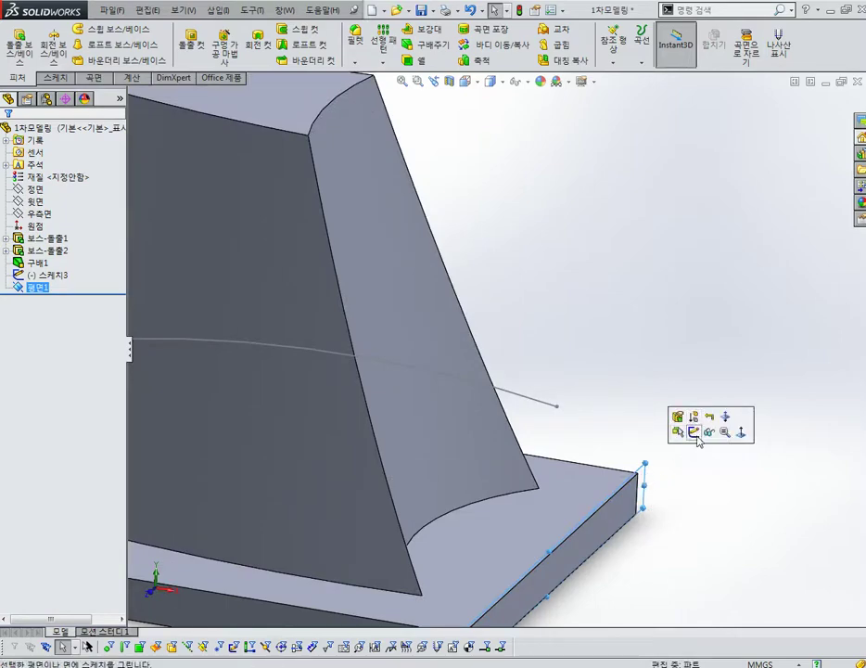
click(687, 438)
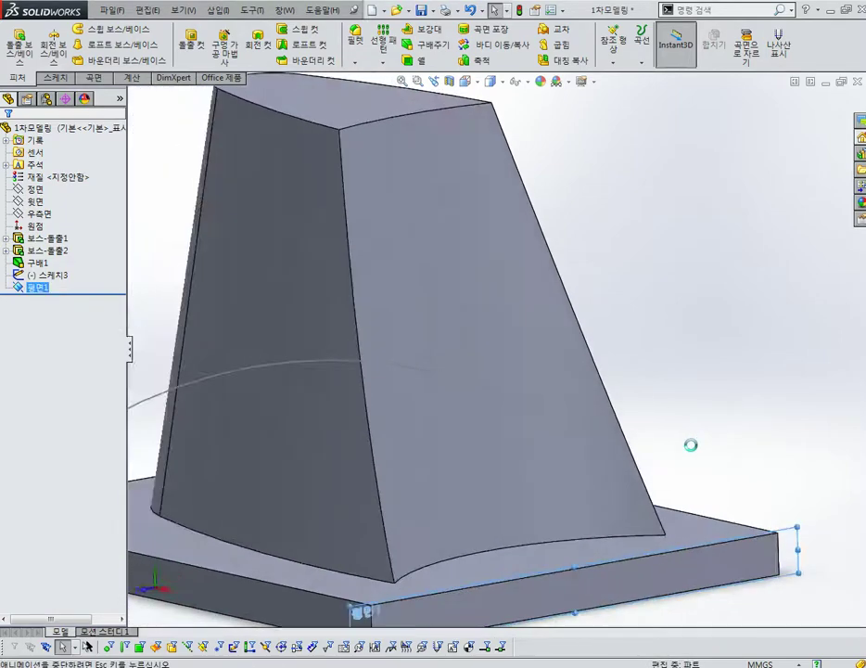
- Sketch a three-point arc spanning the tapered solid on 평면1
mouse_move(663, 498)
middle_down()
mouse_move(628, 466)
mouse_move(635, 478)
mouse_move(609, 462)
mouse_move(541, 292)
middle_up()
scroll(634, 477, up, 5)
scroll(536, 325, down, 5)
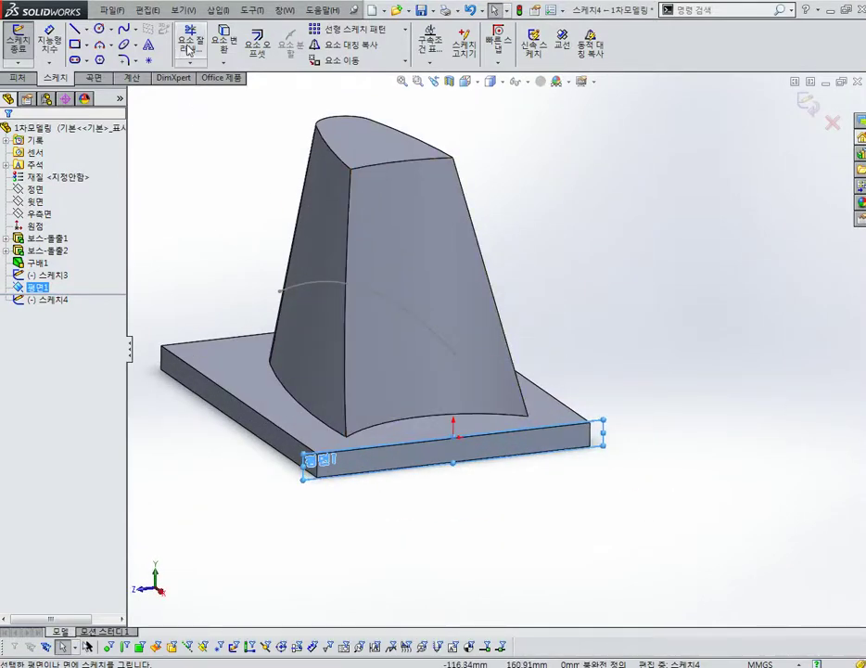
click(99, 44)
click(186, 424)
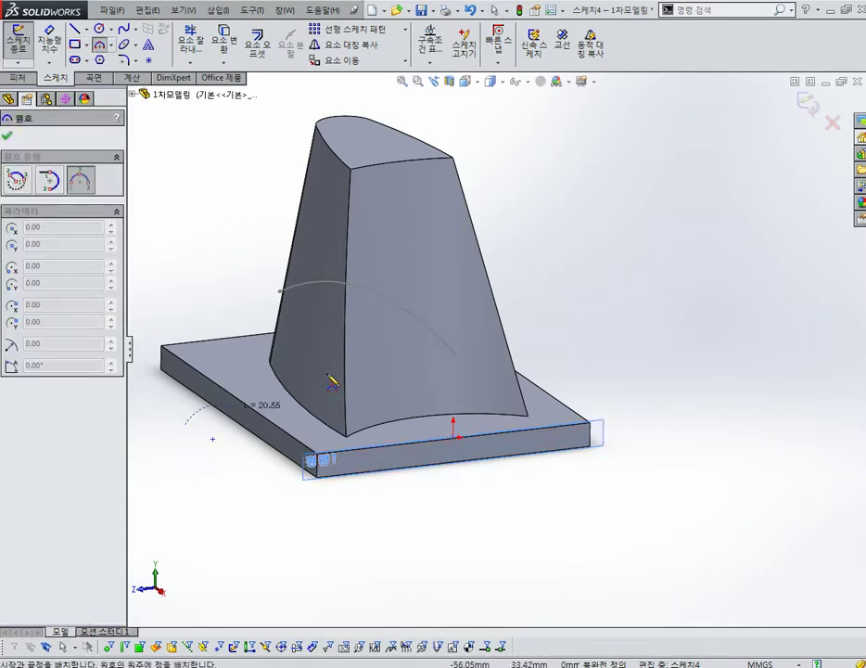
click(666, 368)
click(575, 336)
- Make the arc pass through Sketch3's end point and align its centre vertically with it
middle_drag(538, 360, 522, 365)
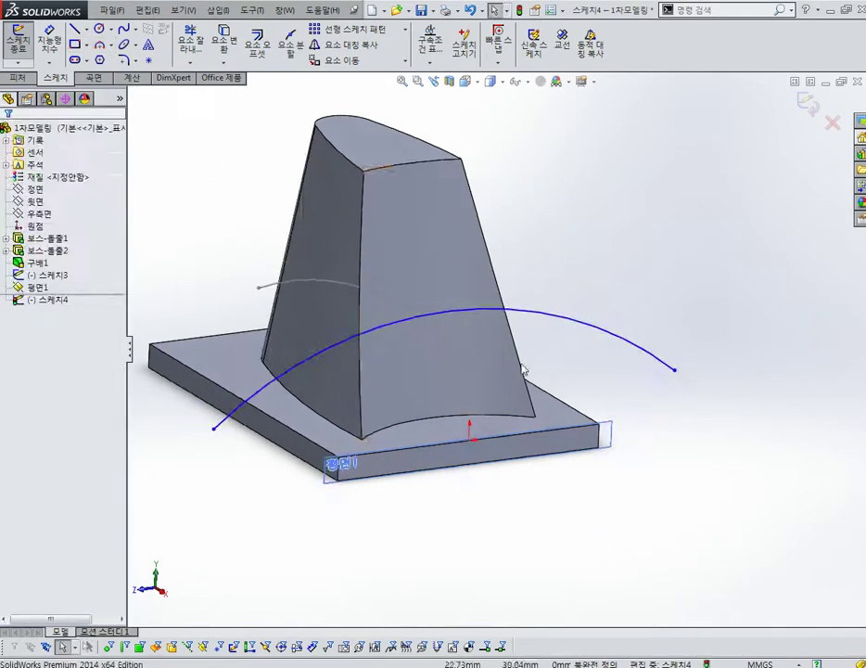
ctrl+click(472, 355)
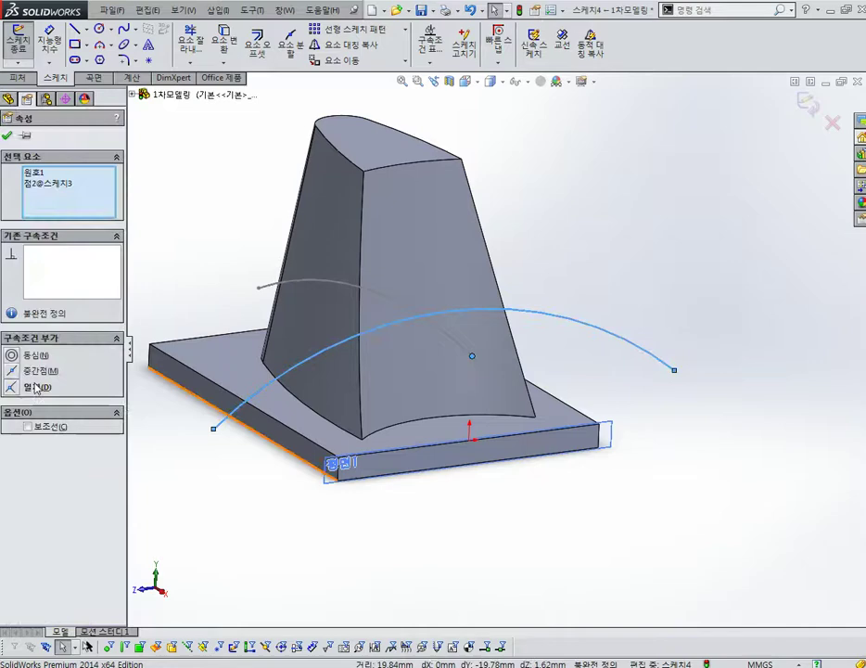
click(14, 387)
scroll(516, 345, up, 4)
click(449, 509)
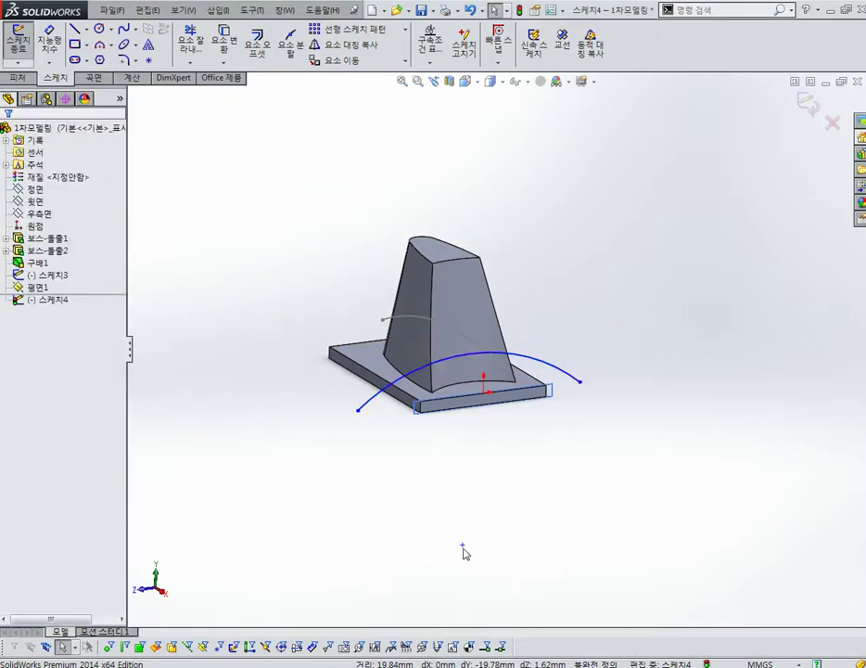
click(462, 544)
ctrl+click(485, 355)
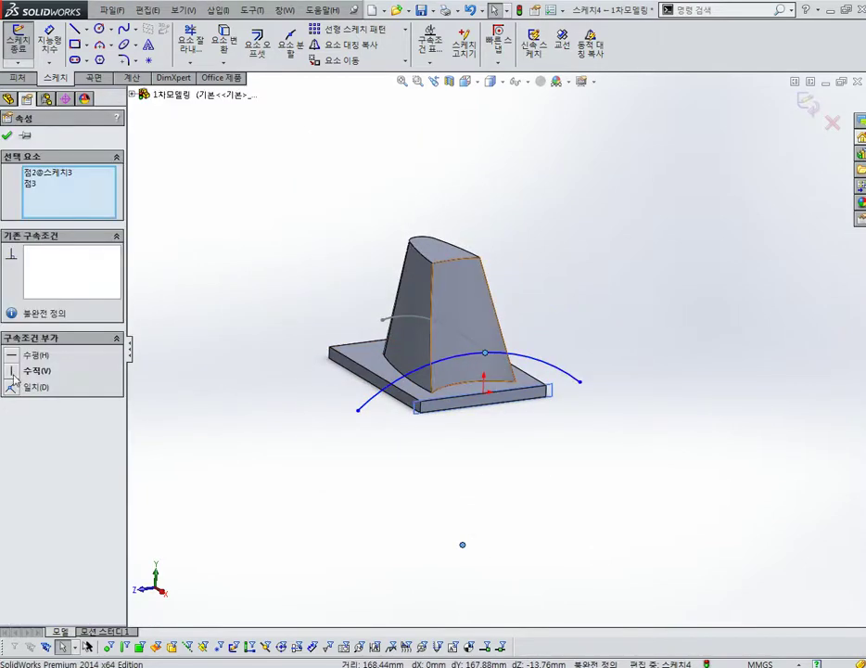
click(16, 371)
- Dimension the arc's radius to 200 mm
click(49, 39)
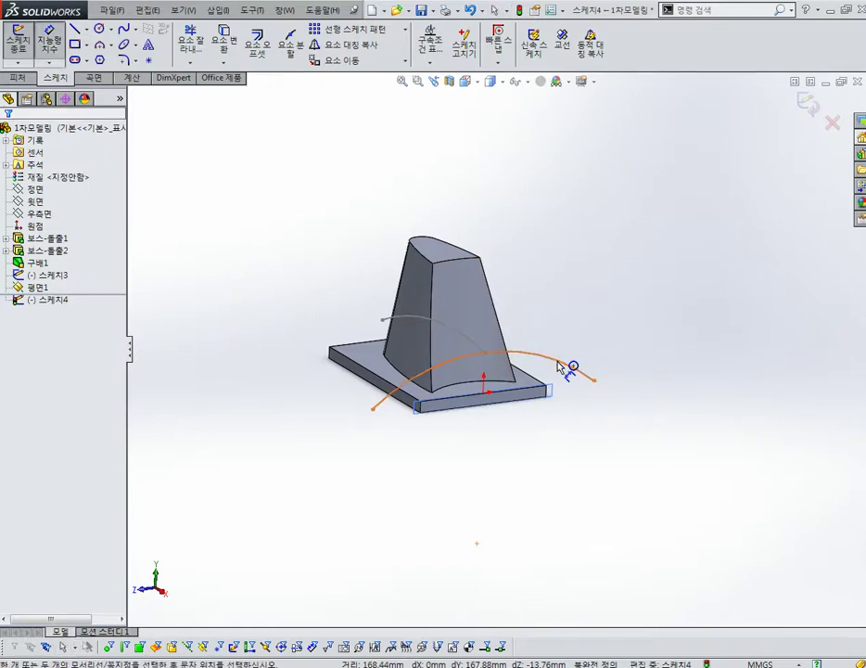
click(569, 364)
click(570, 321)
text(200)
key(Return)
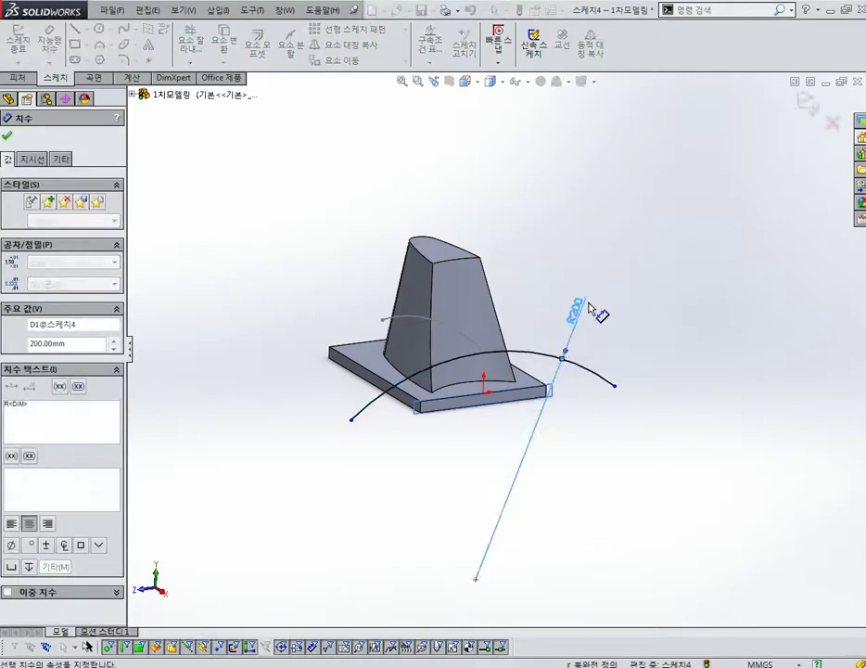
- Drag the arc's left and right endpoints inward to reshape the R200 arc
mouse_move(533, 336)
middle_down()
mouse_move(478, 300)
mouse_move(257, 393)
mouse_move(383, 389)
middle_up()
drag(313, 399, 391, 345)
drag(744, 398, 654, 343)
mouse_move(640, 341)
middle_down()
mouse_move(548, 329)
mouse_move(542, 339)
middle_up()
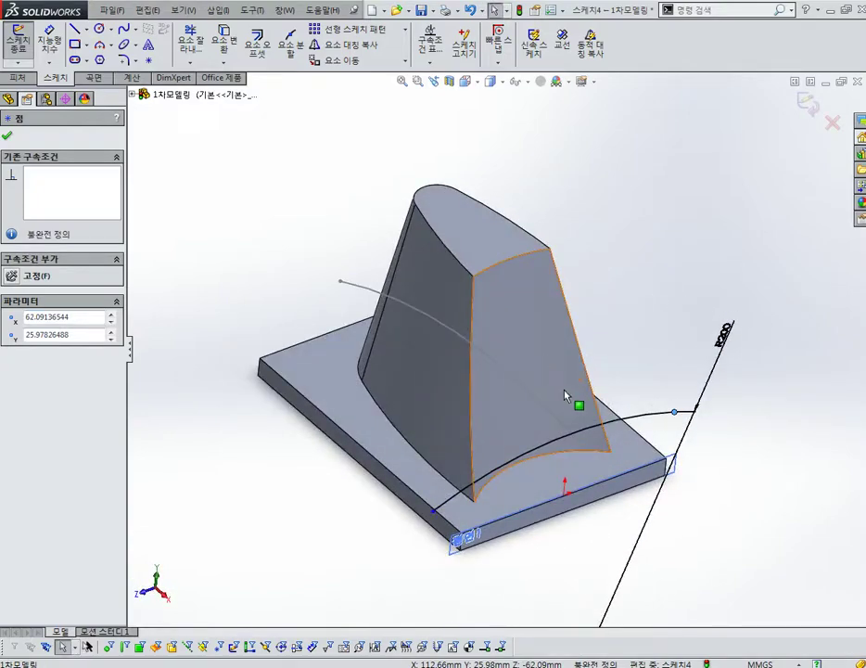
middle_drag(571, 400, 559, 337)
click(8, 98)
mouse_move(446, 353)
middle_down()
mouse_move(506, 358)
mouse_move(573, 288)
middle_up()
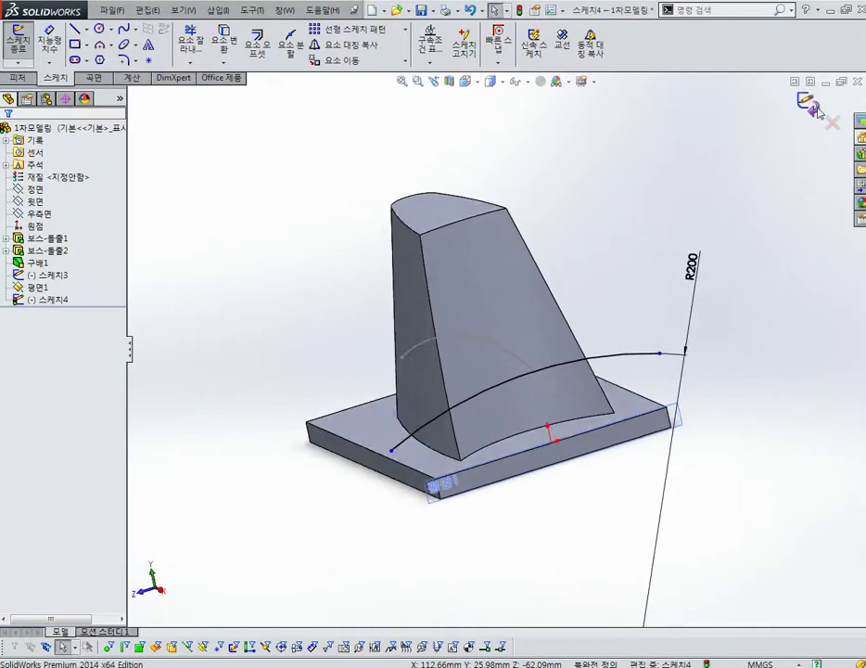
click(98, 82)
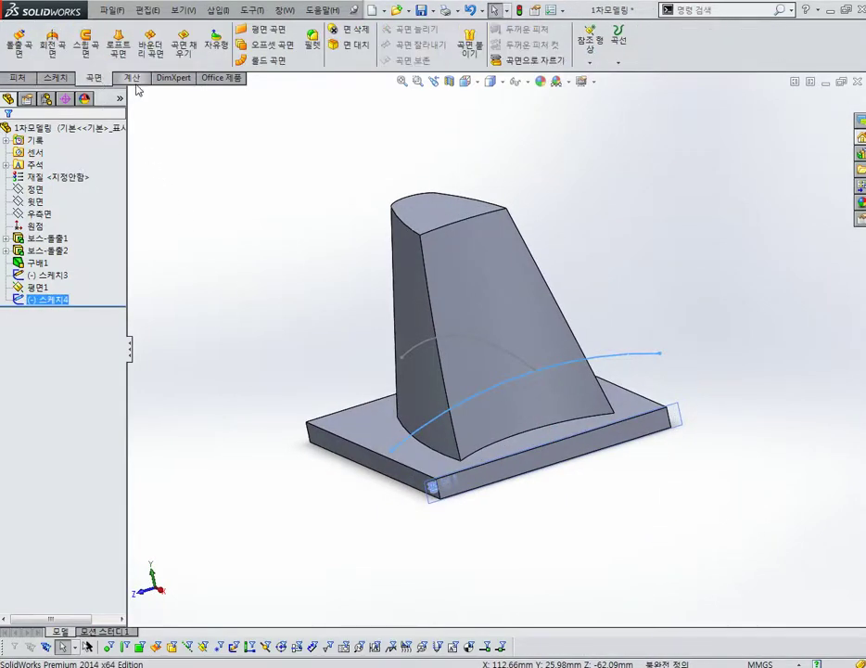
- Create a swept surface with the R200 arc (Sketch4) as profile and Sketch3 as path
click(509, 355)
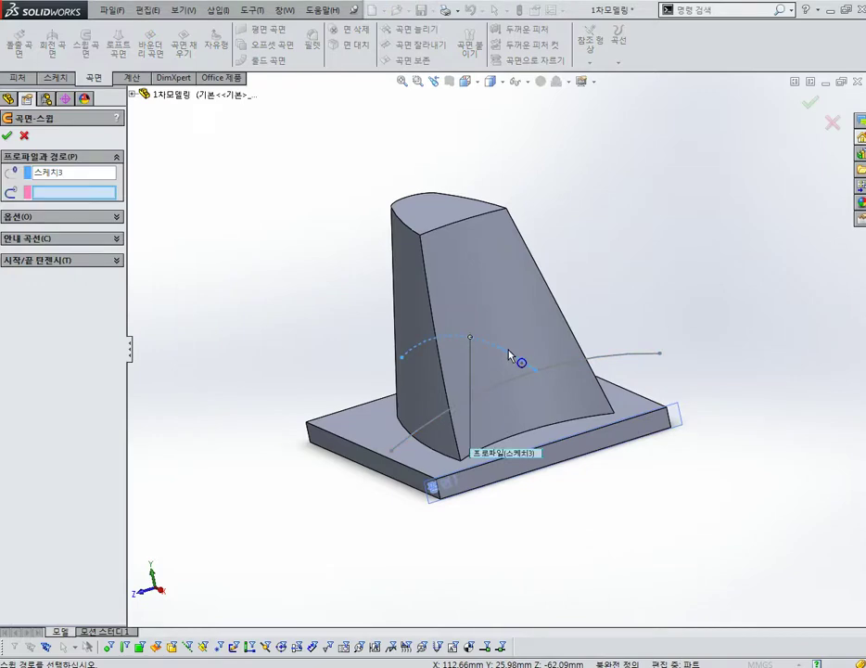
click(75, 173)
click(591, 366)
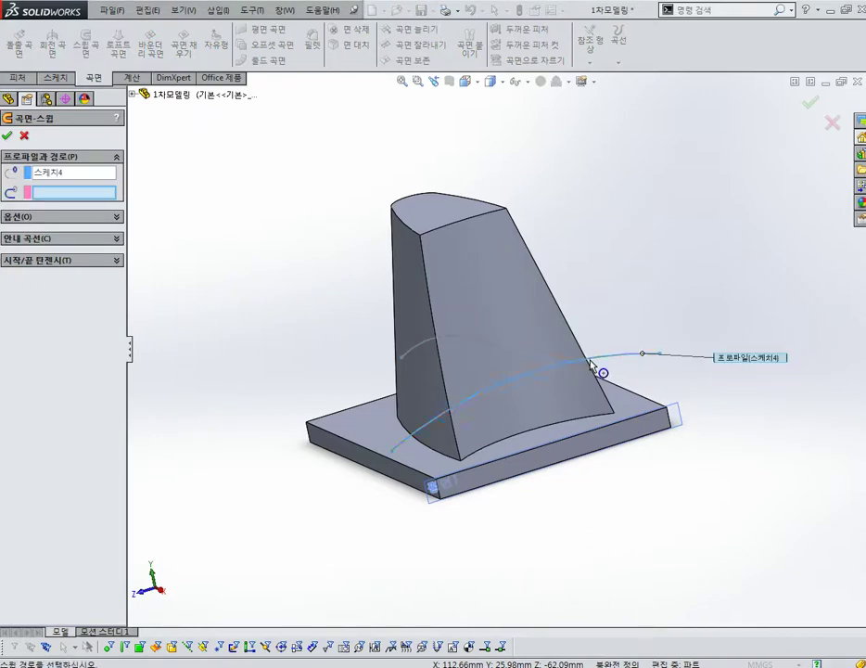
click(506, 360)
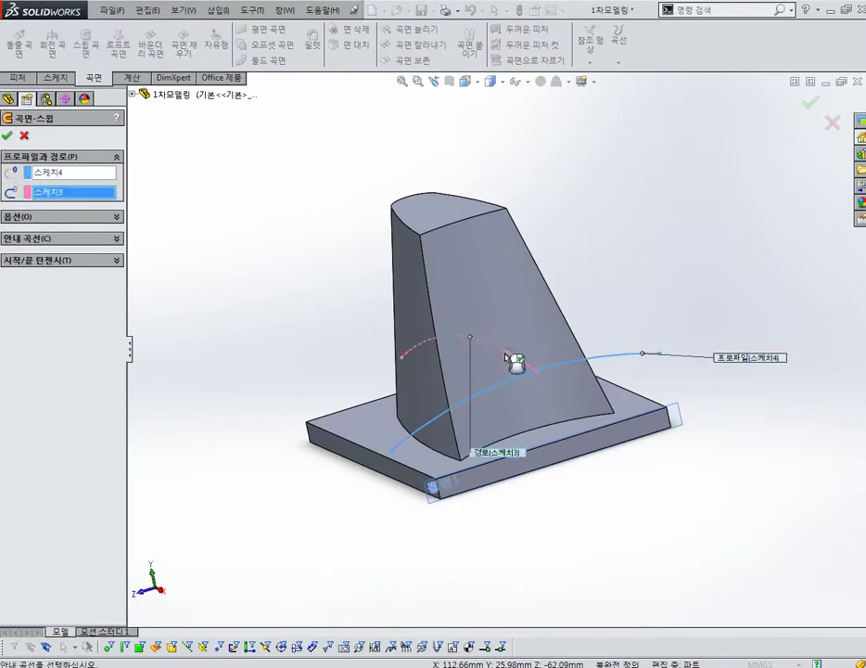
mouse_move(524, 350)
middle_down()
mouse_move(606, 310)
mouse_move(590, 296)
mouse_move(291, 318)
middle_up()
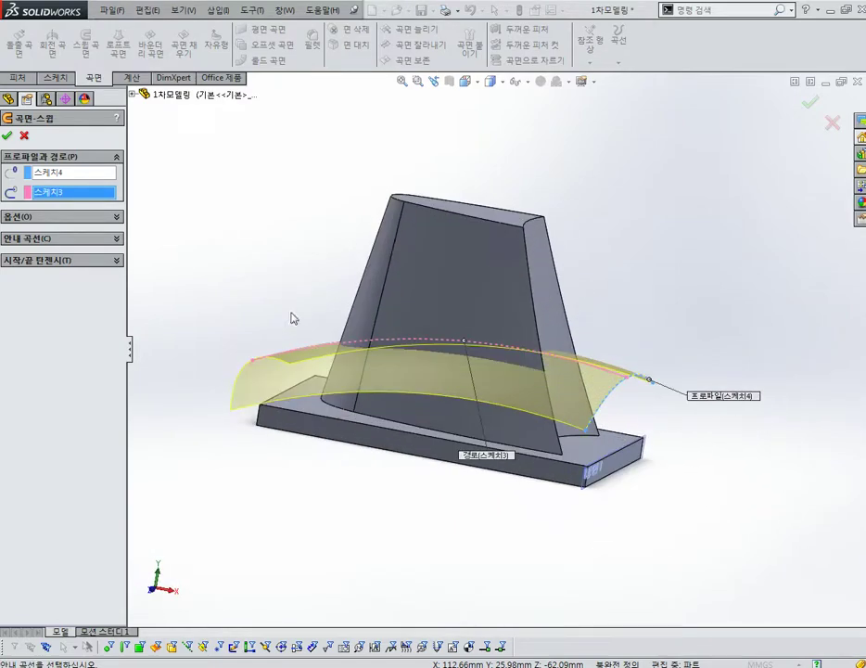
click(7, 137)
- Orbit and zoom to inspect the new swept surface over the solid
mouse_move(238, 309)
middle_down()
mouse_move(323, 335)
mouse_move(332, 418)
mouse_move(472, 414)
mouse_move(480, 432)
mouse_move(267, 447)
middle_up()
scroll(322, 348, up, 3)
scroll(480, 432, down, 3)
scroll(472, 431, down, 3)
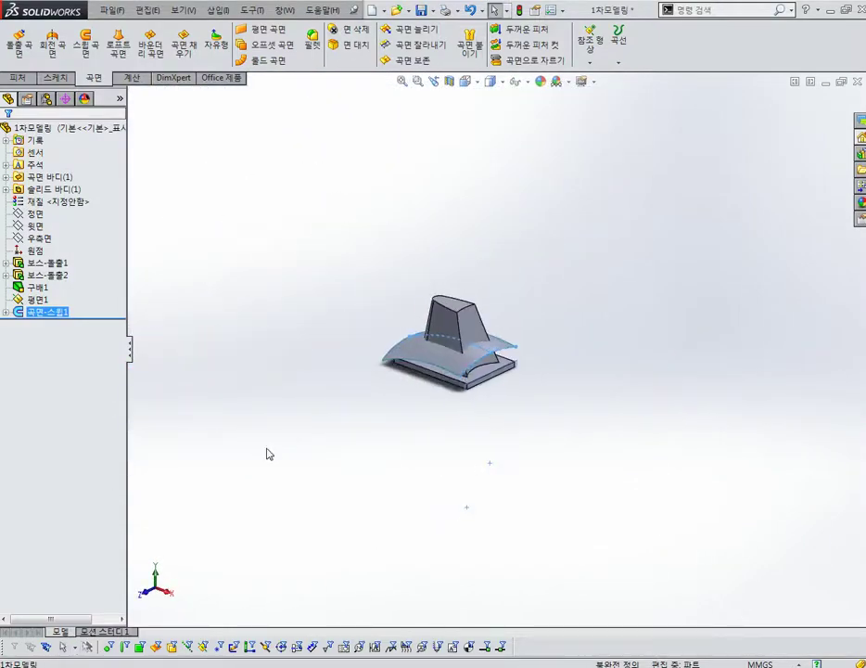
scroll(464, 357, up, 4)
scroll(501, 311, up, 2)
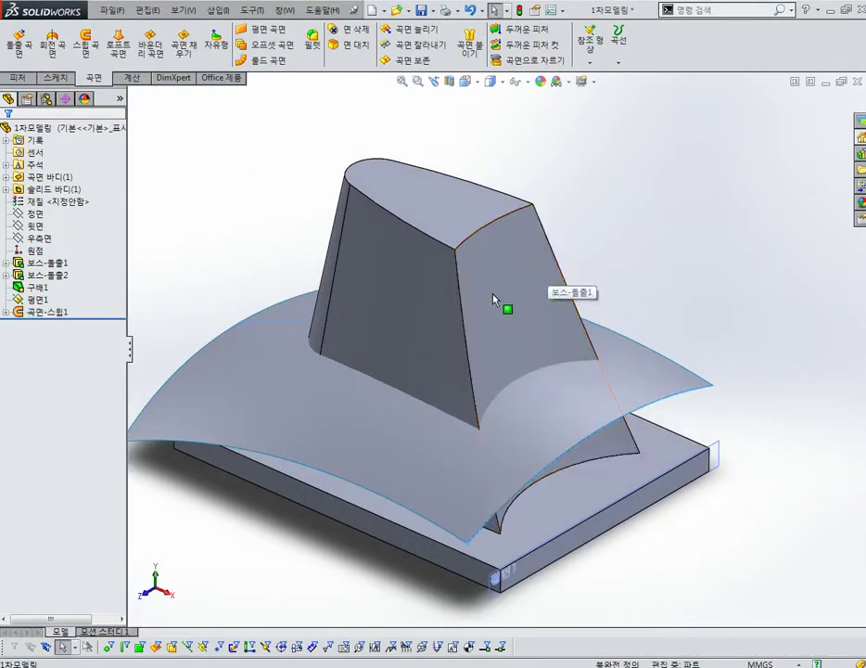
click(513, 61)
- Cut the tapered solid's top with Surface-Sweep1
click(316, 417)
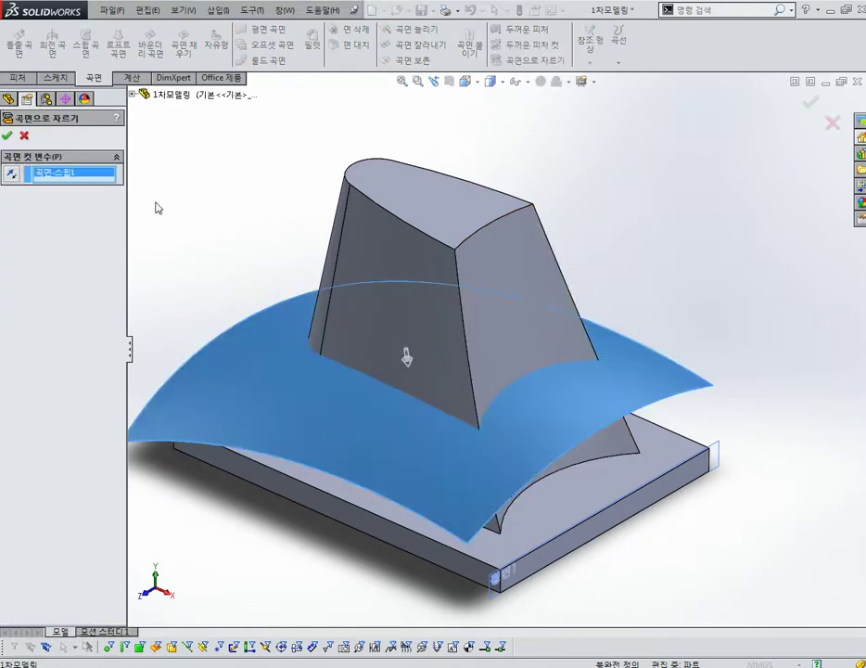
click(8, 136)
mouse_move(325, 238)
middle_down()
mouse_move(572, 408)
mouse_move(596, 353)
mouse_move(605, 394)
middle_up()
- Hide the swept surface and view the curved trimmed top from above
click(607, 390)
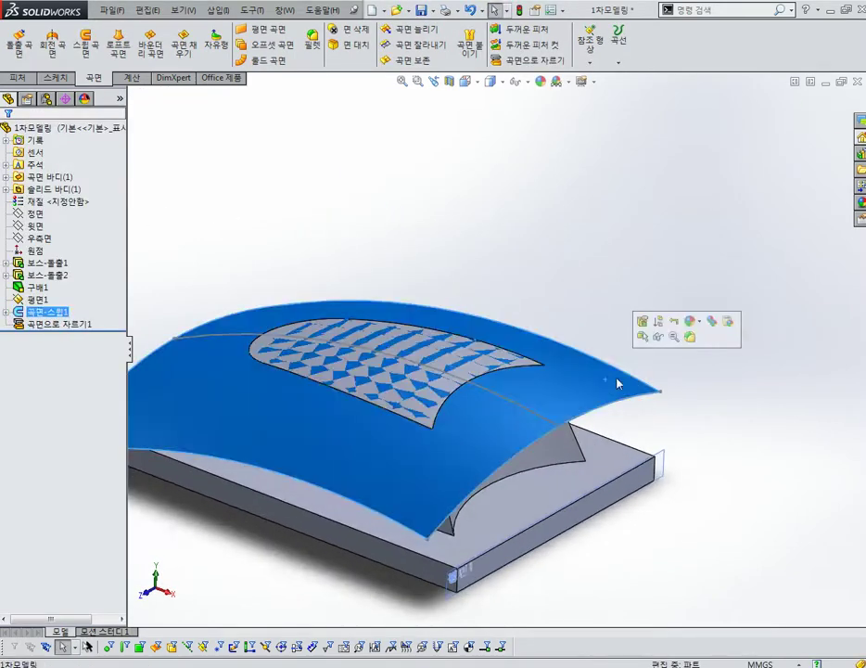
click(656, 337)
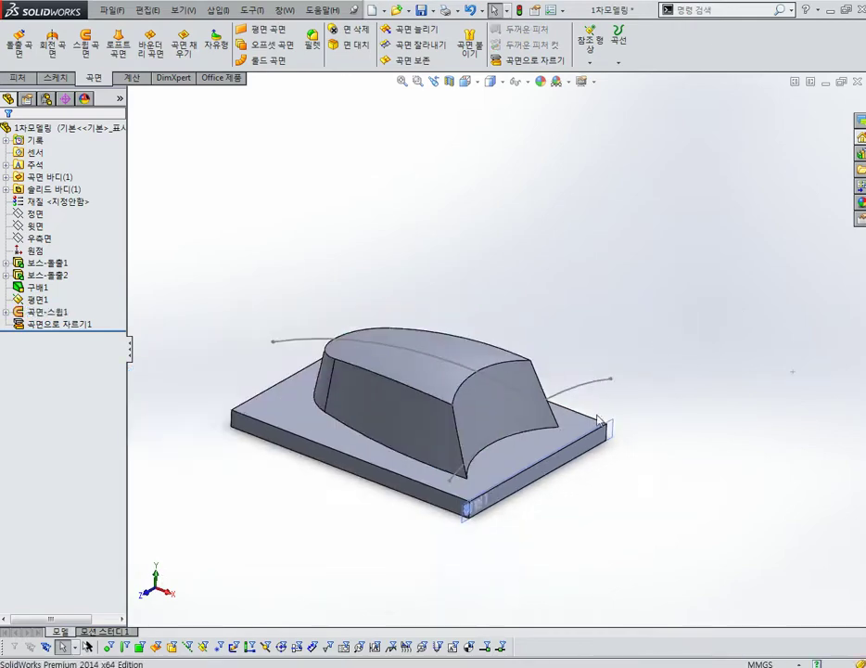
middle_drag(599, 420, 522, 287)
mouse_move(484, 396)
middle_down()
mouse_move(476, 472)
mouse_move(441, 332)
middle_up()
scroll(458, 401, down, 2)
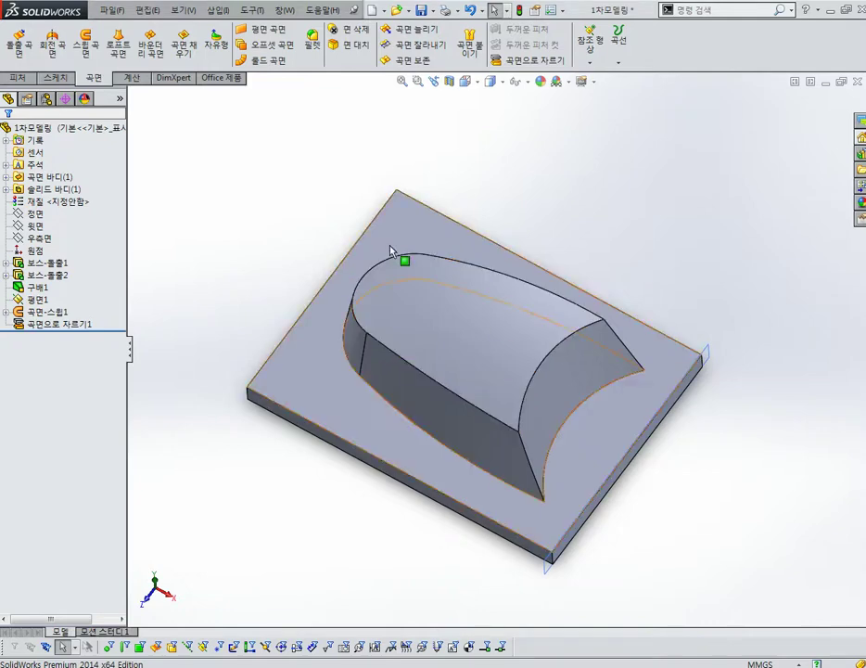
click(20, 78)
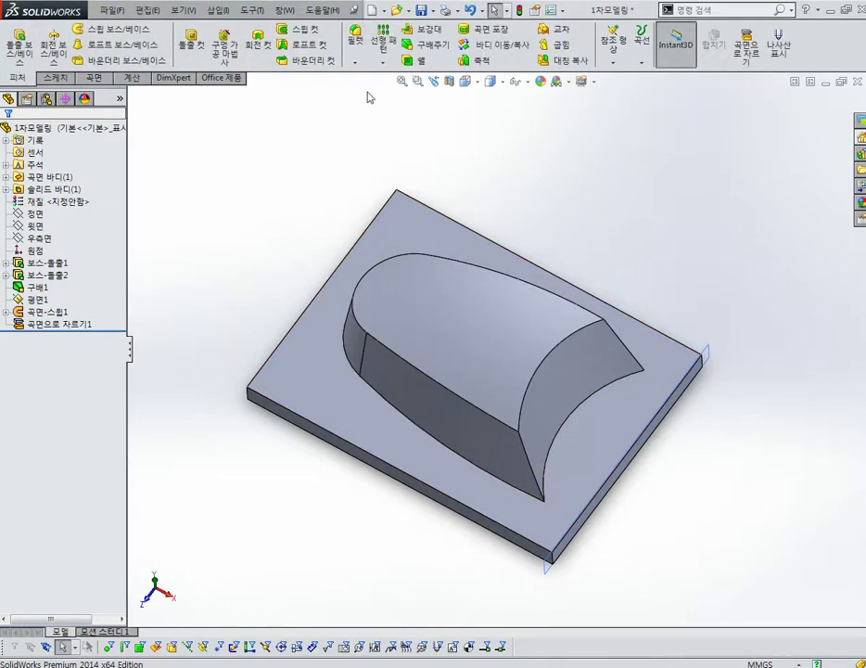
- Add a 5 mm fillet to the two vertical edges where the concave end face meets the sides
click(356, 37)
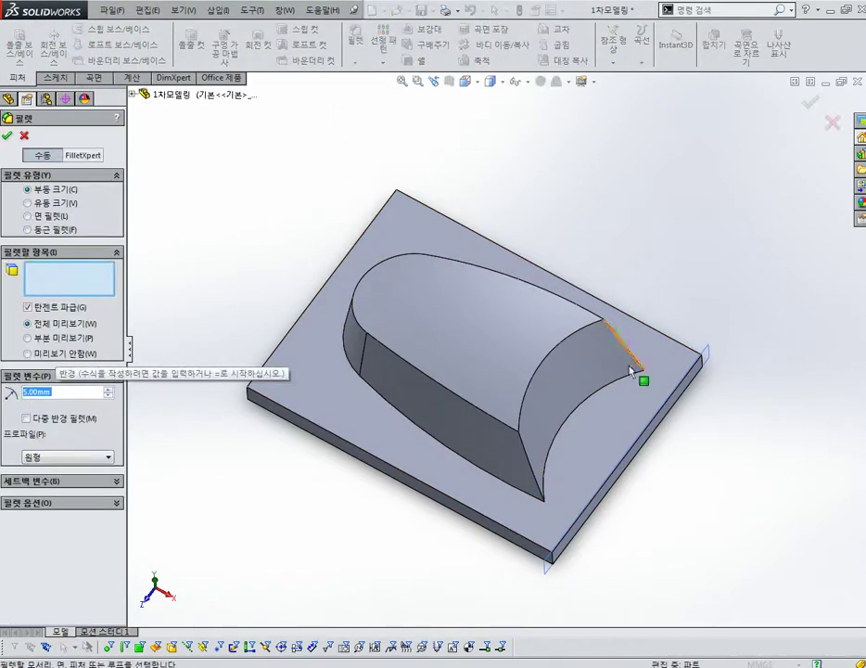
click(526, 454)
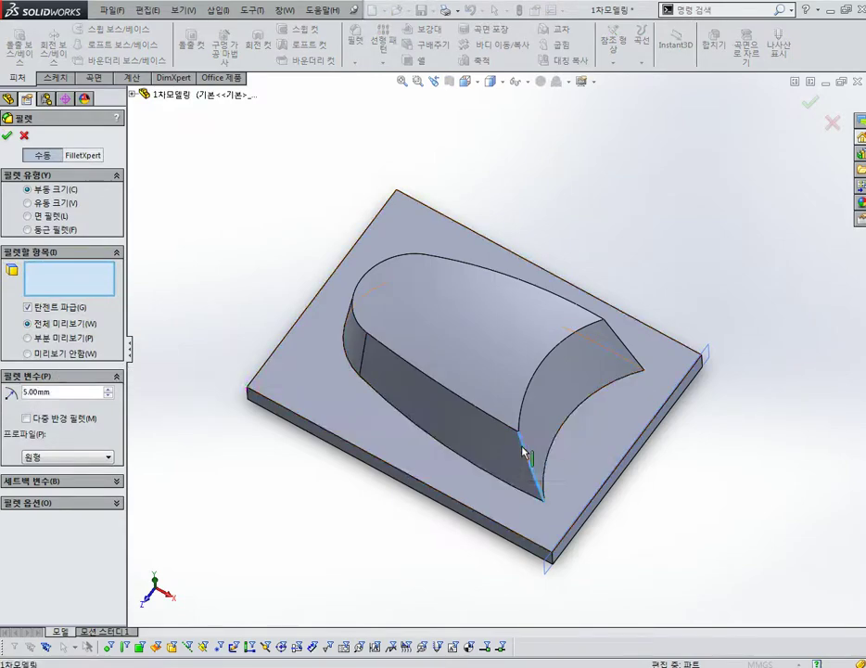
click(624, 349)
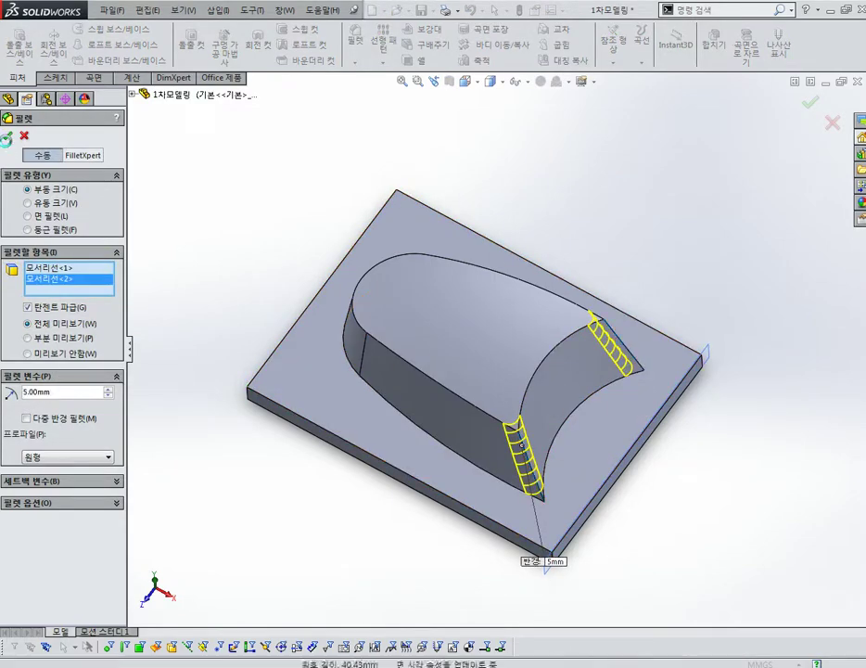
click(6, 136)
mouse_move(661, 265)
middle_down()
mouse_move(657, 295)
mouse_move(736, 383)
mouse_move(745, 344)
middle_up()
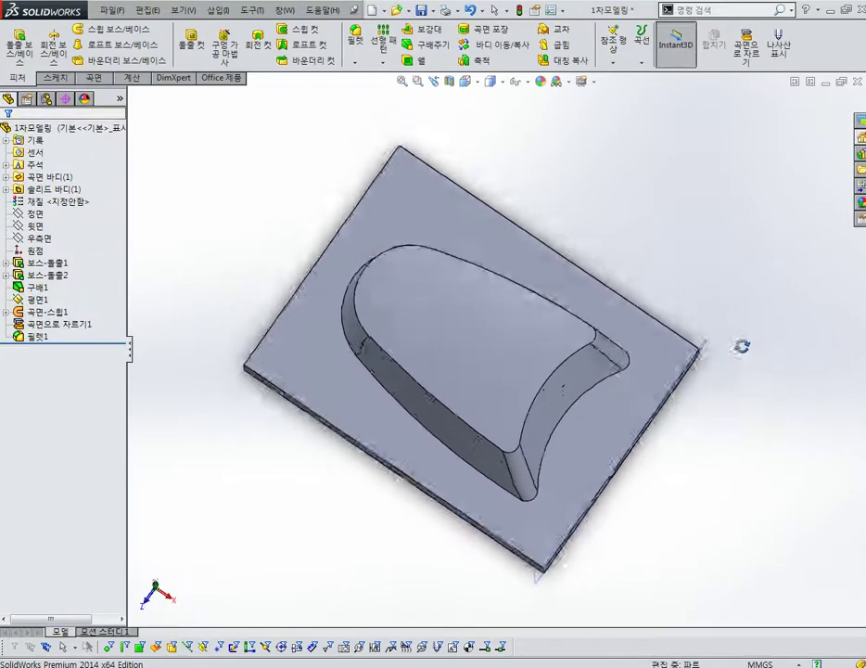
scroll(727, 377, down, 3)
- Open an empty sketch on Plane1, exit it, and orbit back to an isometric view
click(684, 374)
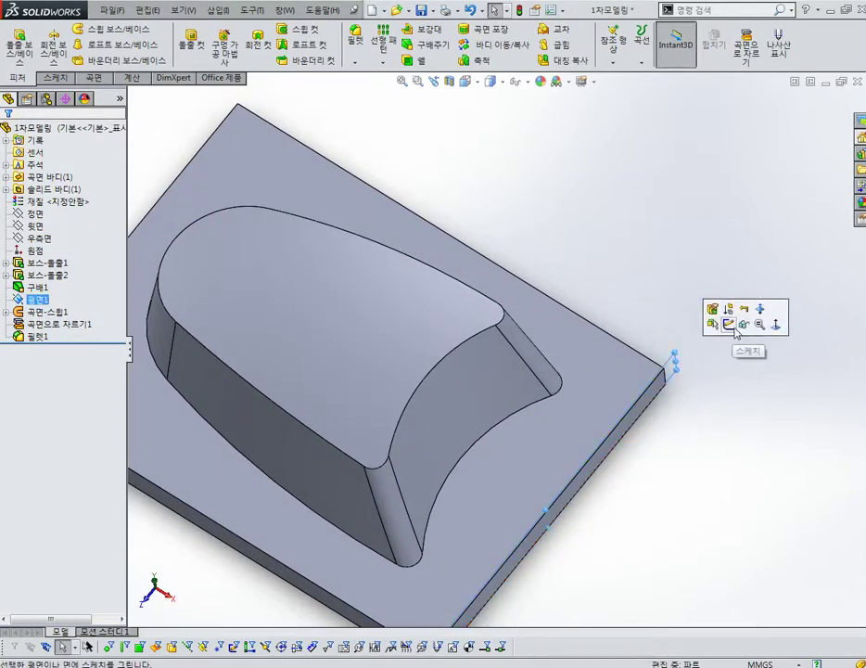
click(732, 327)
click(807, 104)
mouse_move(791, 147)
middle_down()
mouse_move(764, 329)
mouse_move(770, 436)
middle_up()
click(687, 487)
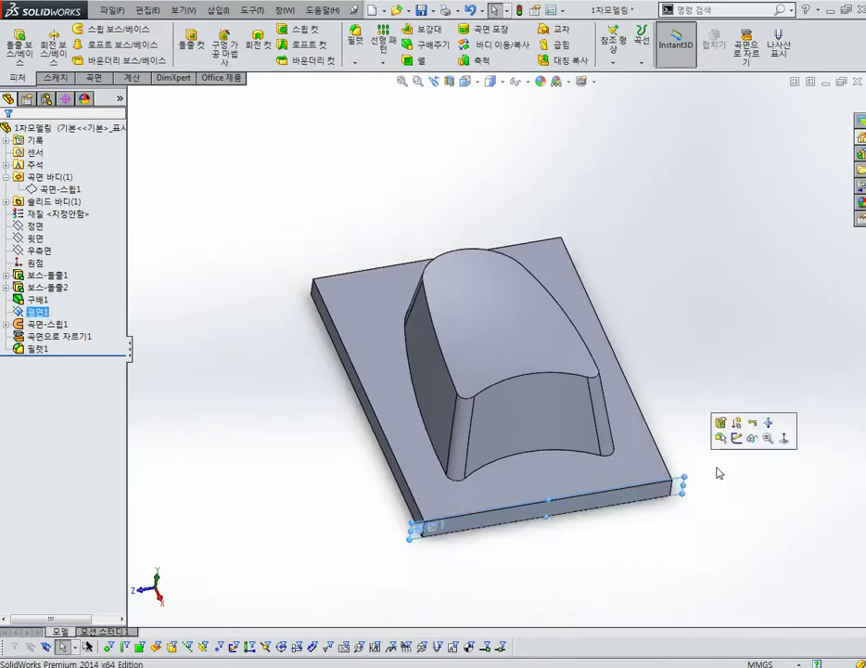
mouse_move(649, 496)
middle_down()
mouse_move(702, 450)
mouse_move(570, 444)
middle_up()
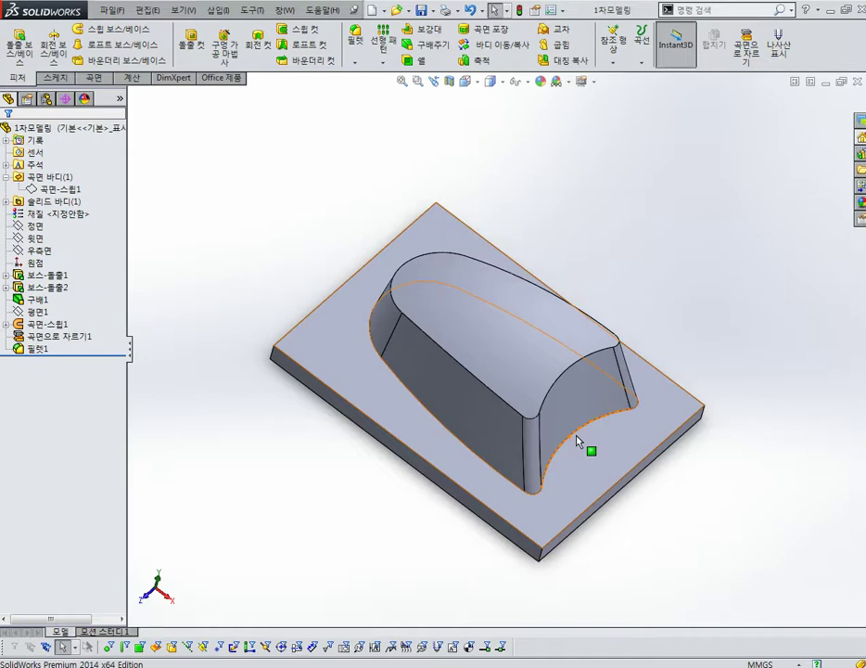
middle_drag(576, 441, 748, 251)
- Start a new reference plane from the Reference Geometry dropdown
scroll(489, 404, down, 4)
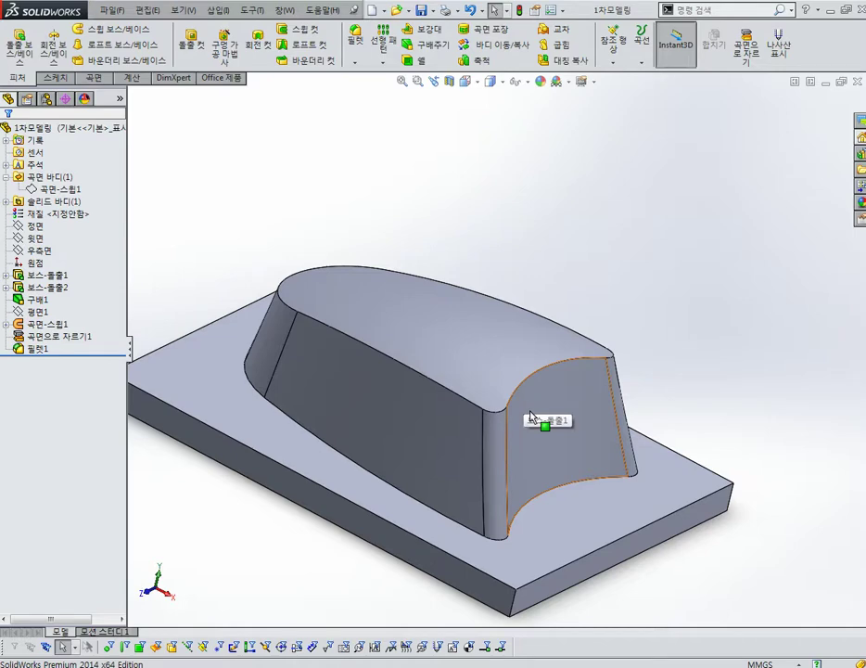
scroll(529, 417, up, 2)
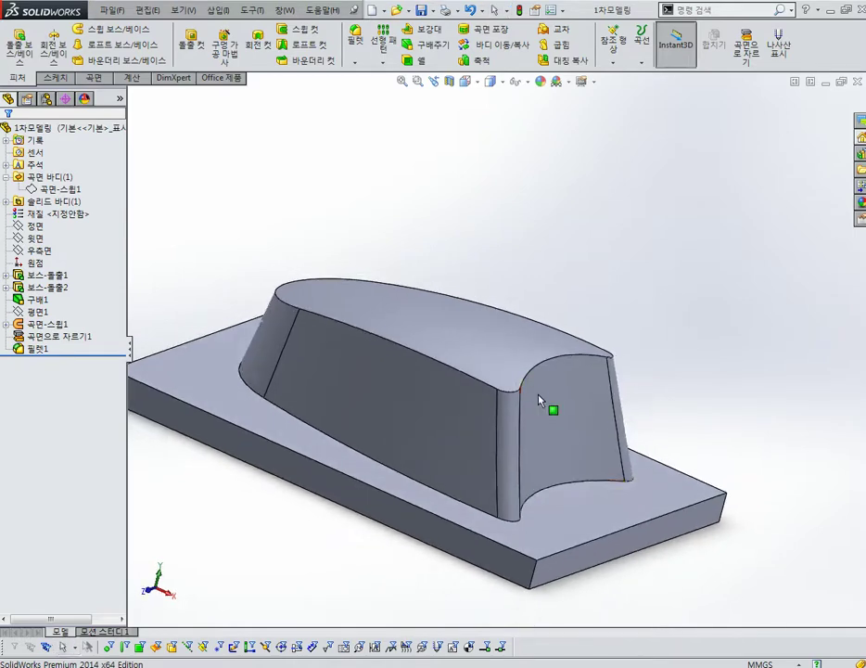
scroll(542, 400, up, 2)
mouse_move(542, 401)
middle_down()
mouse_move(578, 426)
mouse_move(557, 371)
middle_up()
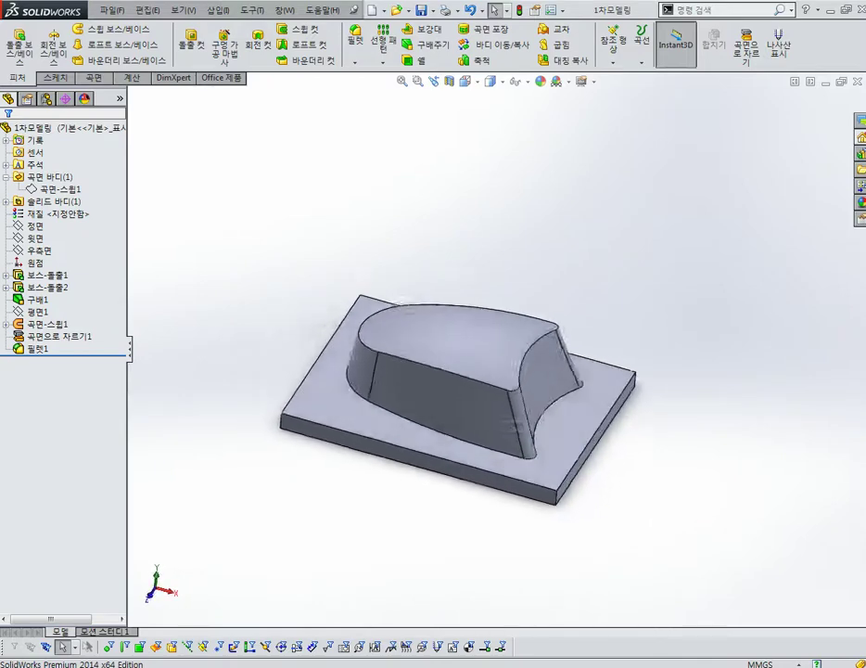
scroll(577, 348, down, 2)
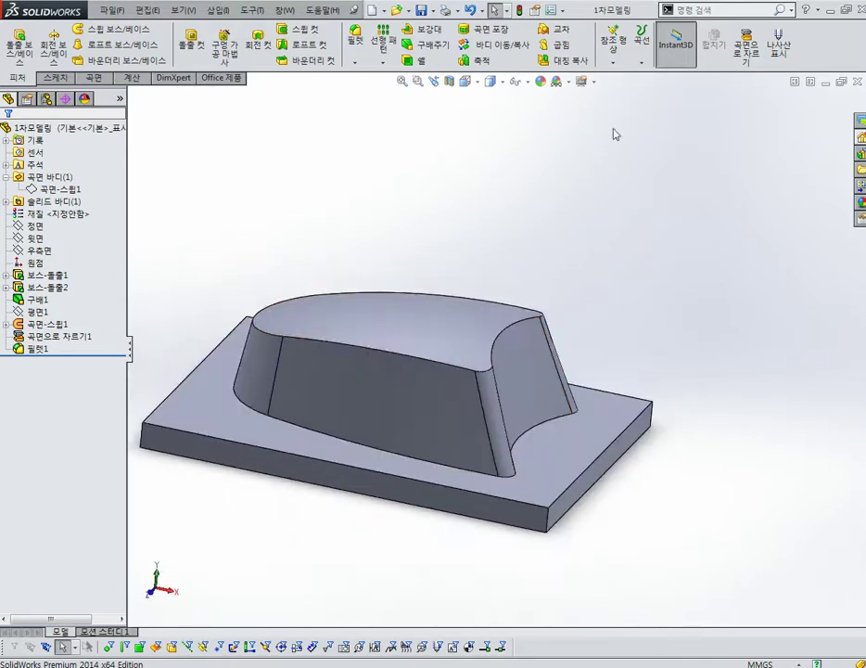
click(612, 62)
click(619, 78)
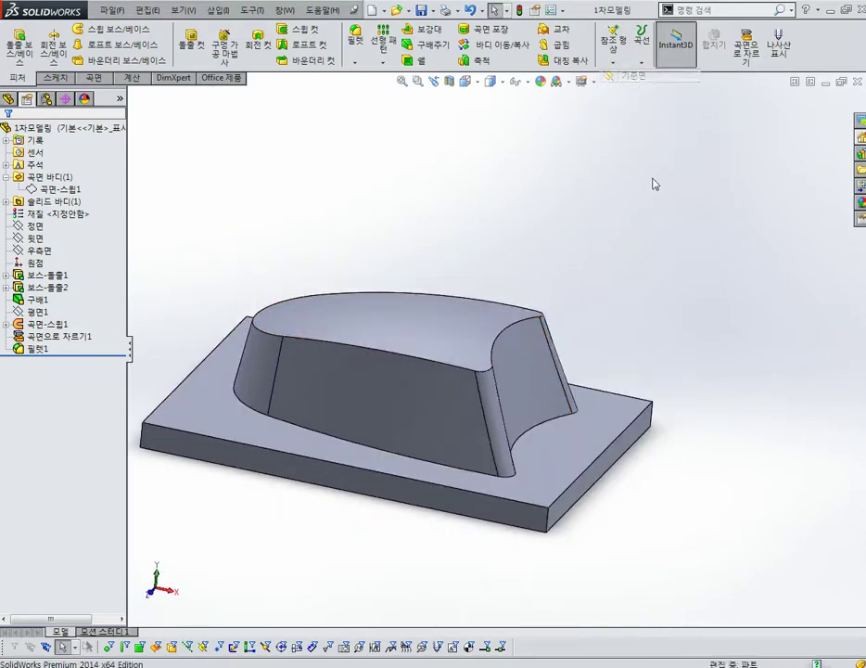
- Create plane 평면2 offset 25 mm above the base plate's top face
scroll(551, 474, down, 3)
click(547, 468)
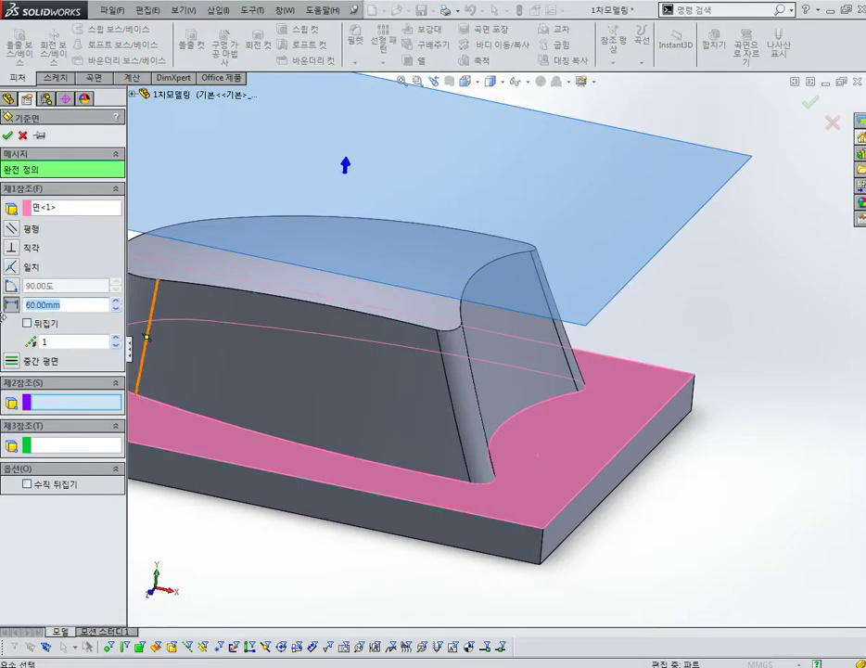
text(25)
key(Return)
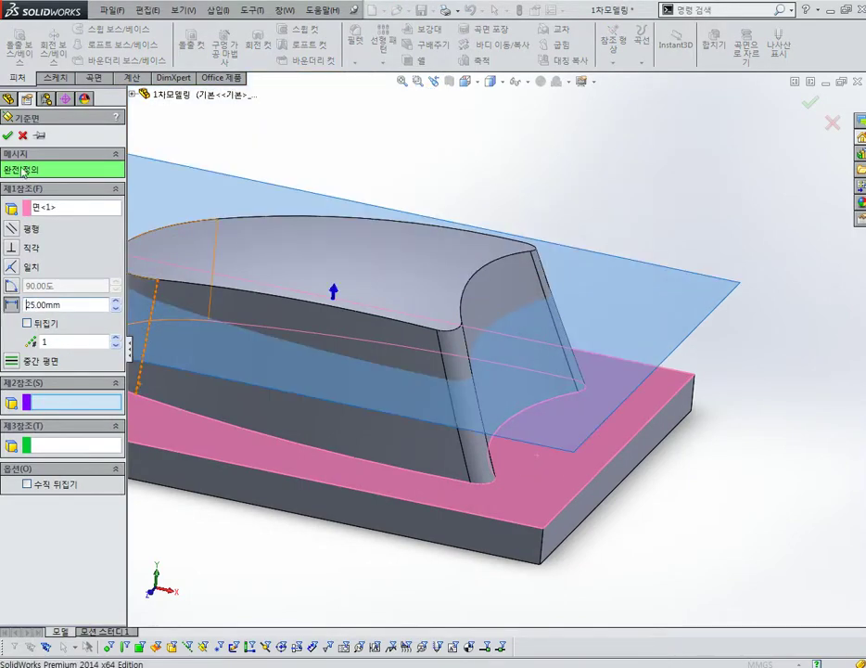
click(8, 135)
- Open a new sketch on plane 평면2
middle_drag(436, 241, 464, 290)
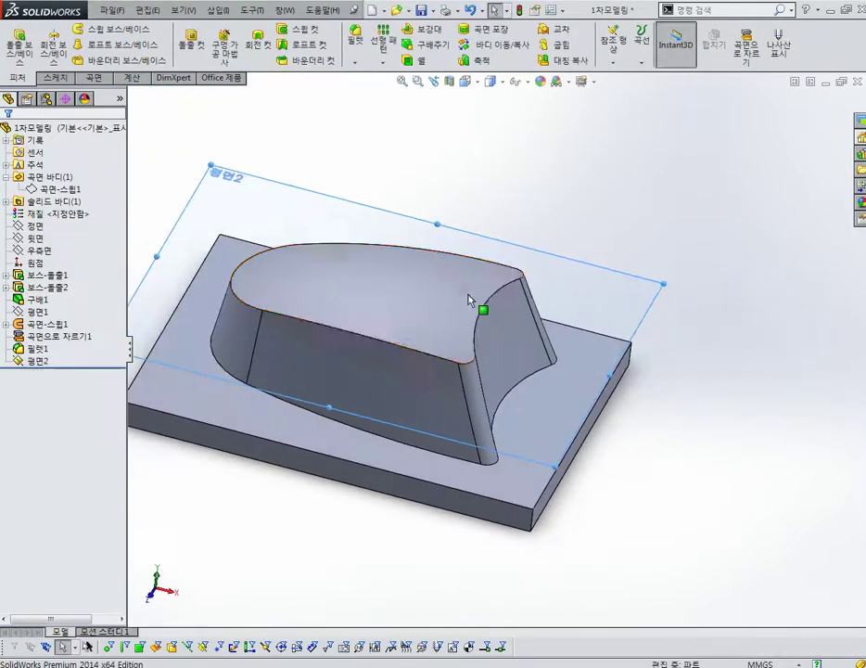
scroll(489, 270, up, 3)
scroll(490, 270, down, 3)
scroll(455, 319, up, 2)
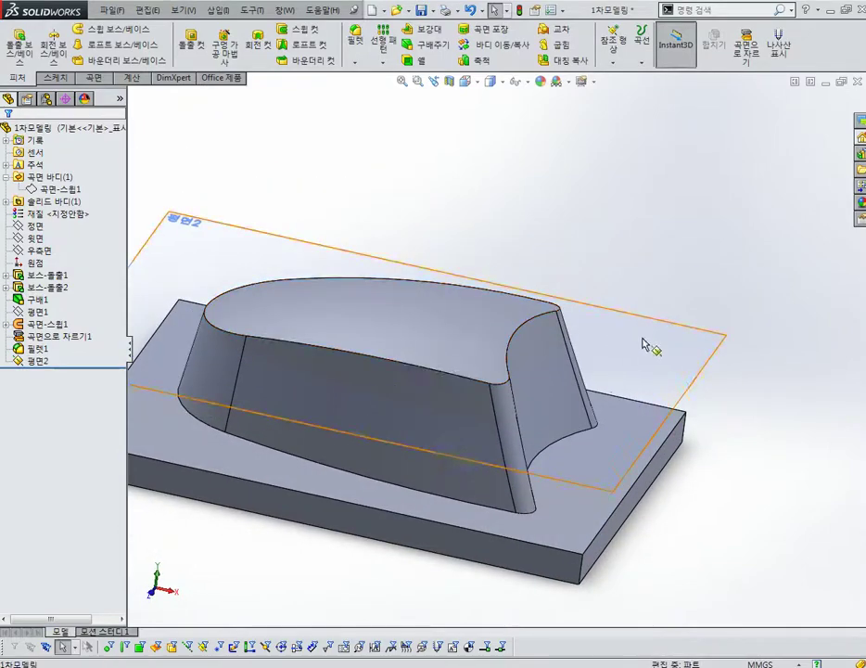
click(705, 322)
click(742, 293)
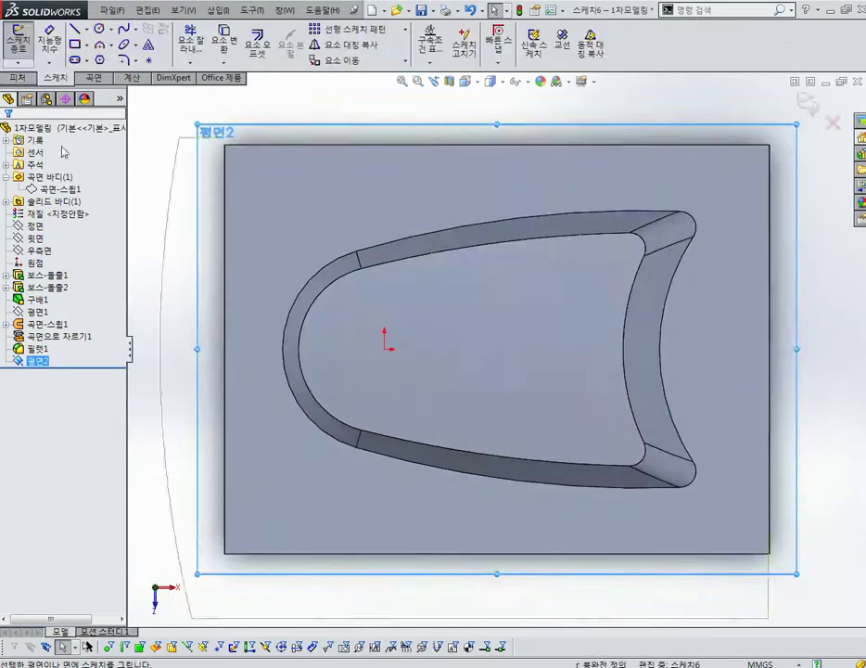
- Draw a horizontal centerline across the full width of the plane
click(87, 28)
click(98, 44)
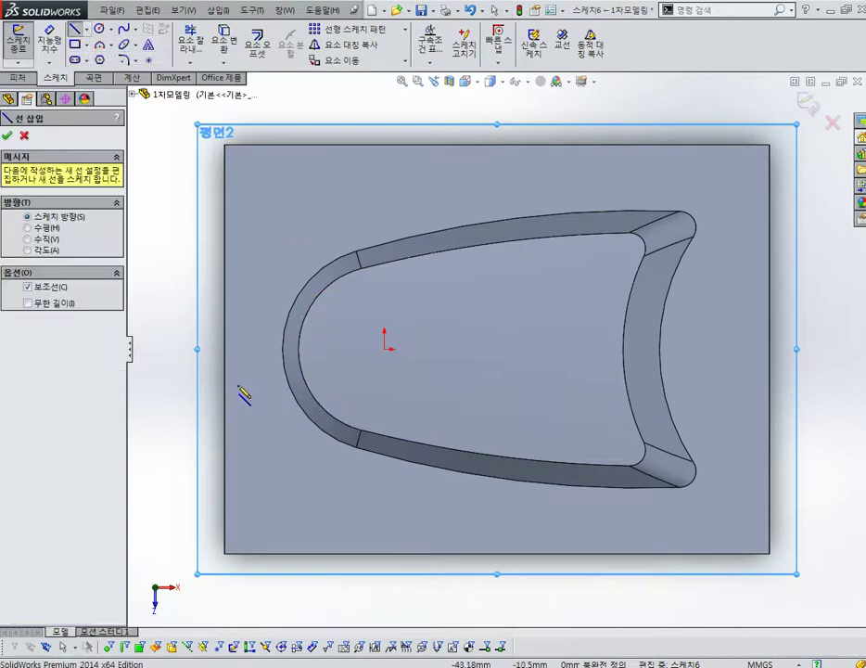
click(225, 350)
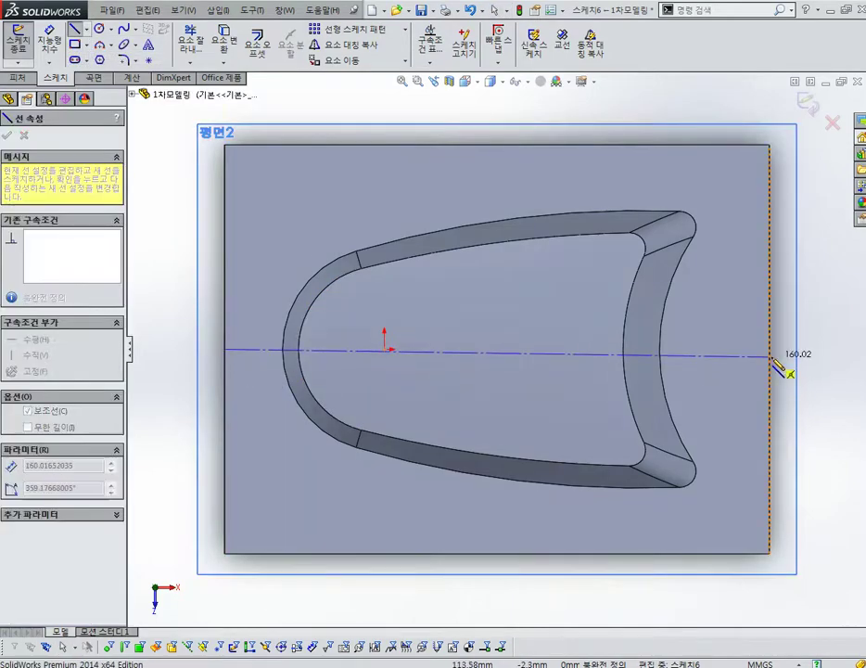
click(770, 351)
key(Escape)
scroll(715, 309, up, 2)
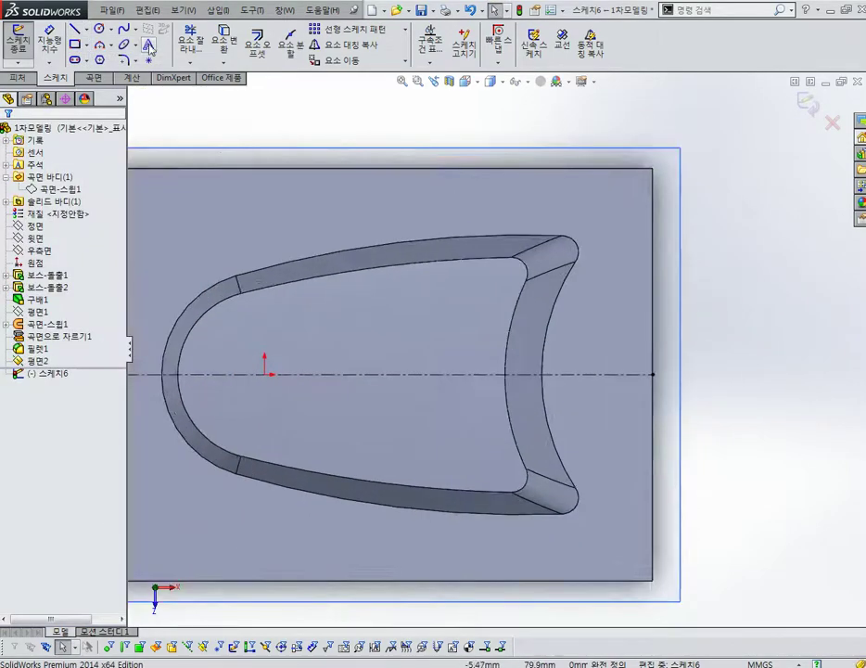
- Draw a corner rectangle above the solid's curved end, upper right of the centerline
click(75, 44)
click(448, 221)
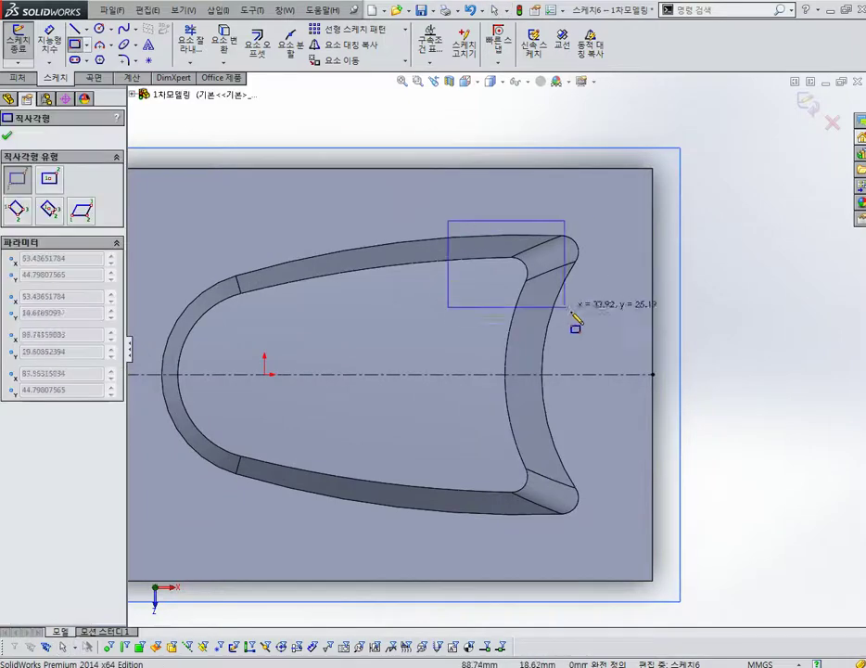
click(618, 329)
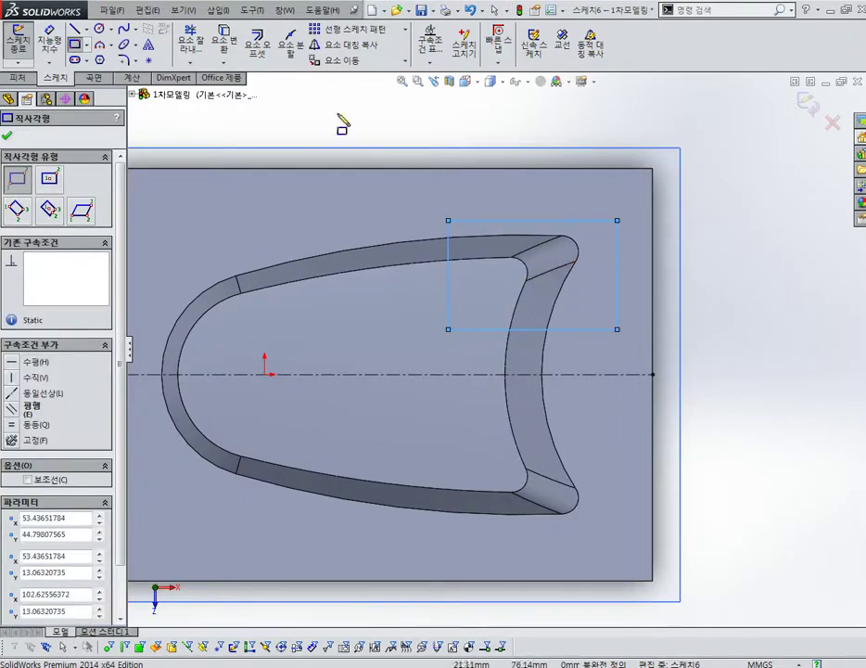
key(Escape)
- Mirror the rectangle across the centerline
click(350, 44)
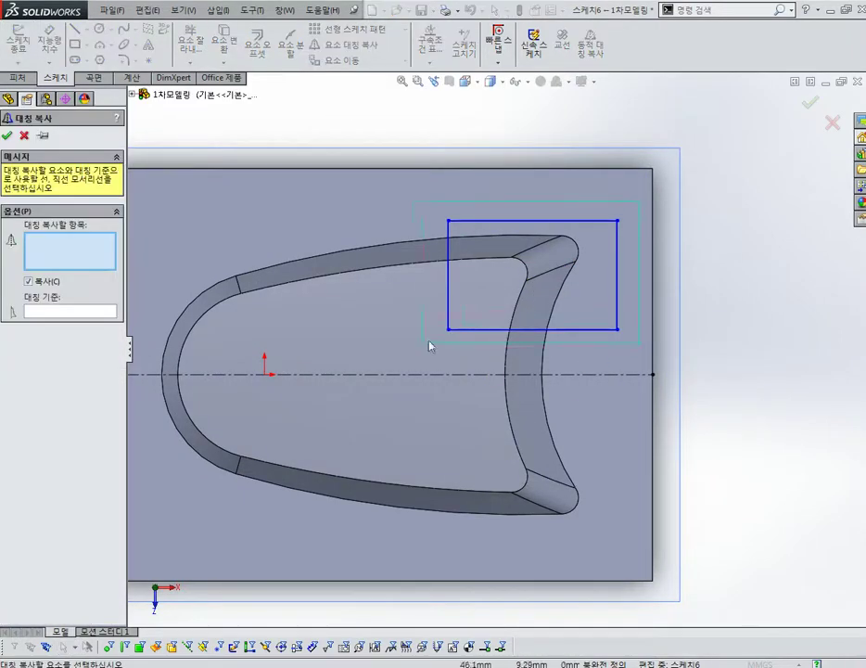
click(103, 307)
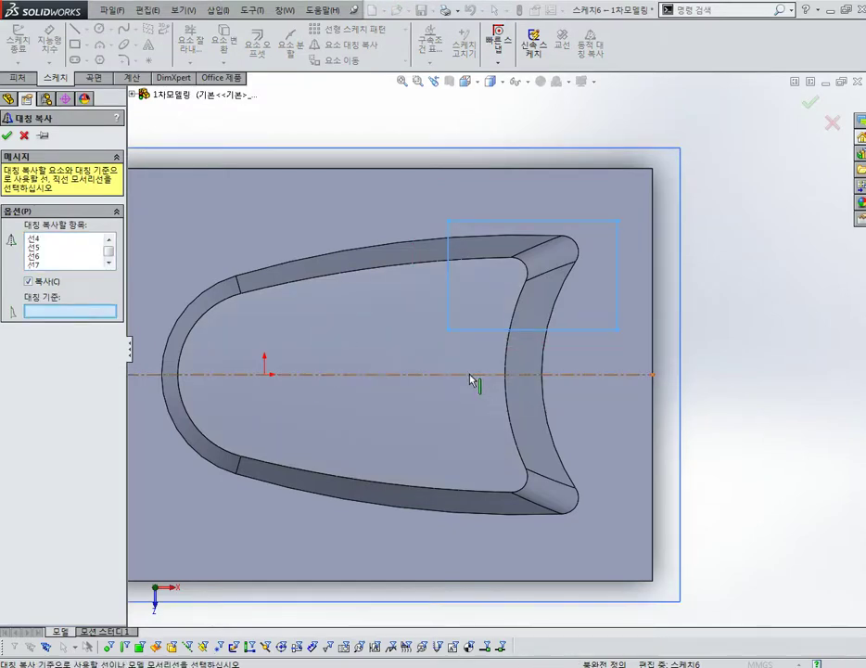
click(471, 375)
click(9, 136)
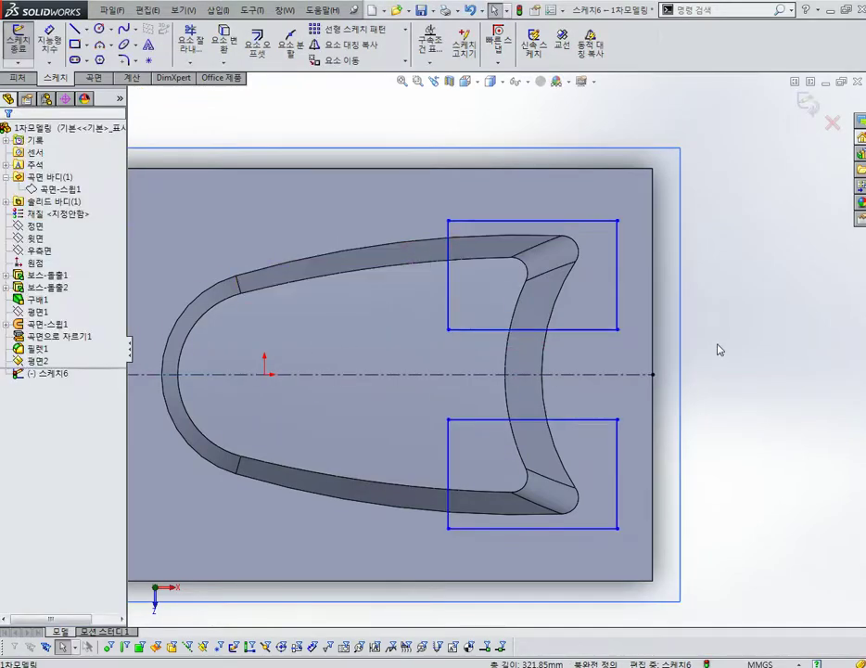
right_drag(731, 344, 789, 228)
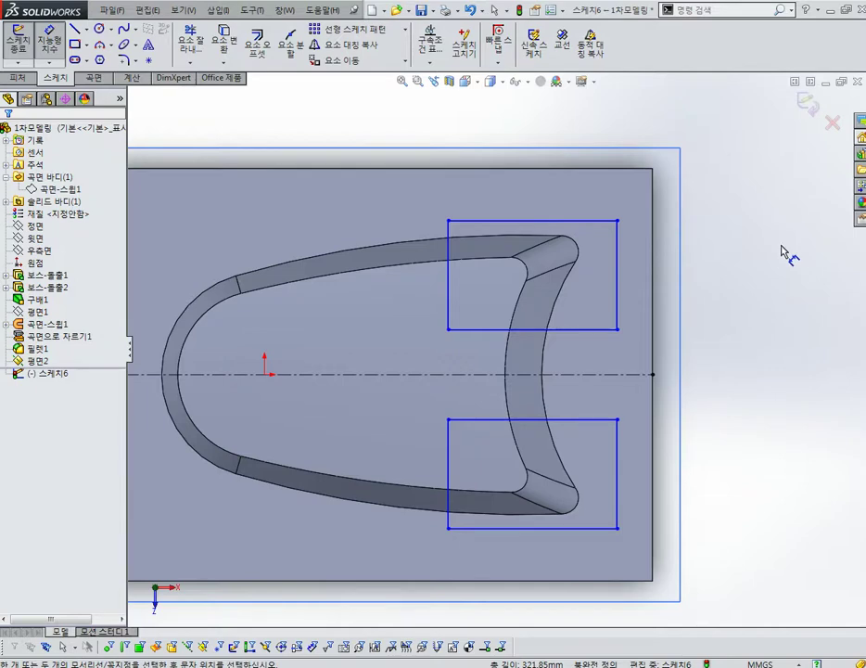
- Dimension the gap between the two rectangles to 30
click(590, 330)
click(592, 419)
click(760, 380)
text(30)
key(Return)
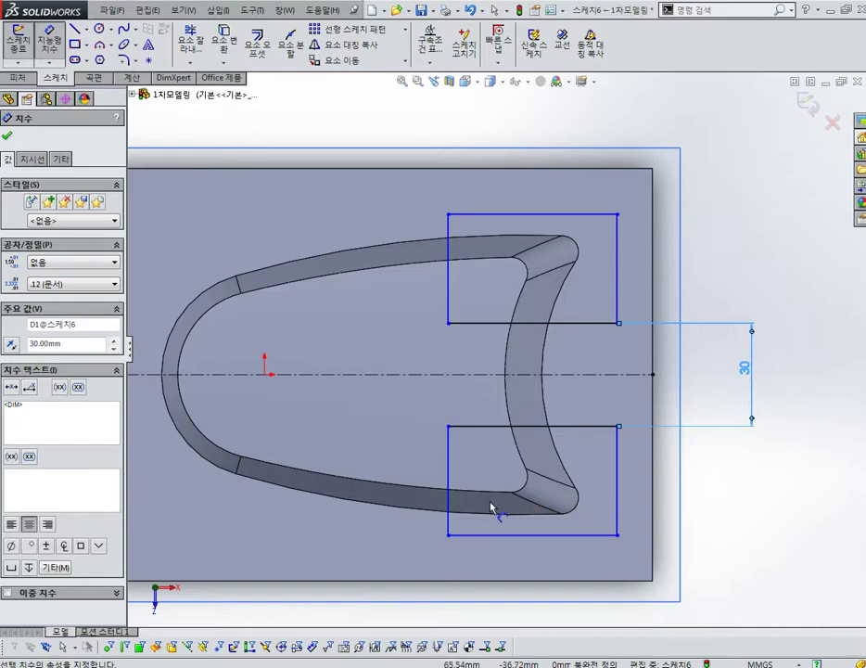
scroll(482, 497, up, 3)
scroll(457, 464, down, 2)
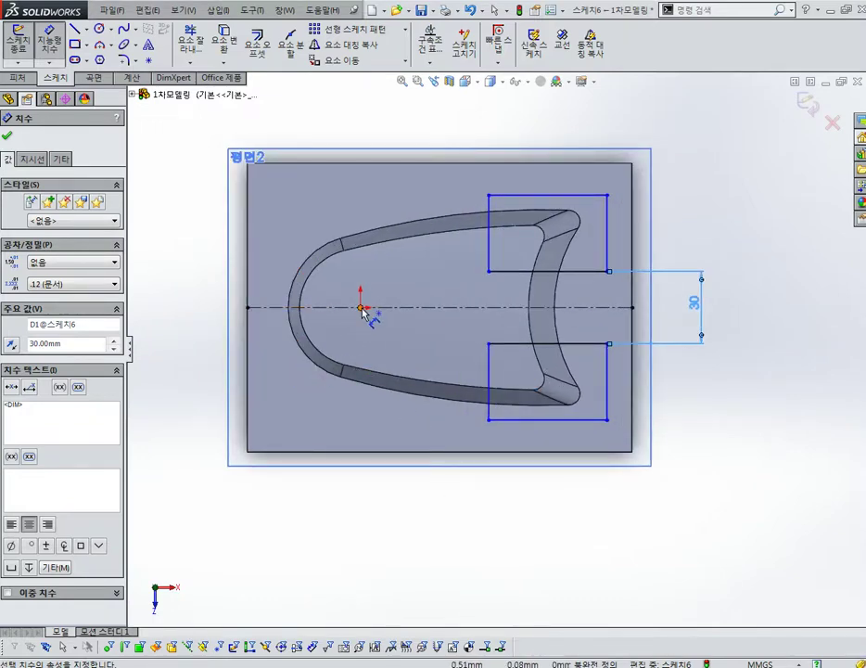
- Dimension the lower rectangle's left side 58 from the origin
click(362, 311)
click(491, 378)
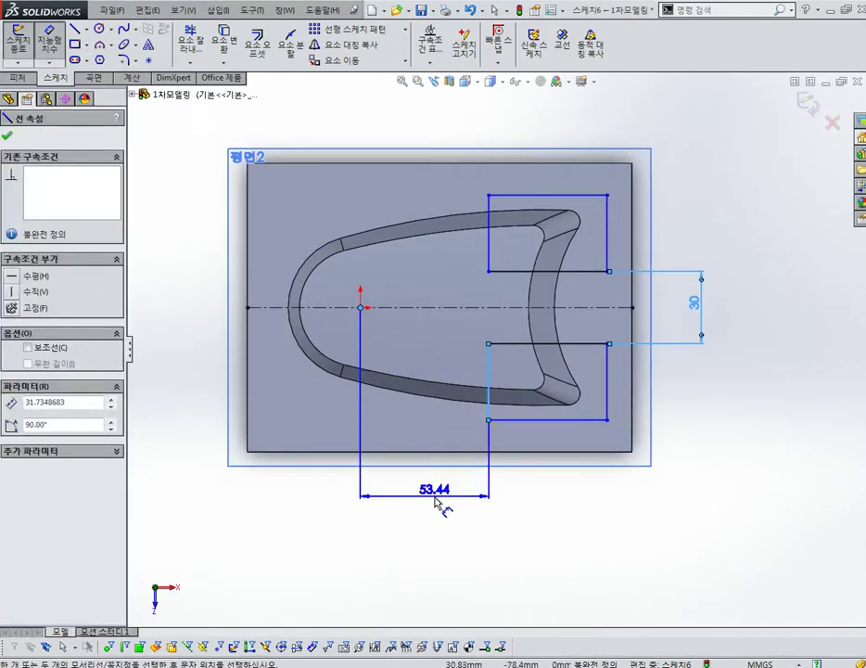
click(435, 500)
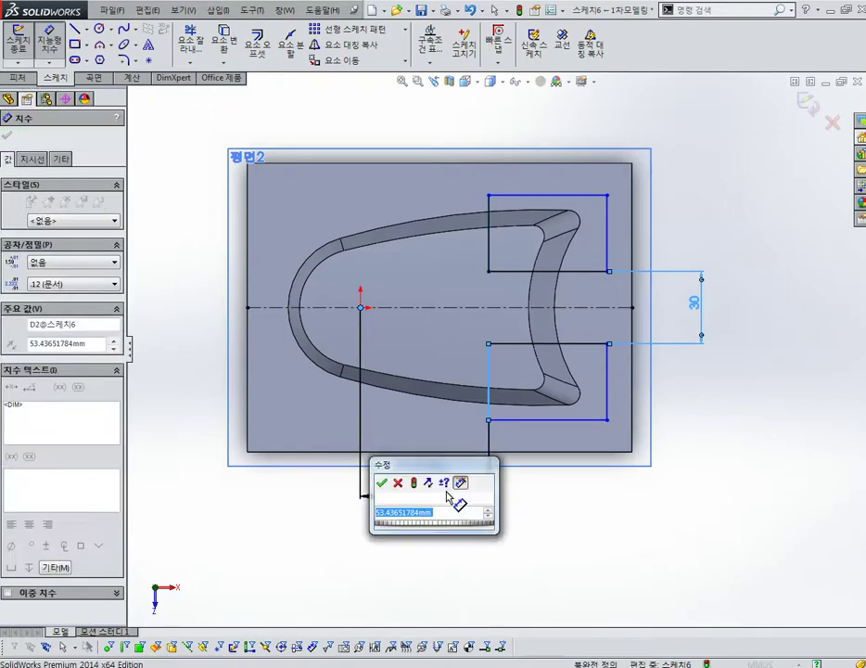
text(58)
key(Return)
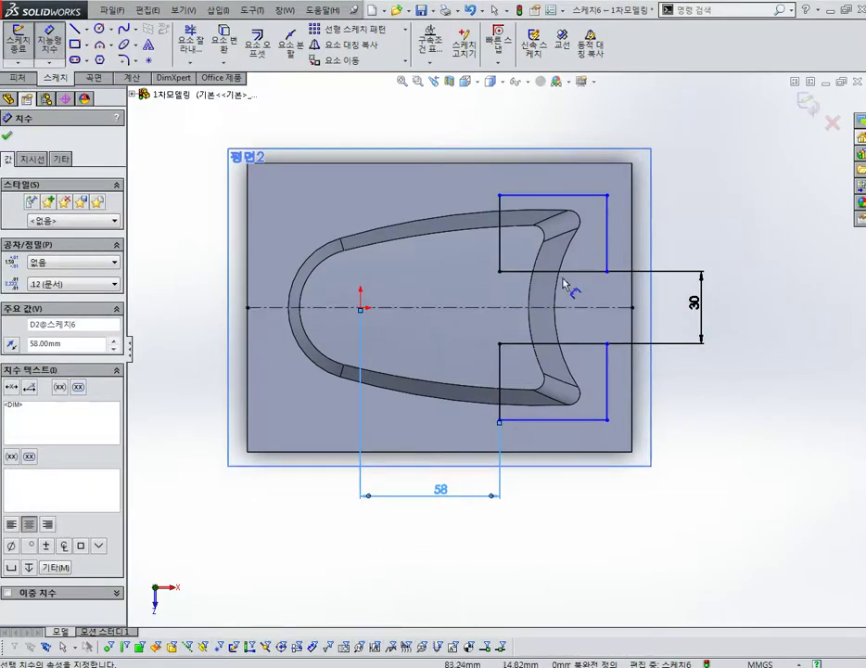
scroll(568, 223, down, 3)
key(Escape)
- Reposition the 30 and 58 dimension labels and exit the sketch
click(449, 176)
scroll(495, 342, up, 2)
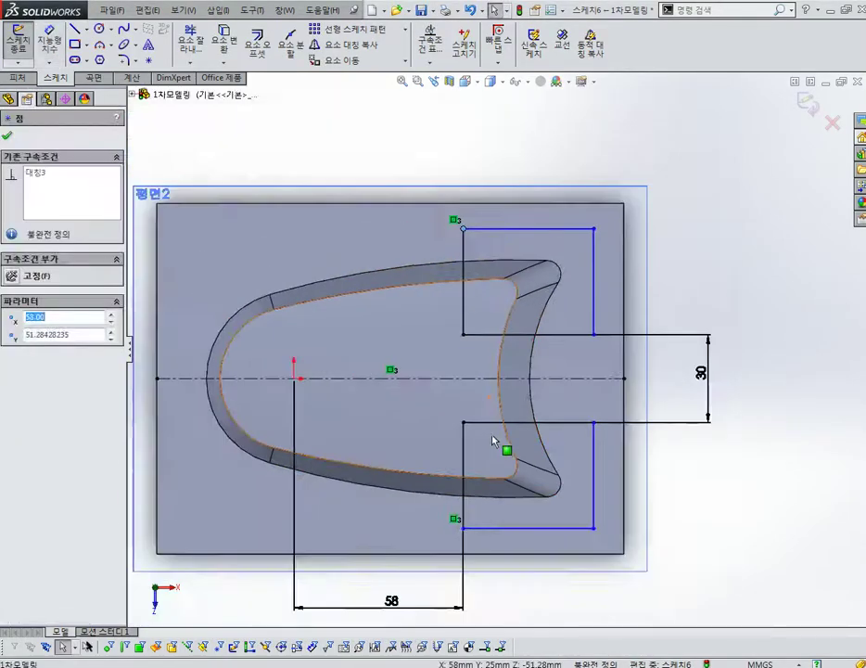
key(Escape)
drag(393, 606, 380, 587)
drag(702, 389, 671, 388)
scroll(673, 401, up, 2)
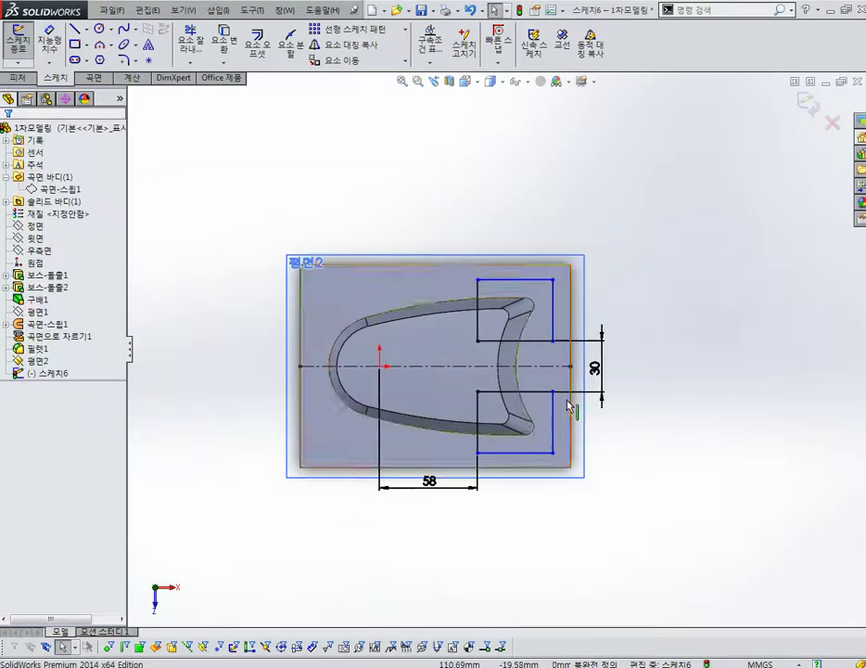
middle_drag(573, 407, 522, 332)
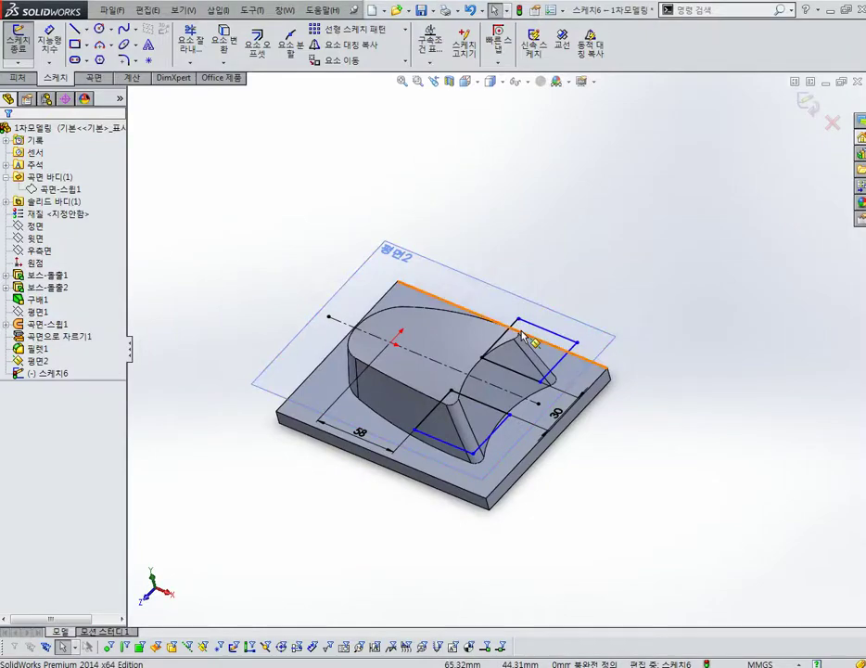
middle_drag(513, 386, 457, 388)
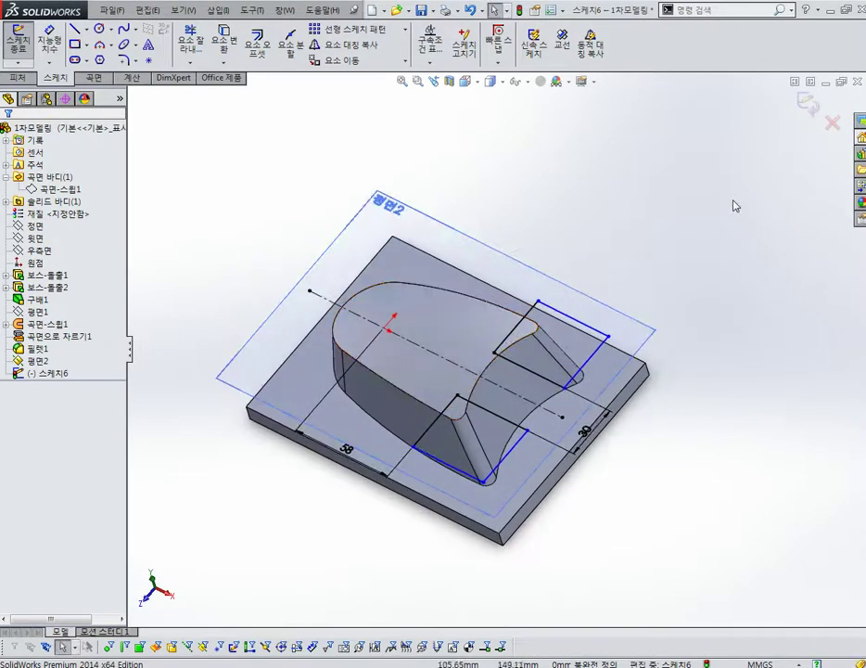
click(807, 104)
middle_drag(702, 219, 662, 209)
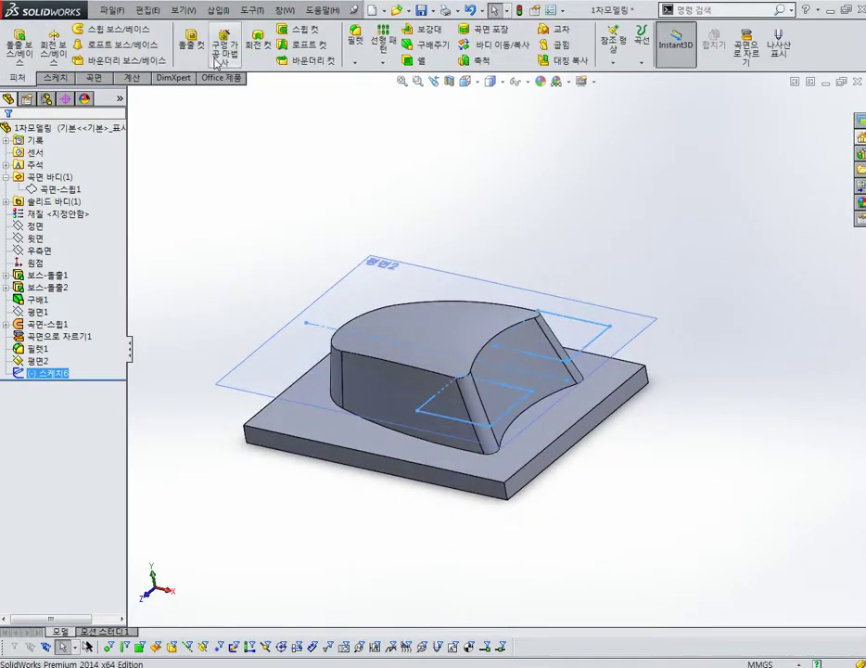
- Extrude-cut the rectangles through all in reversed direction with a 15° outward draft
click(191, 39)
click(13, 217)
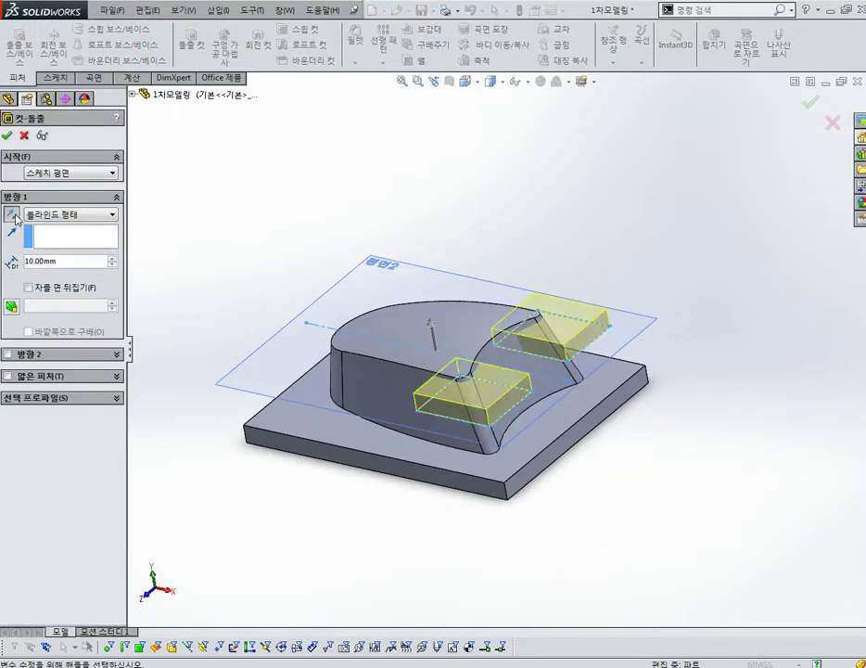
click(52, 215)
click(46, 233)
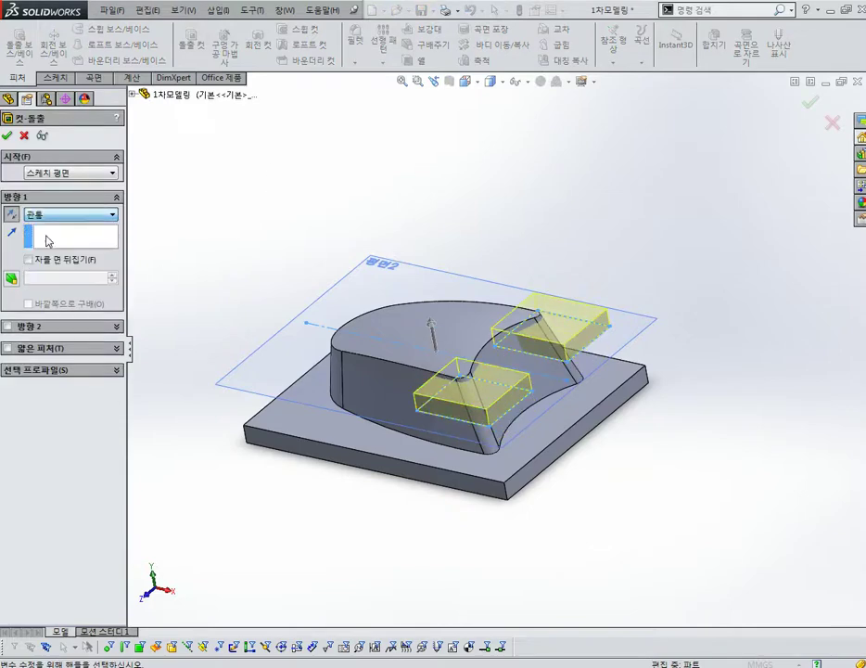
click(11, 277)
text(15)
key(Return)
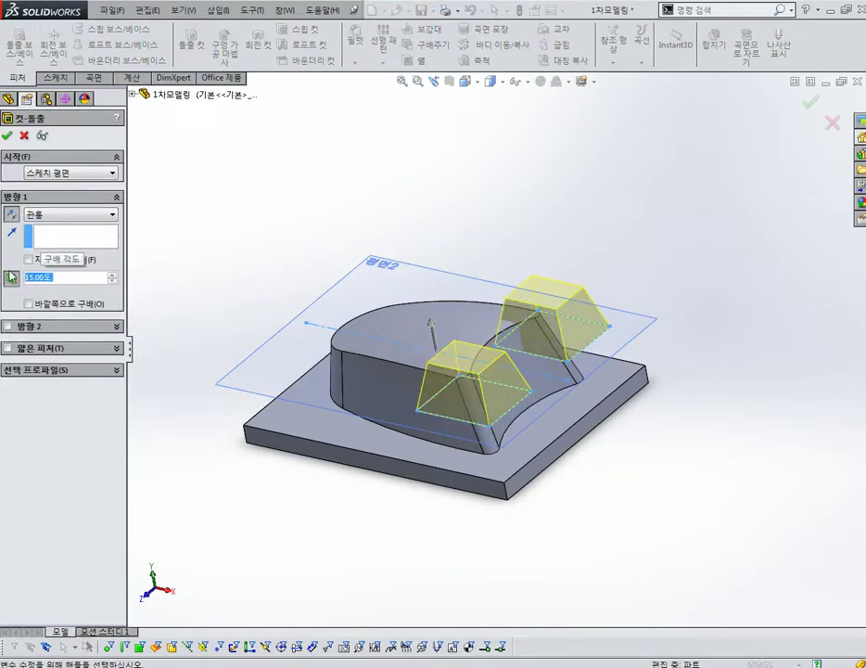
click(29, 304)
middle_drag(309, 280, 309, 254)
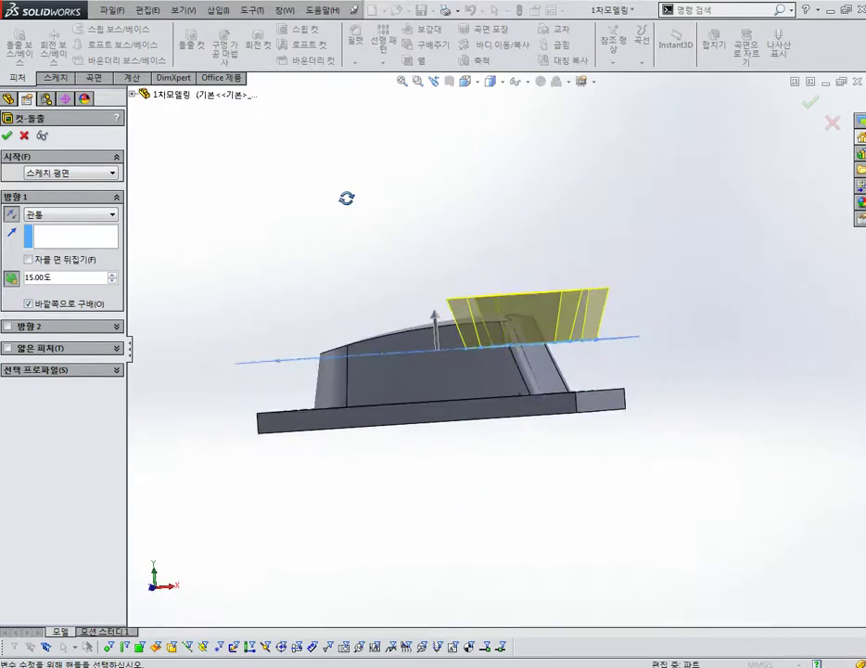
click(6, 135)
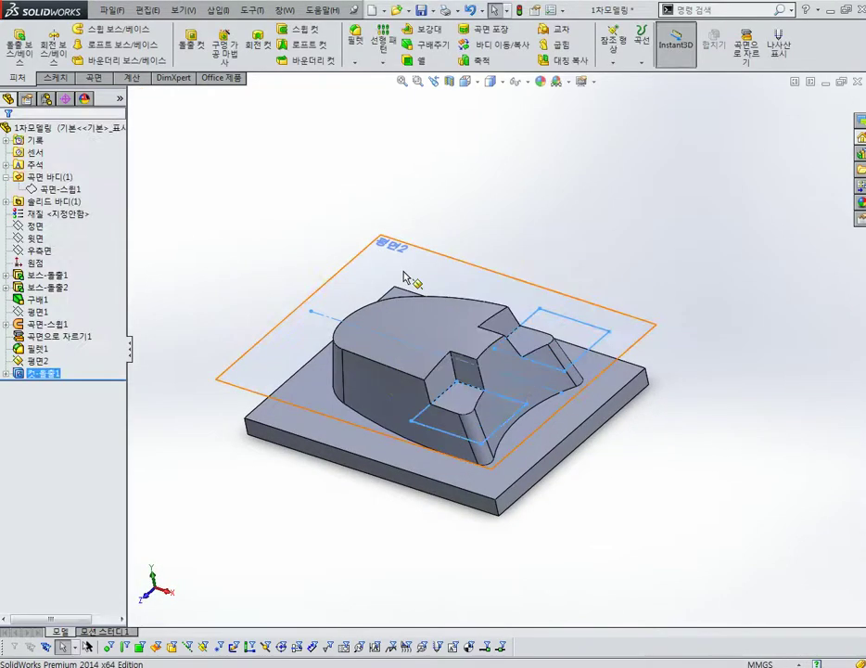
middle_drag(406, 276, 474, 425)
scroll(532, 371, down, 3)
- Fillet the two vertical notch edges with a 2 mm radius
middle_drag(532, 371, 574, 387)
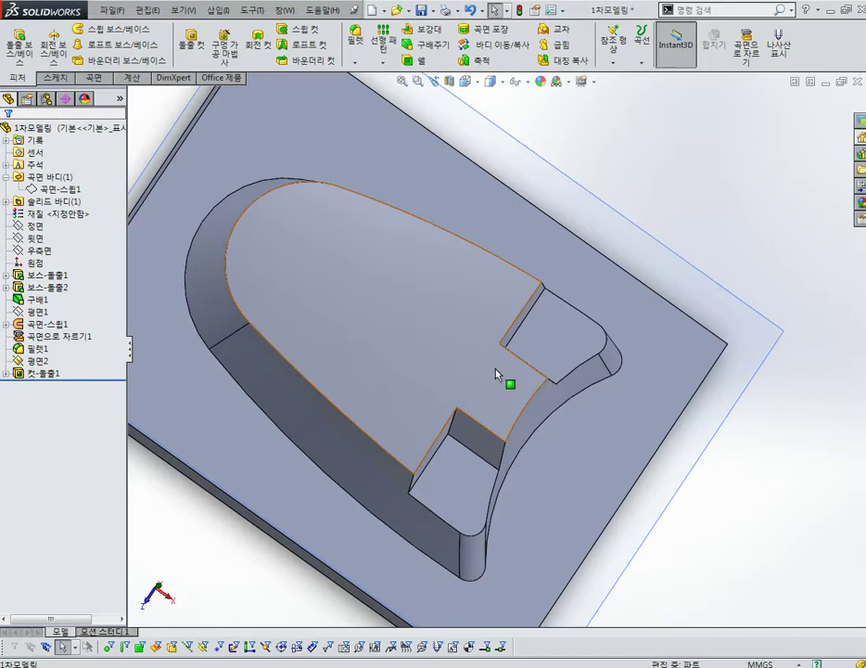
scroll(448, 352, down, 2)
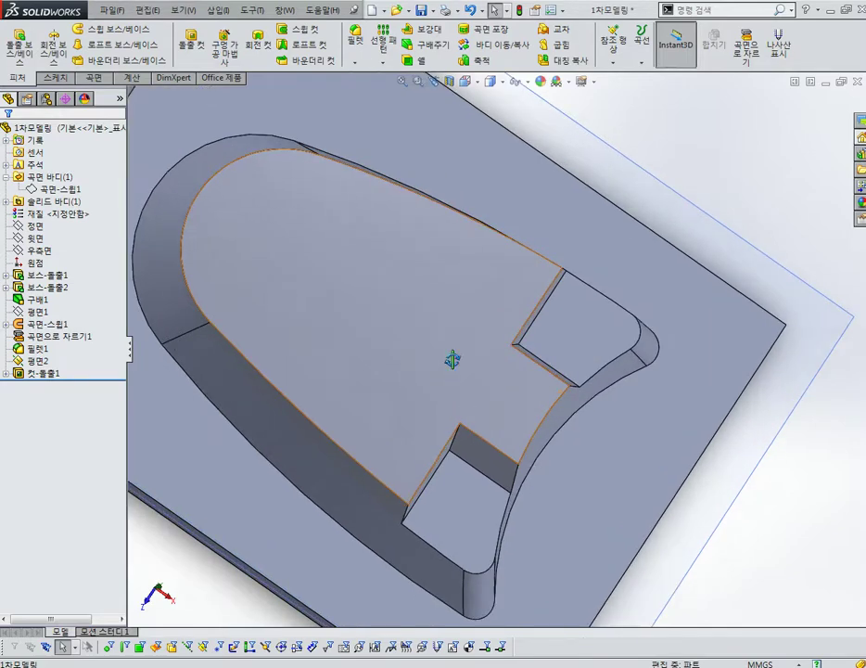
middle_drag(451, 360, 507, 97)
click(356, 42)
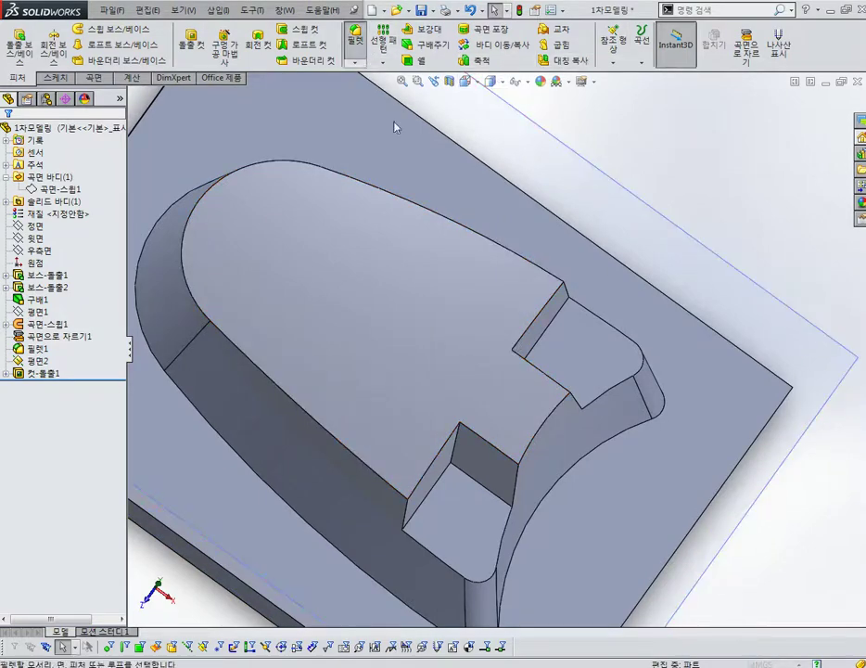
click(470, 458)
click(470, 459)
click(459, 454)
mouse_move(459, 455)
middle_down()
mouse_move(494, 406)
mouse_move(499, 379)
middle_up()
click(498, 378)
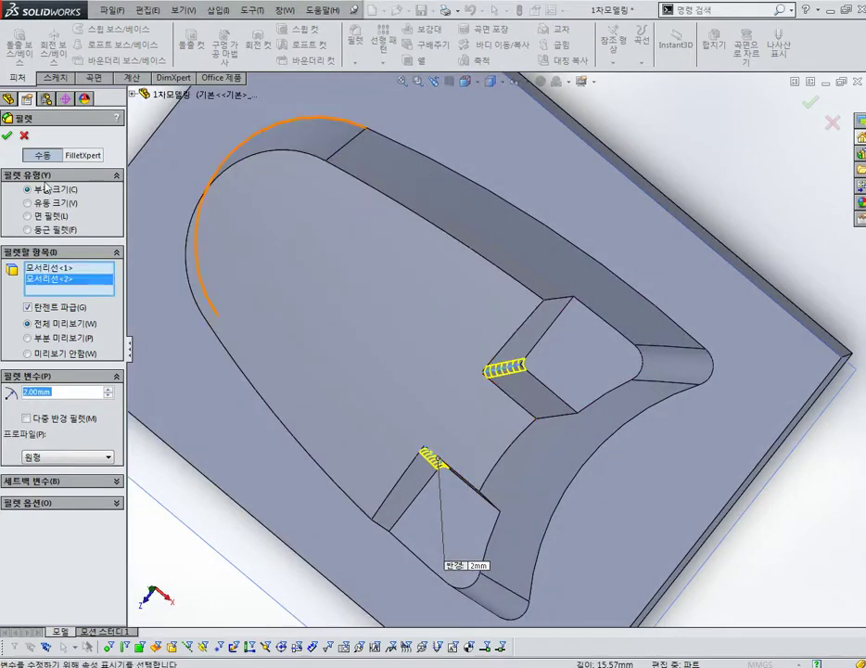
click(8, 137)
- Hide plane 평면2 and orbit to a lower side view of the part
mouse_move(416, 310)
middle_down()
mouse_move(466, 325)
mouse_move(503, 478)
middle_up()
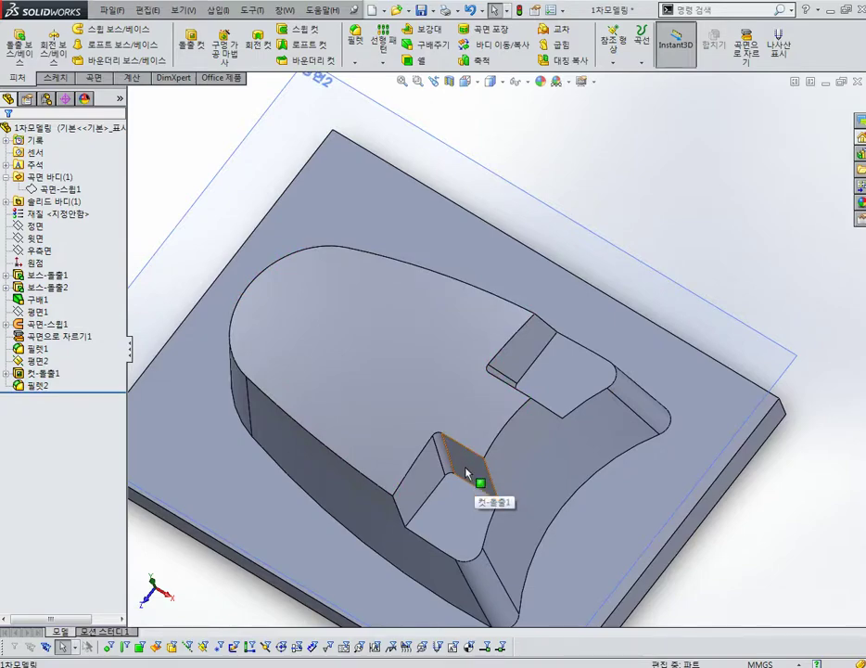
mouse_move(470, 484)
middle_down()
mouse_move(464, 437)
mouse_move(507, 414)
mouse_move(551, 302)
mouse_move(574, 315)
middle_up()
scroll(507, 414, down, 5)
scroll(547, 291, up, 5)
scroll(515, 294, down, 2)
click(552, 339)
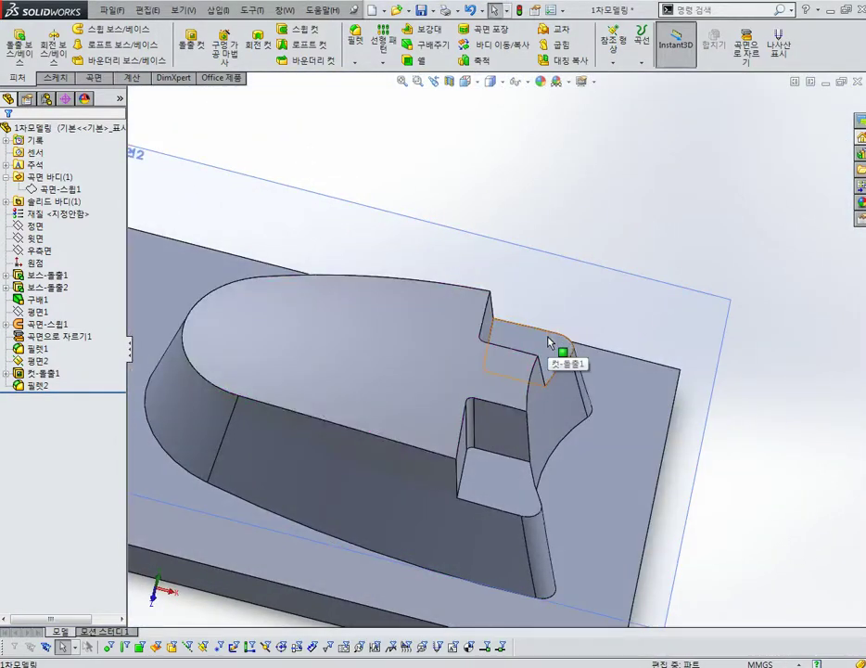
scroll(528, 406, up, 3)
mouse_move(529, 405)
middle_down()
mouse_move(515, 304)
mouse_move(512, 378)
mouse_move(541, 388)
middle_up()
click(541, 388)
click(676, 317)
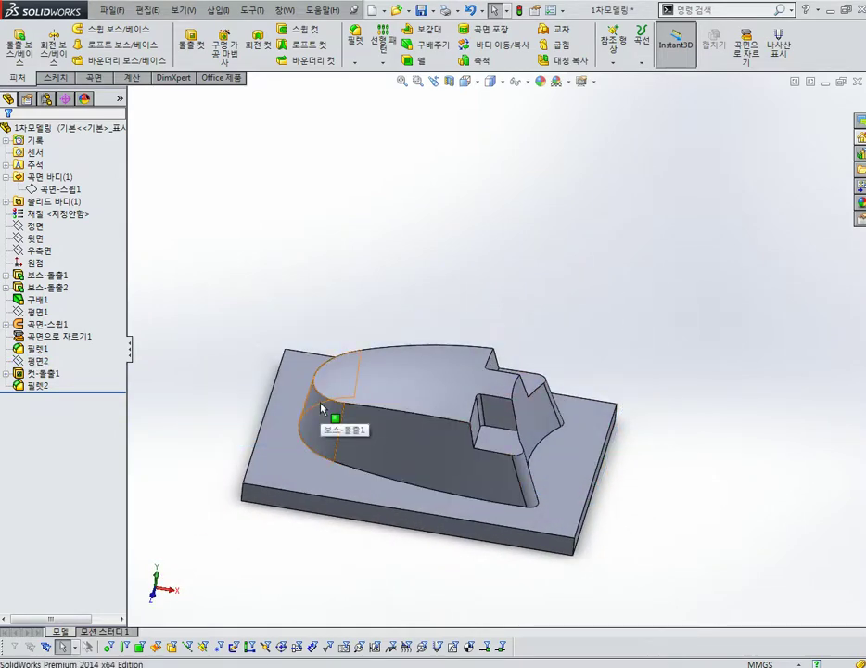
scroll(322, 408, up, 3)
scroll(354, 410, down, 2)
middle_drag(354, 410, 430, 387)
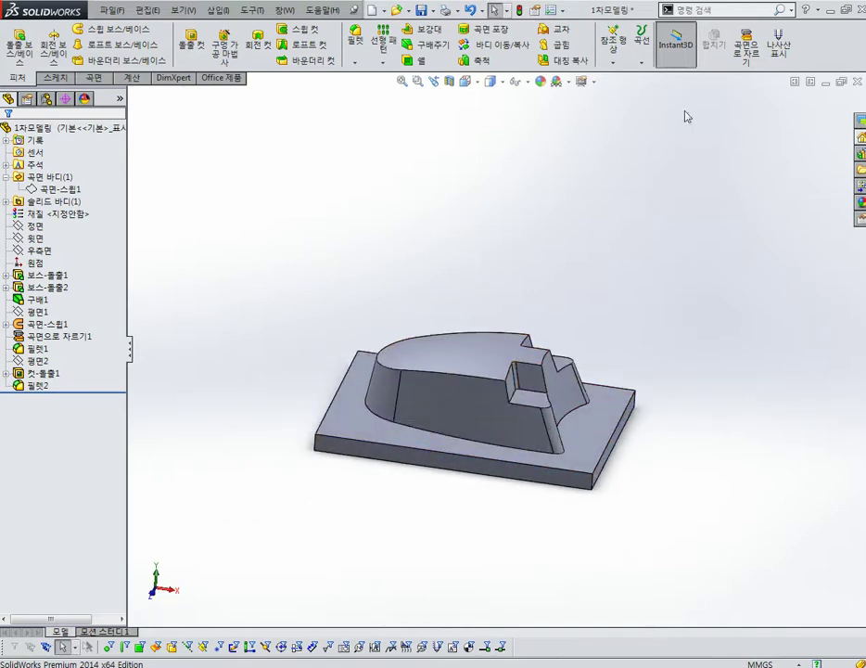
click(642, 63)
- Create plane 평면3 offset 20 mm from the base plate's top face
click(612, 63)
click(613, 63)
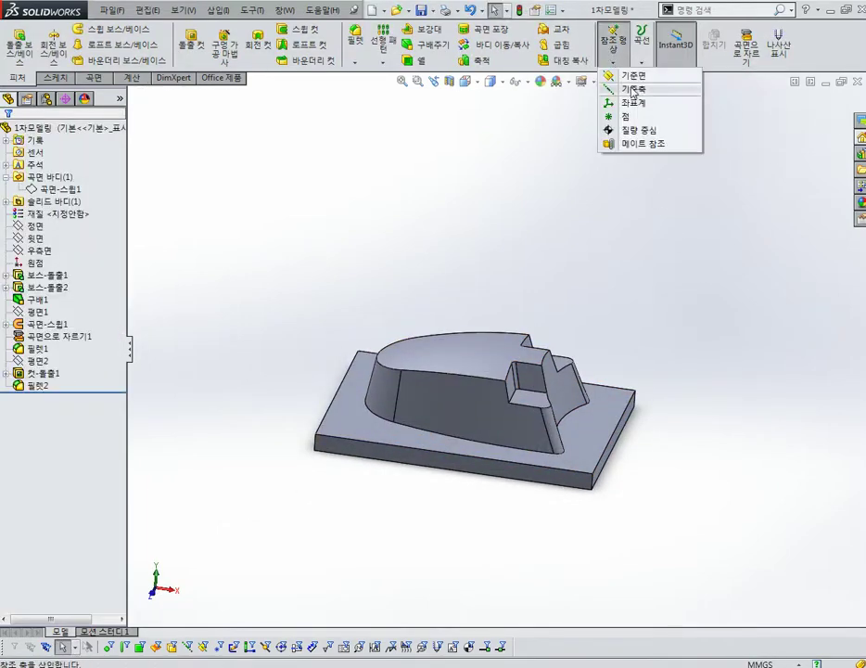
click(635, 75)
click(245, 483)
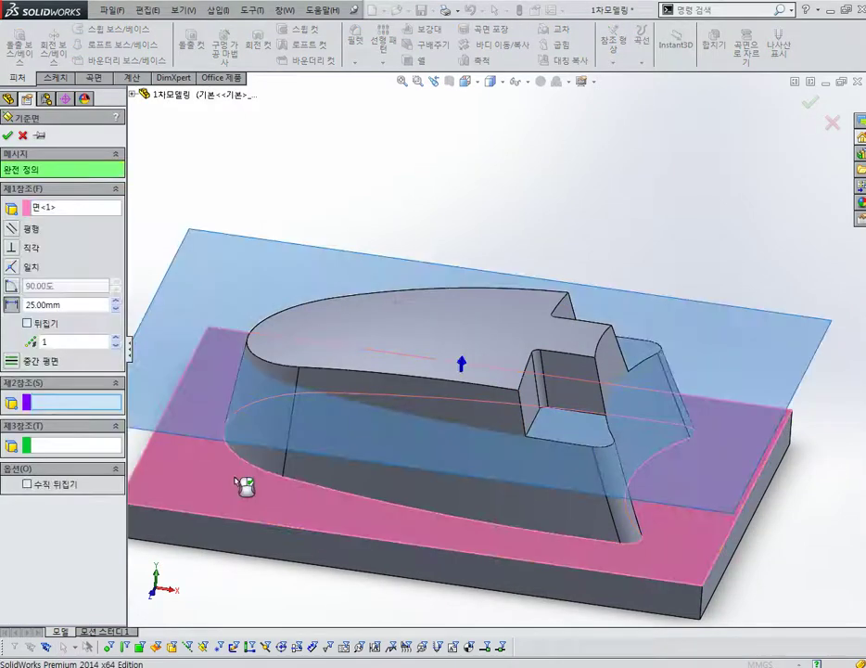
double_click(79, 306)
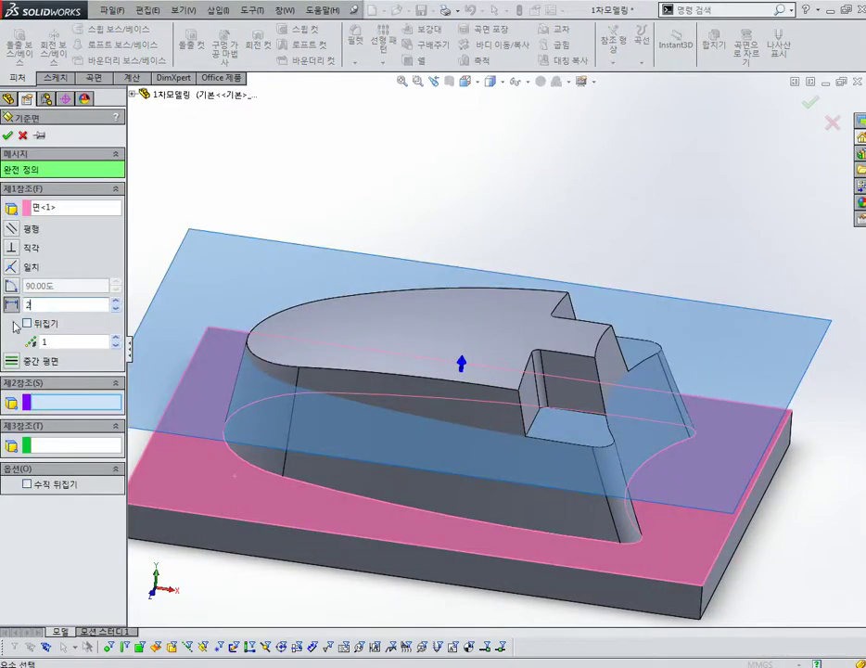
text(0)
key(Return)
click(7, 138)
- Open a new sketch on plane 평면3
scroll(348, 289, up, 2)
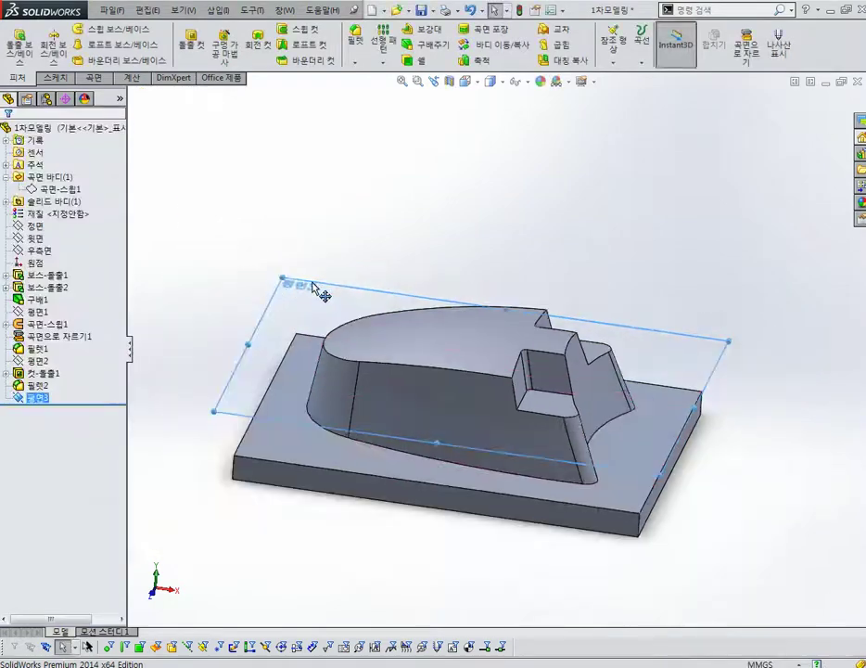
middle_drag(348, 290, 331, 339)
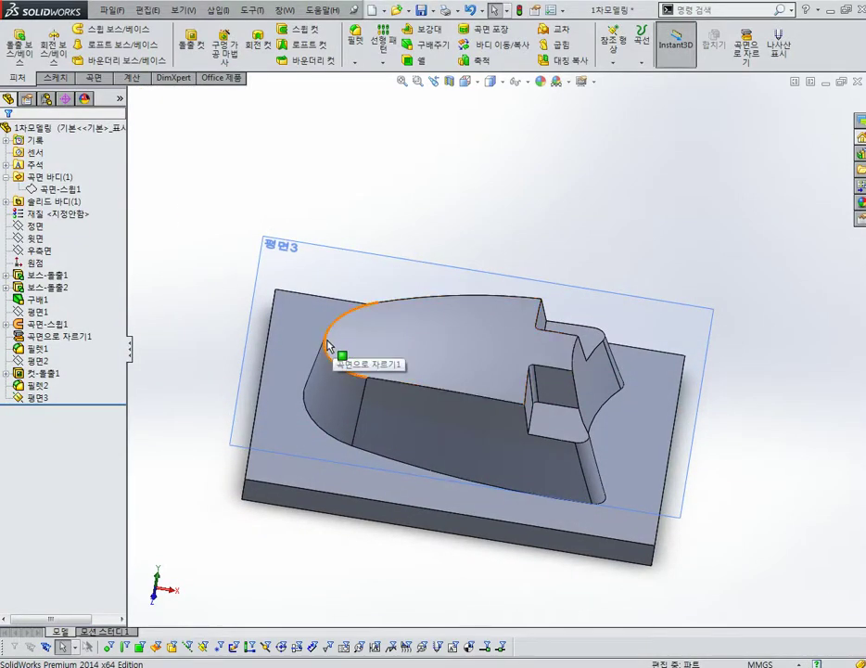
mouse_move(327, 346)
middle_down()
mouse_move(344, 329)
mouse_move(344, 252)
middle_up()
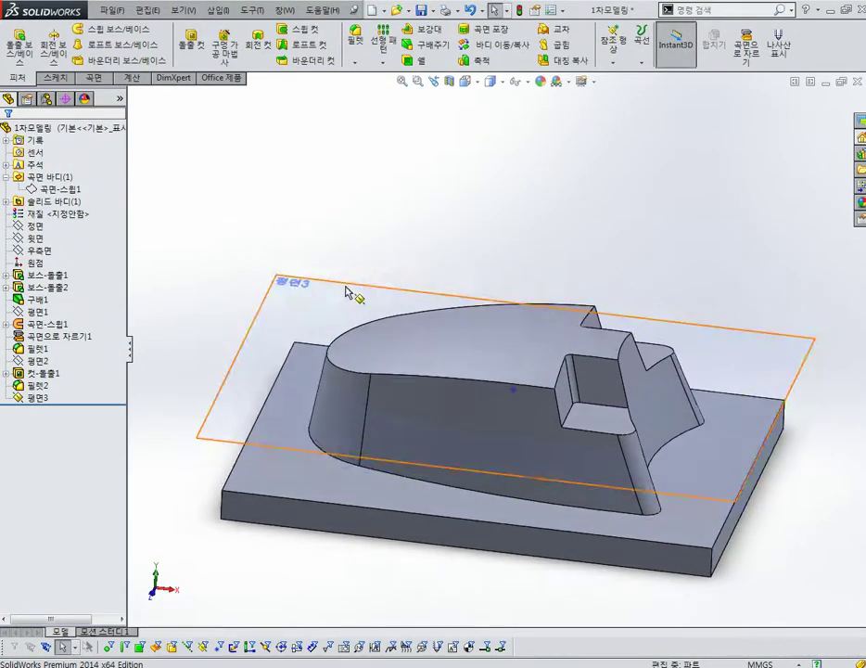
click(349, 293)
click(390, 243)
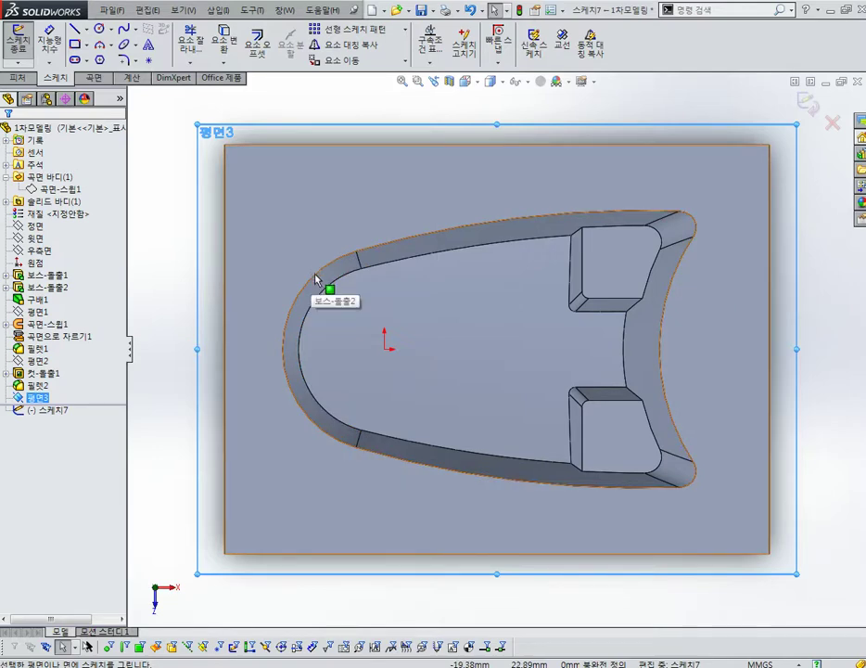
- Draw a circle centred on the origin, dimension it Ø60, and exit the sketch
click(99, 29)
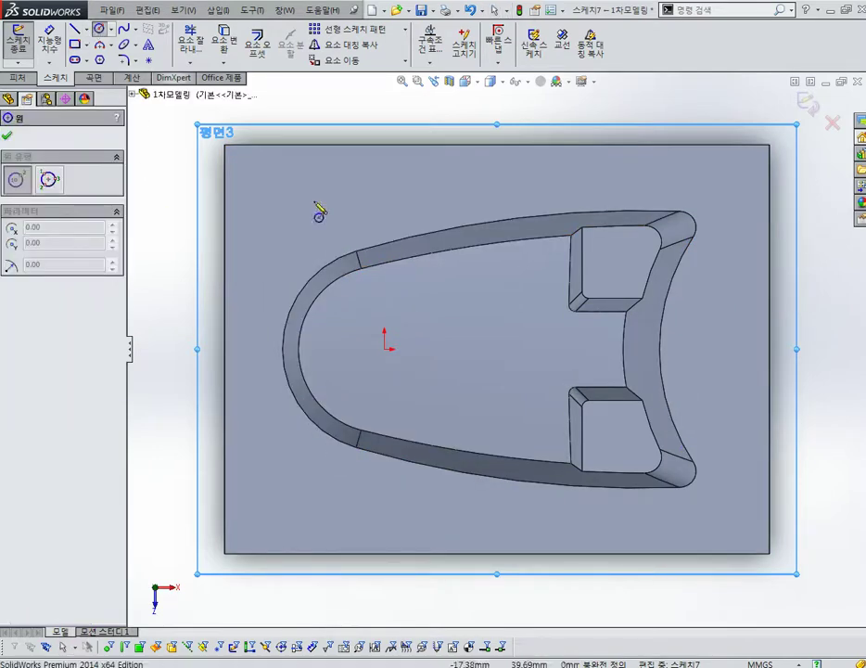
click(385, 349)
click(419, 276)
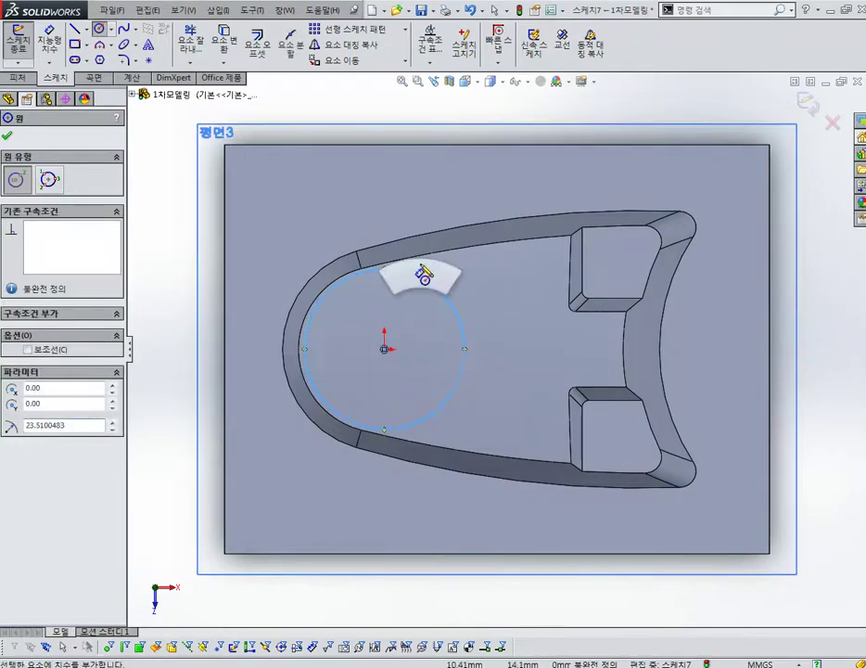
click(440, 291)
click(448, 232)
text(60)
key(Return)
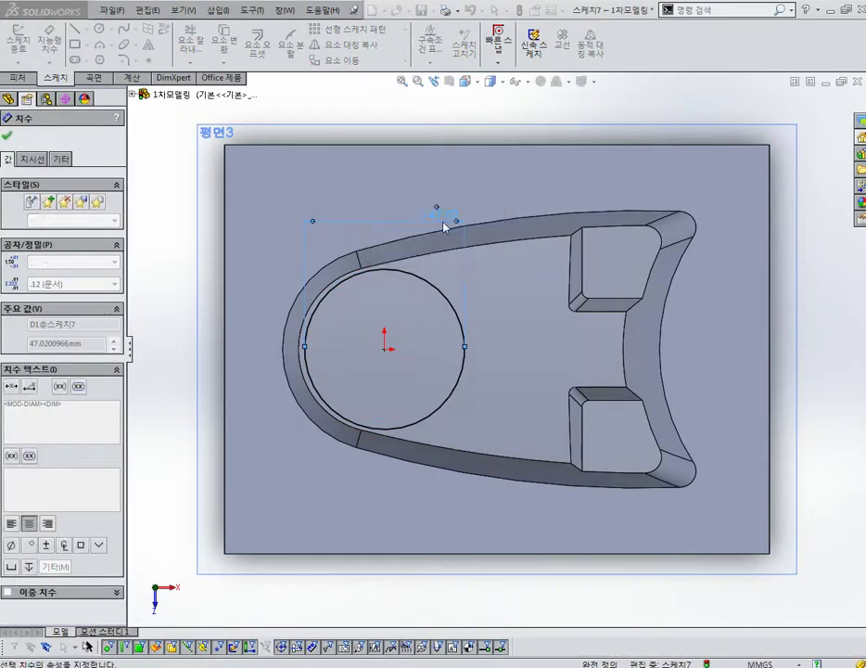
scroll(396, 260, up, 2)
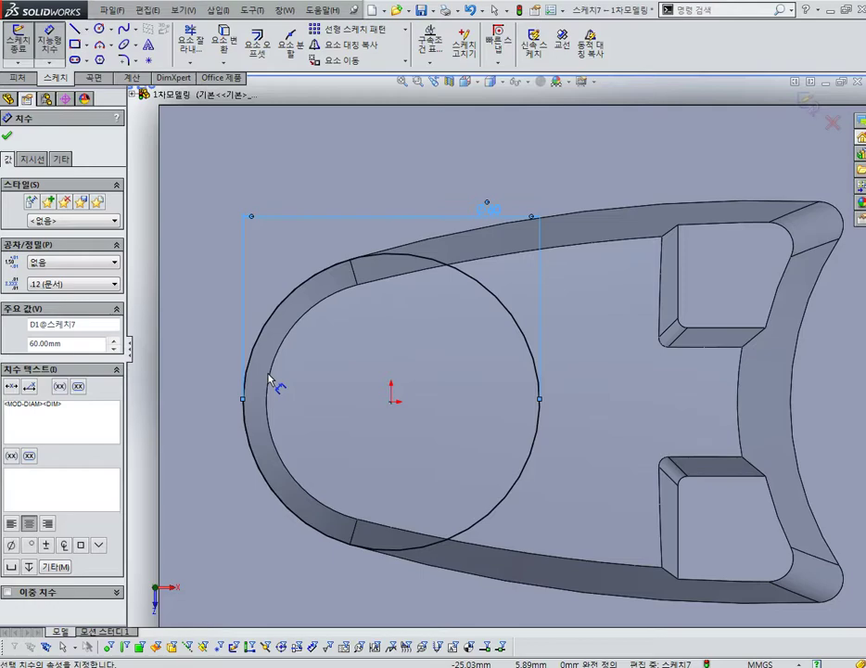
mouse_move(270, 377)
middle_down()
mouse_move(481, 413)
mouse_move(574, 353)
mouse_move(715, 204)
middle_up()
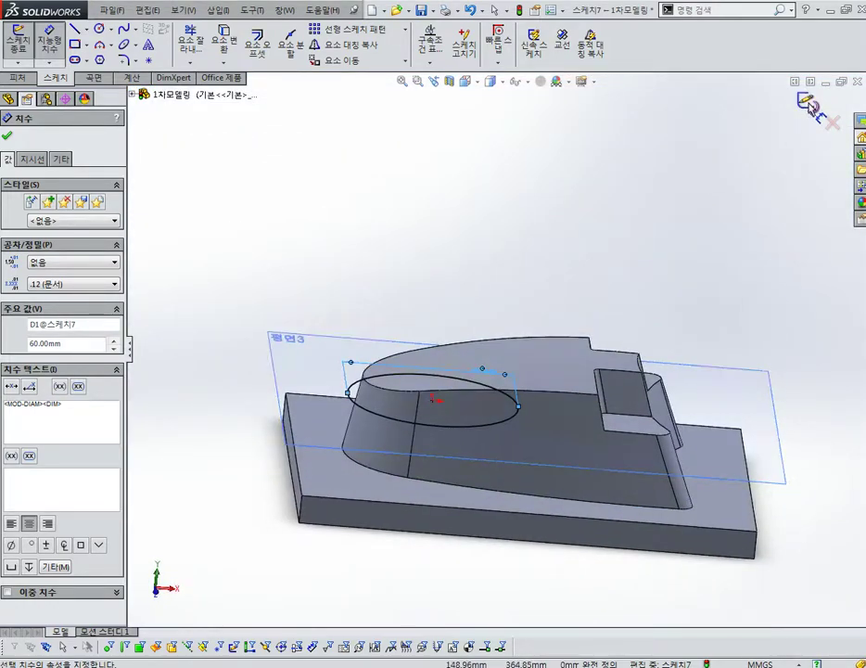
click(811, 105)
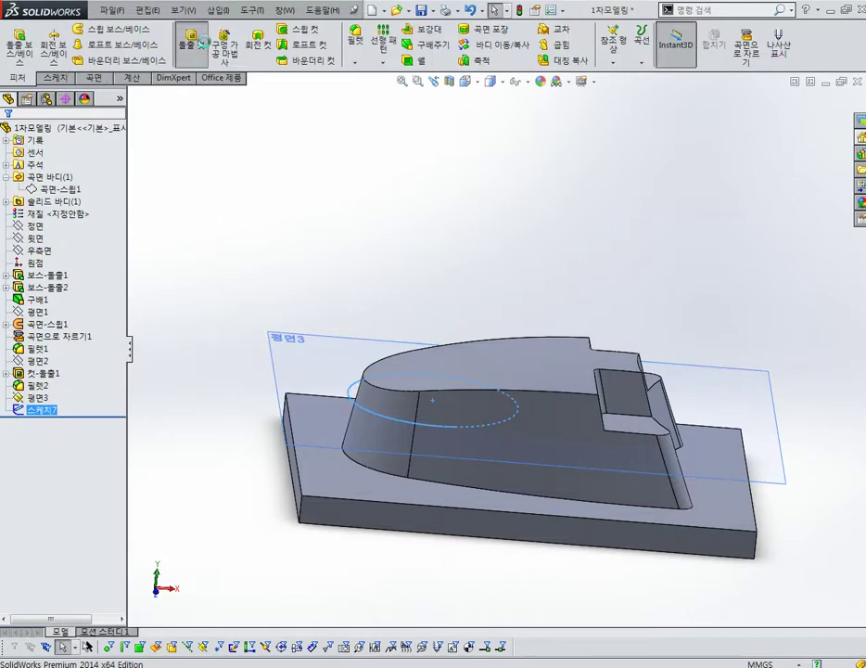
- Cut the Ø60 circle through all with a 15° outward draft, then inspect the result
click(191, 42)
click(97, 215)
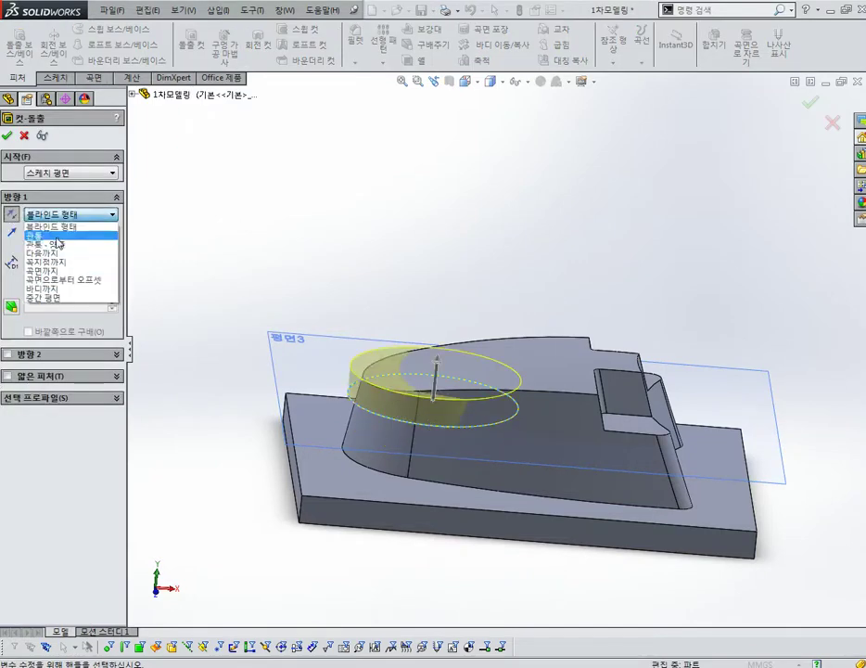
click(57, 234)
click(13, 278)
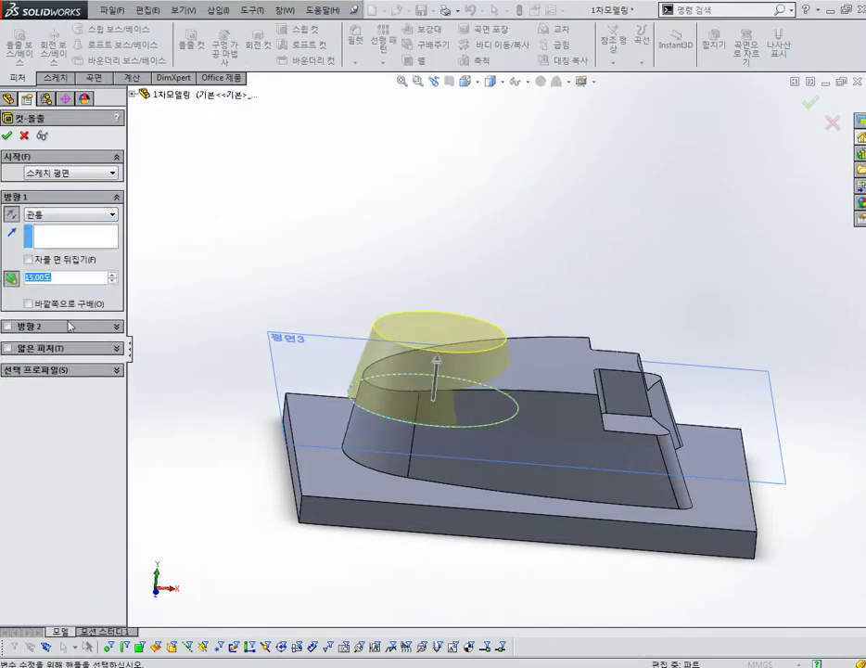
click(29, 304)
middle_drag(408, 378, 401, 324)
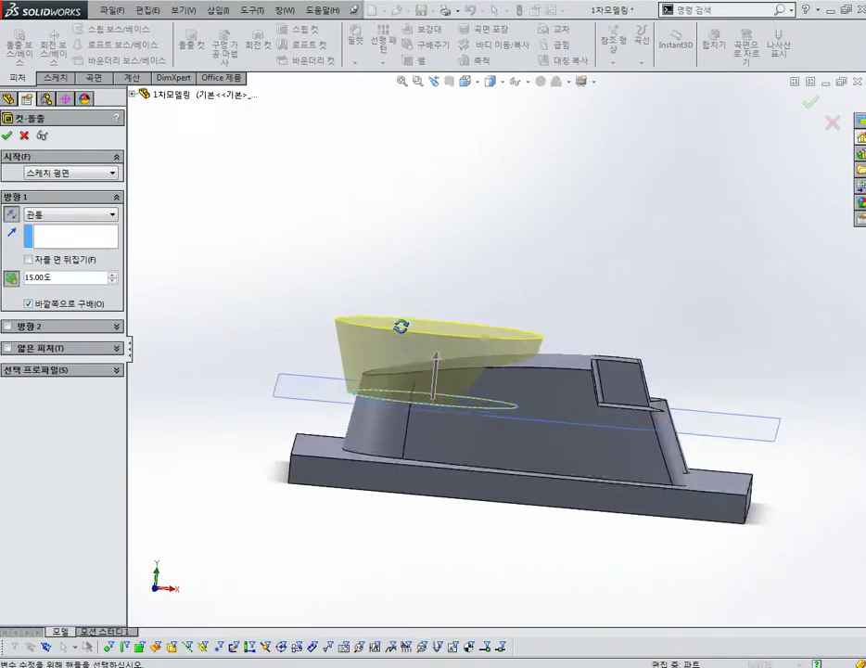
key(Return)
middle_drag(471, 253, 522, 440)
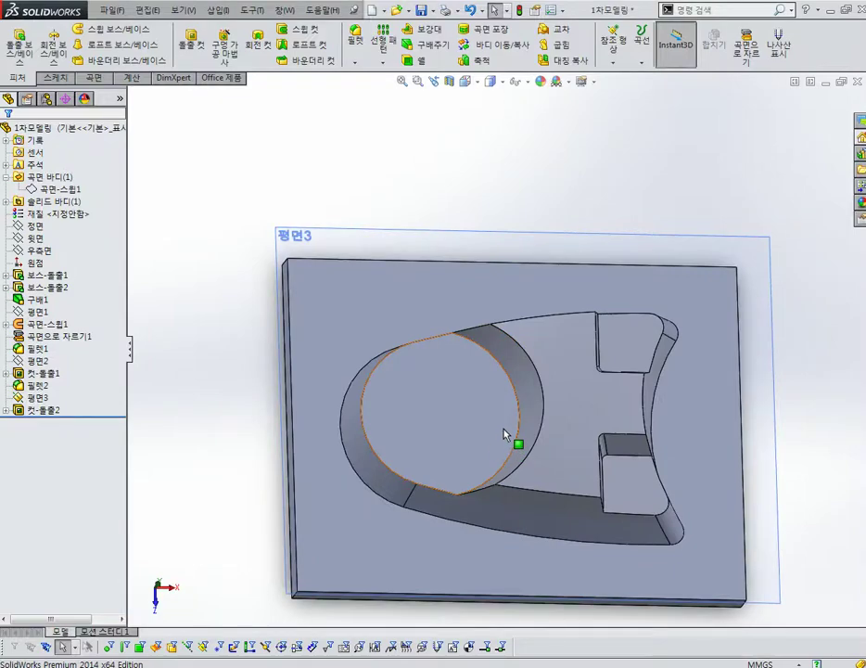
mouse_move(485, 445)
middle_down()
mouse_move(489, 294)
mouse_move(557, 265)
mouse_move(495, 282)
mouse_move(519, 302)
mouse_move(503, 317)
mouse_move(494, 379)
middle_up()
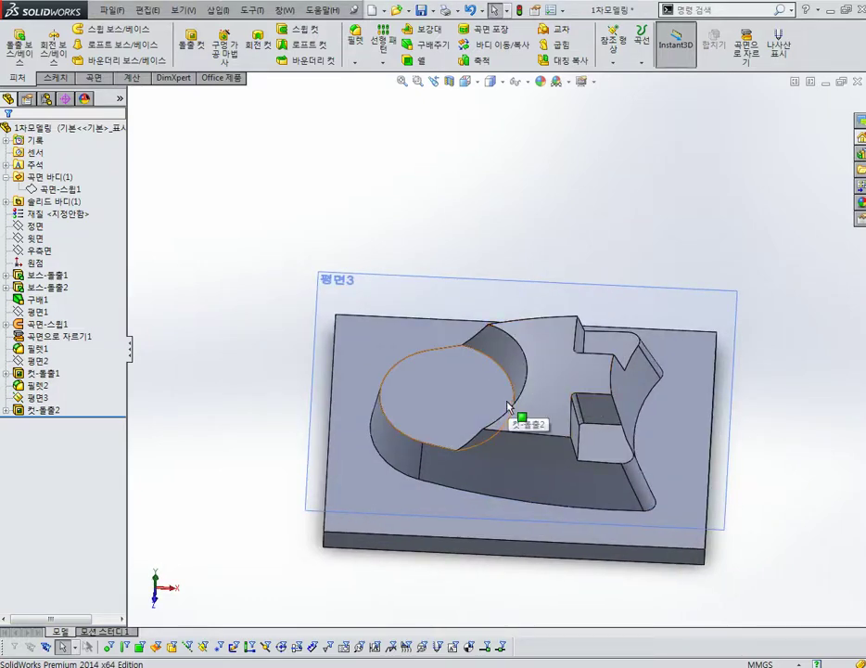
middle_drag(508, 405, 528, 354)
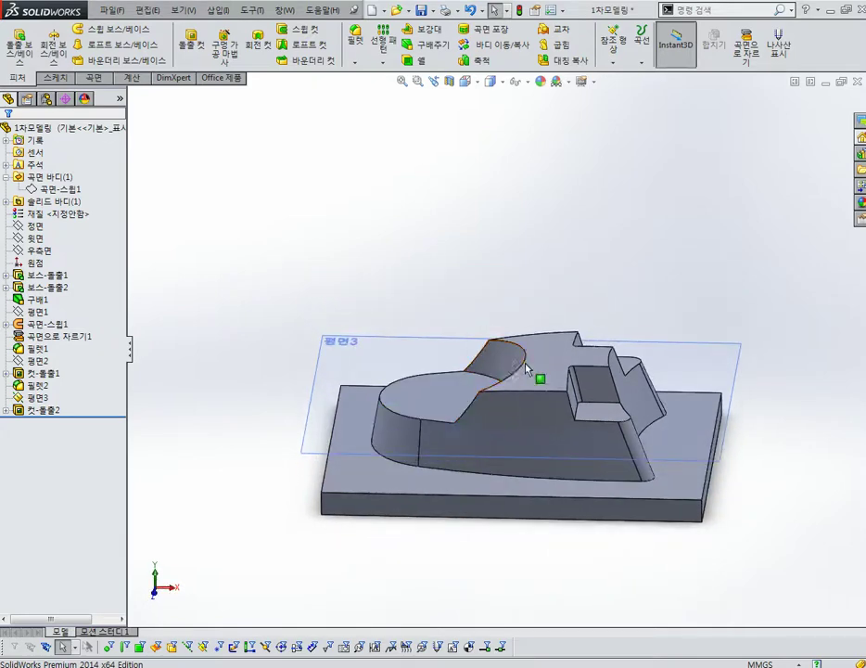
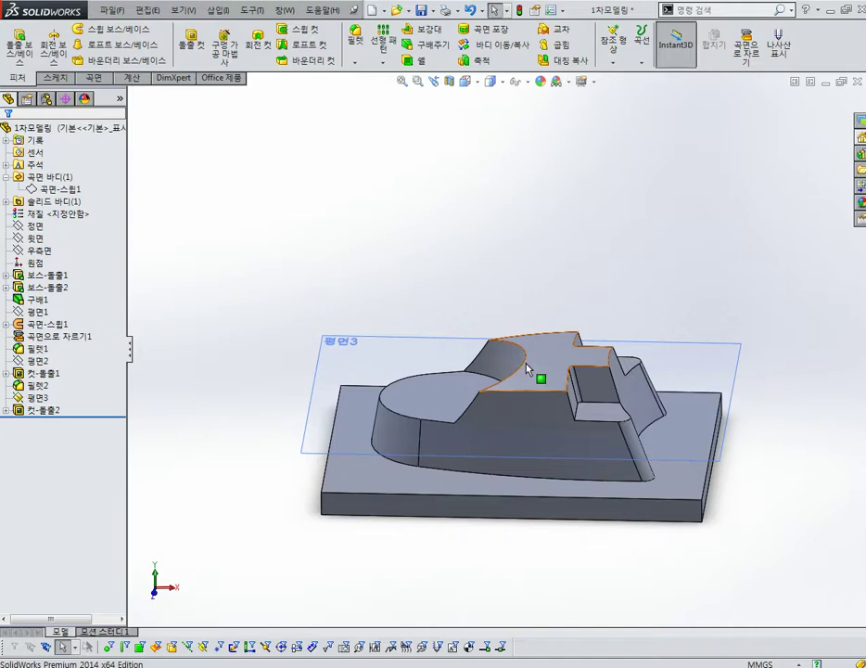
- Start a sketch on the round boss's top face and draw a hexagon centred on the origin
scroll(501, 352, down, 2)
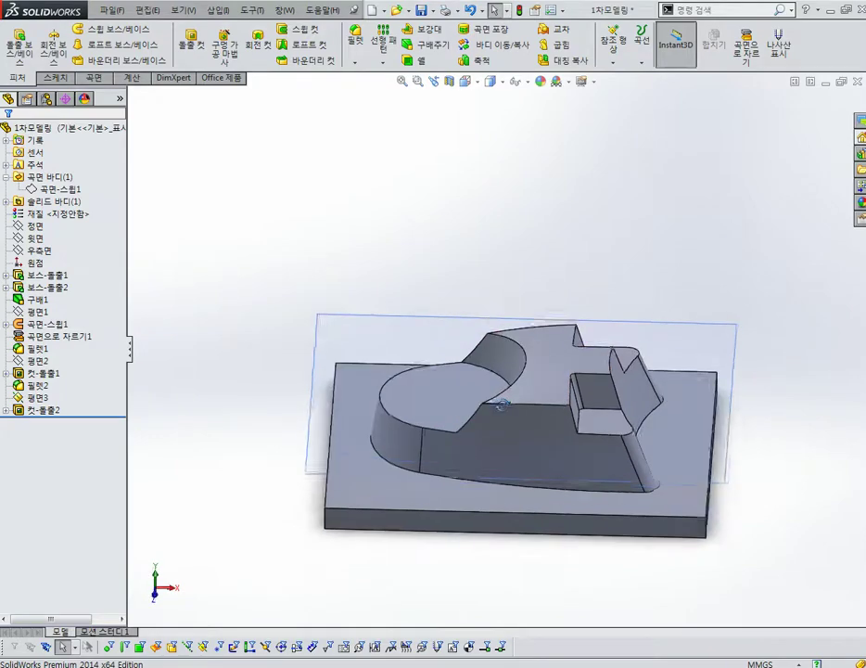
scroll(487, 383, down, 3)
click(417, 373)
click(451, 323)
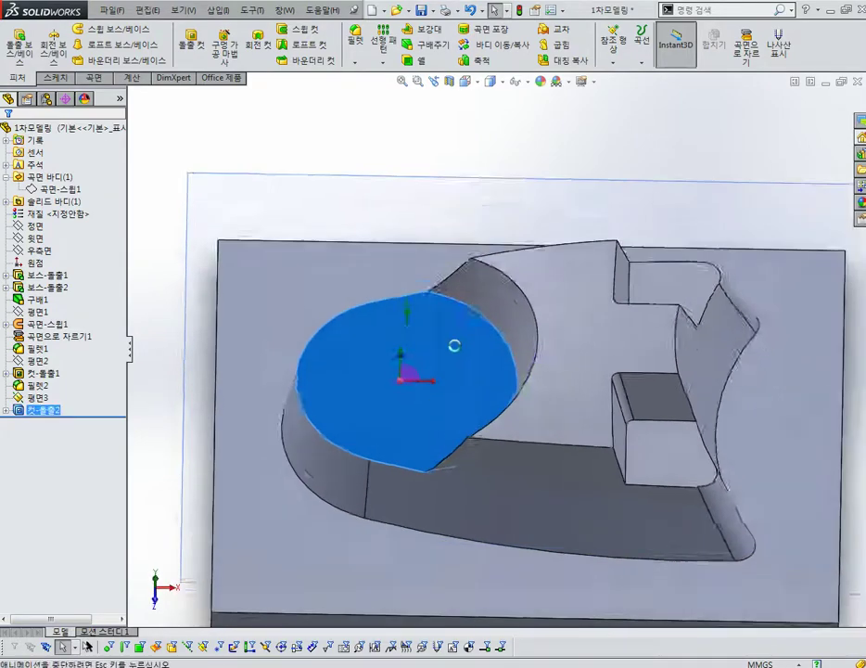
click(99, 61)
scroll(470, 282, down, 3)
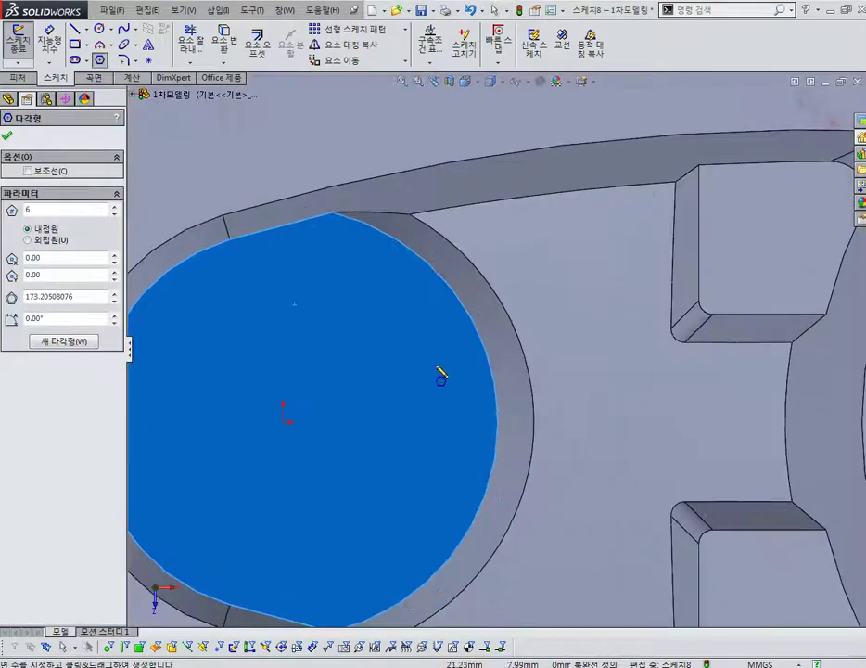
click(288, 424)
click(291, 308)
key(Escape)
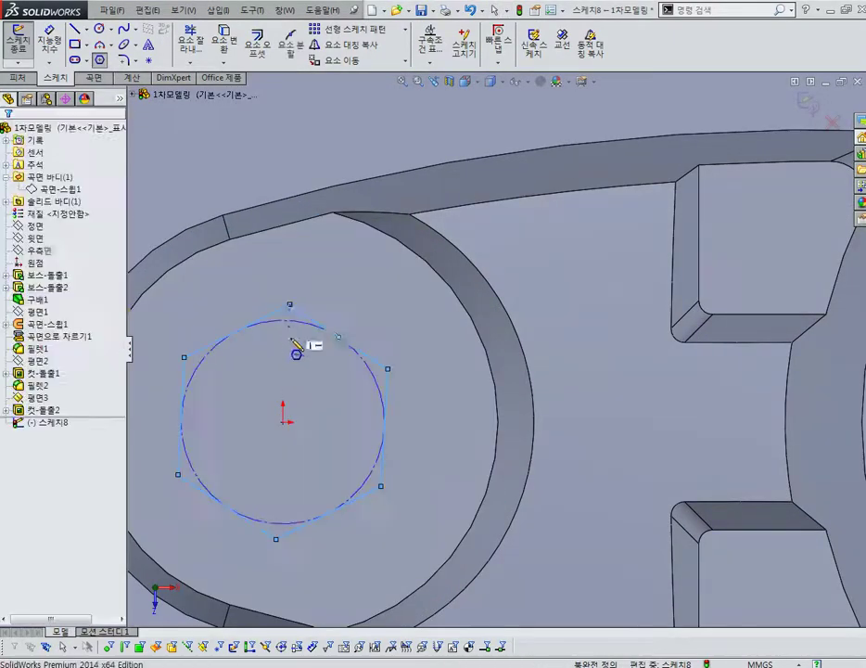
- Add a Vertical relation between the hexagon's top vertex and the sketch centre point
click(290, 308)
ctrl+click(284, 422)
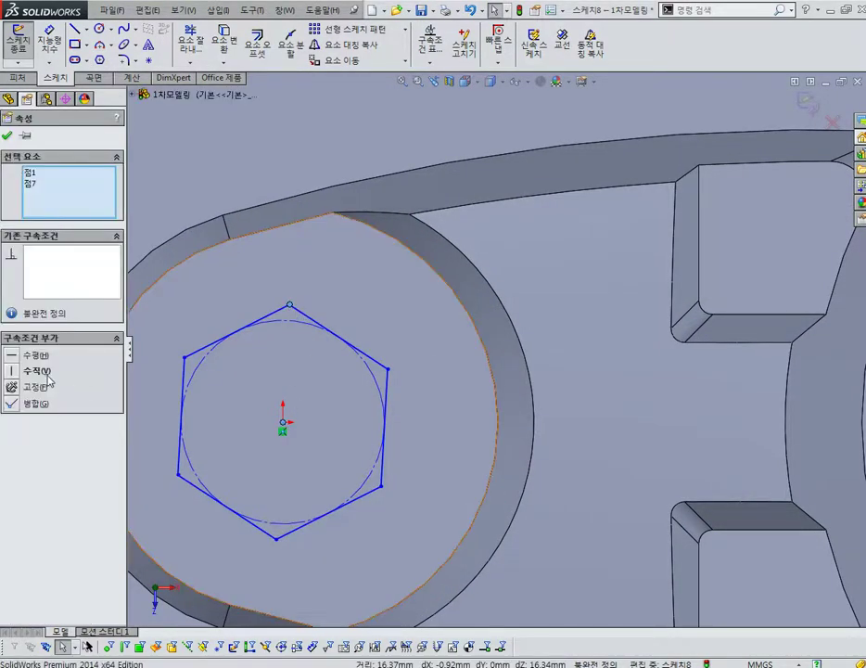
click(37, 370)
scroll(501, 322, up, 3)
scroll(278, 390, down, 2)
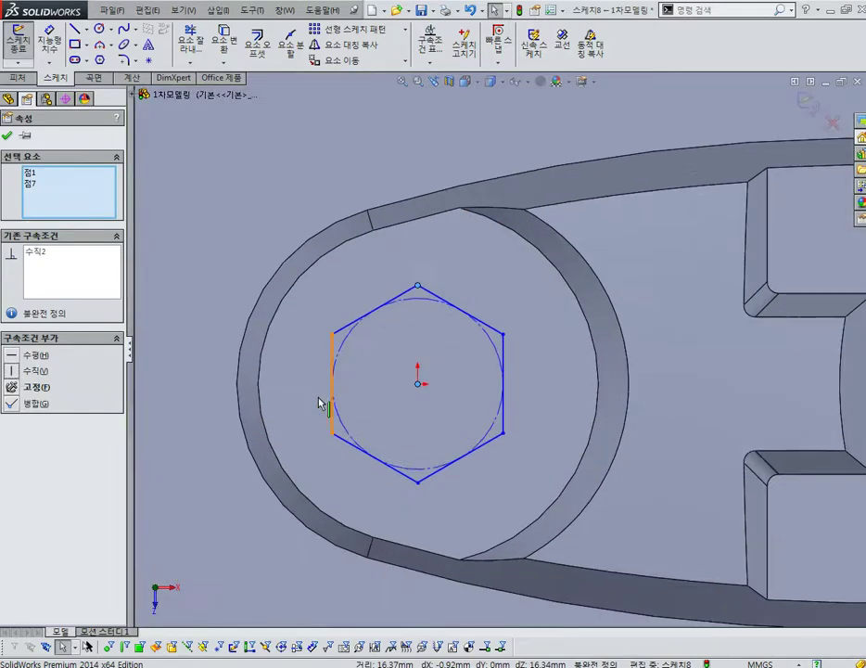
scroll(319, 403, down, 1)
click(354, 306)
- Dimension the hexagon's inscribed circle to 4 and exit the sketch
right_drag(354, 306, 354, 274)
scroll(420, 329, down, 1)
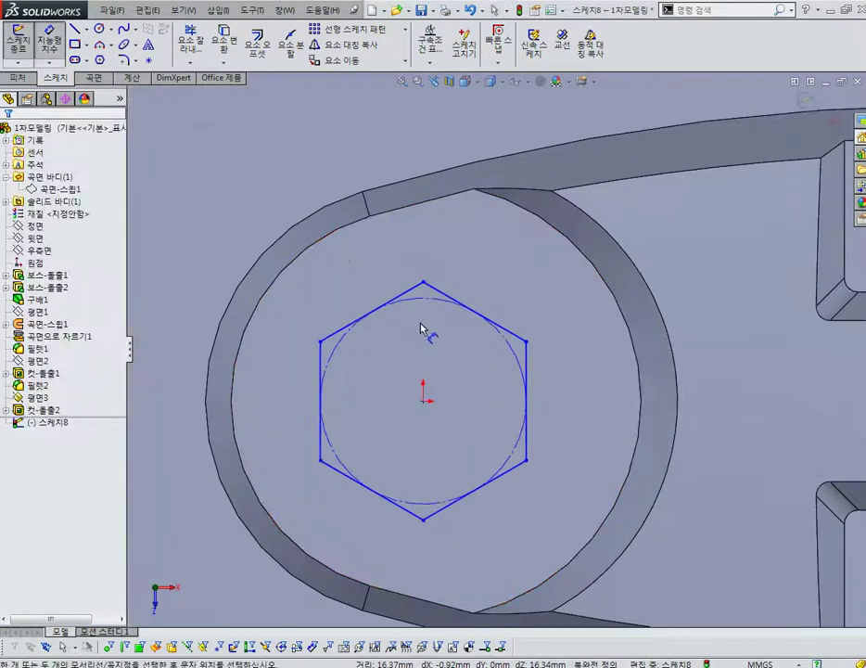
click(345, 341)
click(327, 311)
text(4)
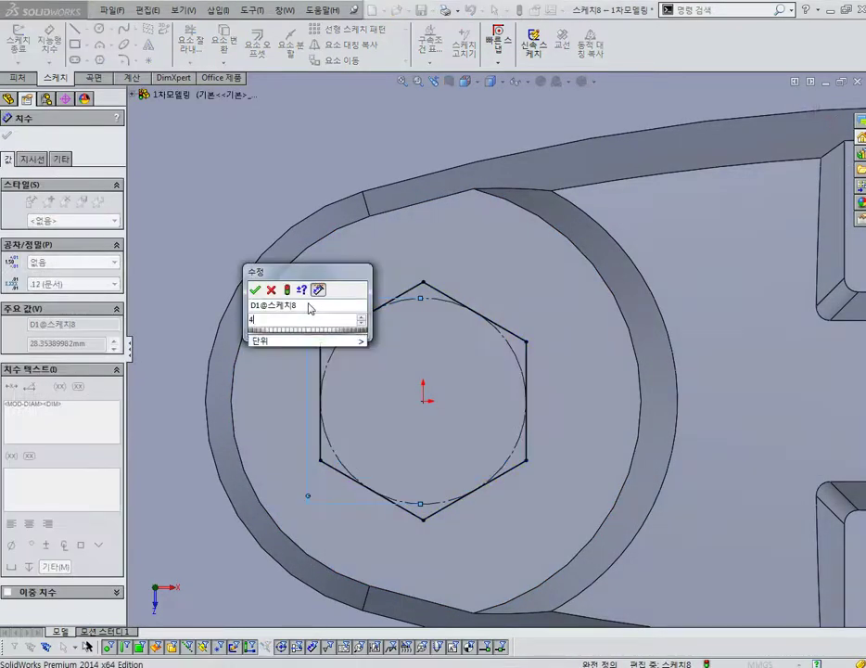
key(Return)
key(Escape)
scroll(436, 380, up, 2)
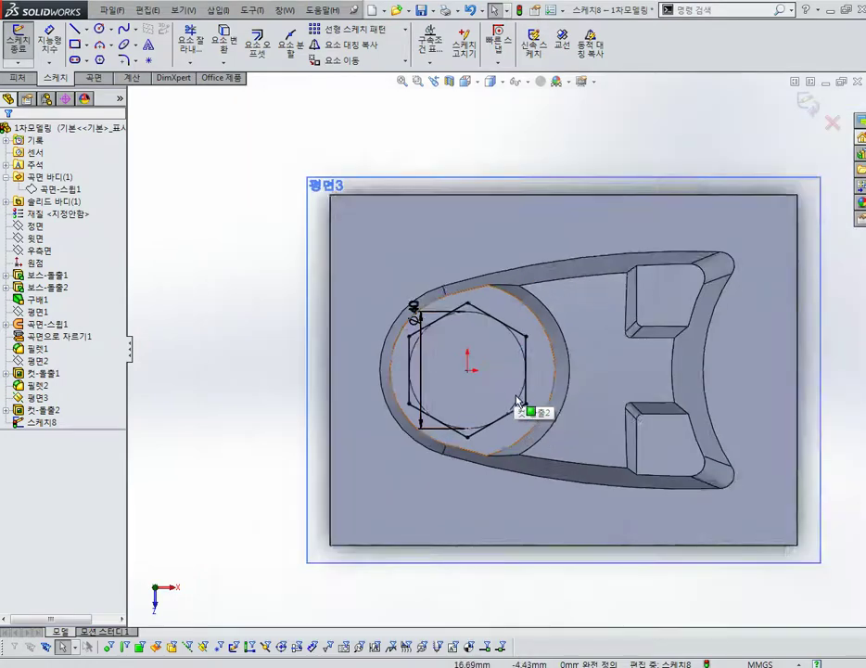
mouse_move(508, 399)
middle_down()
mouse_move(343, 336)
mouse_move(580, 390)
mouse_move(733, 244)
mouse_move(657, 271)
middle_up()
key(ctrl+b)
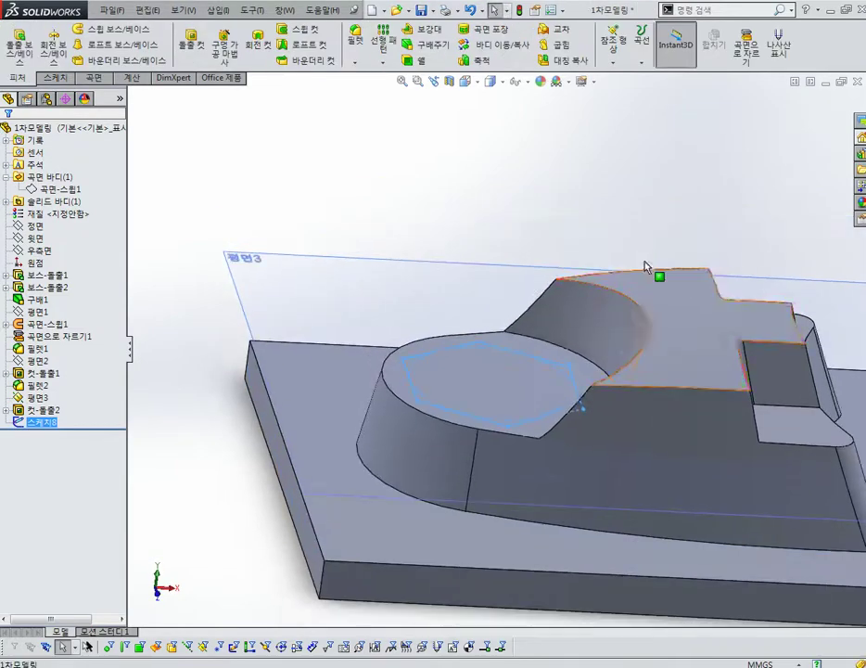
- Create plane 평면4 offset 10 mm from the boss top face and start a sketch on it
scroll(567, 367, down, 3)
click(222, 197)
click(607, 48)
click(629, 77)
click(422, 380)
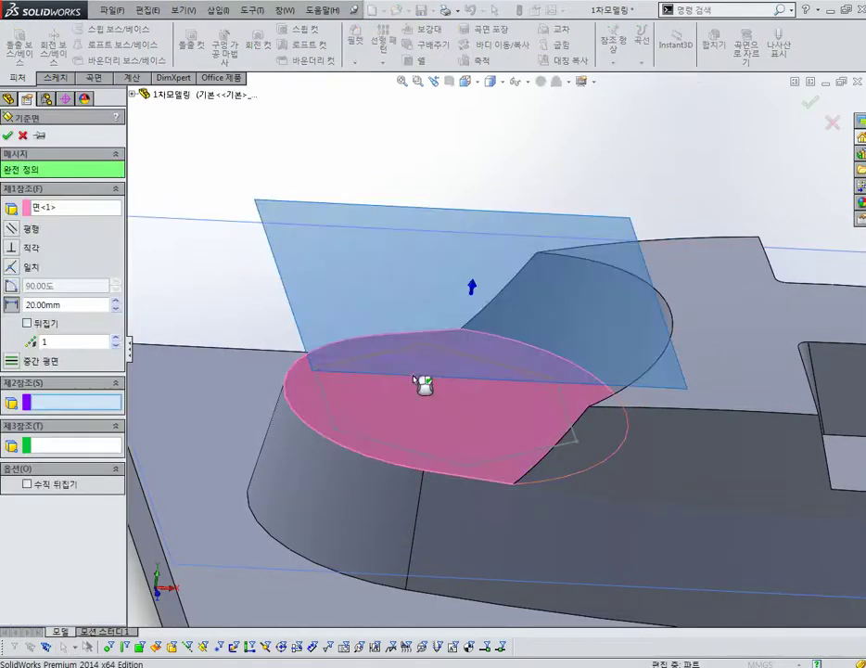
click(78, 305)
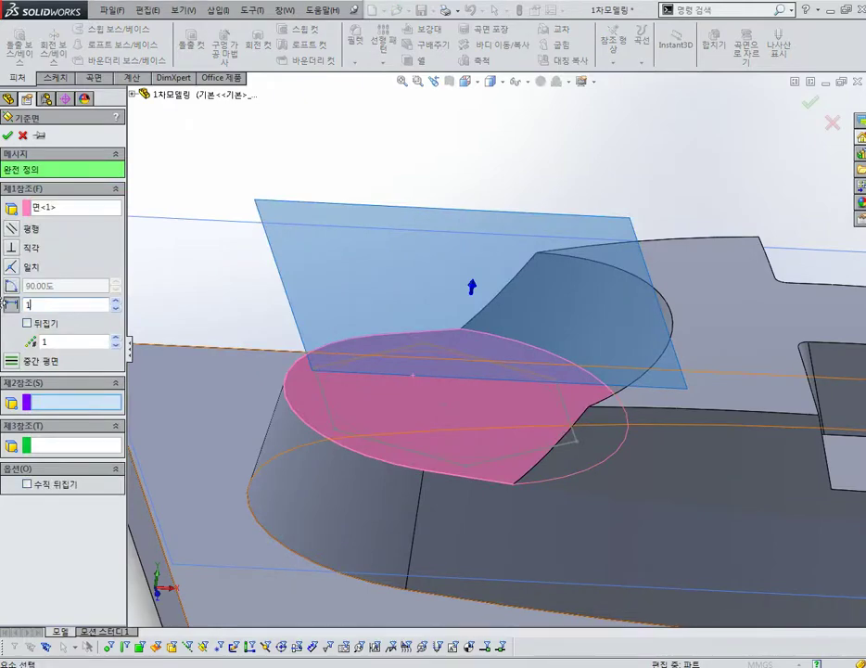
text(10)
key(Return)
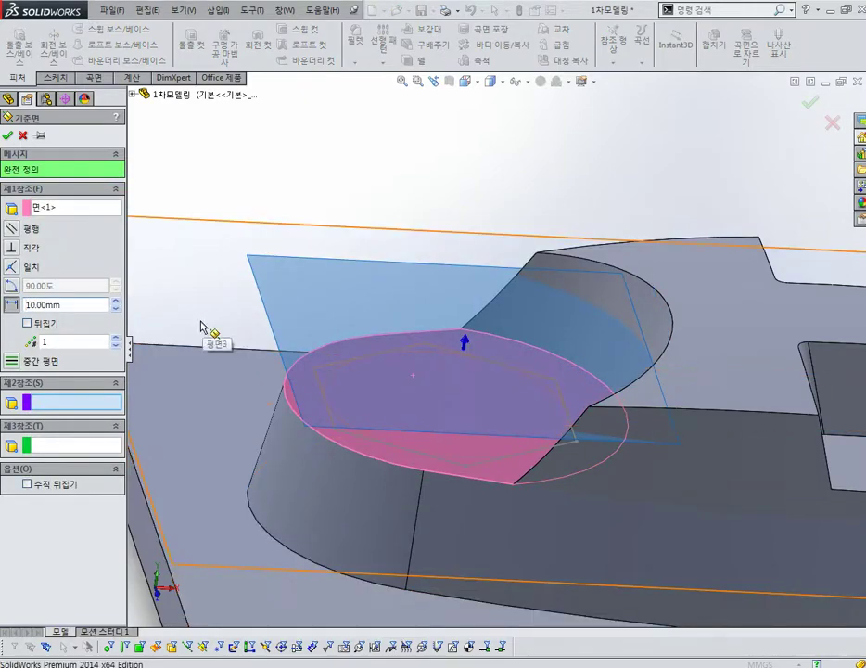
click(9, 136)
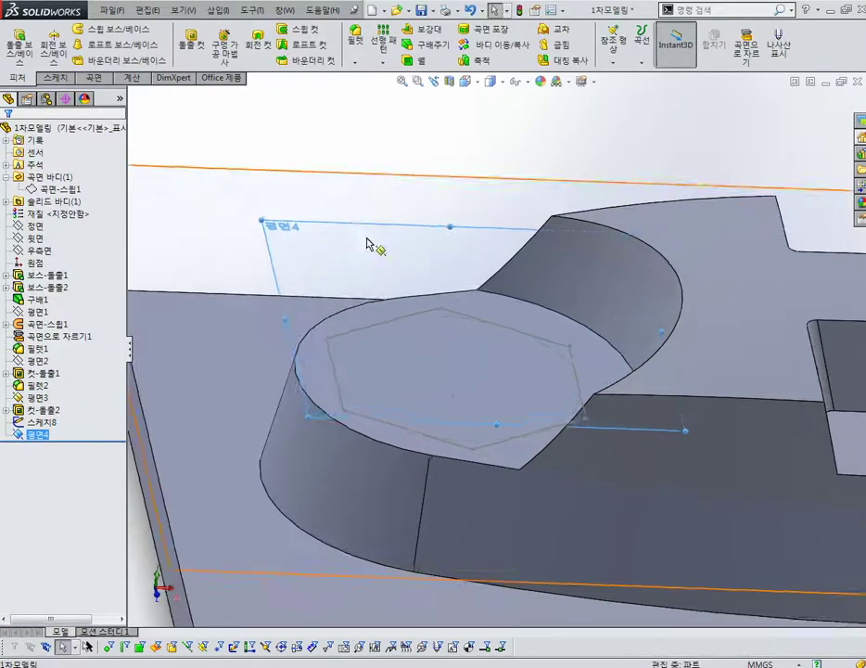
click(417, 210)
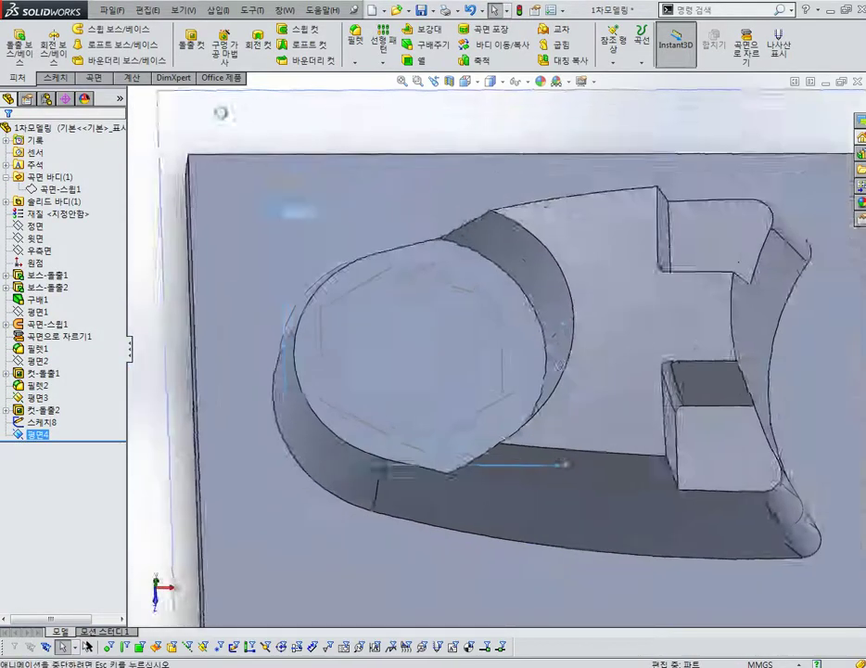
click(99, 29)
- Draw an origin-centred circle on 평면4, dimension it Ø24, and exit the sketch
scroll(436, 311, down, 3)
drag(369, 373, 413, 328)
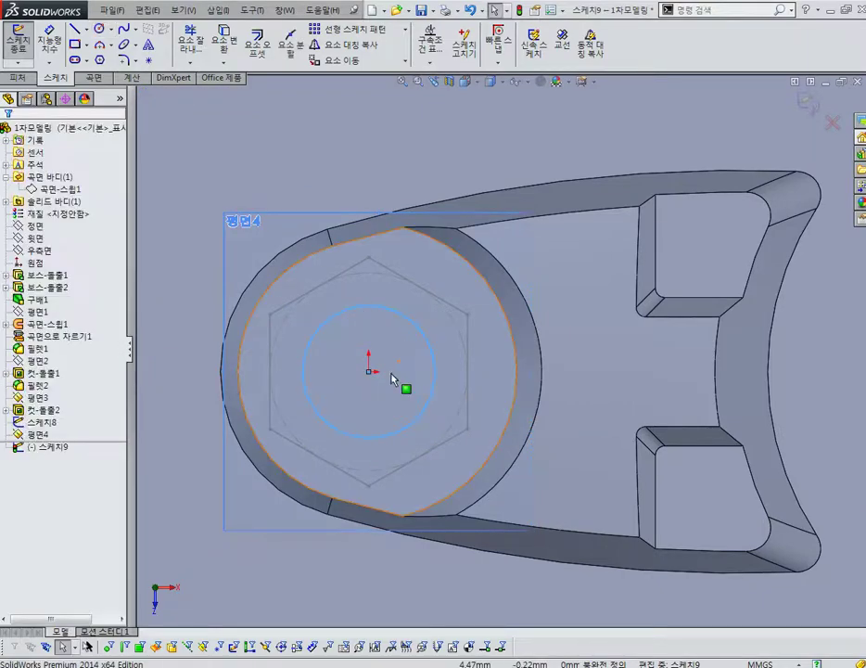
click(427, 271)
text(24)
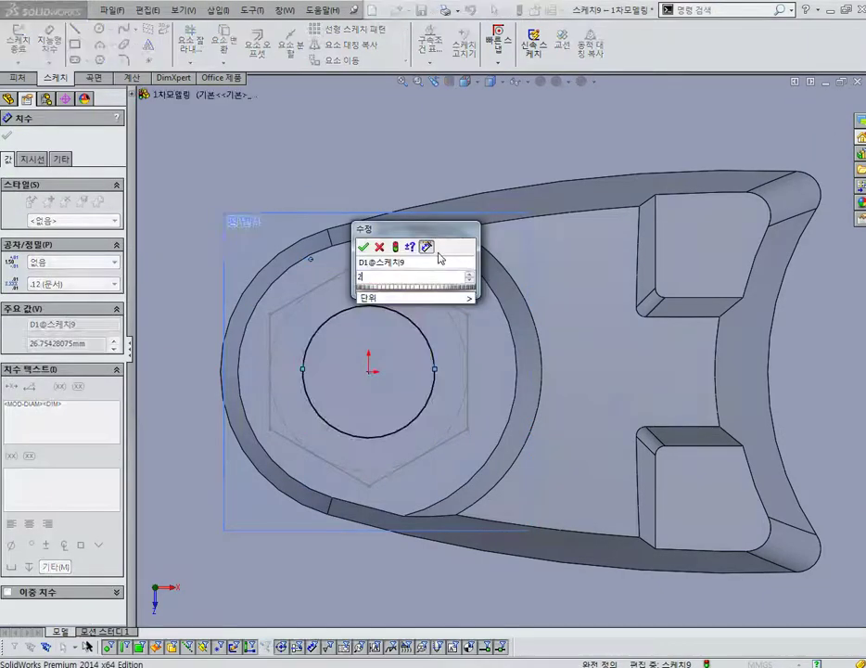
key(Return)
key(ctrl+7)
scroll(464, 297, down, 5)
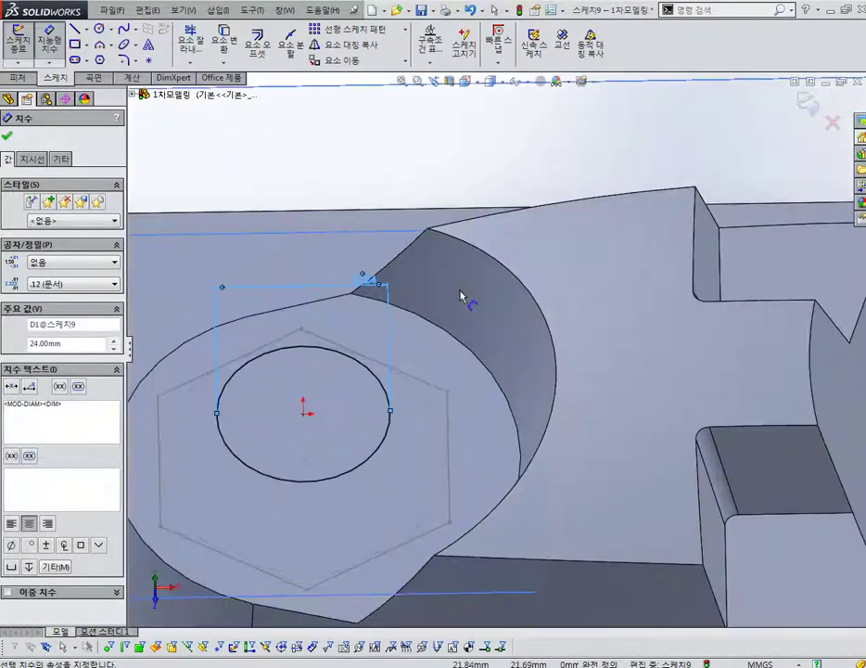
scroll(361, 290, down, 3)
key(Escape)
middle_drag(306, 310, 362, 381)
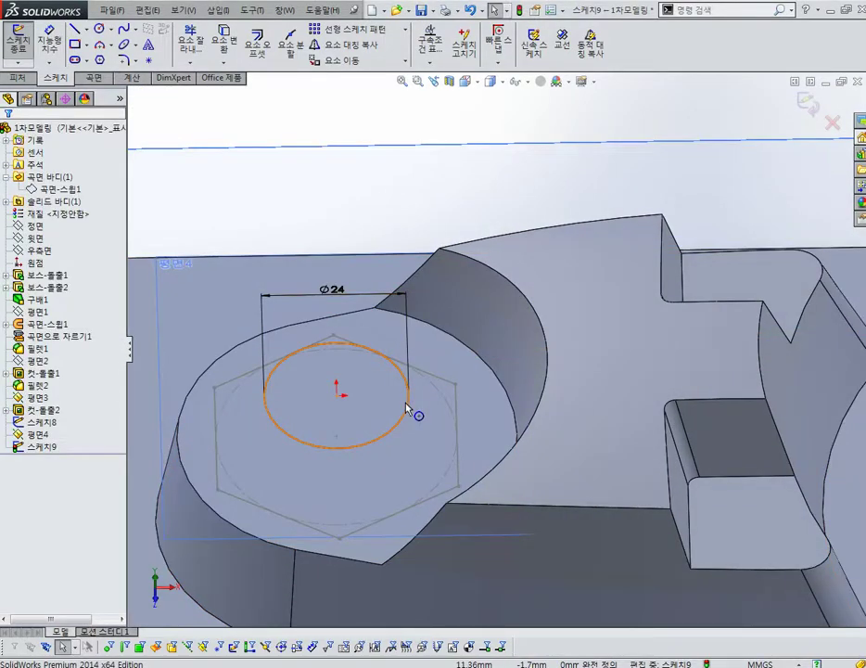
middle_drag(405, 409, 503, 319)
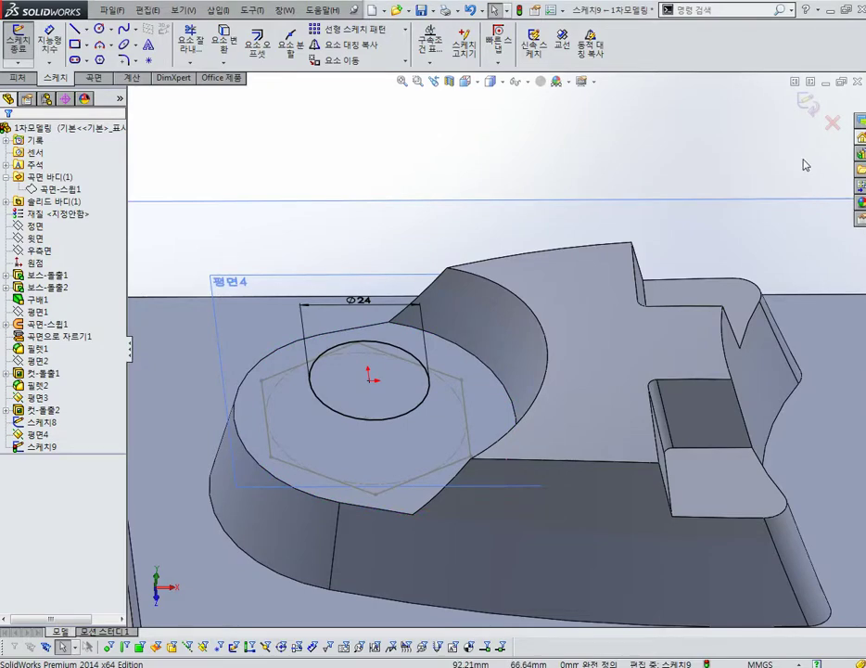
click(807, 107)
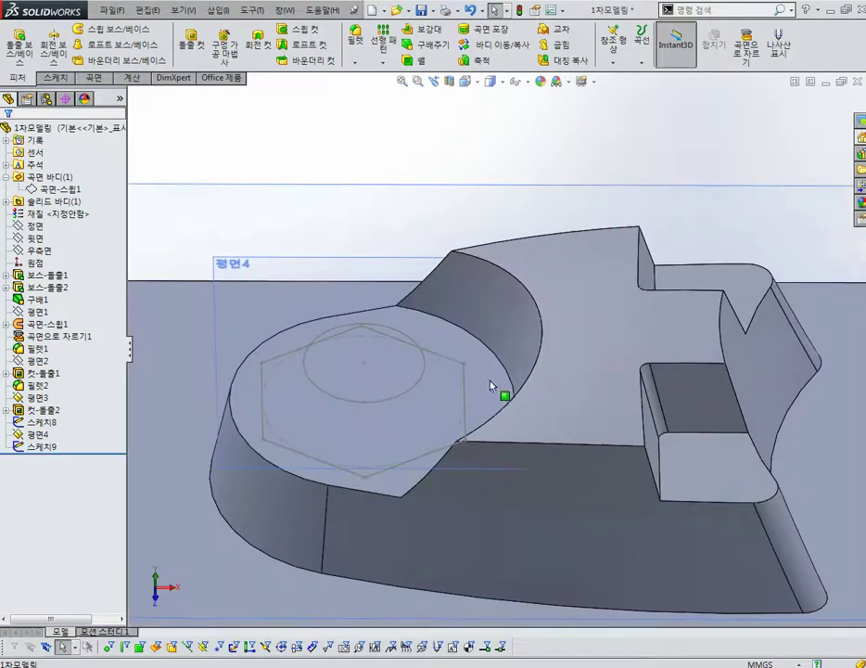
middle_drag(491, 386, 381, 215)
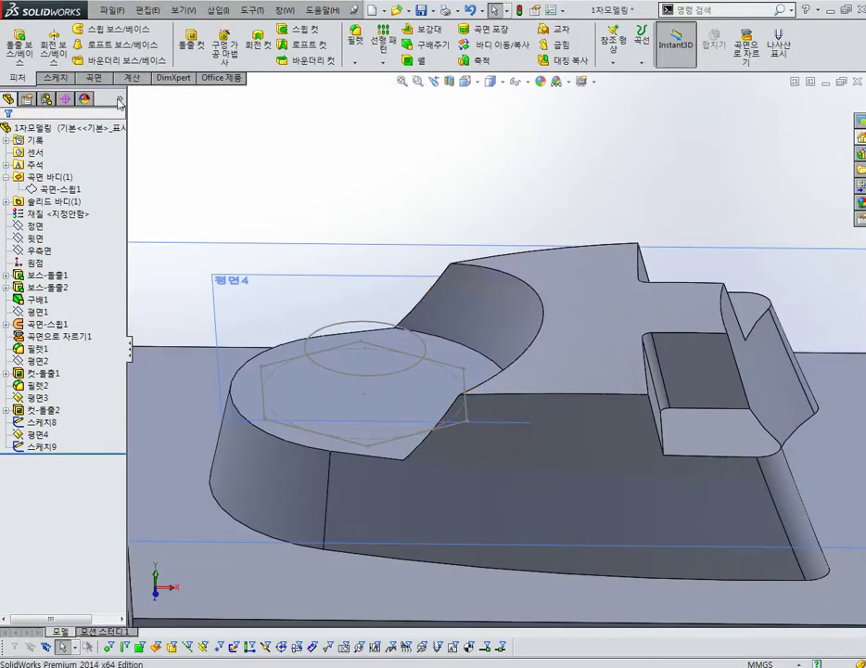
click(122, 61)
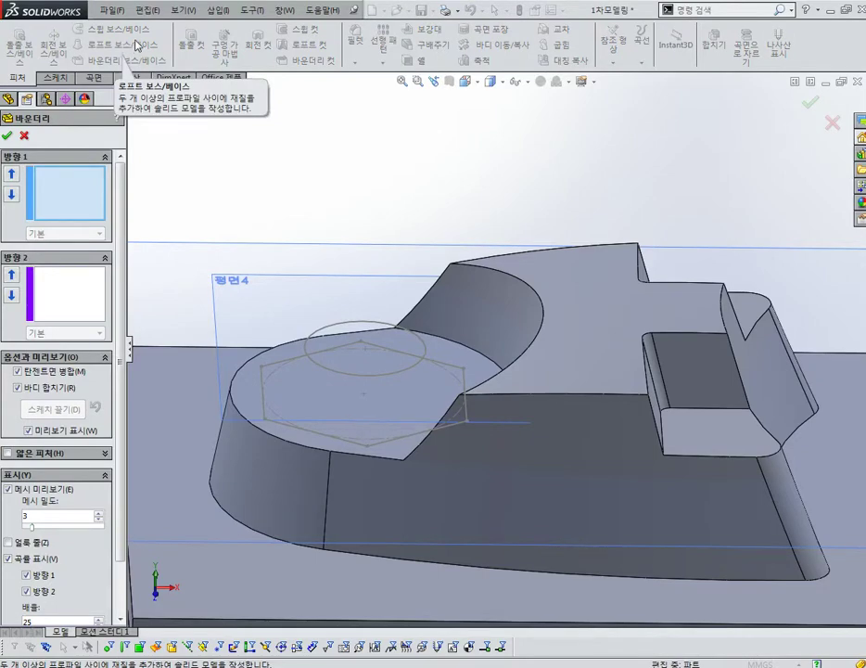
click(137, 45)
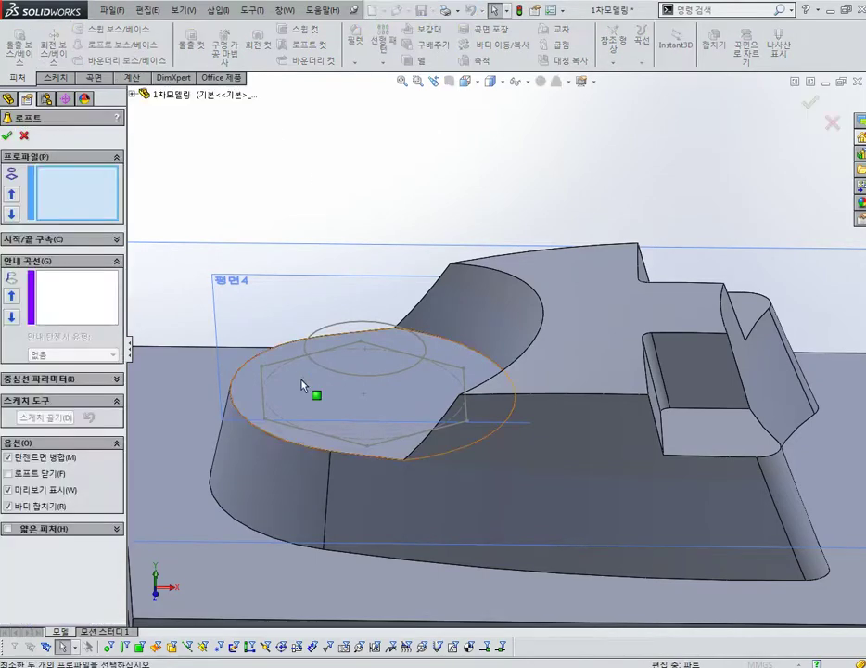
click(316, 363)
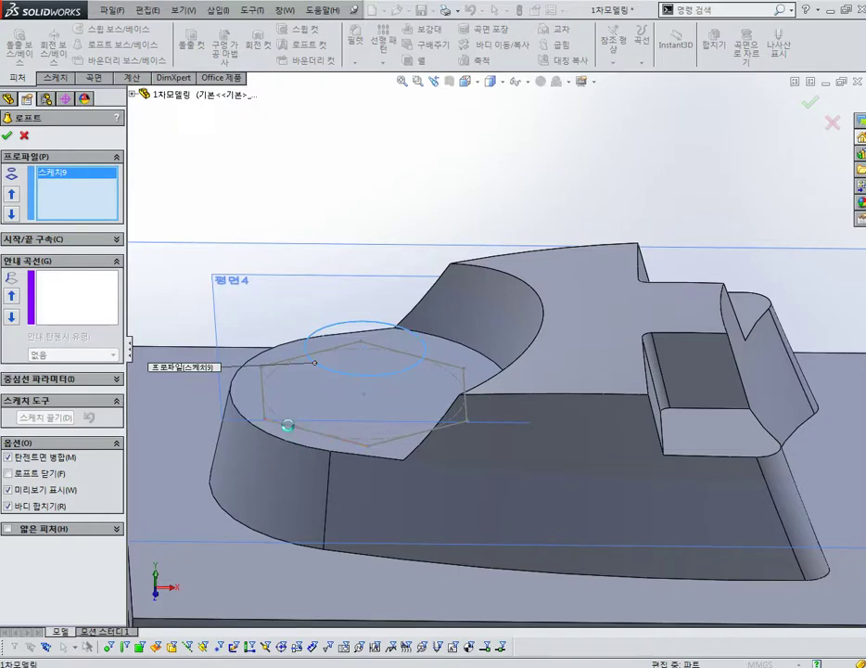
click(289, 426)
middle_drag(288, 426, 5, 220)
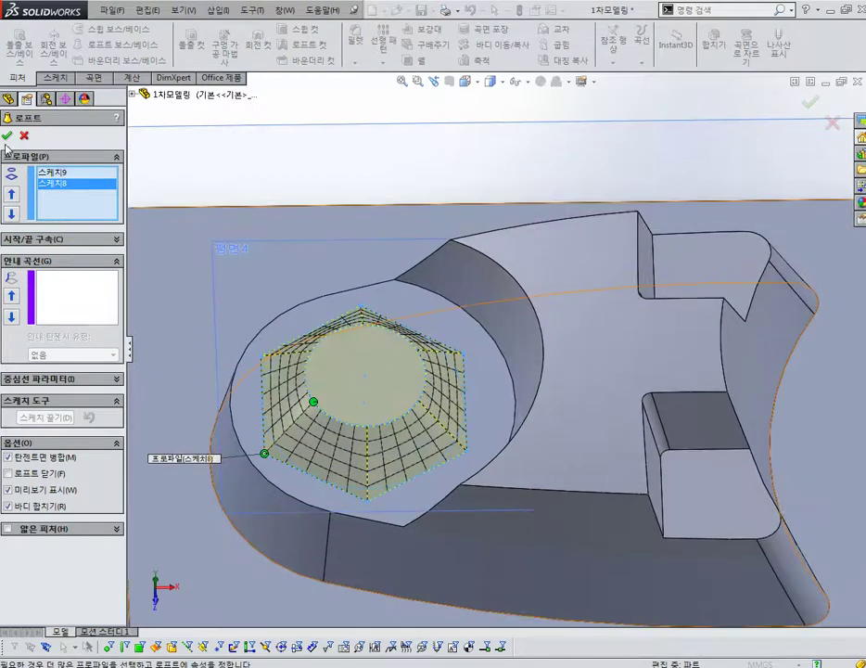
click(7, 135)
scroll(377, 270, up, 5)
middle_drag(377, 271, 518, 297)
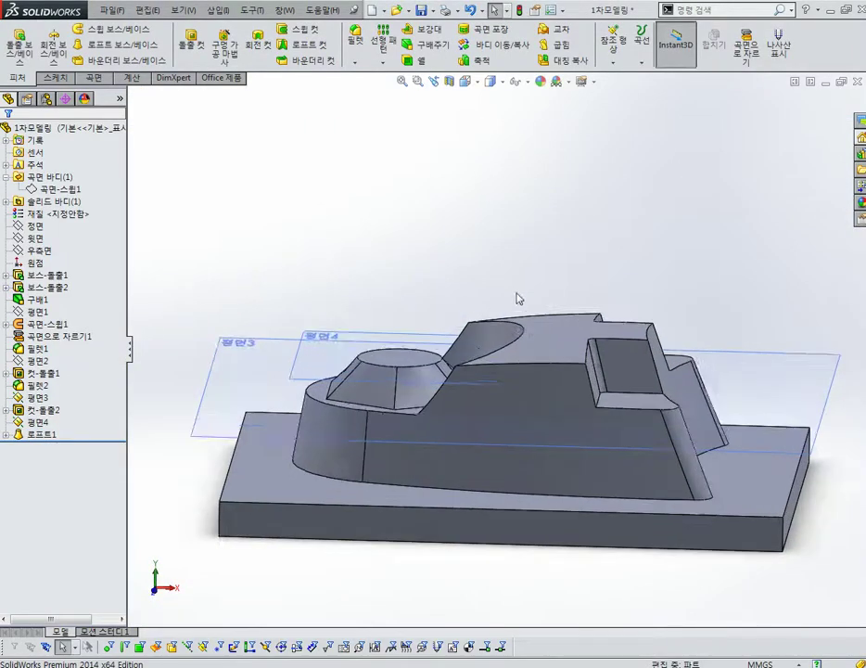
click(306, 345)
click(280, 345)
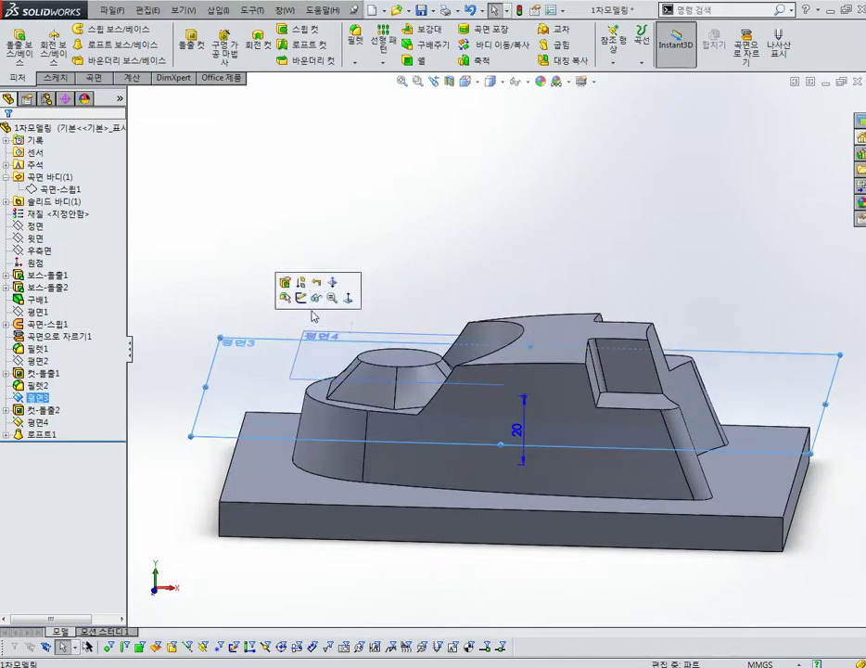
click(313, 349)
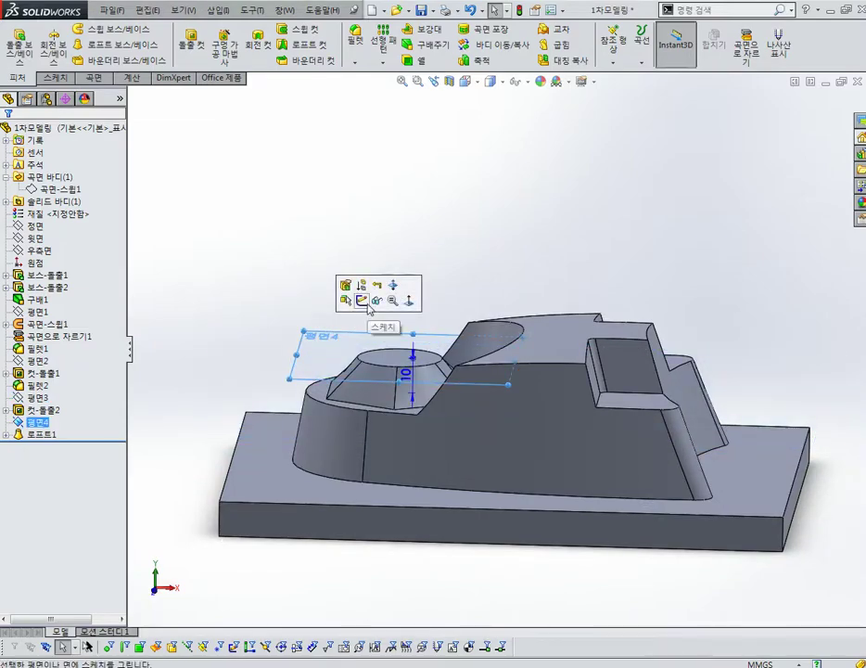
click(375, 308)
mouse_move(376, 308)
middle_down()
mouse_move(459, 319)
mouse_move(600, 507)
mouse_move(540, 476)
mouse_move(536, 430)
middle_up()
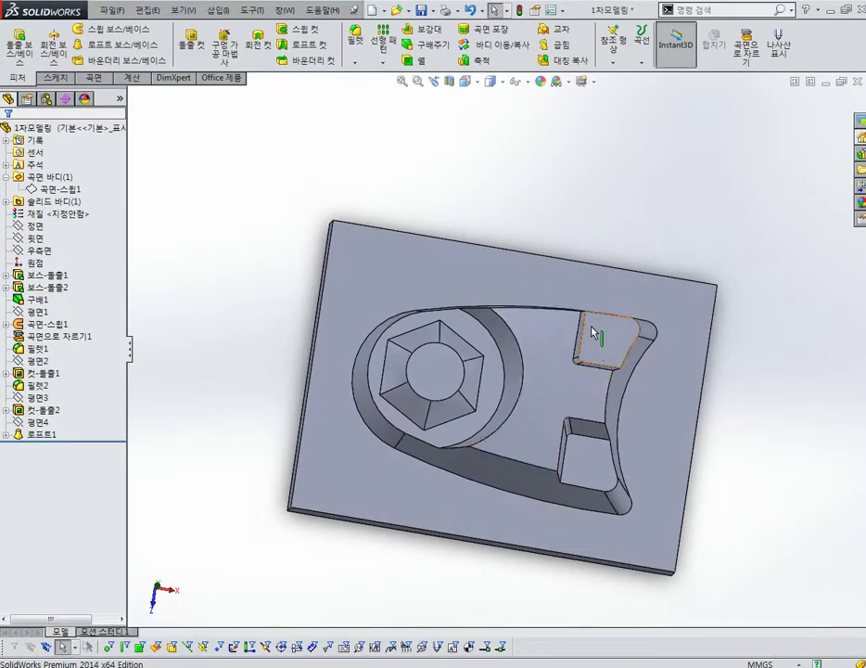
middle_drag(596, 338, 634, 416)
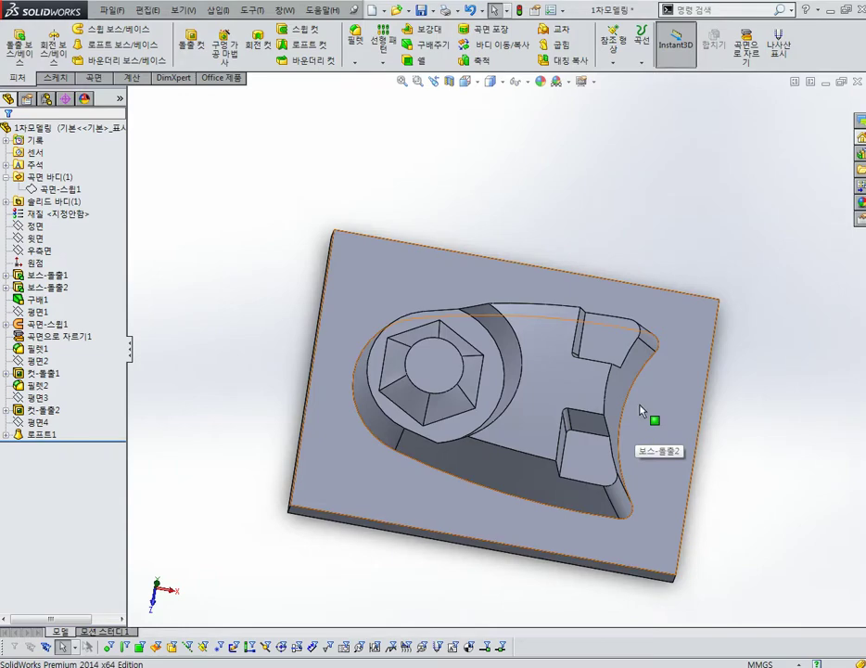
middle_drag(647, 379, 643, 389)
scroll(649, 408, down, 3)
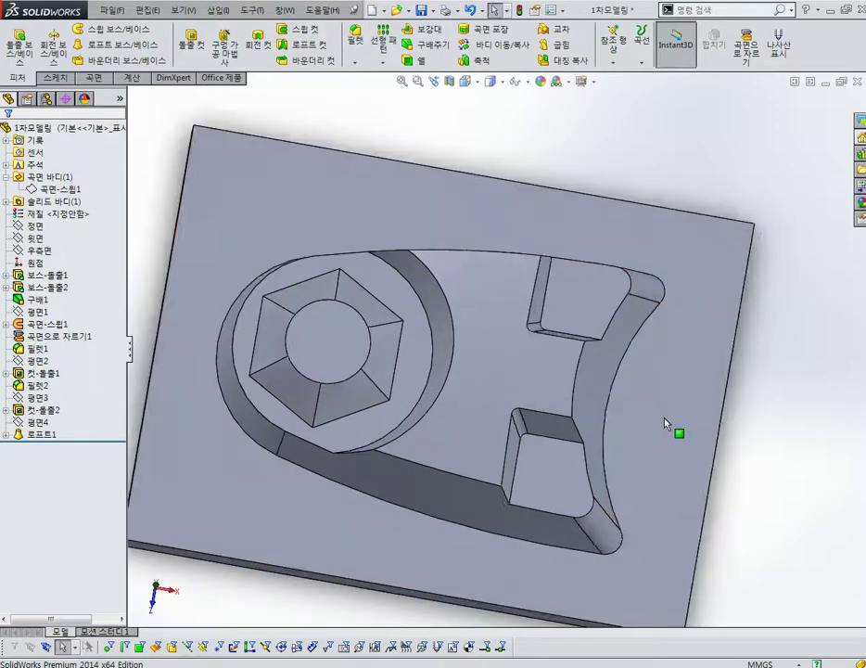
click(653, 409)
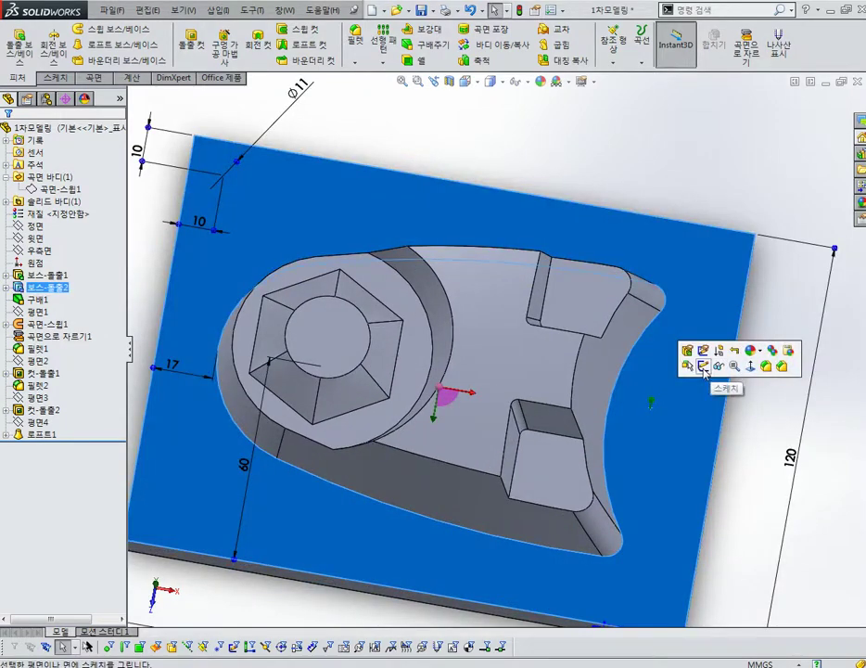
- Sketch a Ø30 circle centred on the part's curved end edge
click(703, 367)
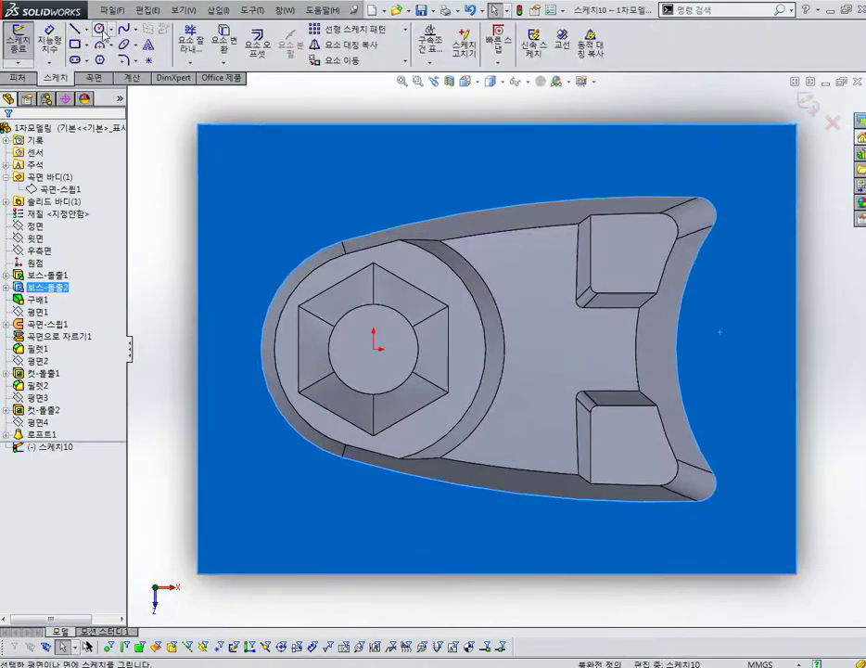
click(99, 29)
scroll(627, 413, down, 3)
click(616, 396)
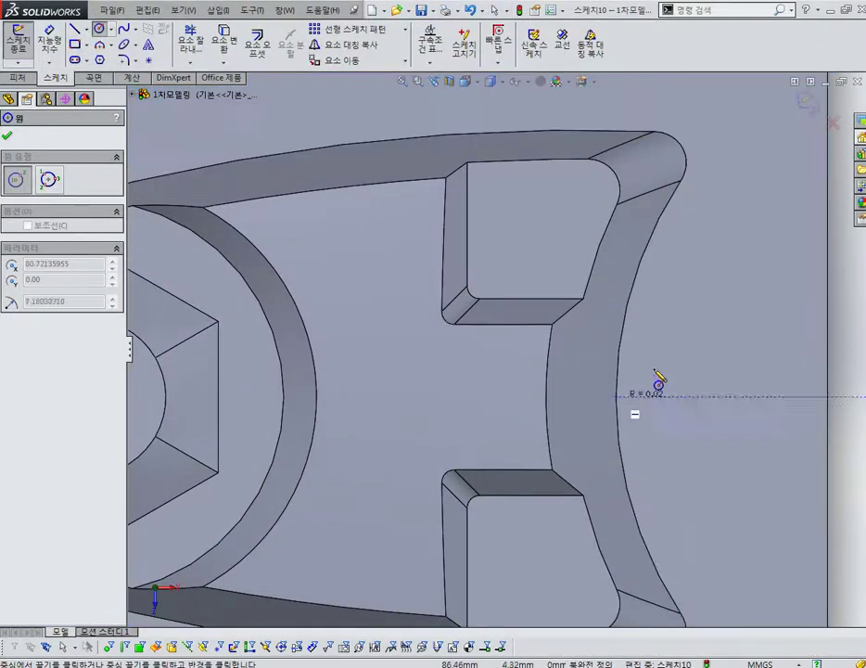
click(713, 423)
right_drag(717, 437, 729, 350)
click(710, 362)
click(733, 298)
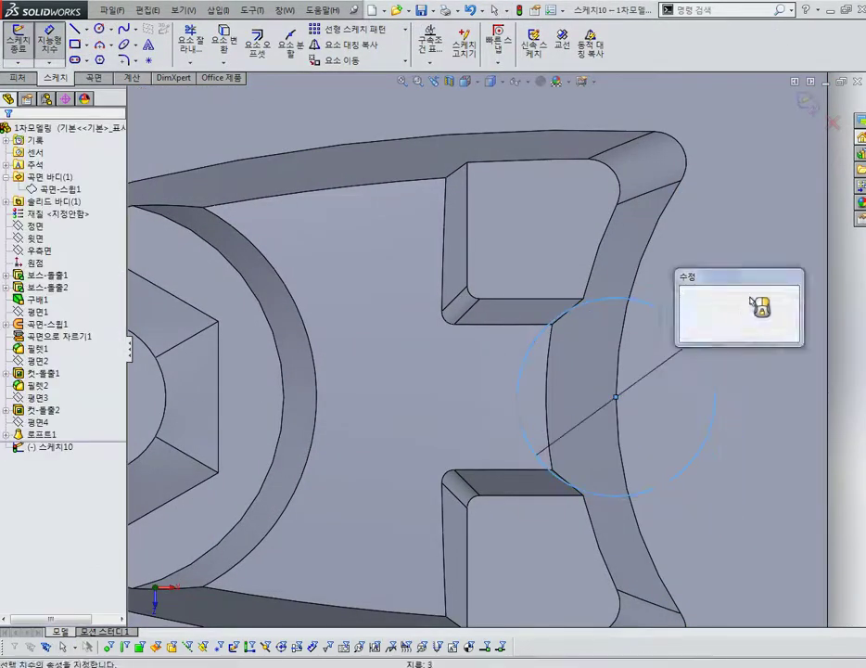
text(30)
key(Return)
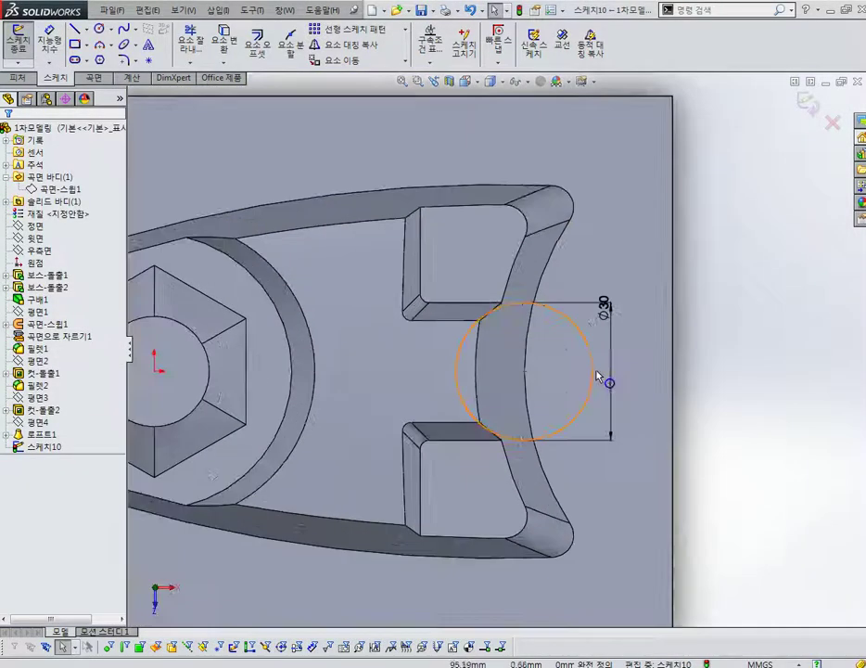
- Close the circle with a diameter line, trim away its lower half, and exit the sketch
click(74, 30)
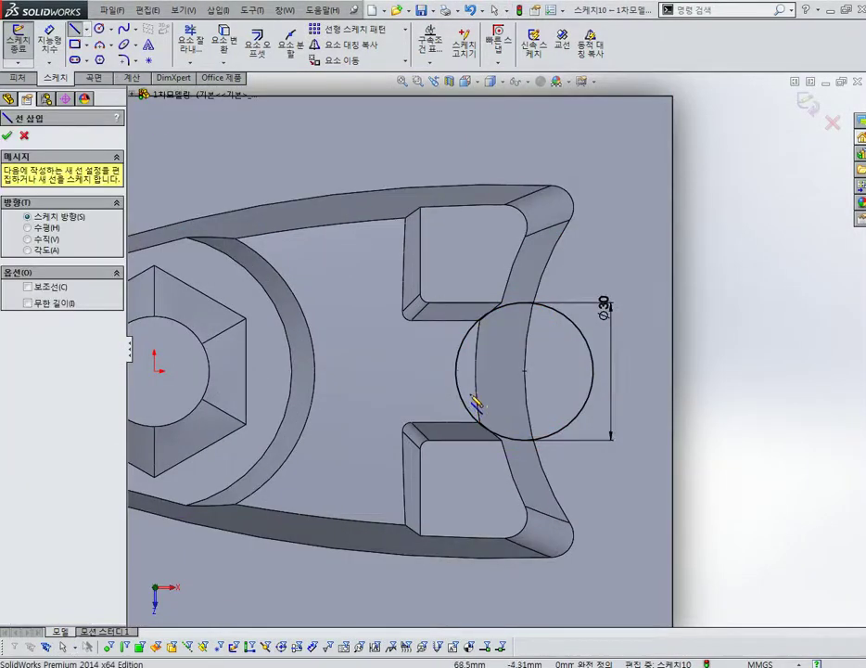
click(456, 371)
click(595, 372)
key(Escape)
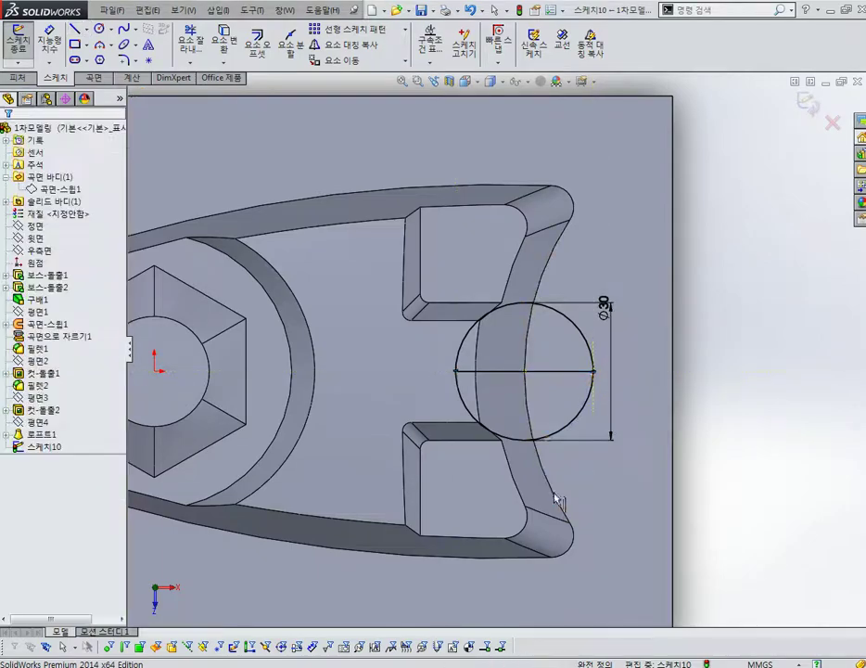
click(196, 46)
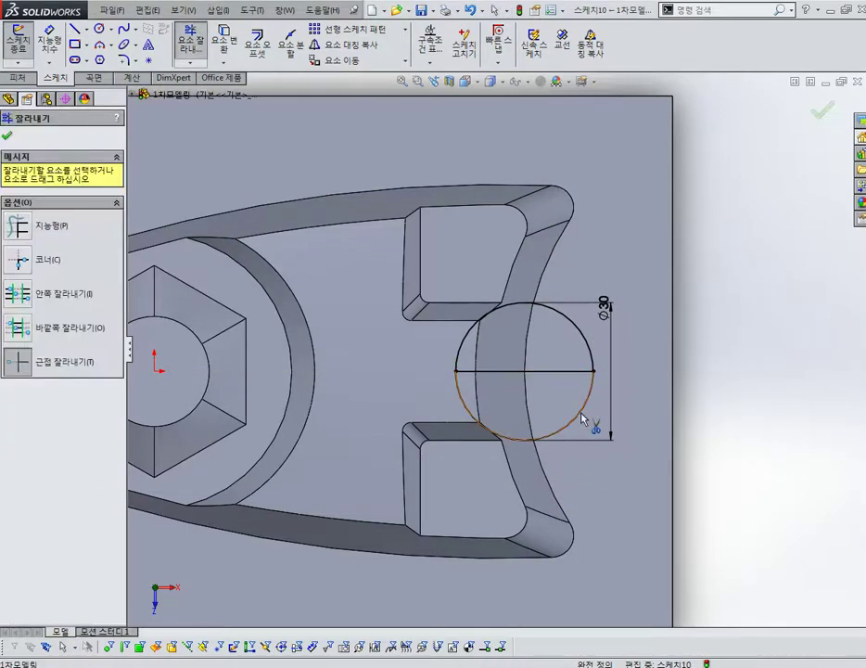
click(582, 419)
key(Escape)
mouse_move(605, 300)
middle_down()
mouse_move(543, 404)
mouse_move(572, 372)
middle_up()
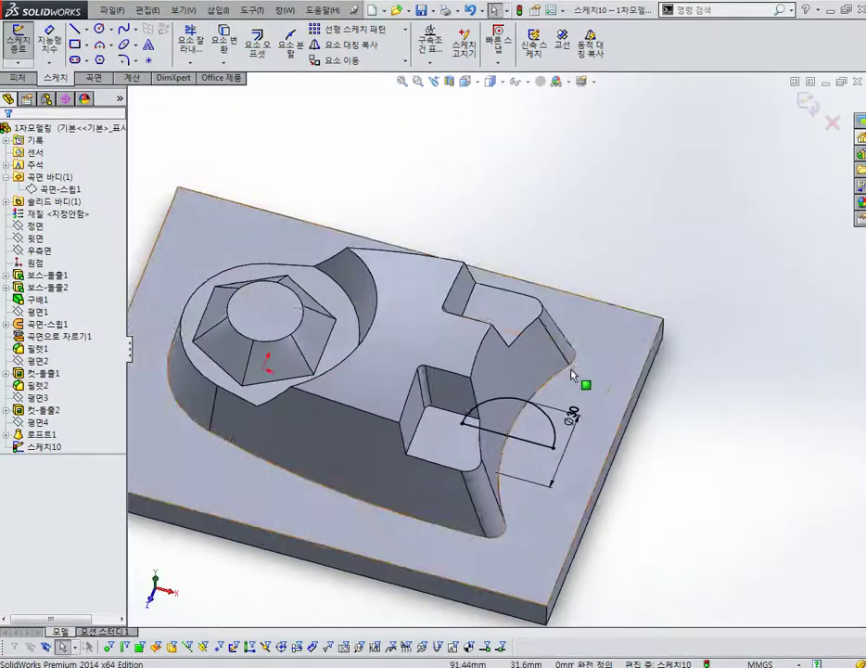
scroll(567, 385, up, 3)
key(ctrl+b)
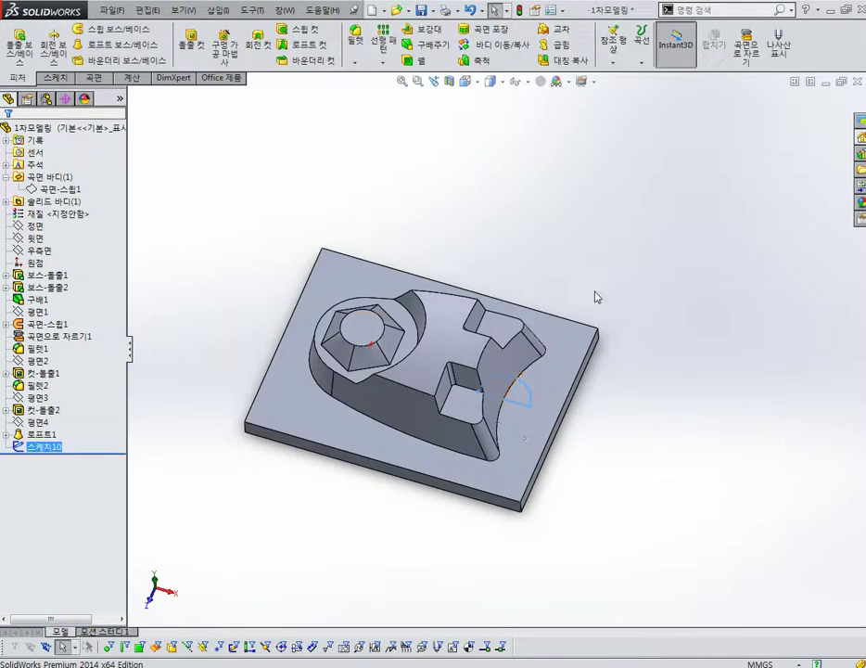
click(46, 42)
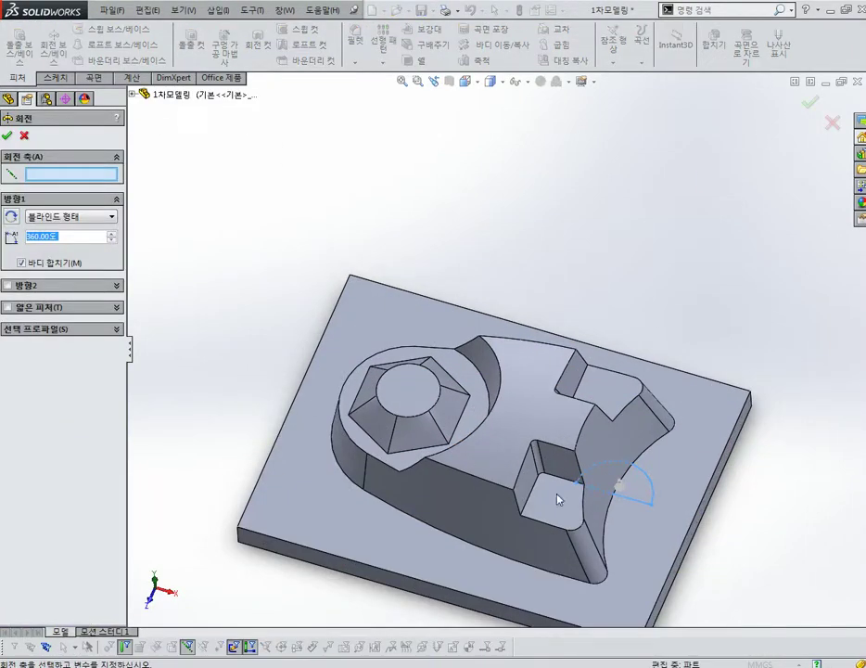
- Revolve the half circle 180° about its diameter line to create 회전1
click(636, 503)
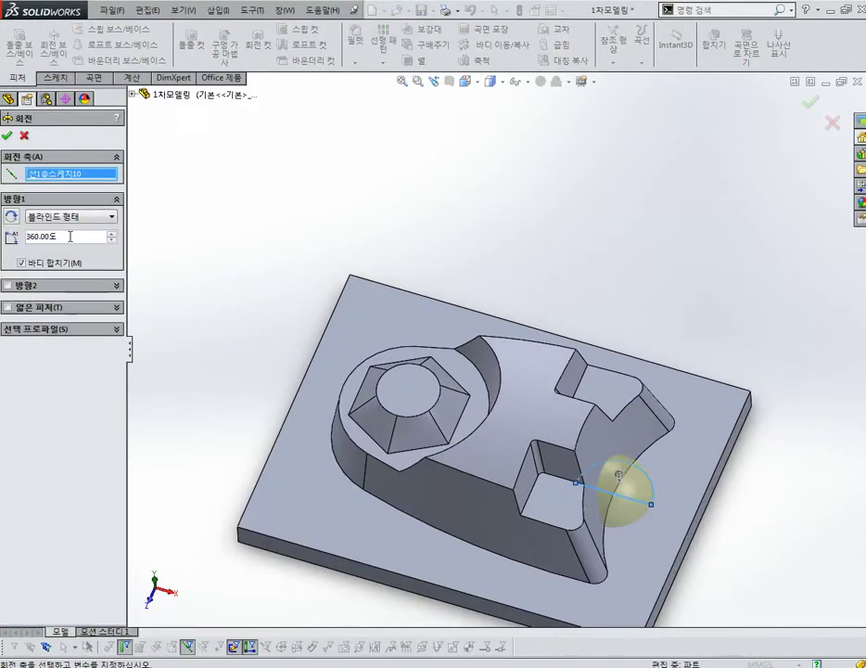
text(180)
key(Return)
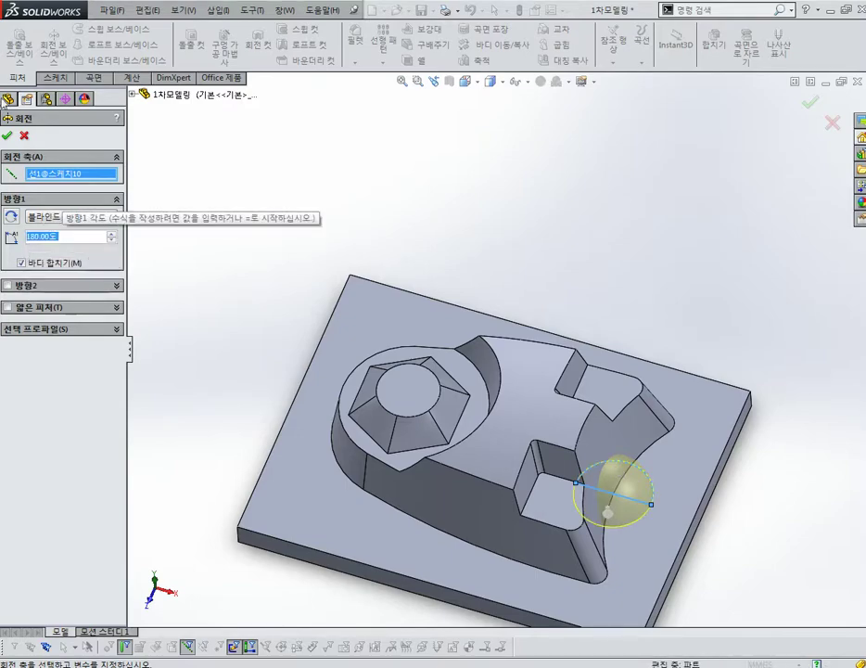
click(7, 136)
mouse_move(533, 350)
middle_down()
mouse_move(576, 318)
mouse_move(598, 450)
middle_up()
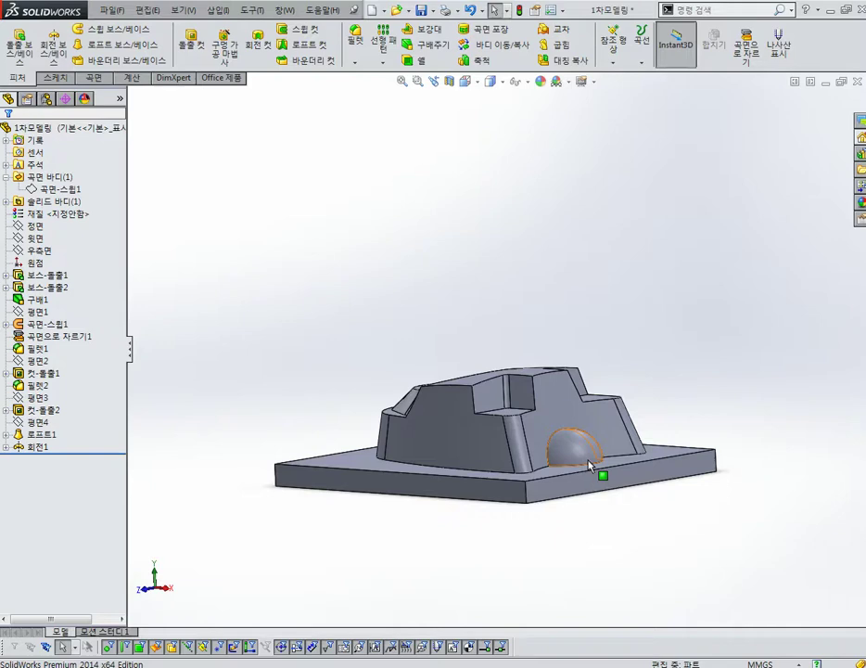
key(ctrl+7)
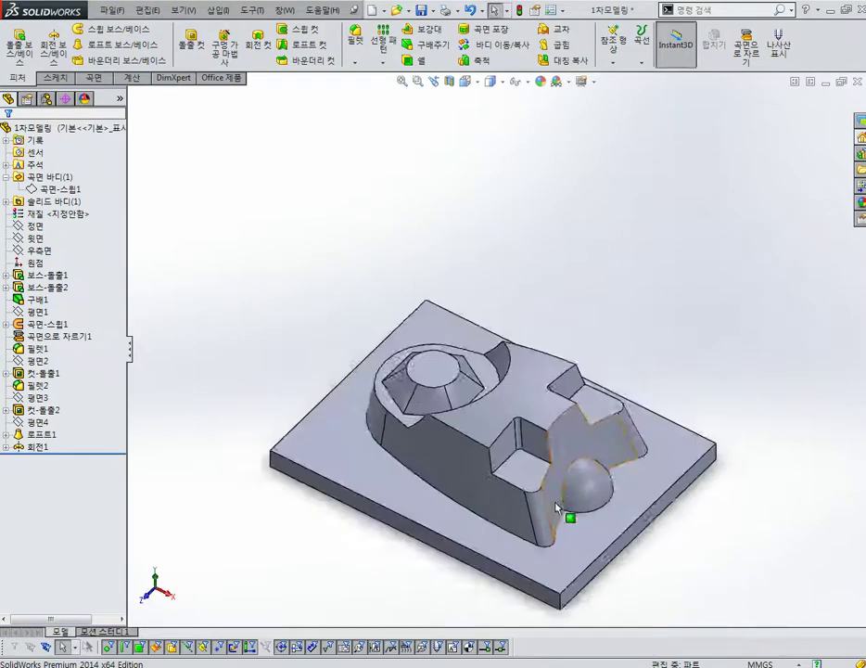
click(356, 39)
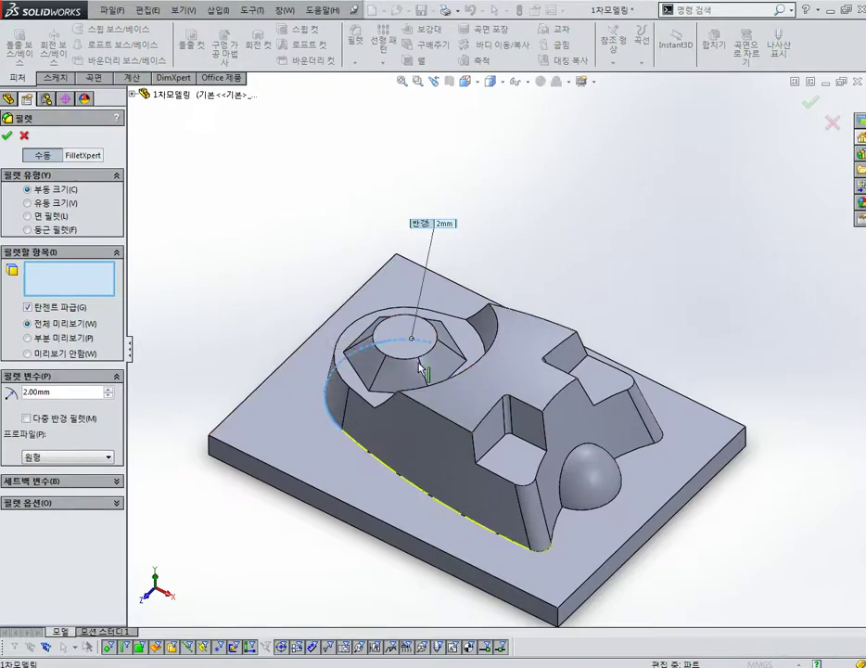
- Select the outer base edge chain and the cone's faces for the 2 mm fillet
click(434, 334)
mouse_move(436, 340)
middle_down()
mouse_move(403, 397)
mouse_move(380, 408)
middle_up()
scroll(402, 397, down, 5)
click(380, 401)
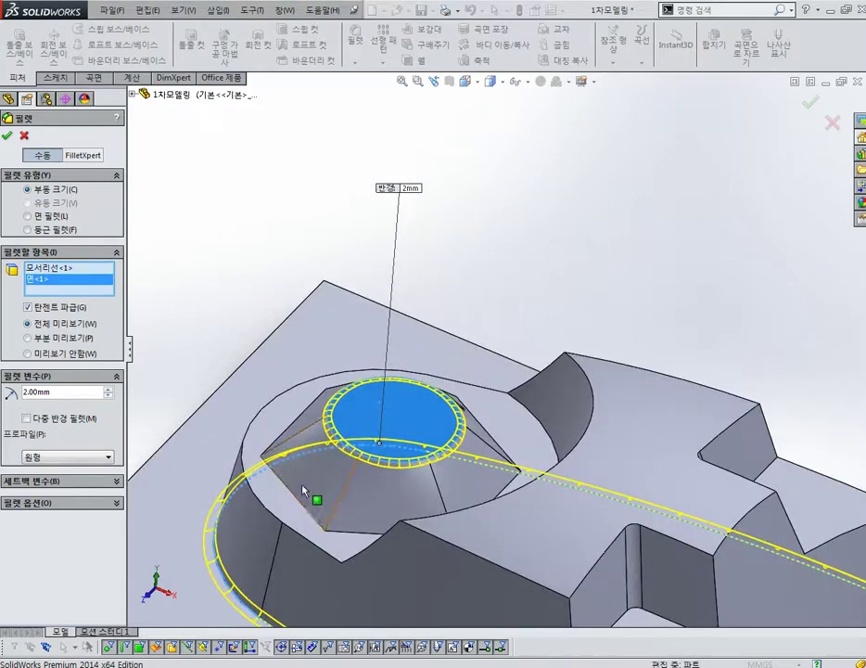
scroll(381, 408, up, 4)
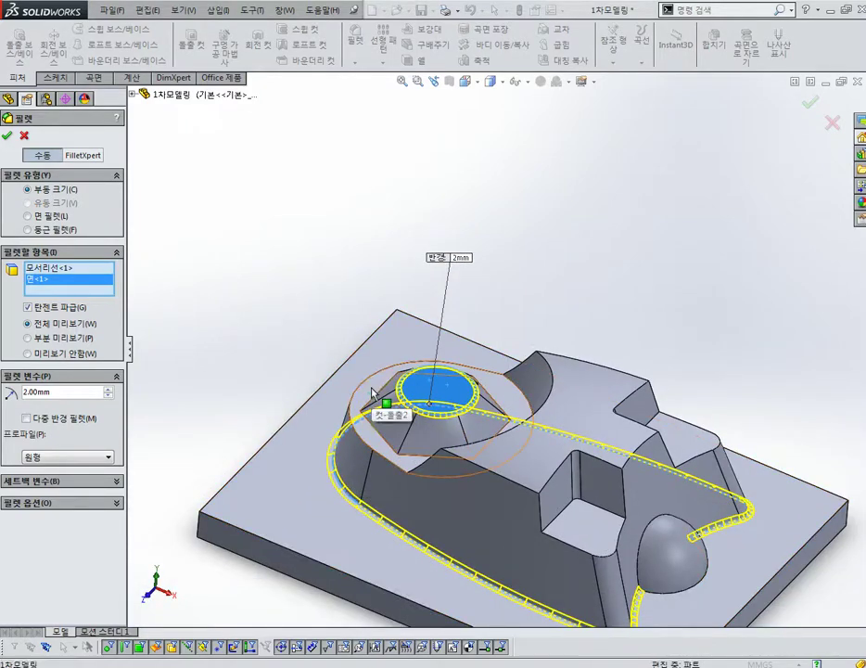
click(385, 392)
mouse_move(537, 445)
middle_down()
mouse_move(513, 478)
mouse_move(455, 413)
middle_up()
scroll(455, 413, down, 5)
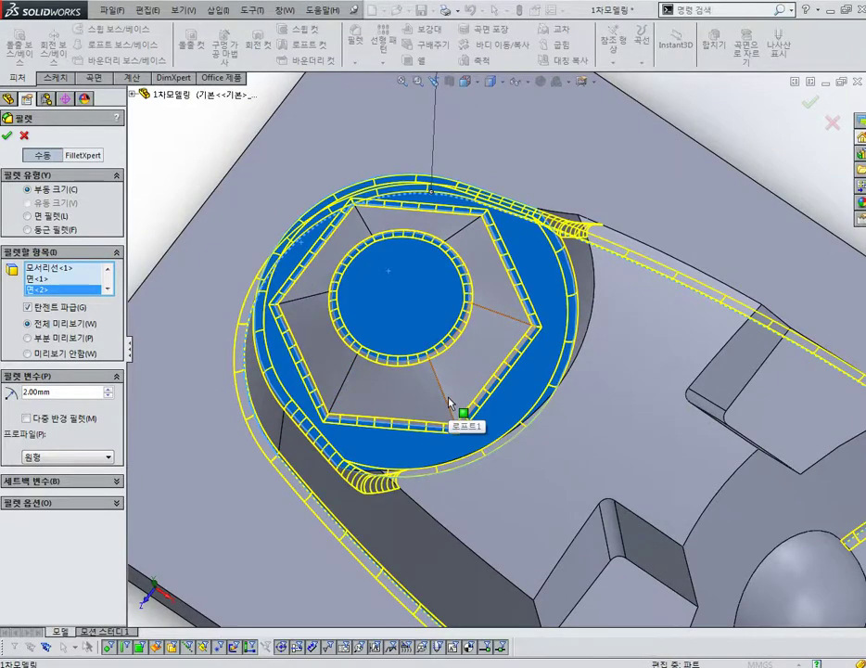
click(449, 403)
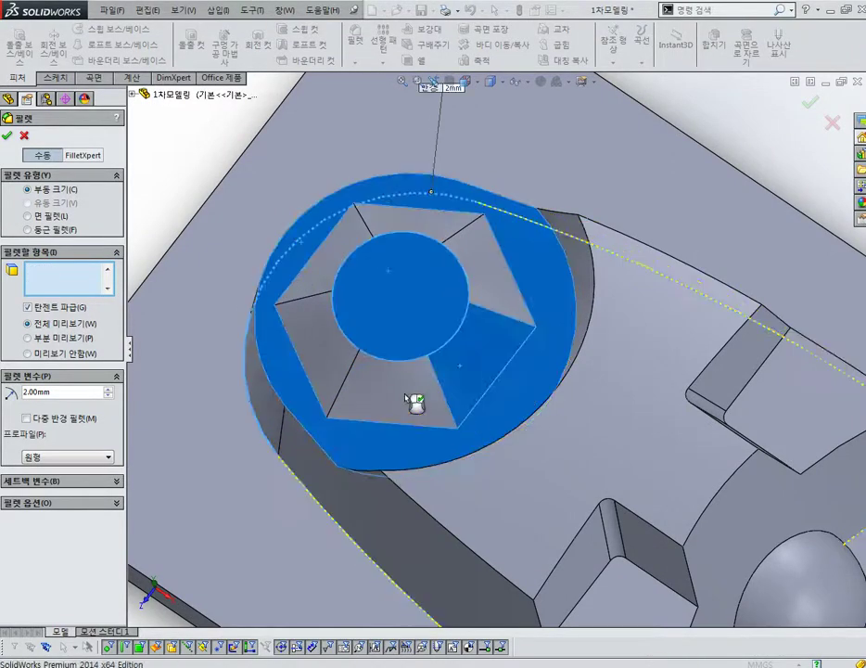
click(323, 351)
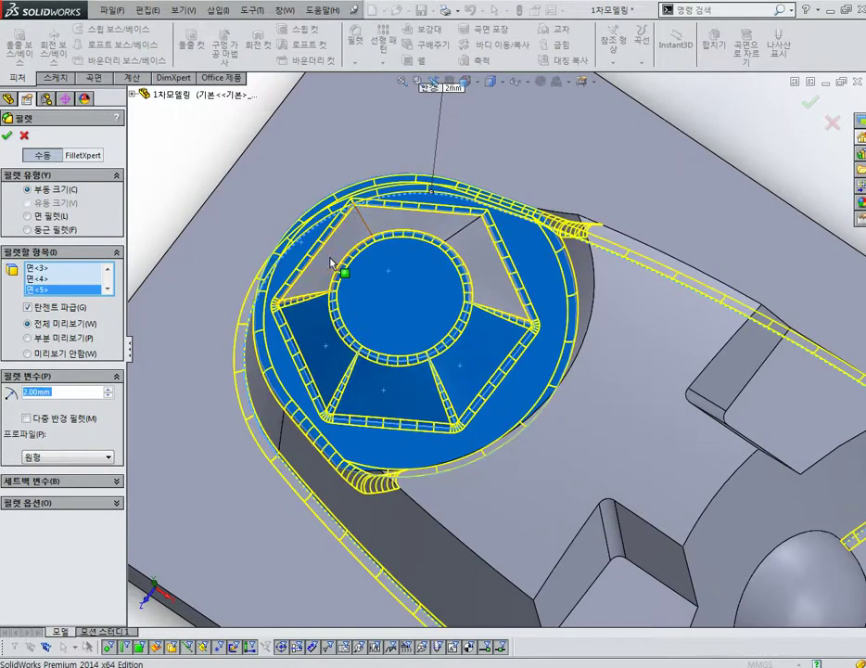
- Add the hexagon socket, top, floor and tab faces plus the dome edge, then apply the fillet
click(502, 295)
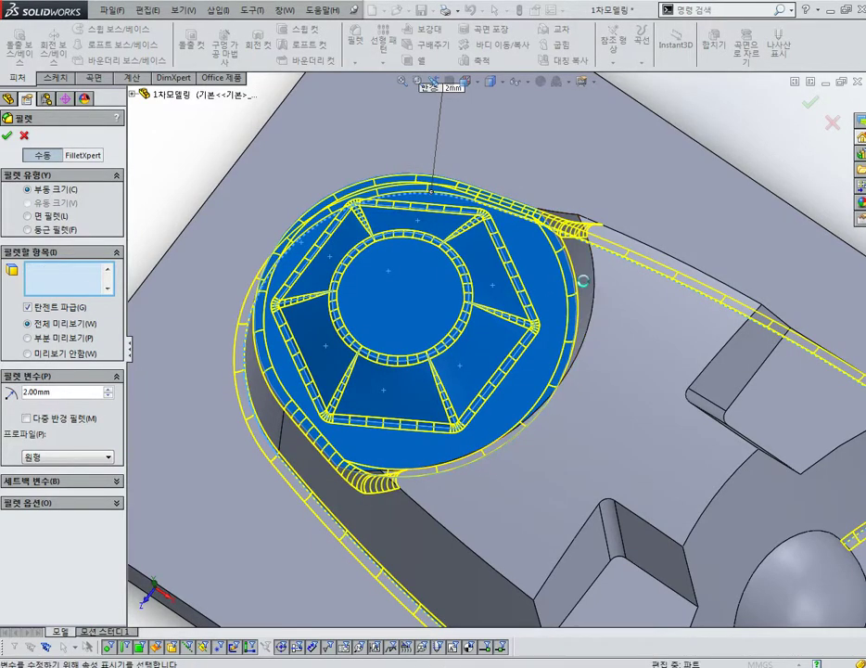
mouse_move(569, 428)
middle_down()
mouse_move(605, 426)
mouse_move(594, 485)
mouse_move(599, 399)
middle_up()
click(604, 426)
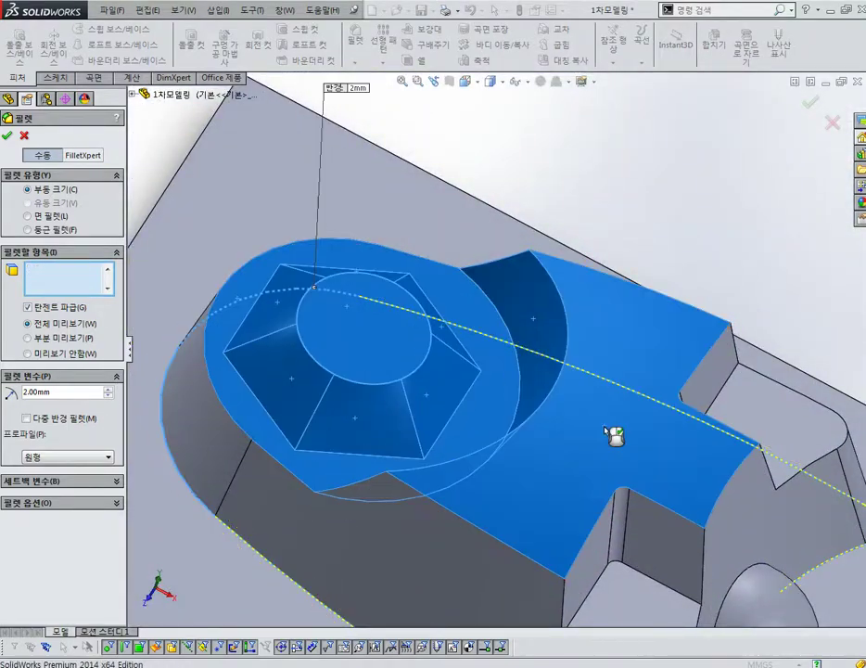
scroll(610, 434, up, 5)
click(574, 506)
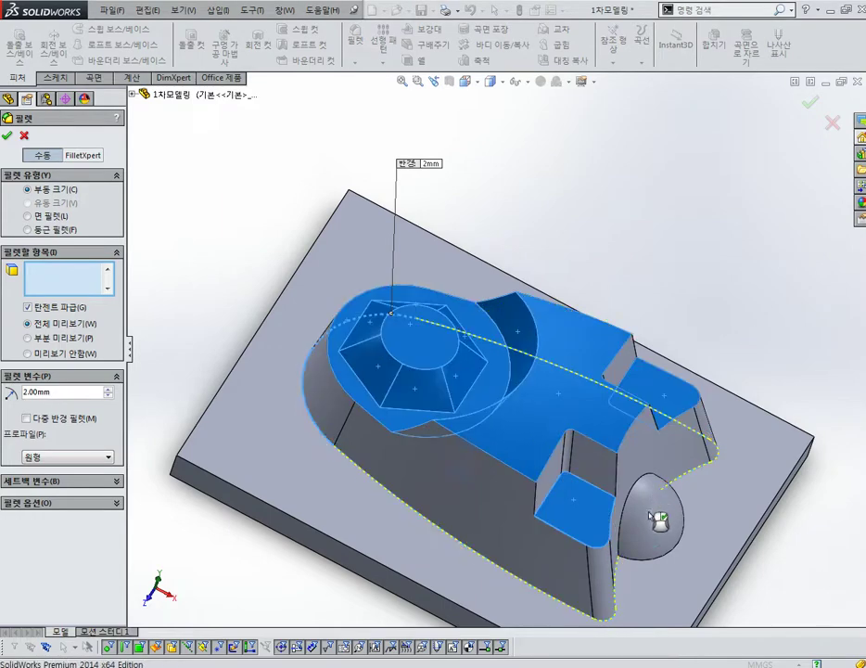
click(631, 446)
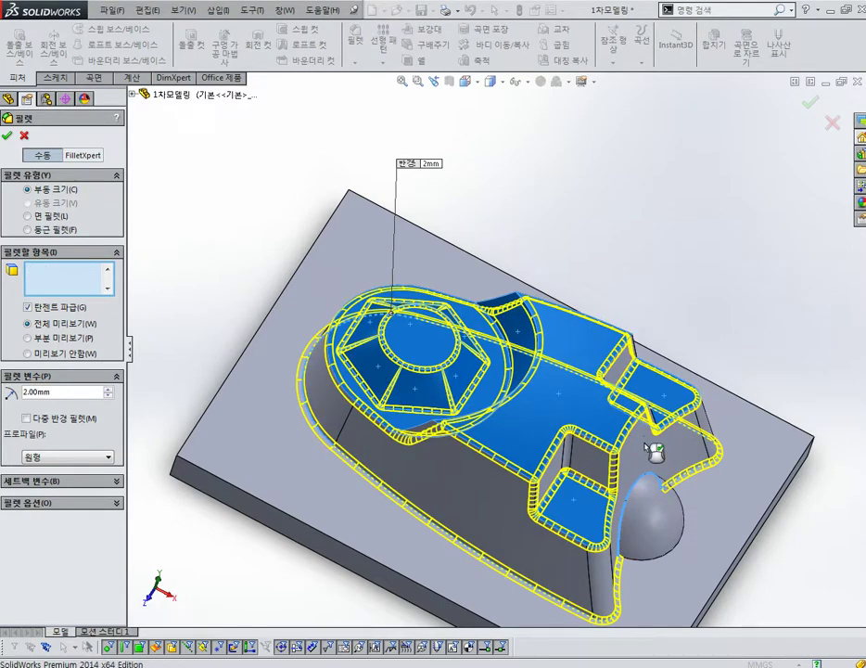
click(657, 562)
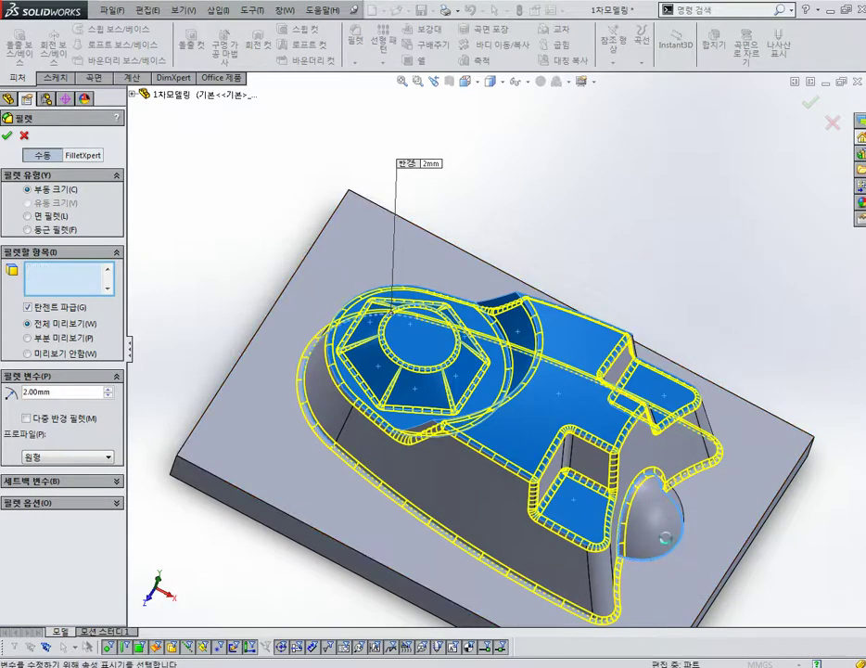
mouse_move(715, 455)
middle_down()
mouse_move(671, 558)
mouse_move(671, 439)
middle_up()
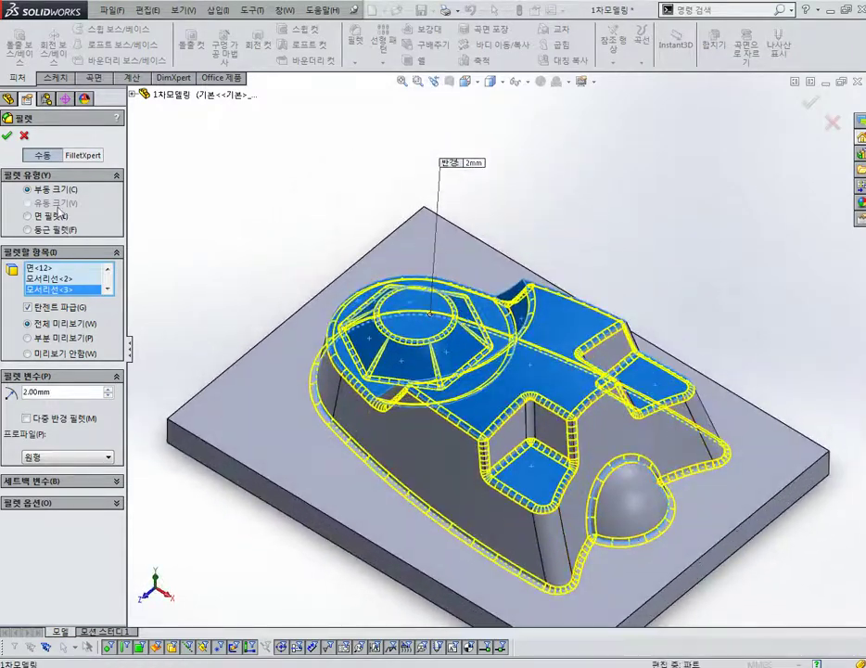
click(8, 136)
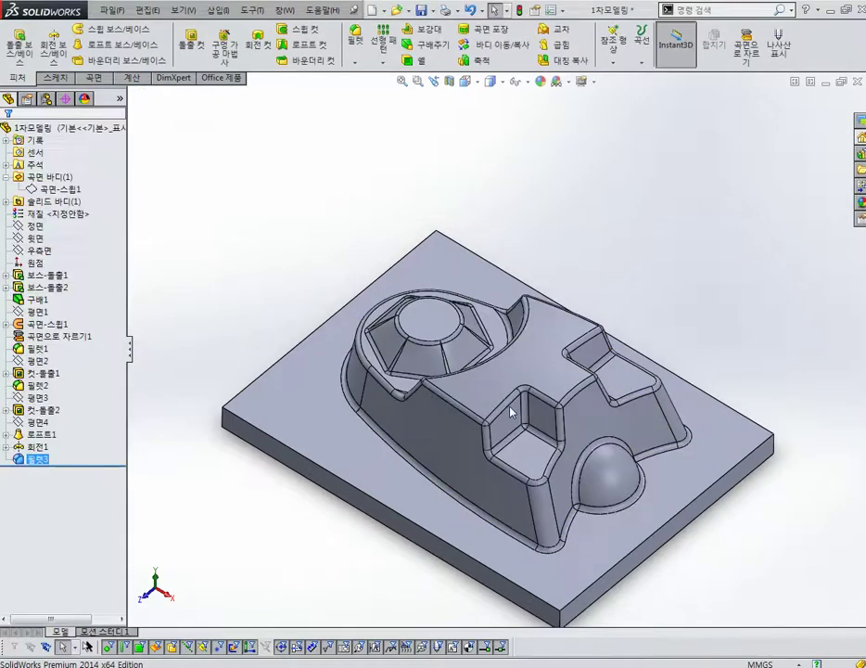
mouse_move(610, 442)
middle_down()
mouse_move(587, 456)
mouse_move(611, 462)
middle_up()
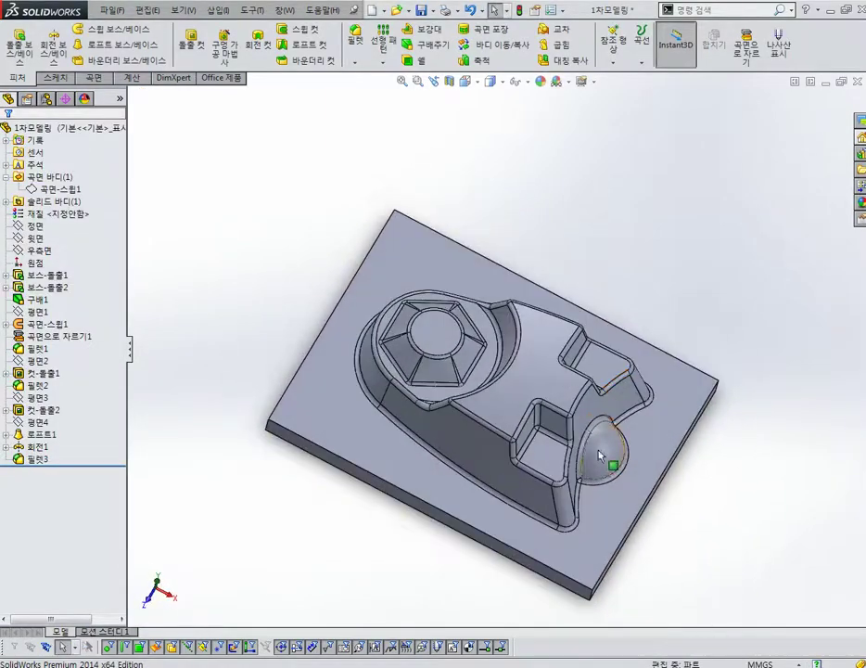
- Show 스케치2 under 보스-돌출2 so the cavity outline appears on the plate
click(585, 394)
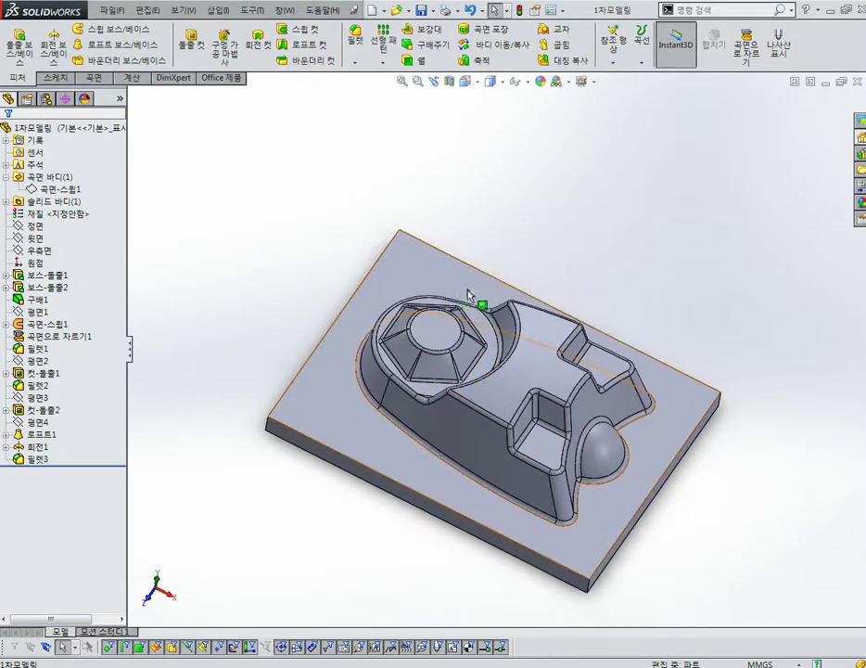
scroll(468, 295, down, 4)
click(420, 269)
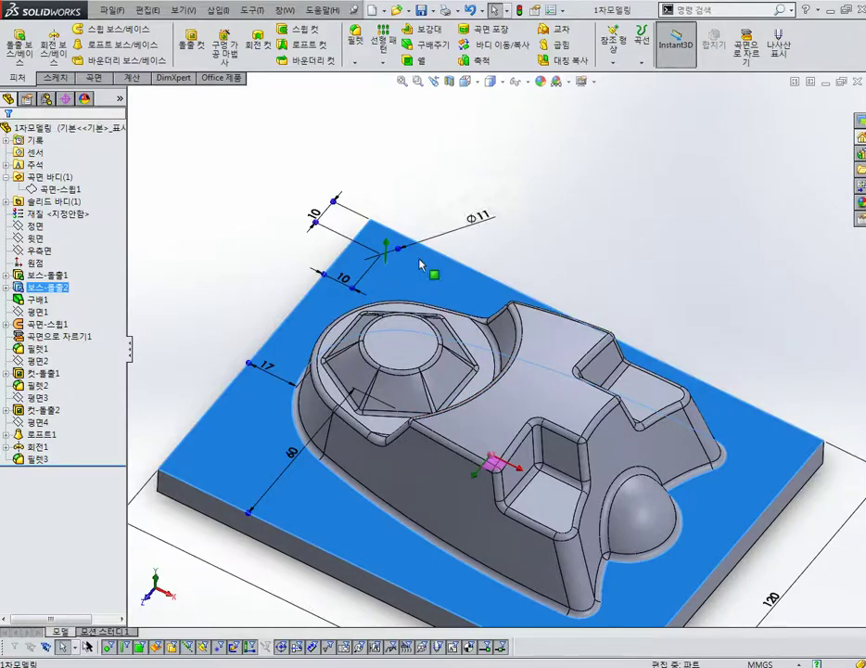
scroll(419, 266, up, 3)
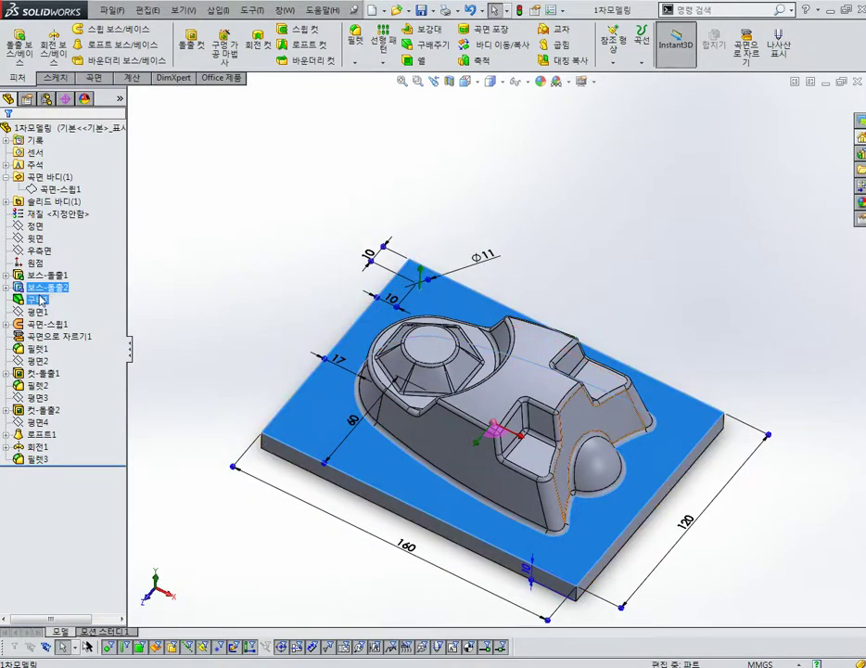
click(5, 288)
click(54, 300)
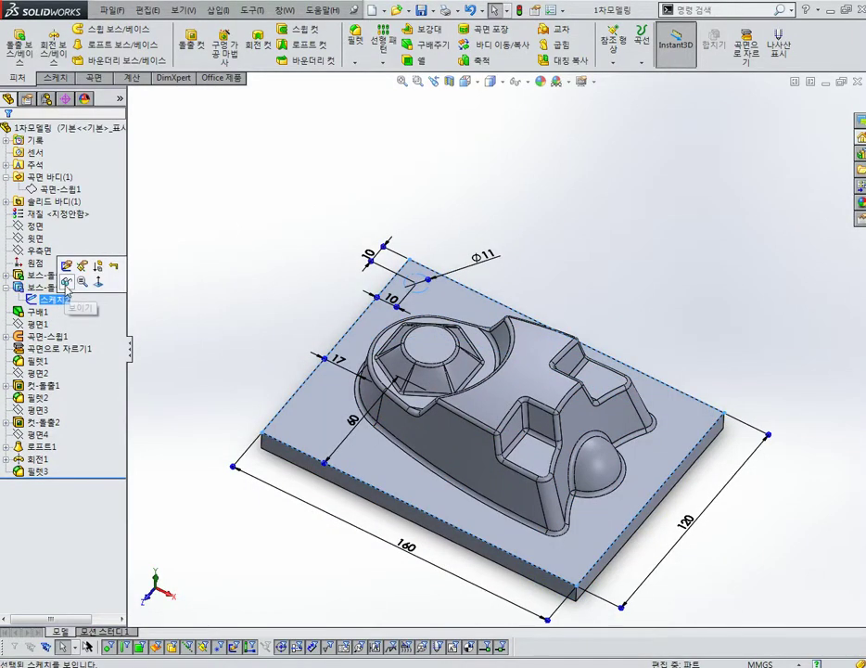
key(Escape)
scroll(310, 323, down, 3)
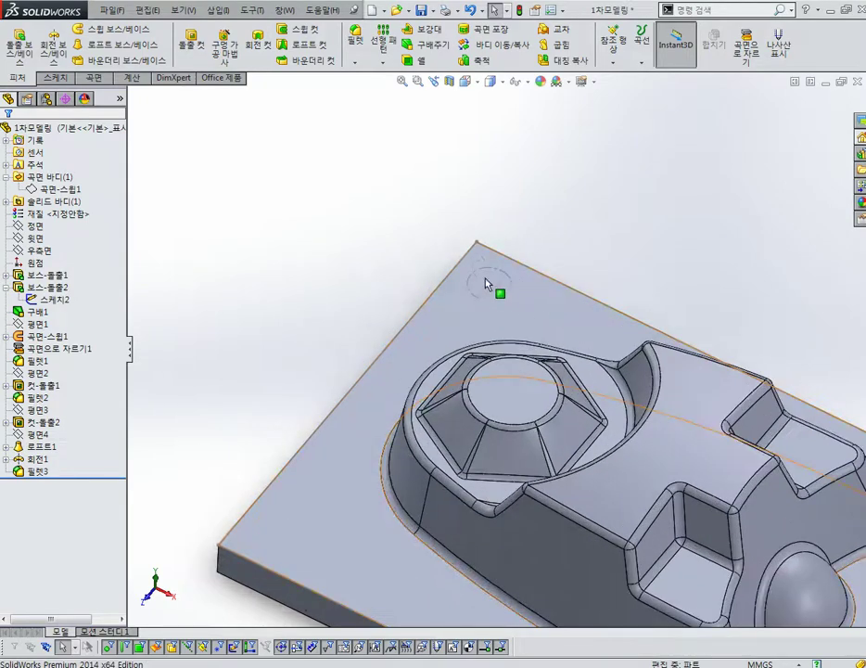
scroll(486, 283, up, 3)
mouse_move(492, 299)
middle_down()
mouse_move(530, 267)
mouse_move(487, 325)
middle_up()
scroll(483, 330, down, 3)
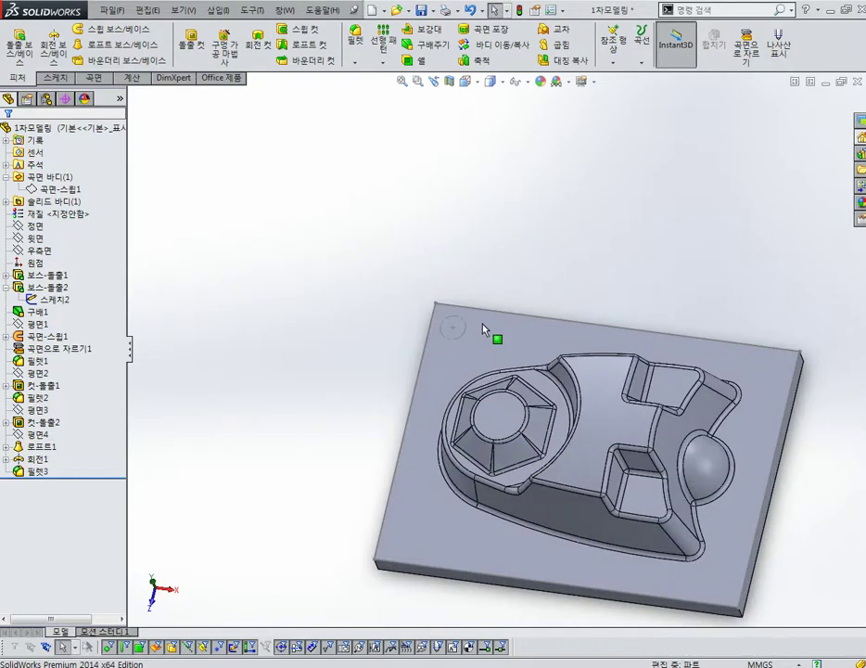
scroll(483, 329, down, 1)
click(223, 46)
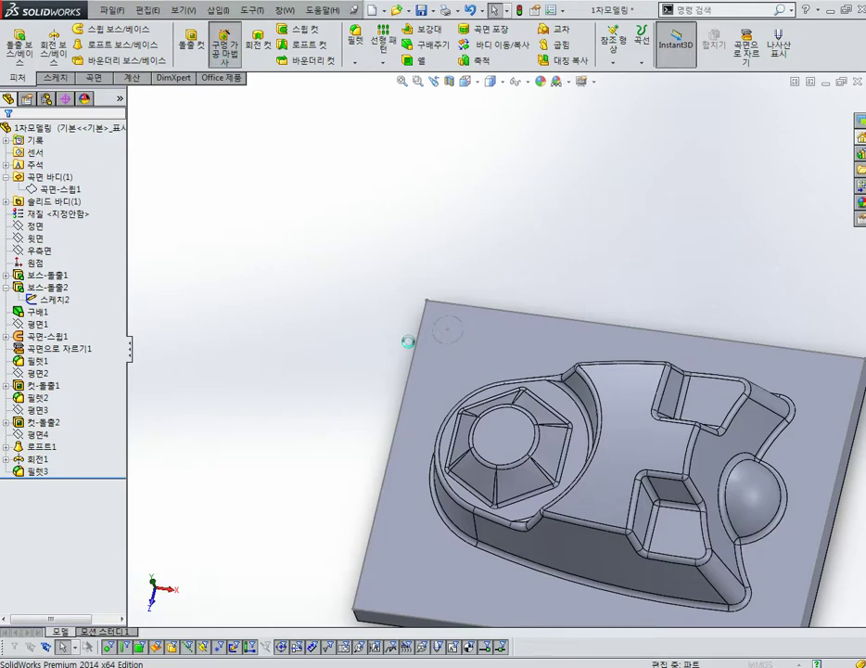
- Place a through-all M6 socket-head-cap counterbored hole near the plate's top-left corner
click(68, 165)
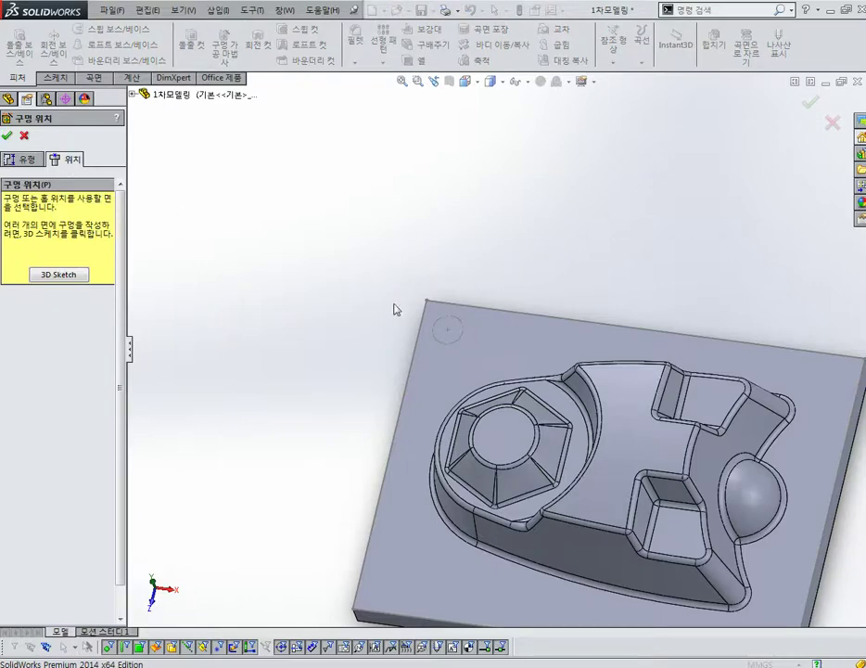
click(498, 351)
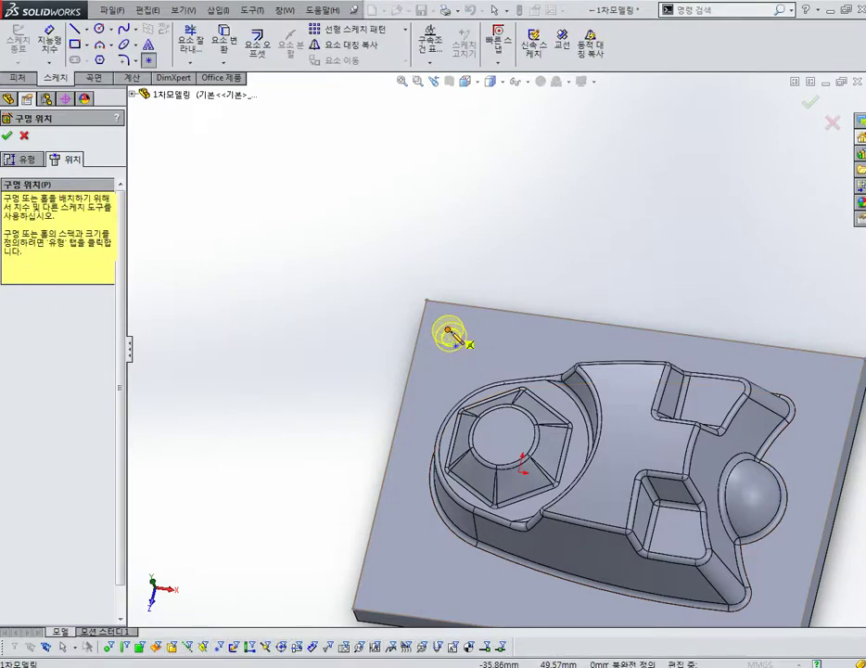
click(22, 159)
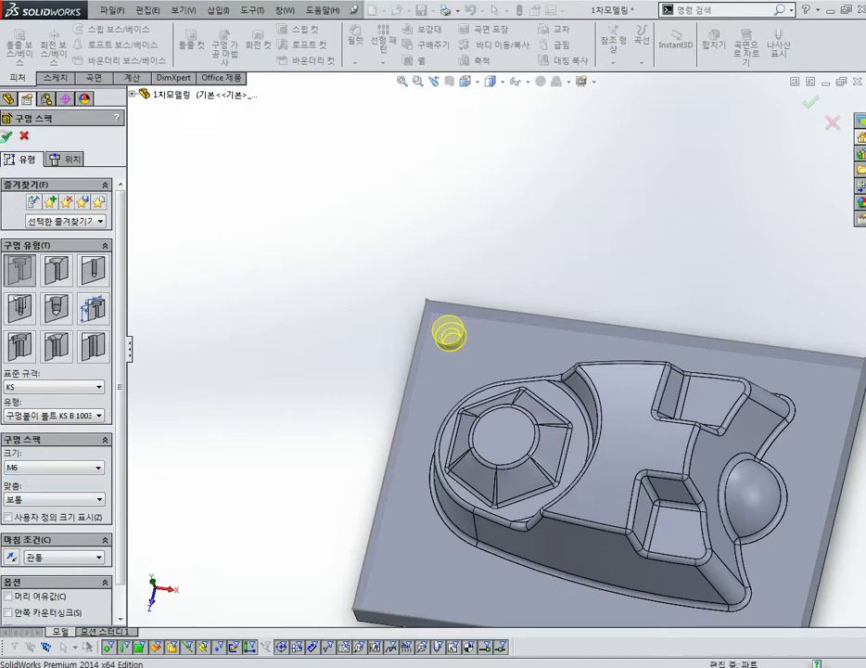
key(Return)
key(ctrl+5)
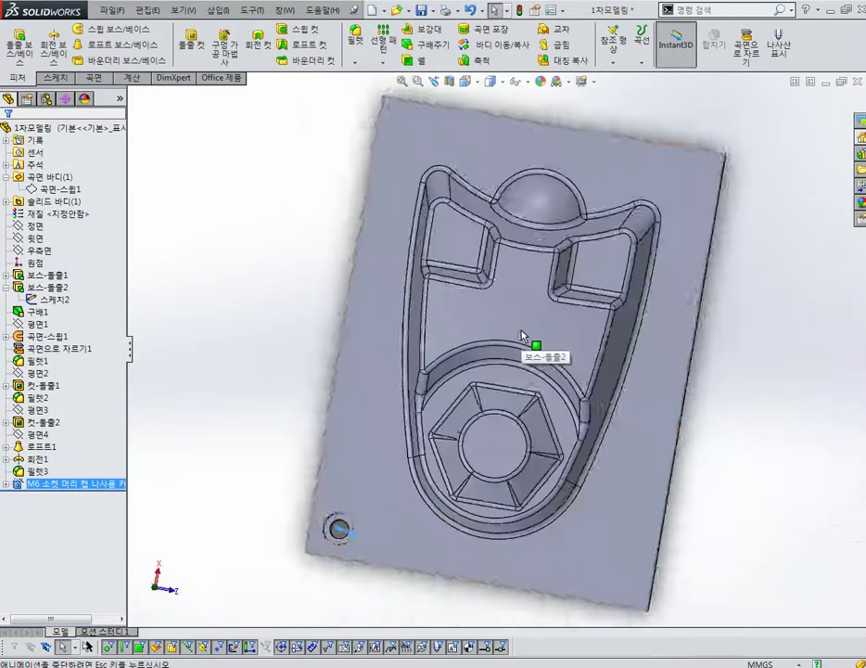
scroll(407, 480, down, 5)
scroll(401, 475, down, 4)
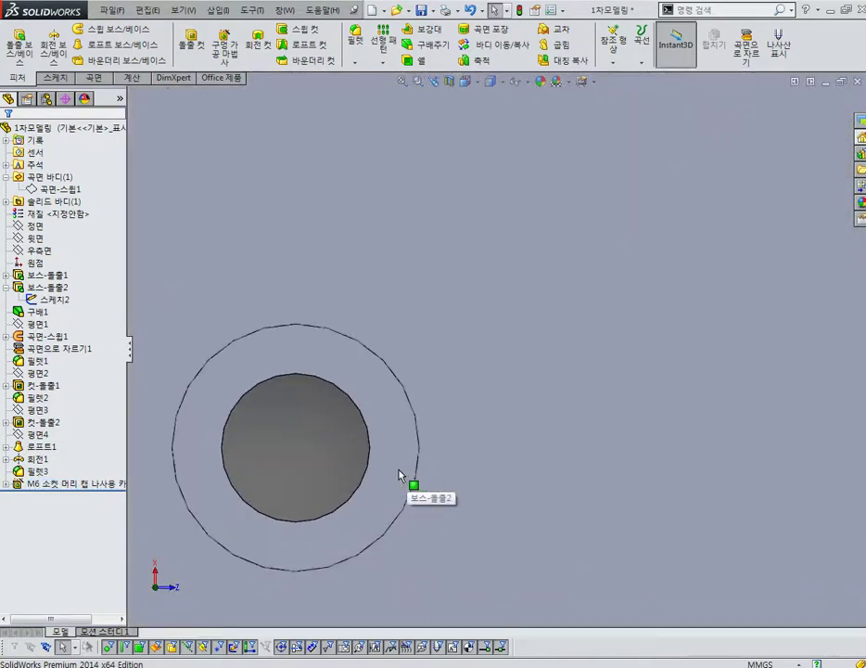
key(ctrl+7)
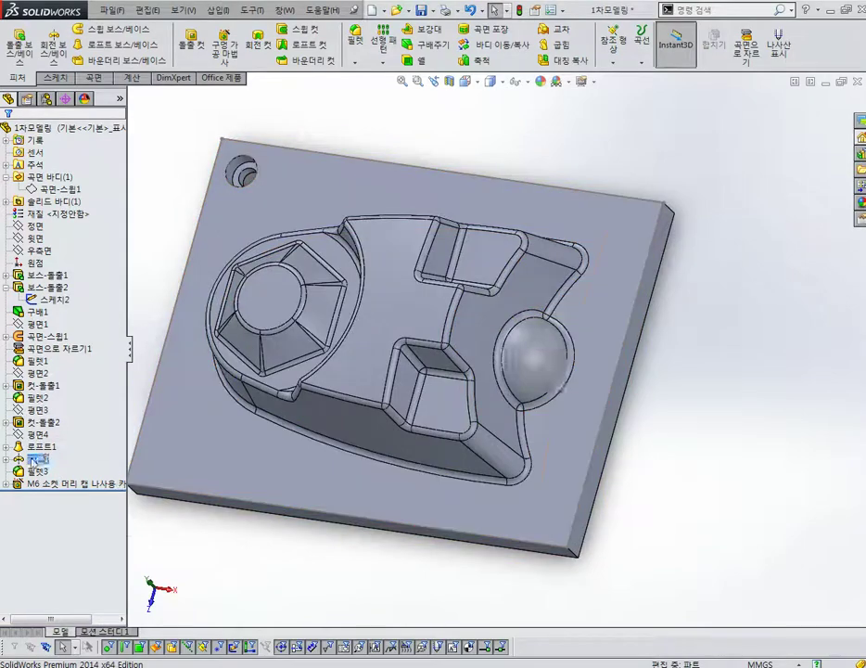
- Hide the cavity outline sketch 스케치2 again
click(47, 301)
right_click(46, 303)
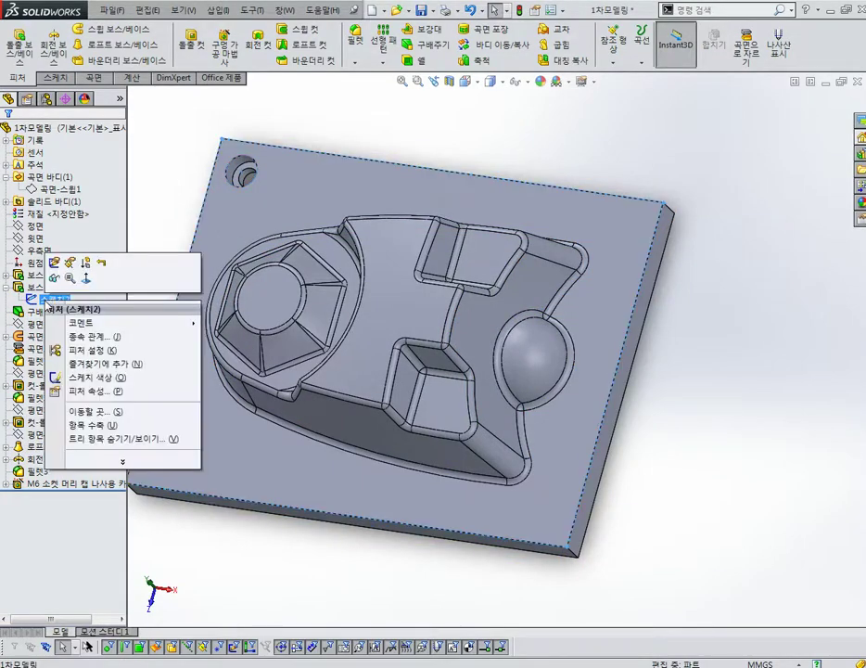
click(58, 283)
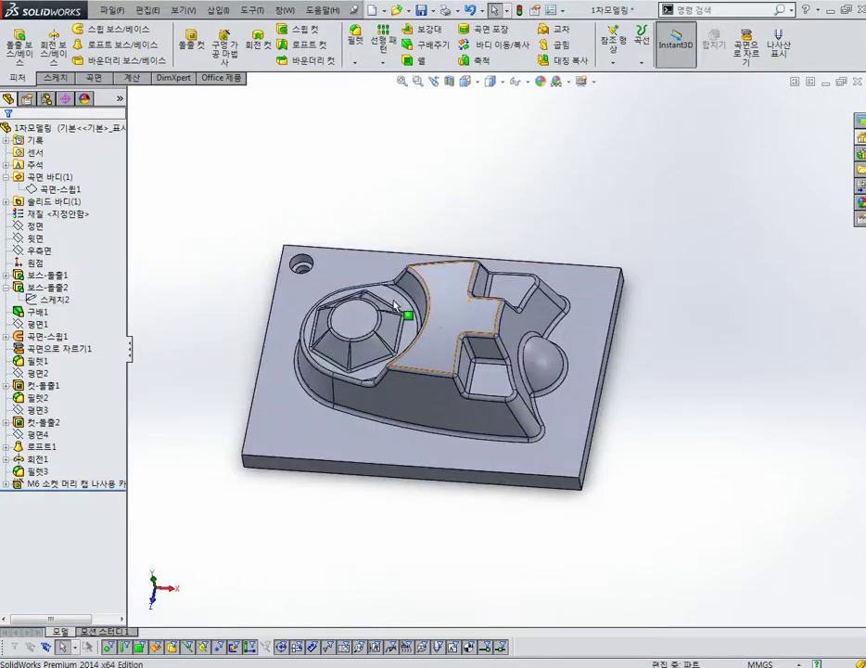
scroll(343, 262, down, 2)
click(383, 50)
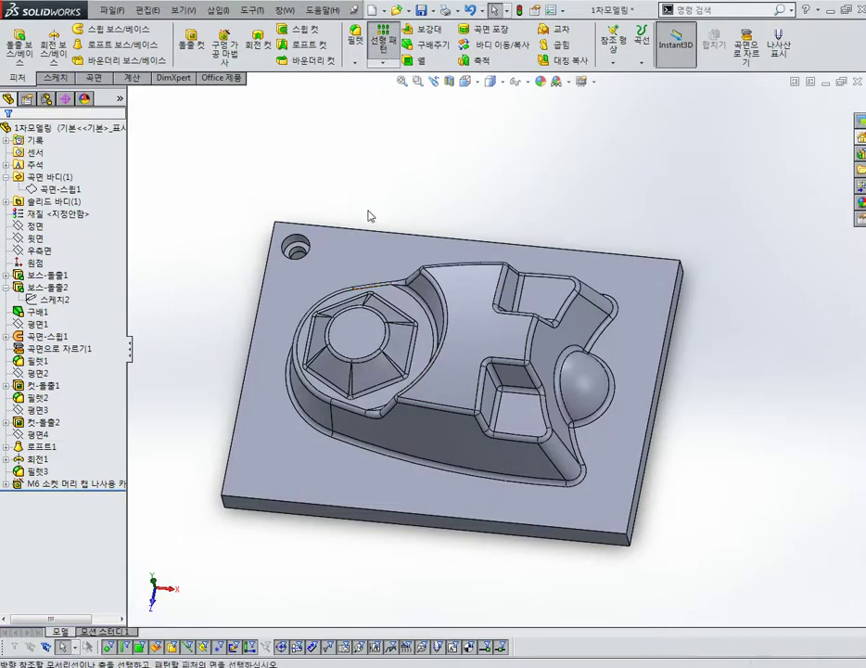
- Linear-pattern the M6 hole to all four corners, 140 mm along the top edge and 100 mm along the left edge
click(364, 233)
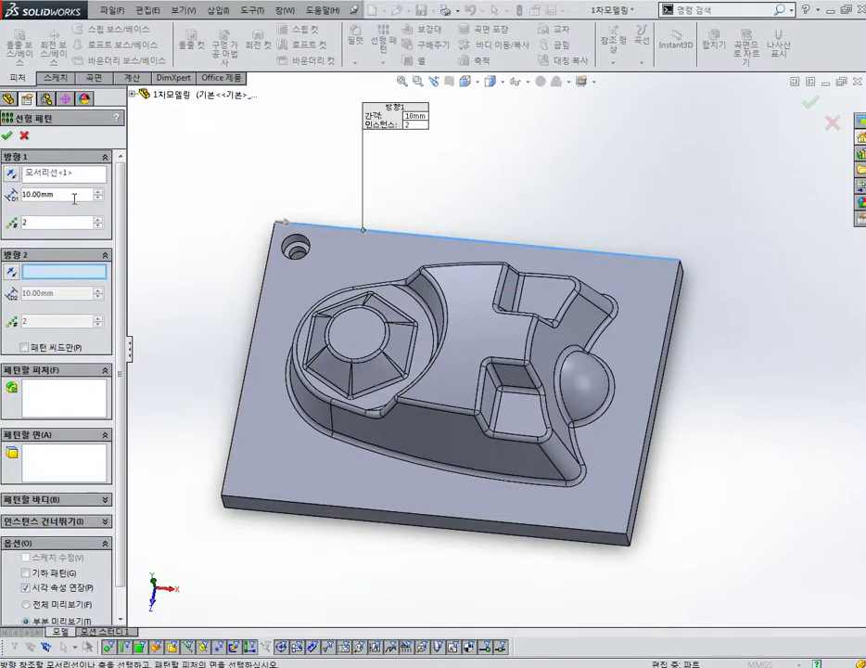
text(140)
key(Return)
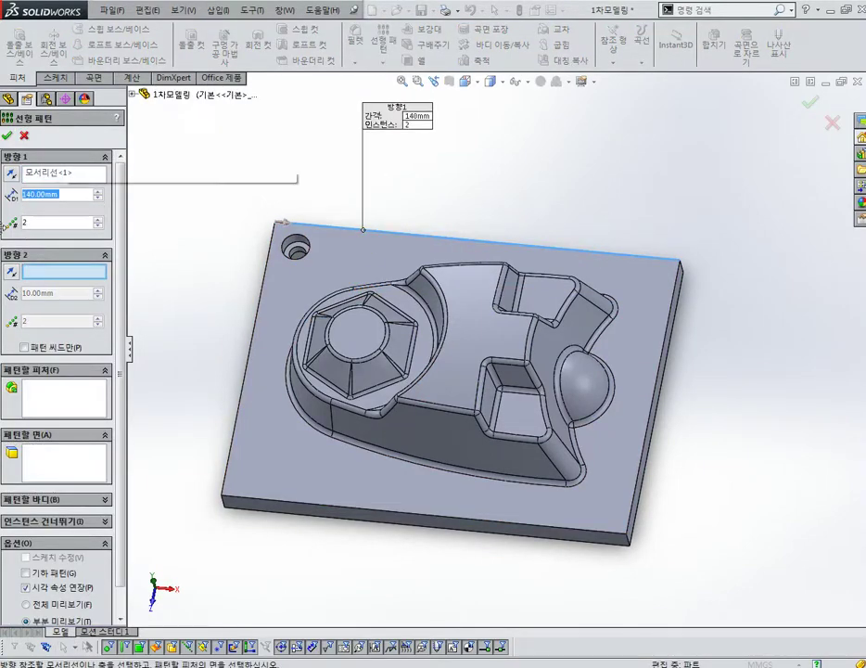
click(252, 324)
text(120)
key(Return)
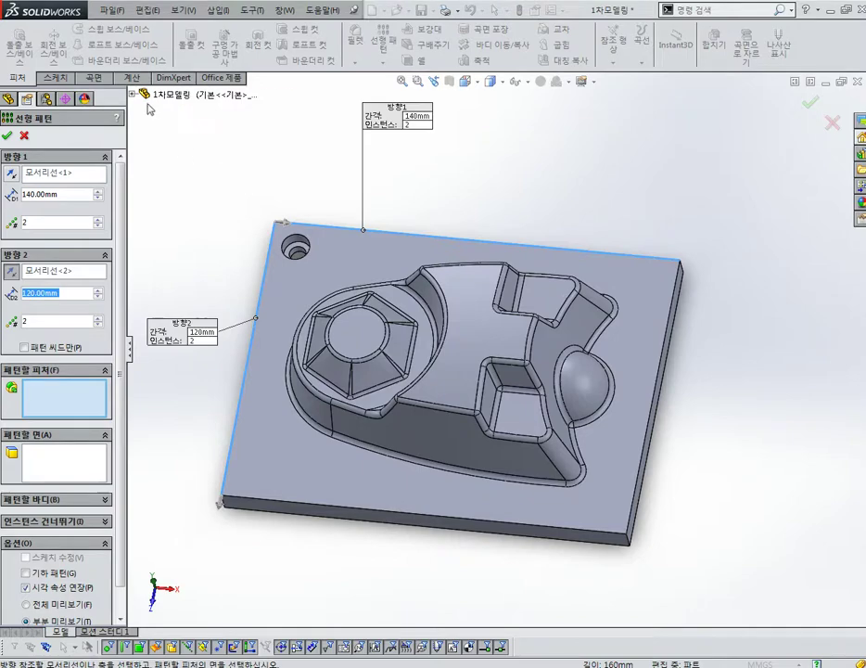
click(134, 93)
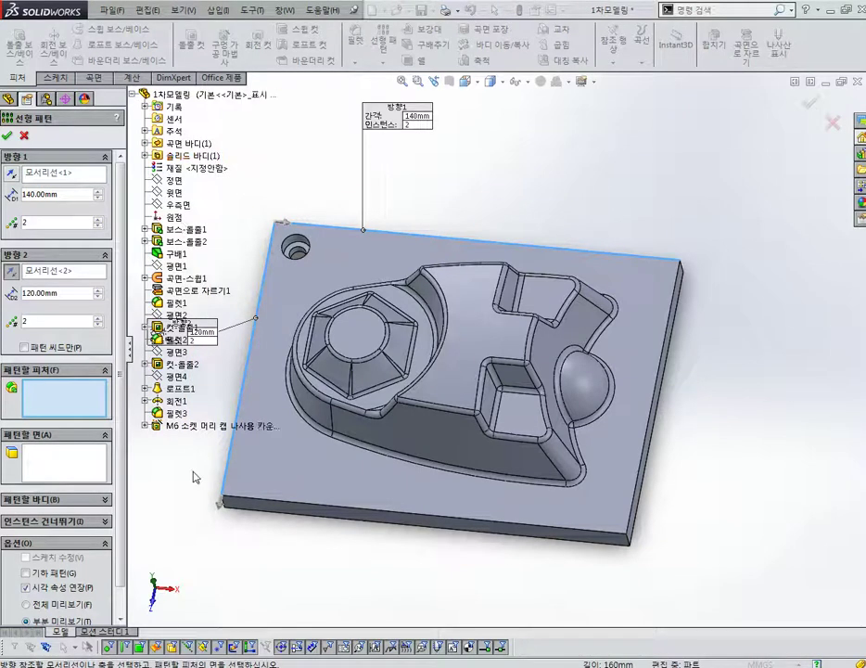
click(170, 424)
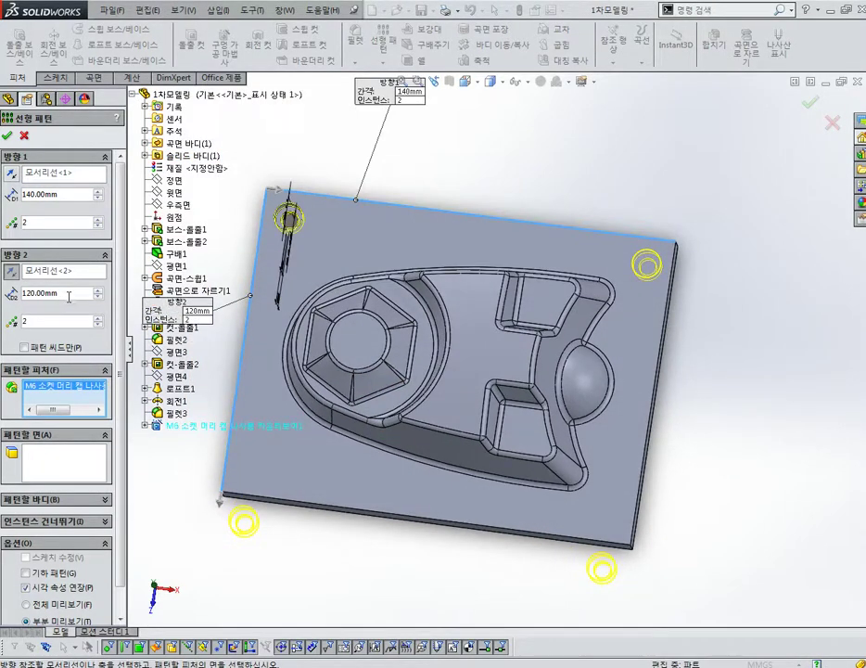
text(100)
key(Return)
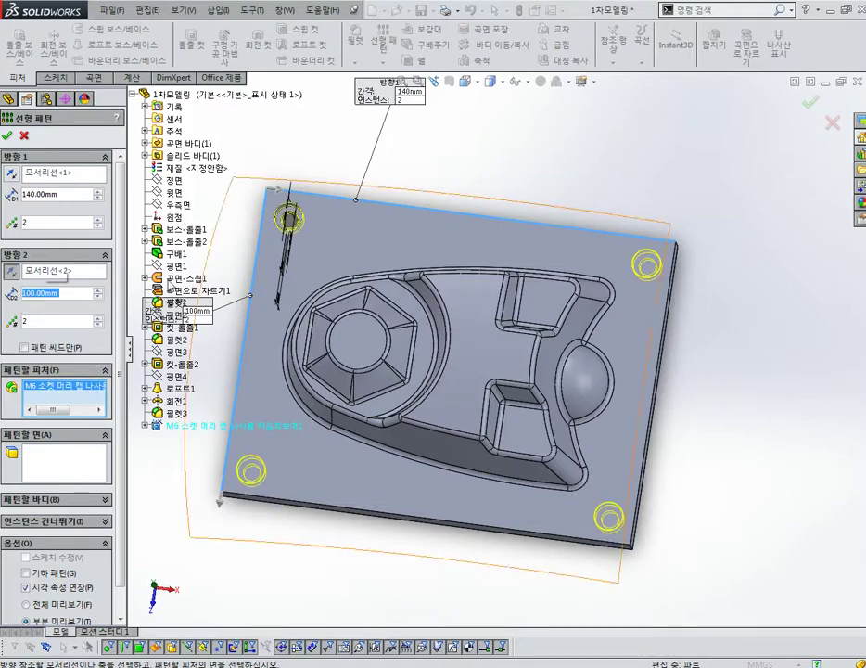
middle_drag(506, 346, 438, 375)
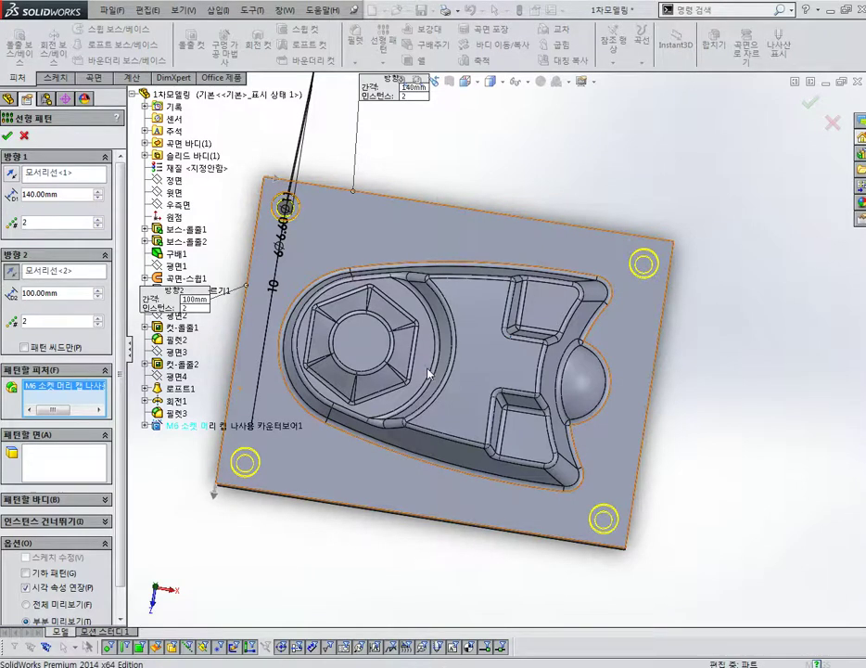
key(Return)
mouse_move(443, 383)
middle_down()
mouse_move(420, 235)
mouse_move(475, 406)
mouse_move(468, 367)
middle_up()
scroll(471, 406, down, 3)
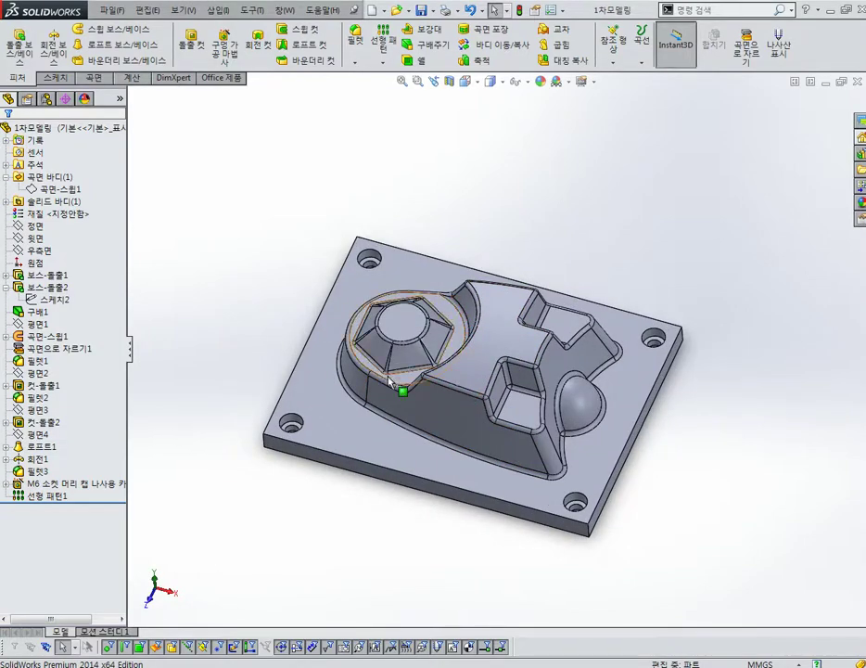
click(98, 11)
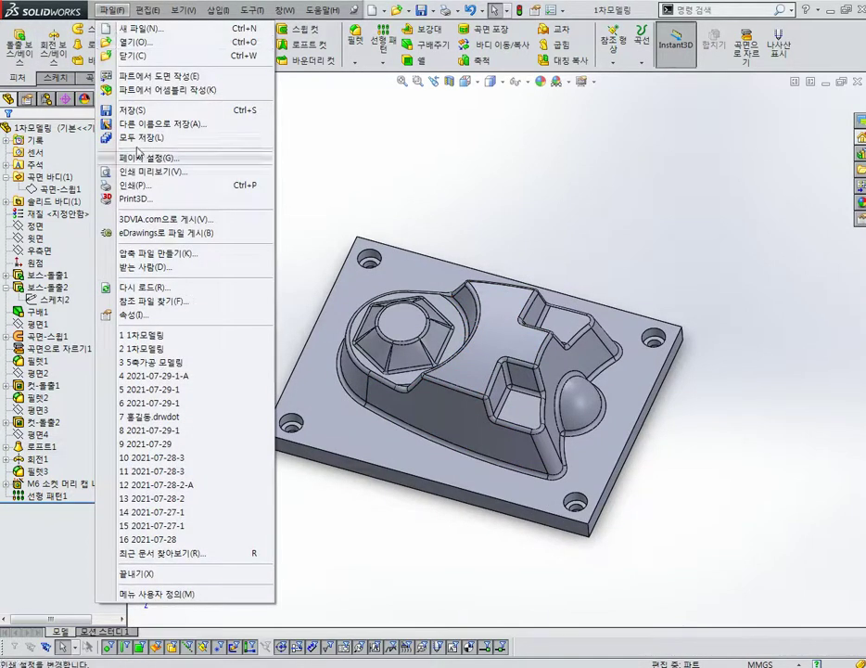
- Save a copy of the part under the new name 1차모델링-a
click(144, 125)
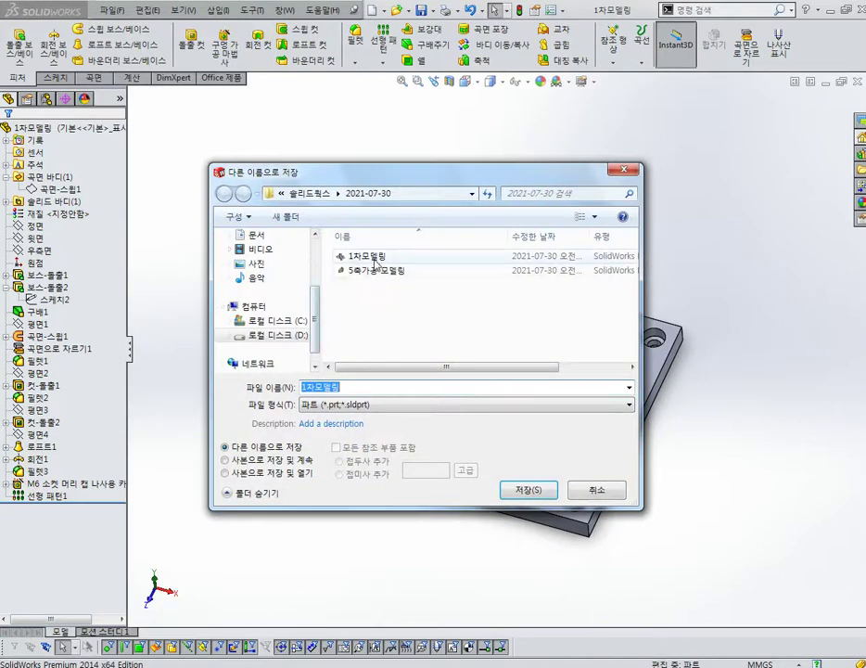
click(373, 387)
text(-ㅁ)
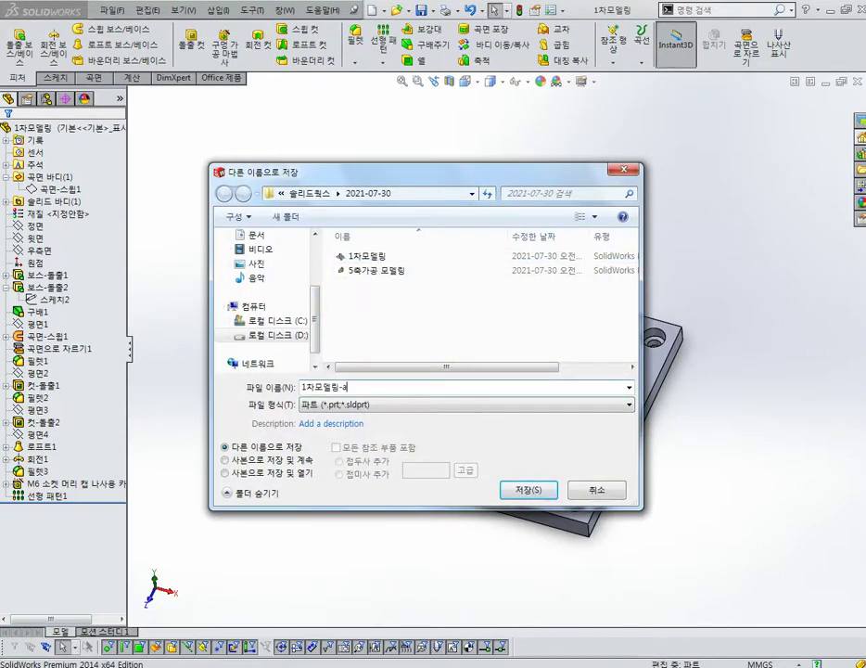
key(Return)
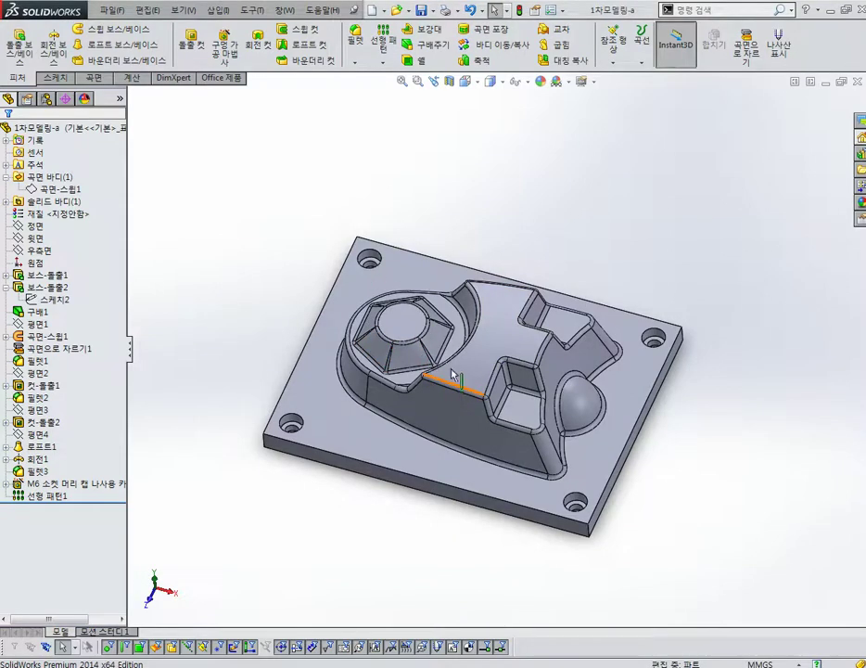
- Sketch the block outline on the plate's top face
middle_drag(449, 369, 364, 476)
click(365, 475)
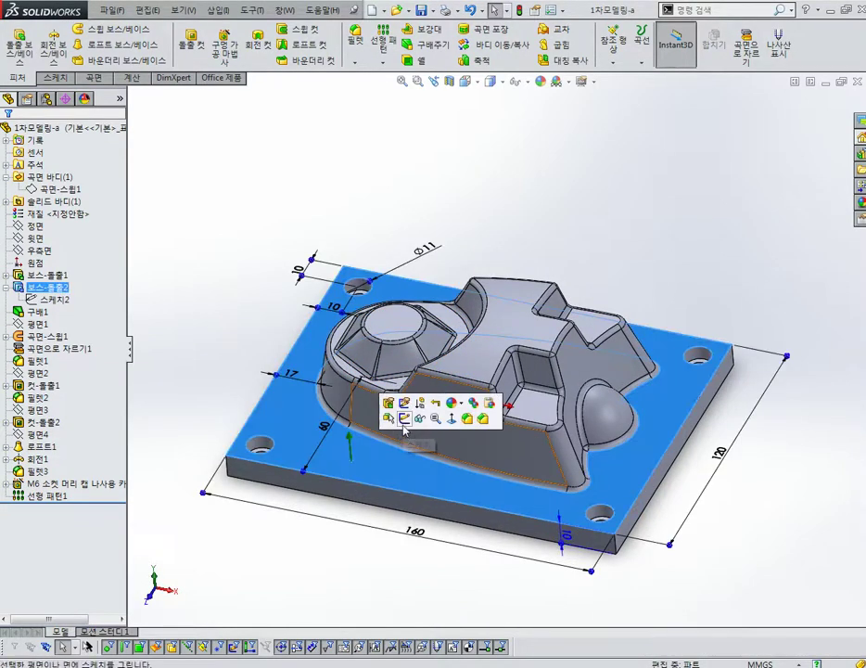
click(386, 410)
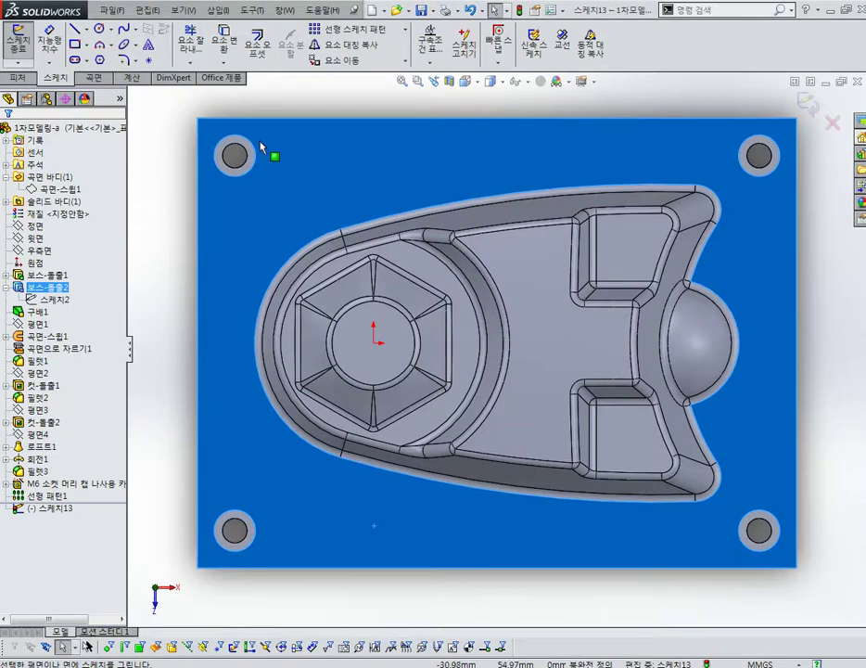
middle_drag(464, 418, 806, 155)
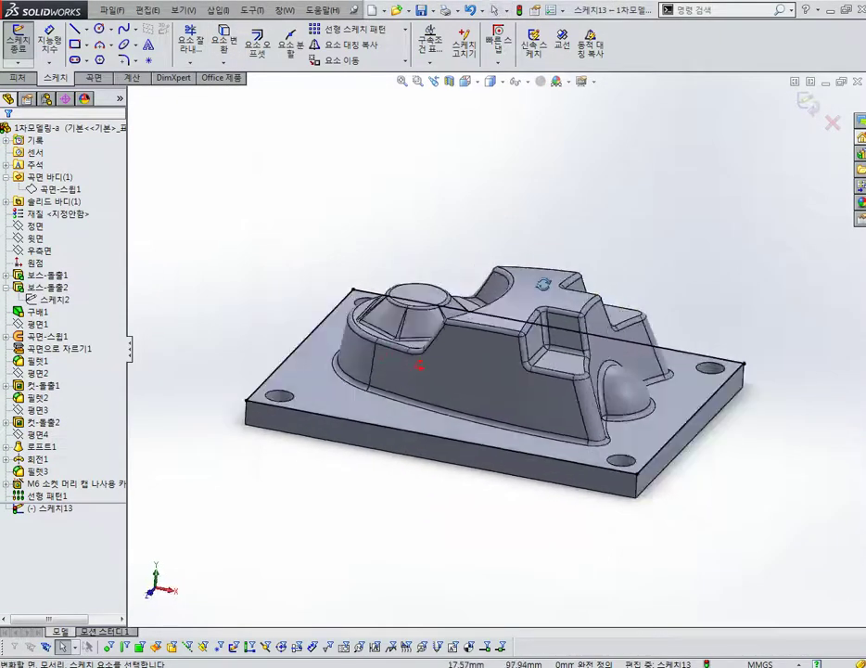
click(802, 110)
- Extrude the outline 45 mm blind as a separate, unmerged block body
click(18, 42)
middle_drag(216, 309, 441, 326)
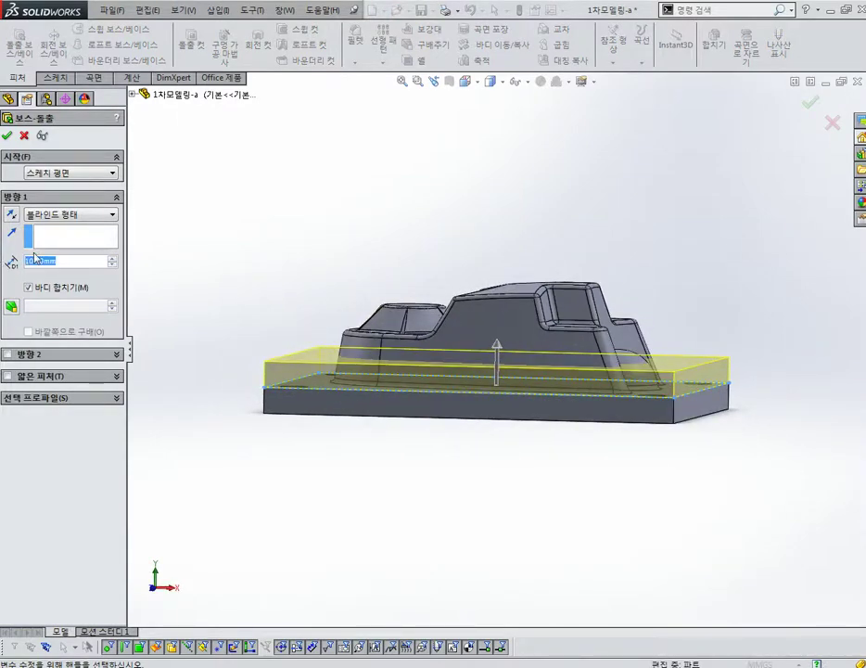
scroll(35, 260, up, 2)
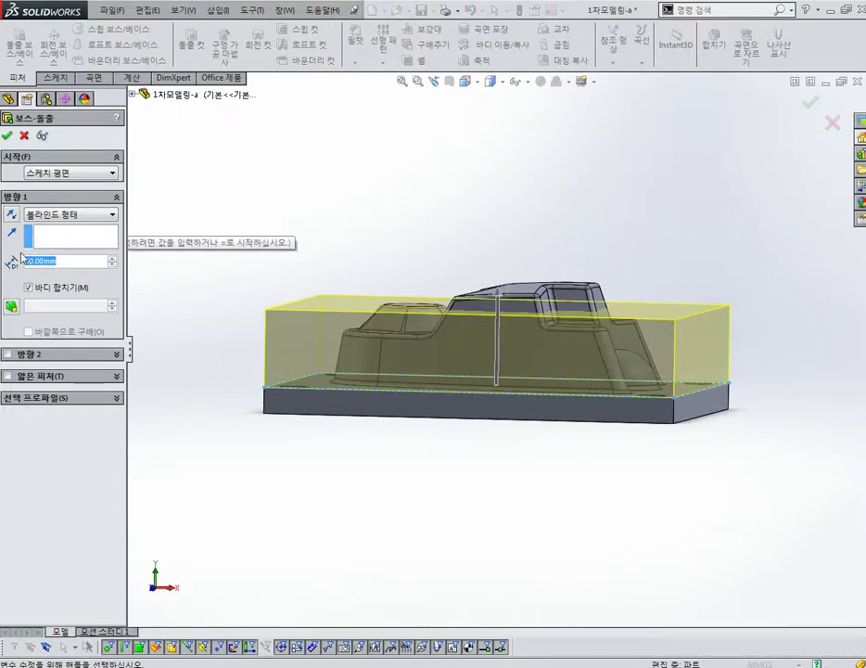
scroll(27, 260, up, 1)
text(45)
key(Return)
middle_drag(677, 315, 731, 319)
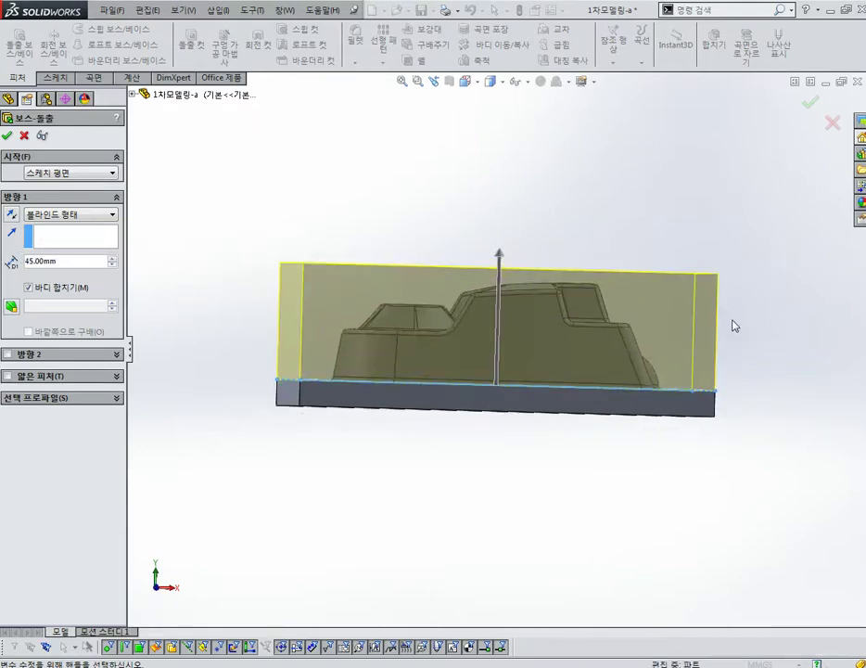
key(ctrl+5)
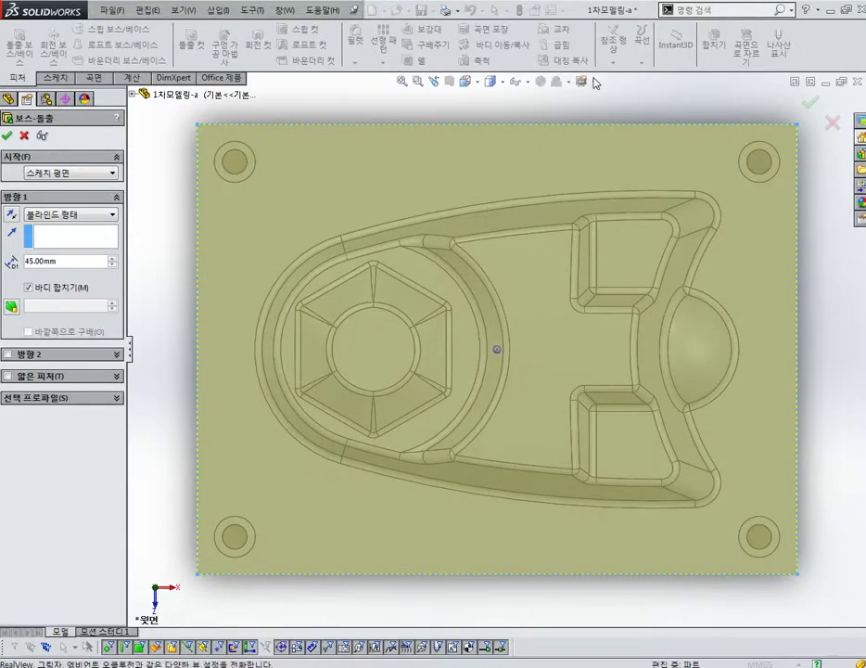
click(465, 87)
click(408, 367)
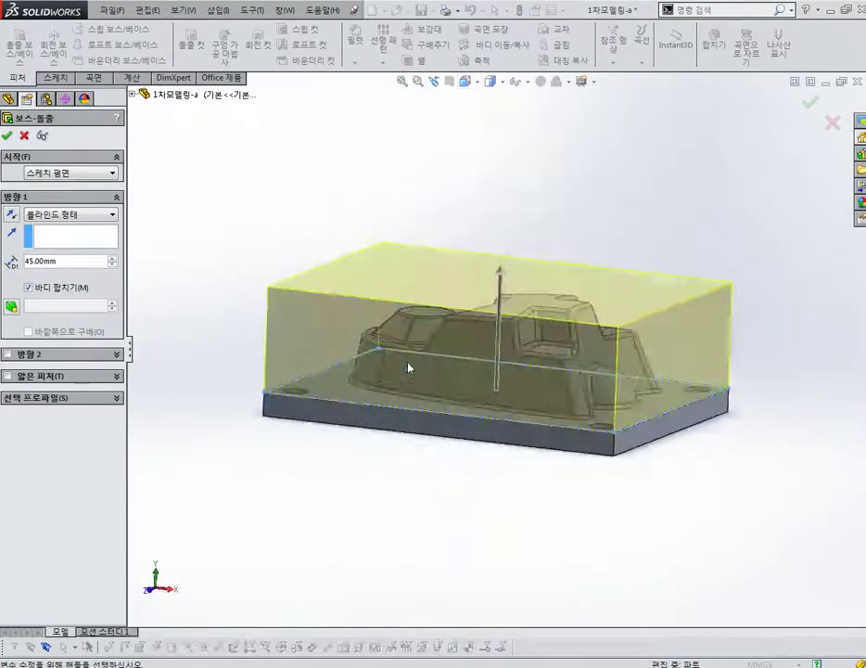
key(ctrl+7)
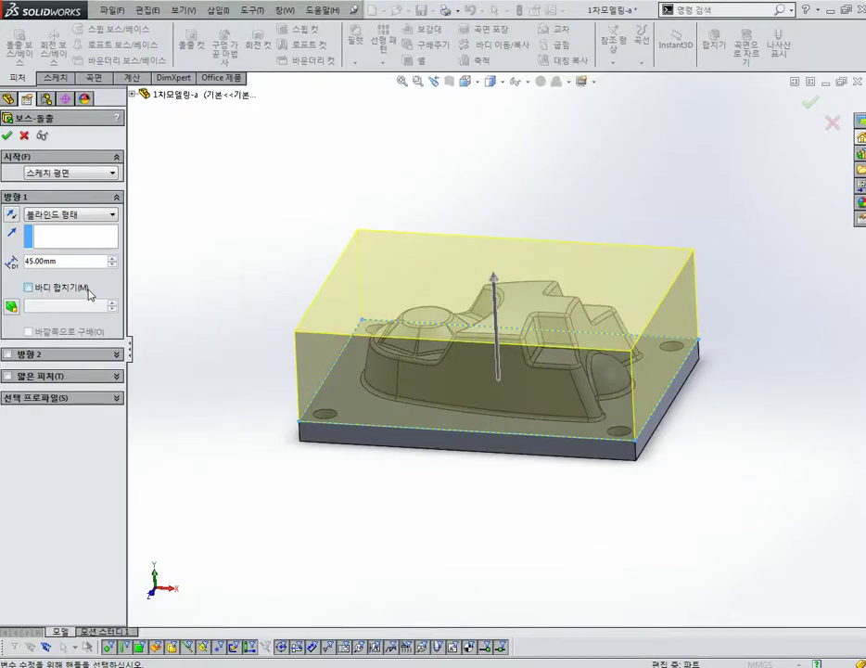
click(6, 138)
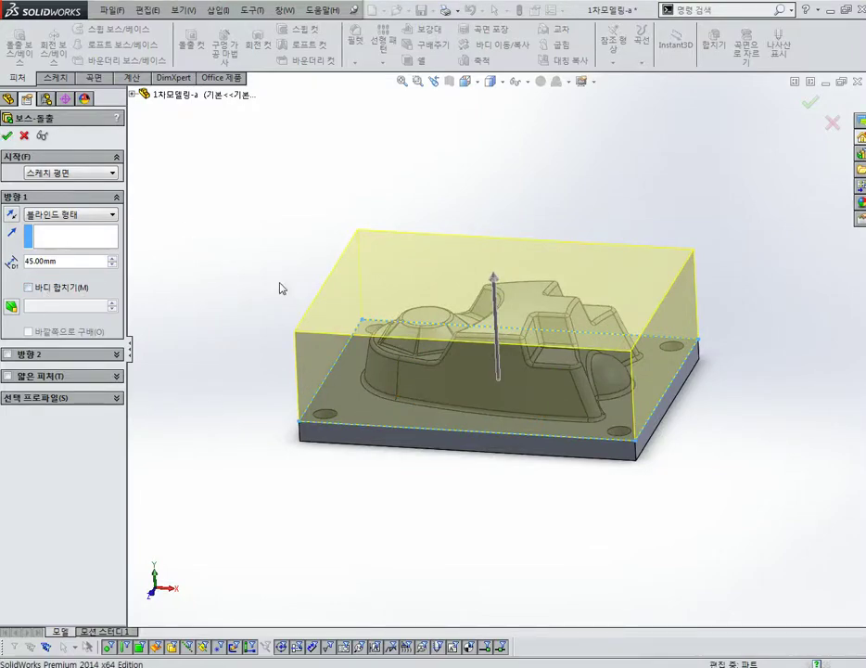
- Combine-subtract the part body from the 45 mm block to carve a matching cavity
click(722, 51)
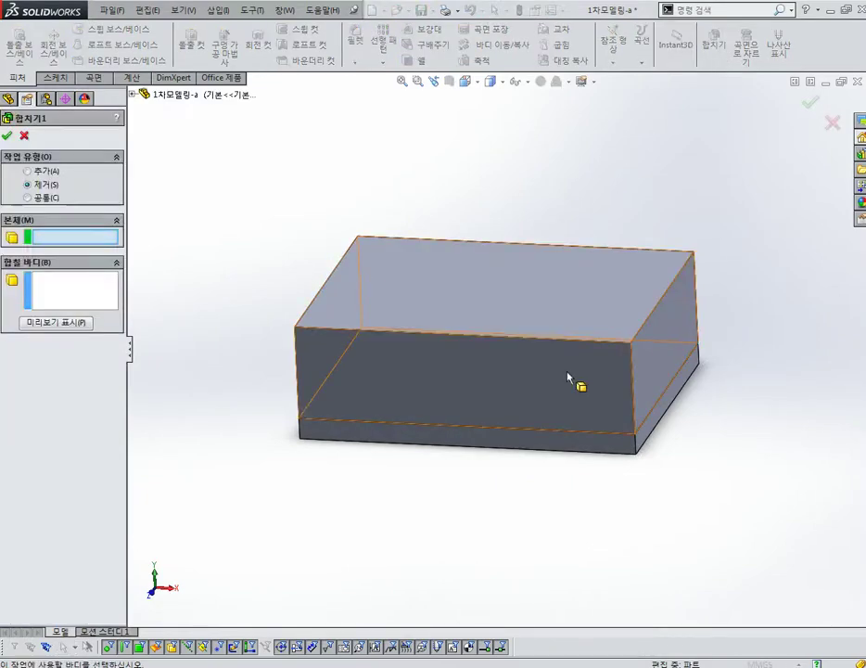
click(590, 305)
click(520, 445)
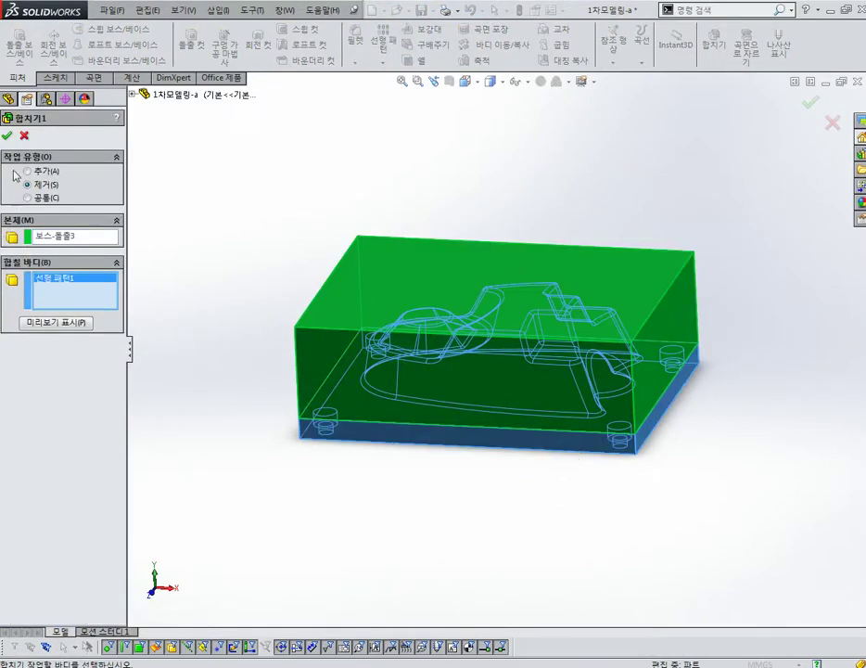
key(Return)
mouse_move(290, 331)
middle_down()
mouse_move(484, 361)
mouse_move(448, 290)
middle_up()
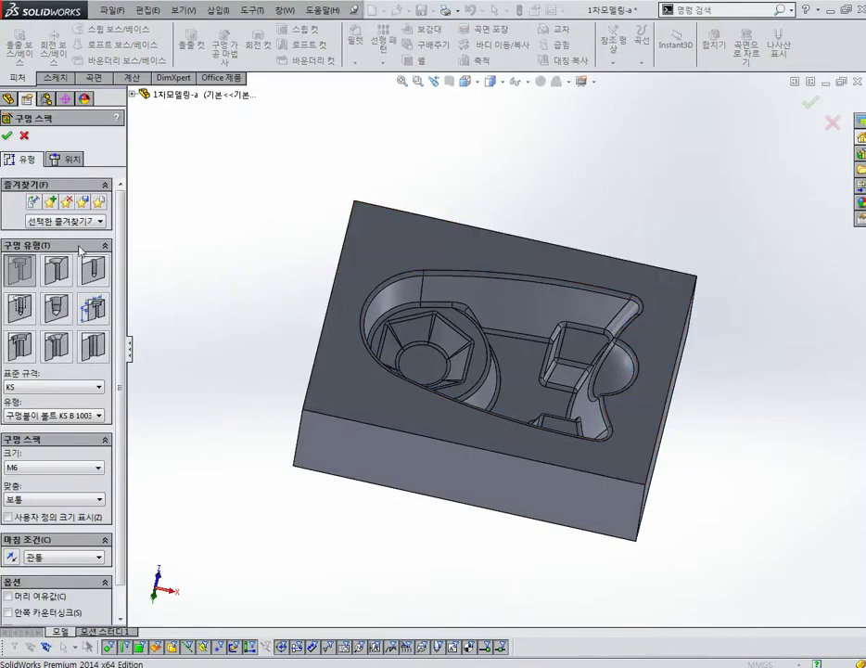
- Place the M6 hole point on the block's top face, 10 mm from the bottom edge
click(64, 165)
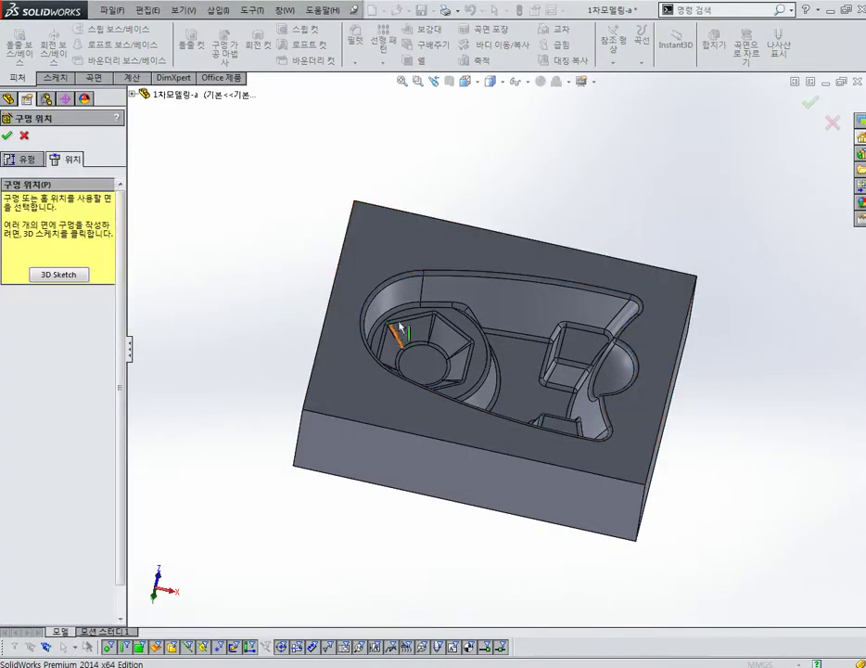
click(392, 251)
key(ctrl+8)
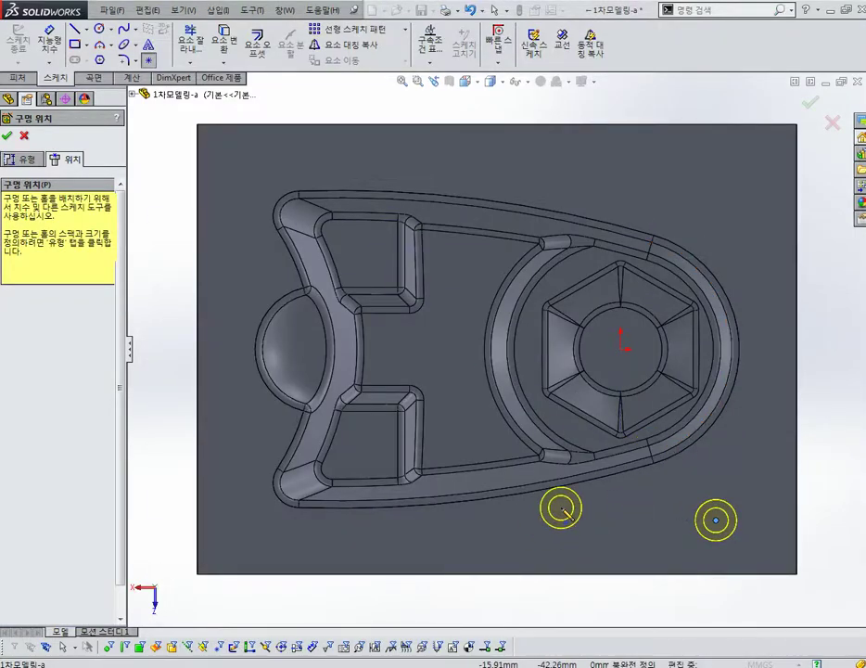
click(679, 491)
click(676, 536)
click(631, 515)
text(10)
key(Return)
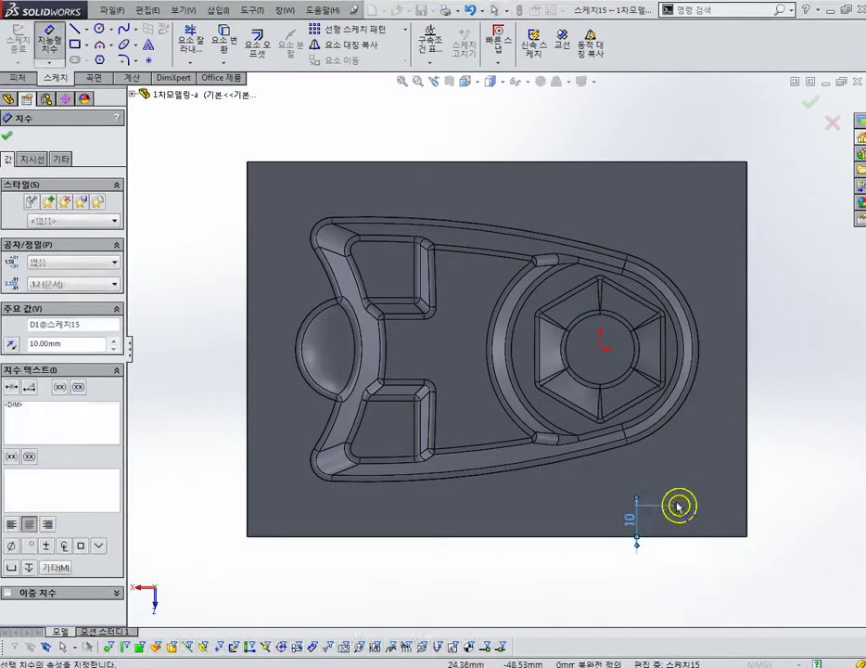
- Dimension the hole point 10 mm from the right edge and confirm the M6 hole
click(680, 507)
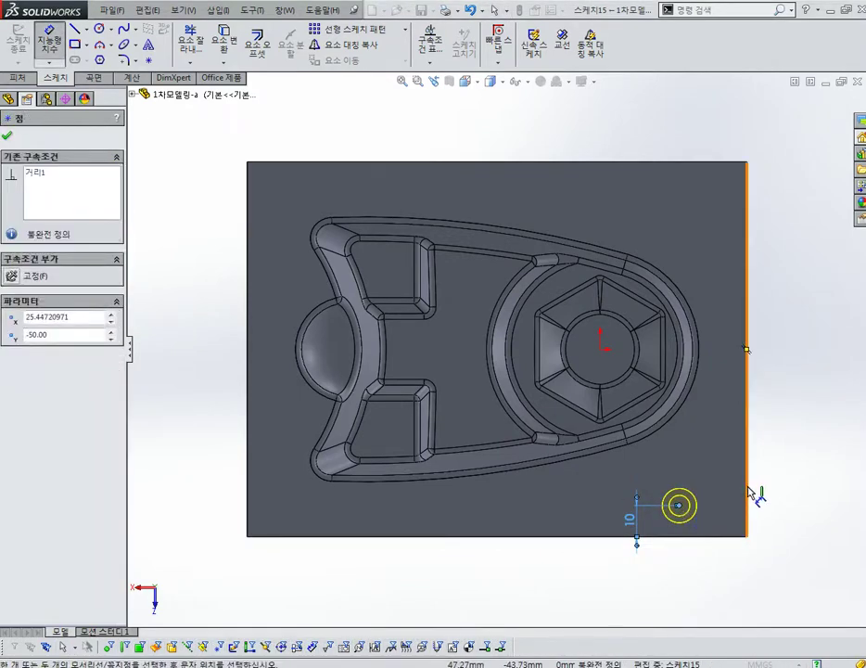
click(747, 491)
click(737, 456)
text(10)
key(Return)
click(6, 135)
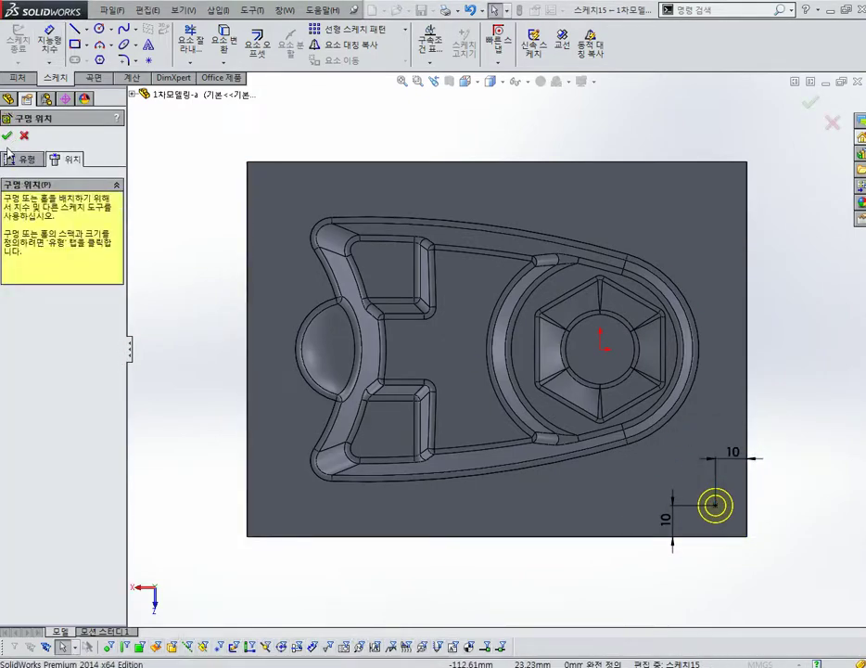
click(19, 159)
middle_drag(390, 433, 370, 285)
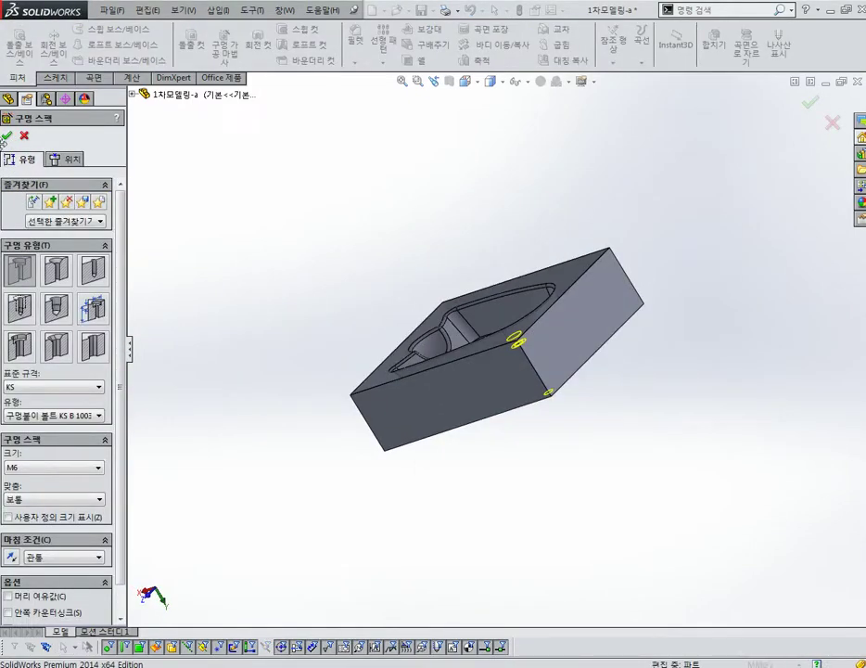
click(7, 136)
middle_drag(433, 447, 692, 500)
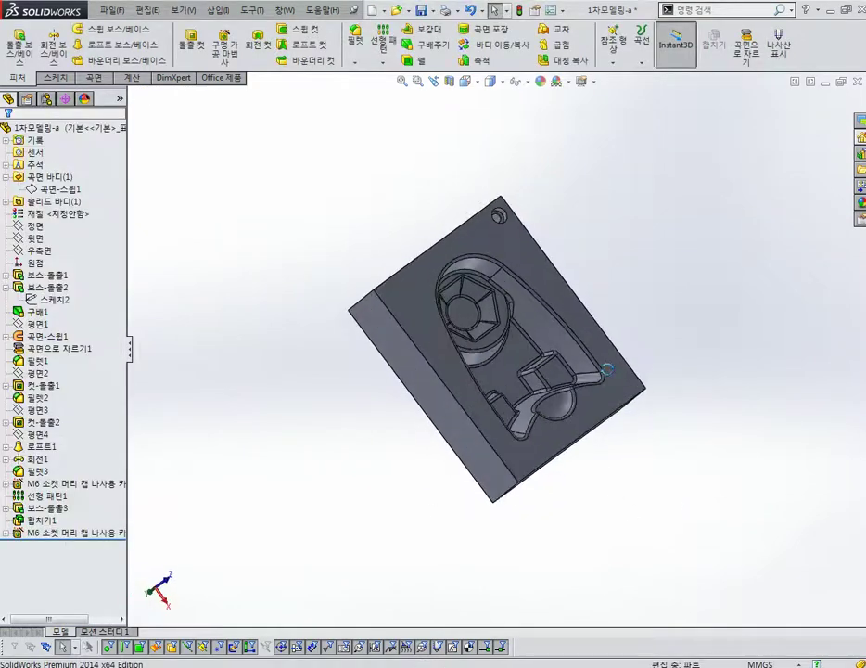
- Linear-pattern the M6 hole 2×2 at 140 mm and 100 mm spacing into all four corners
click(384, 41)
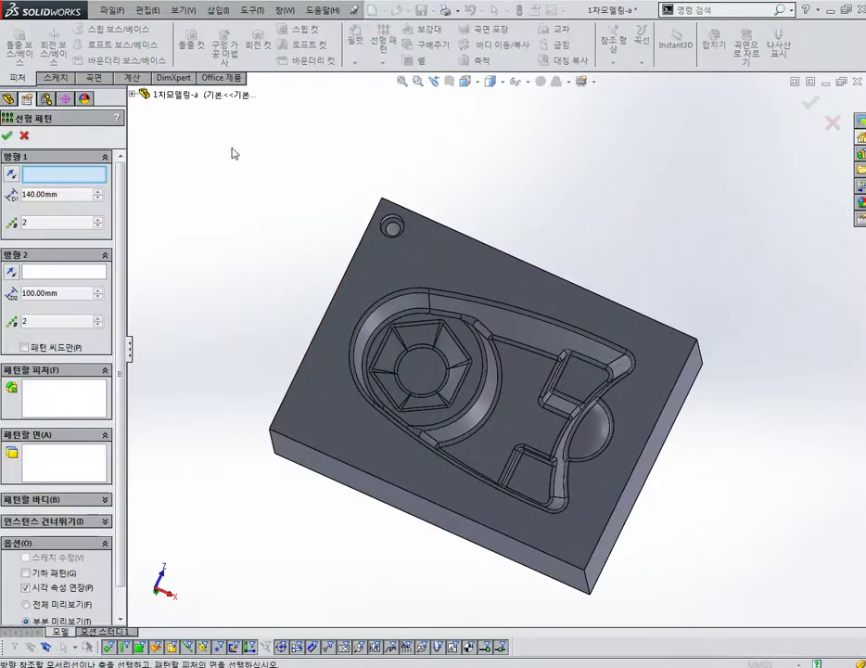
click(451, 232)
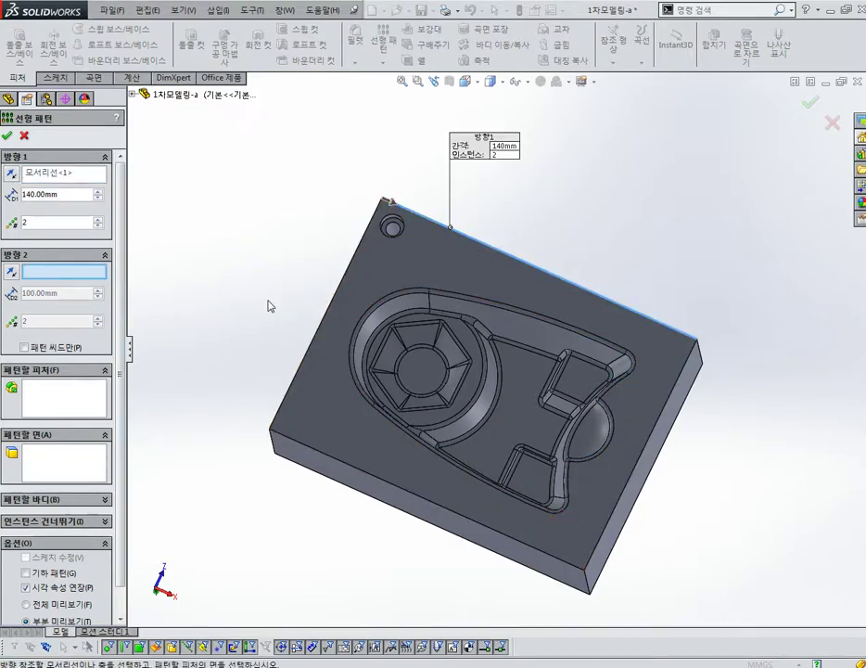
click(342, 294)
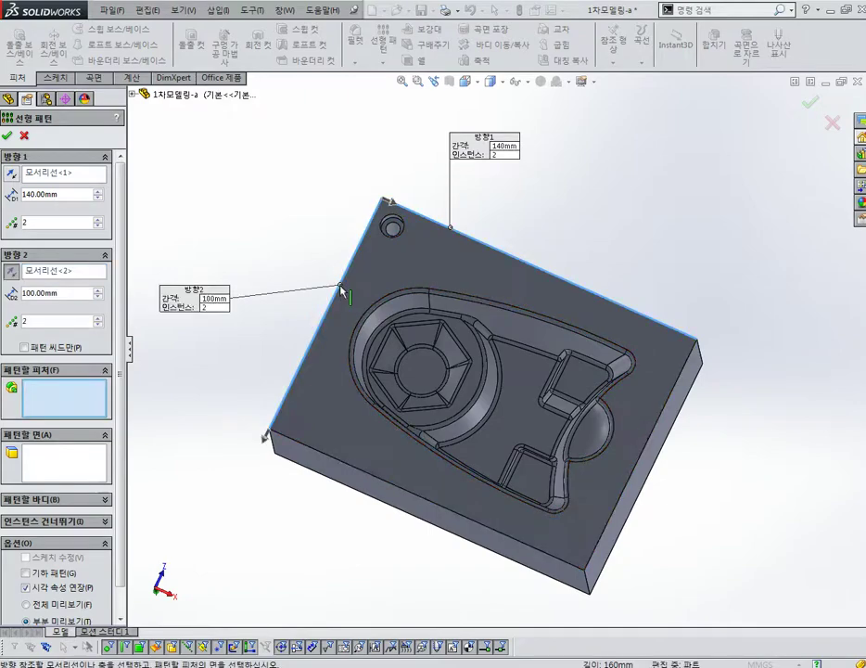
click(134, 95)
click(210, 474)
middle_drag(220, 503, 222, 487)
click(7, 137)
mouse_move(479, 344)
middle_down()
mouse_move(554, 402)
mouse_move(516, 275)
middle_up()
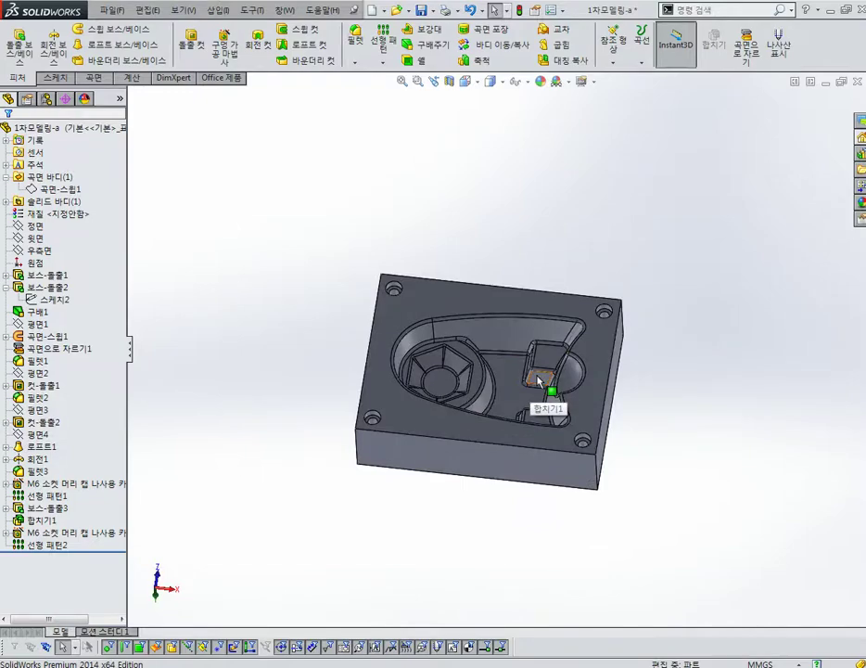
- Colour the whole cavity block light green (RGB 192, 255, 192)
mouse_move(498, 419)
middle_down()
mouse_move(499, 379)
mouse_move(493, 387)
mouse_move(507, 339)
middle_up()
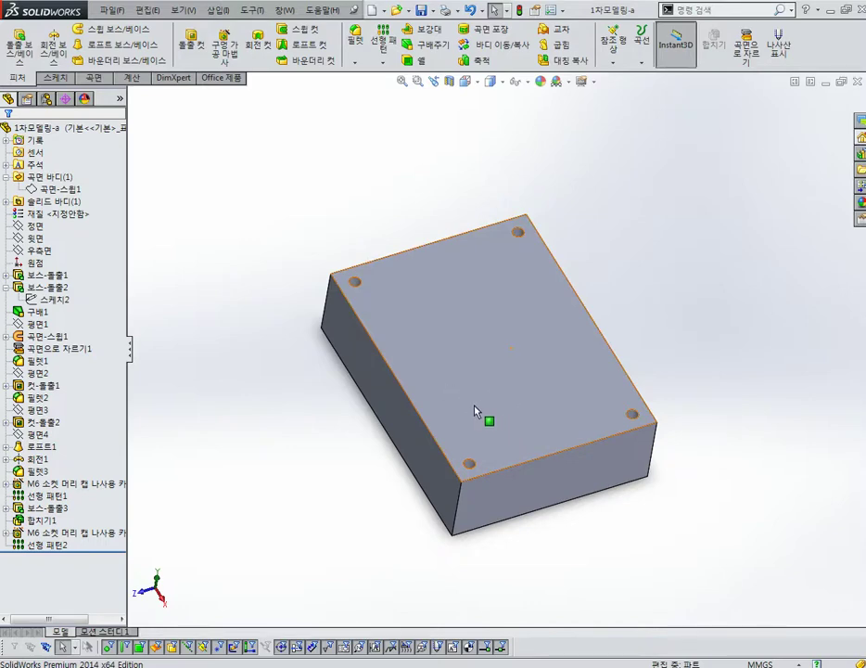
mouse_move(475, 414)
middle_down()
mouse_move(533, 264)
mouse_move(522, 402)
mouse_move(549, 387)
middle_up()
right_click(51, 129)
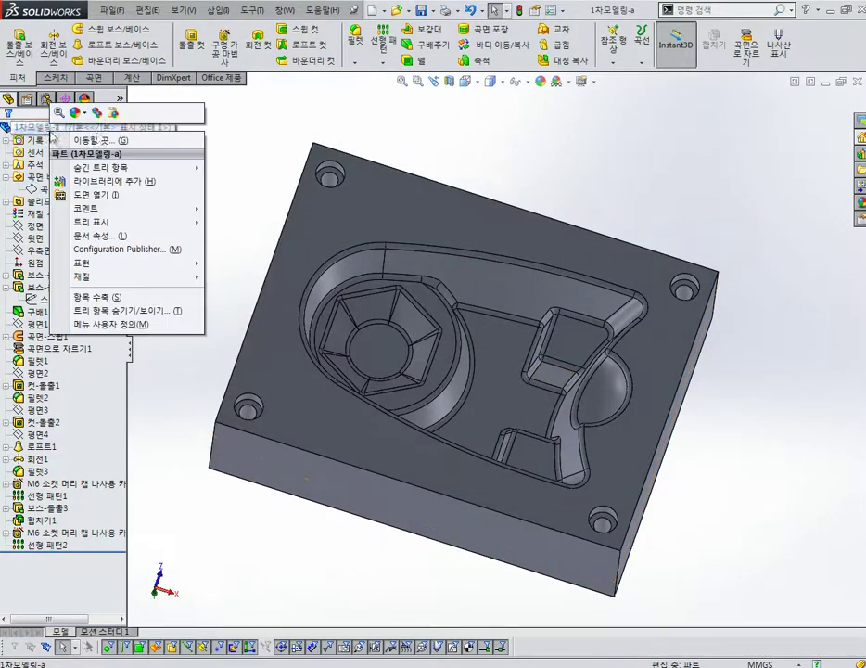
click(74, 112)
click(102, 137)
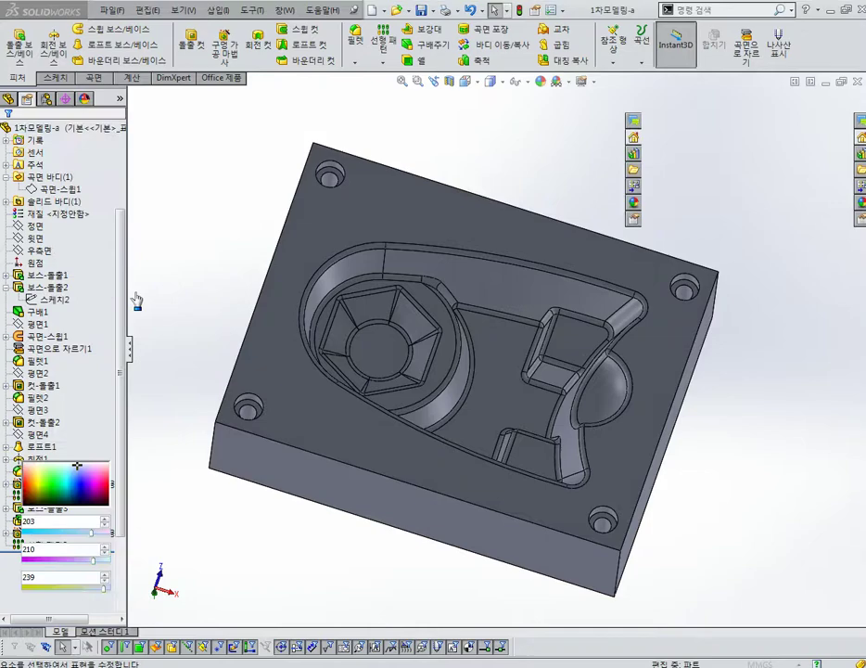
click(55, 396)
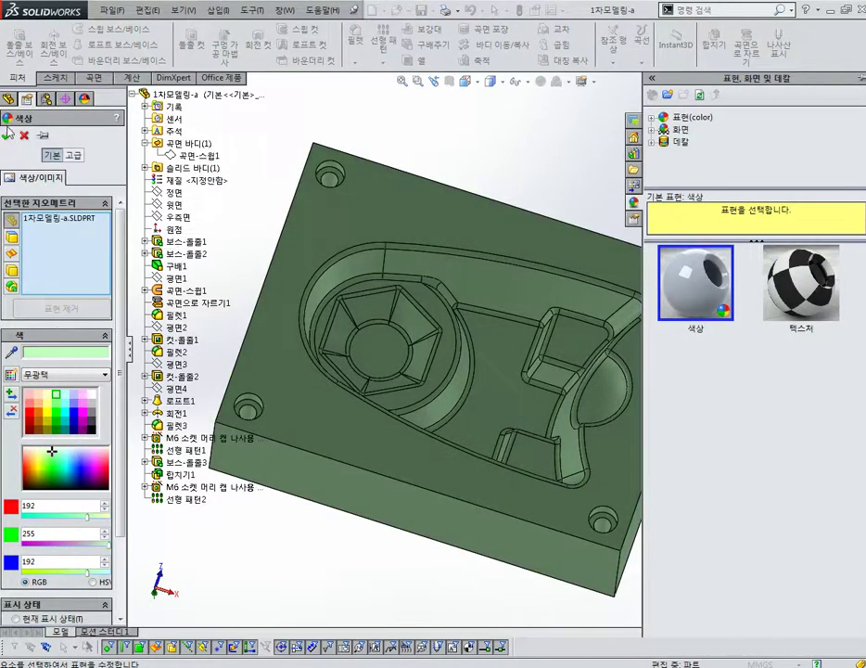
click(7, 135)
click(471, 183)
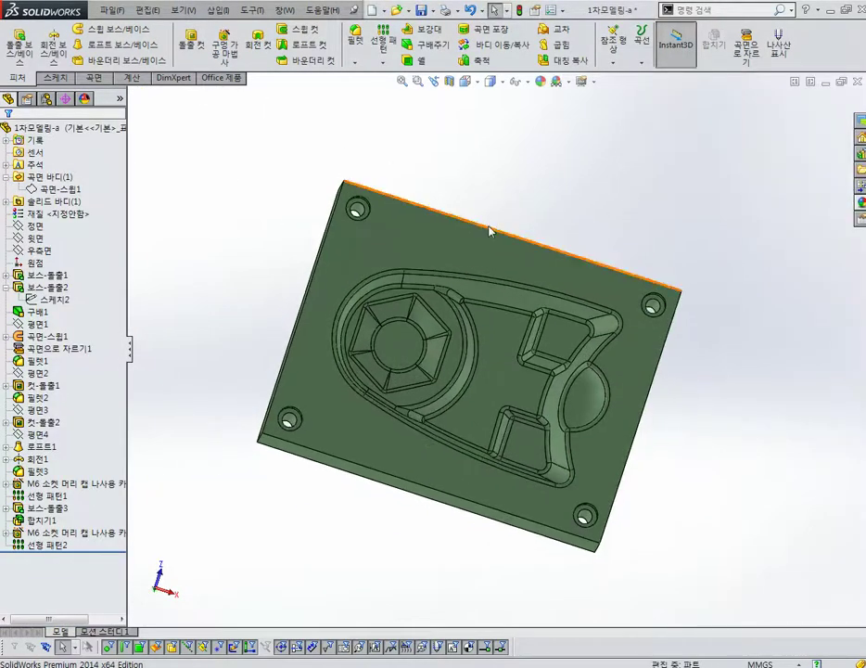
middle_drag(489, 189, 434, 278)
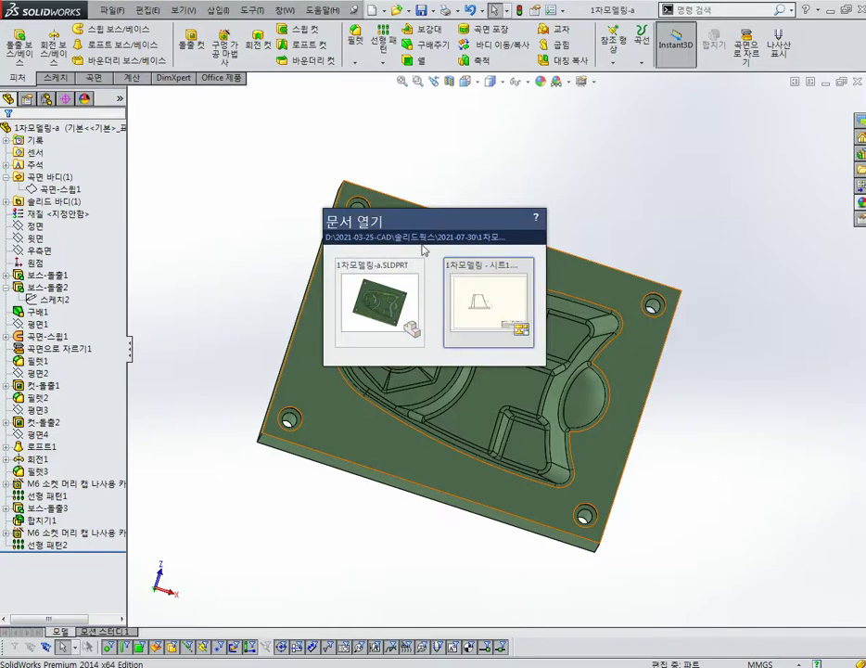
- Open the original part 1차모델링
click(489, 299)
click(113, 10)
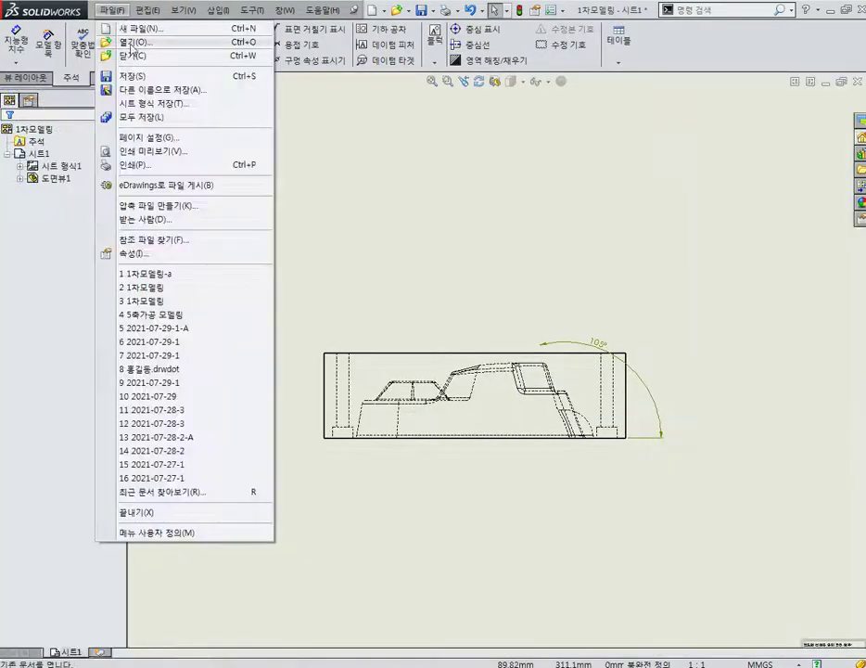
click(97, 38)
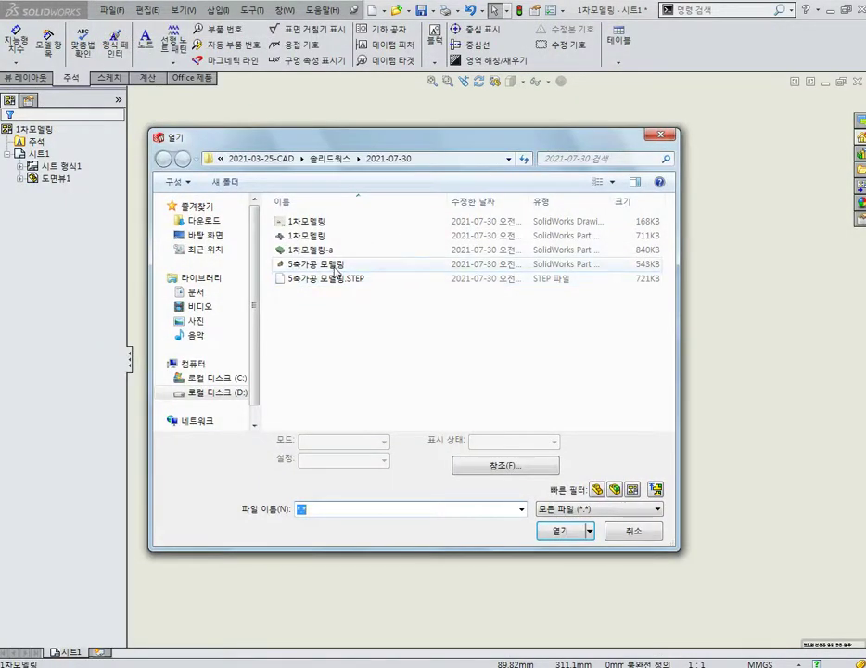
click(337, 240)
double_click(337, 238)
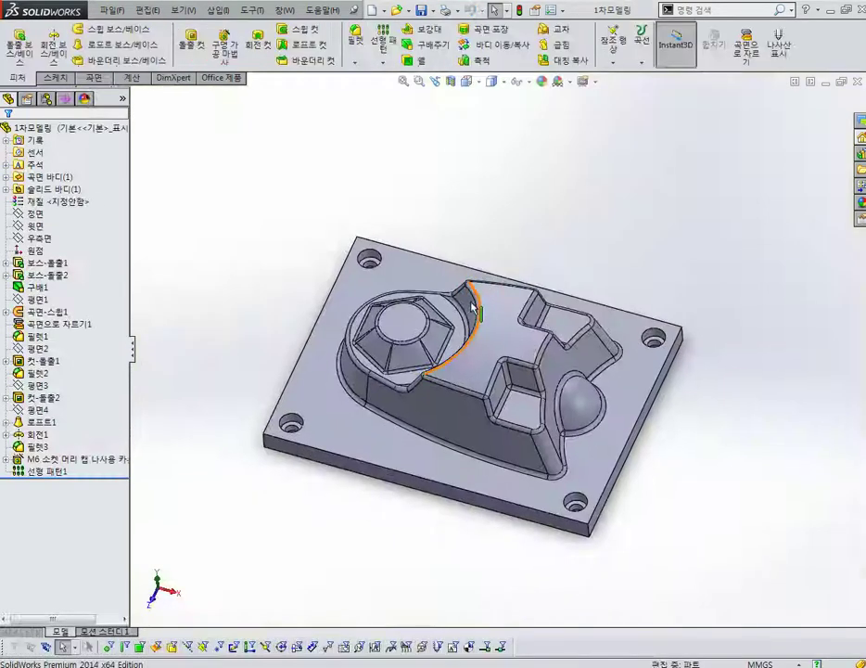
- Colour the whole 1차모델링 part yellow (RGB 255, 255, 0)
right_click(57, 128)
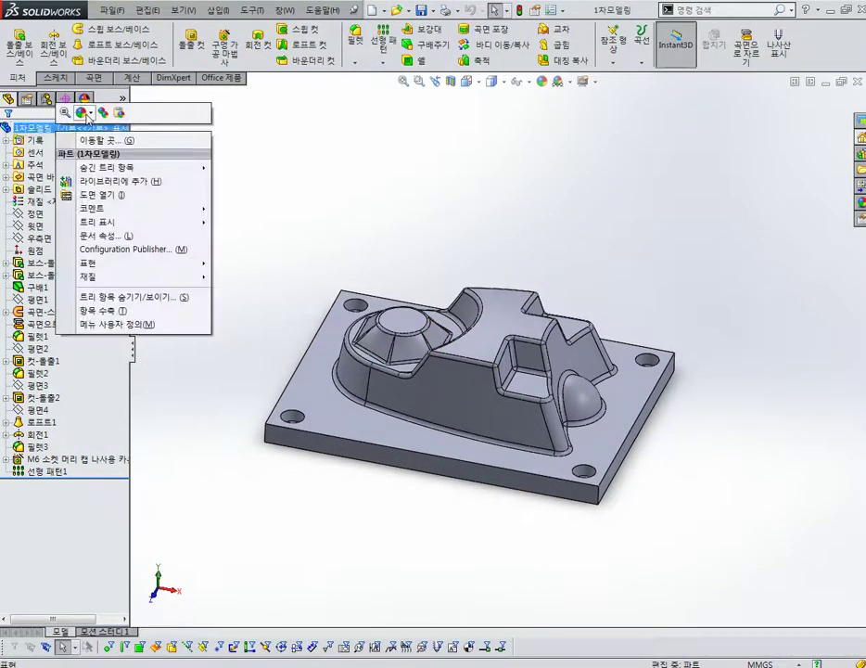
click(85, 112)
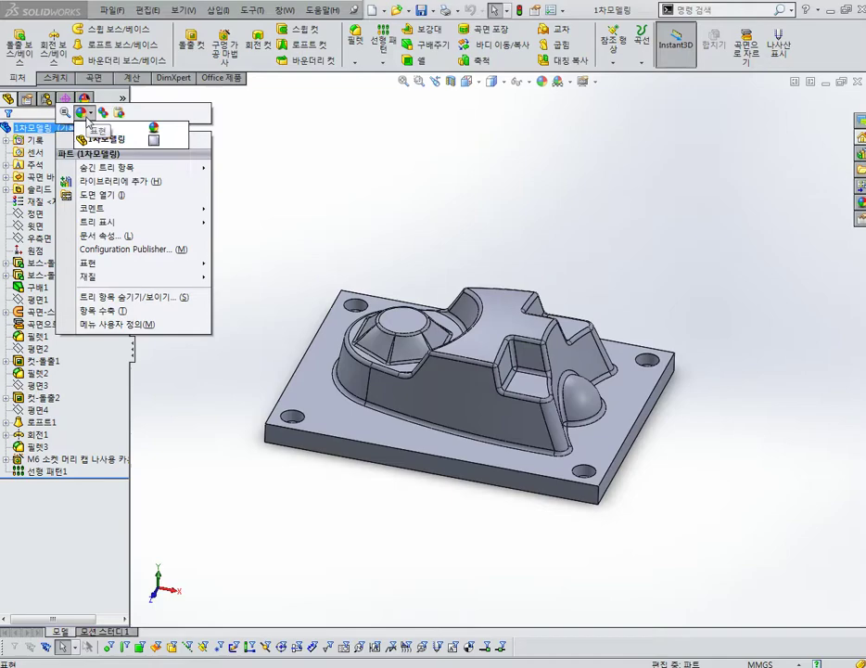
click(104, 139)
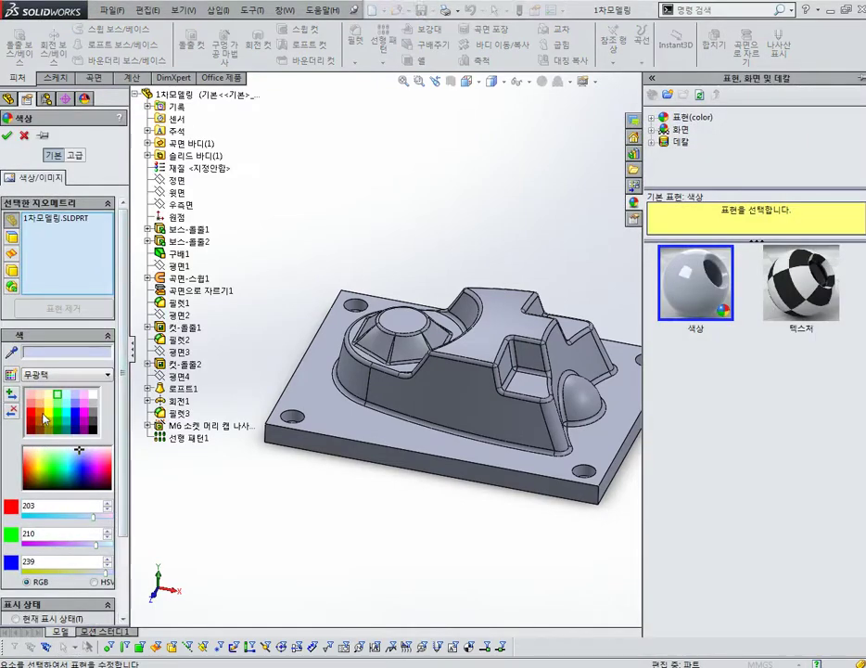
click(43, 418)
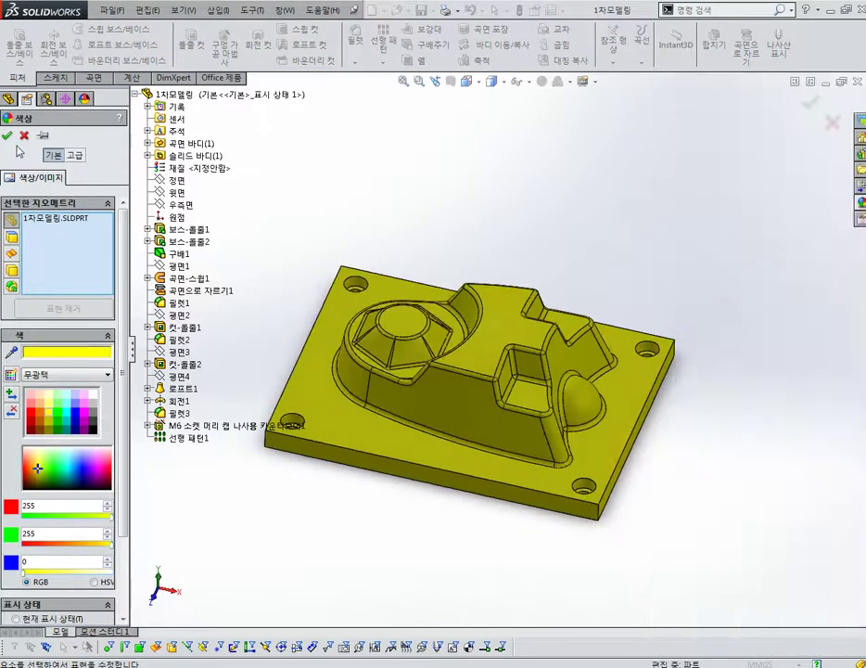
click(8, 135)
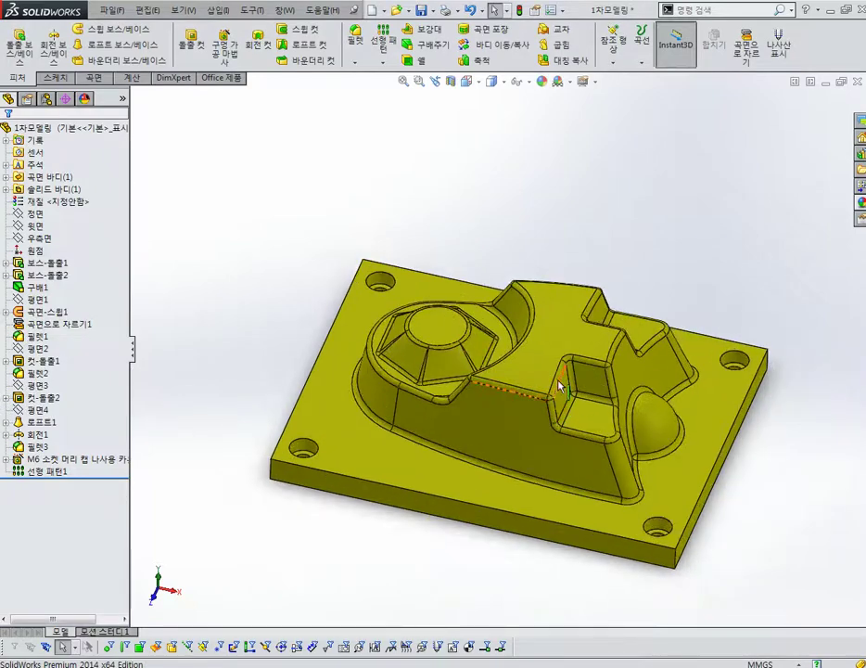